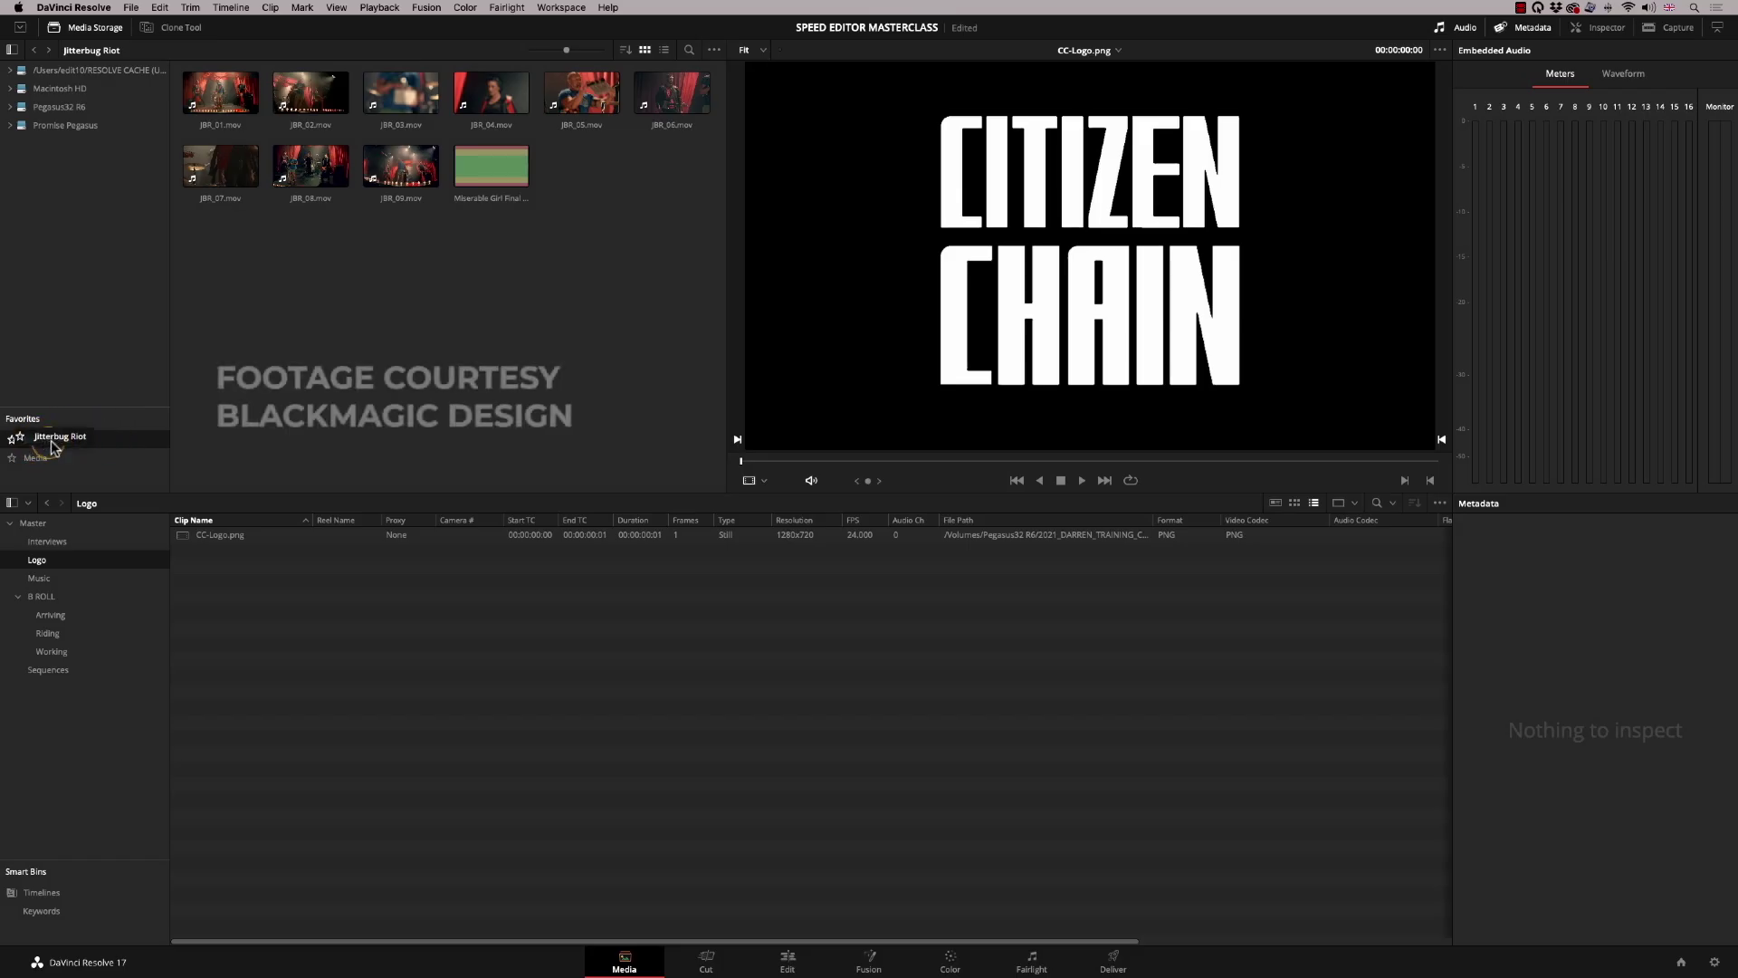
Add the favorite Jitterbug Riot folder to the media pool as a bin and switch to the Cut page
drag(33, 439, 105, 743)
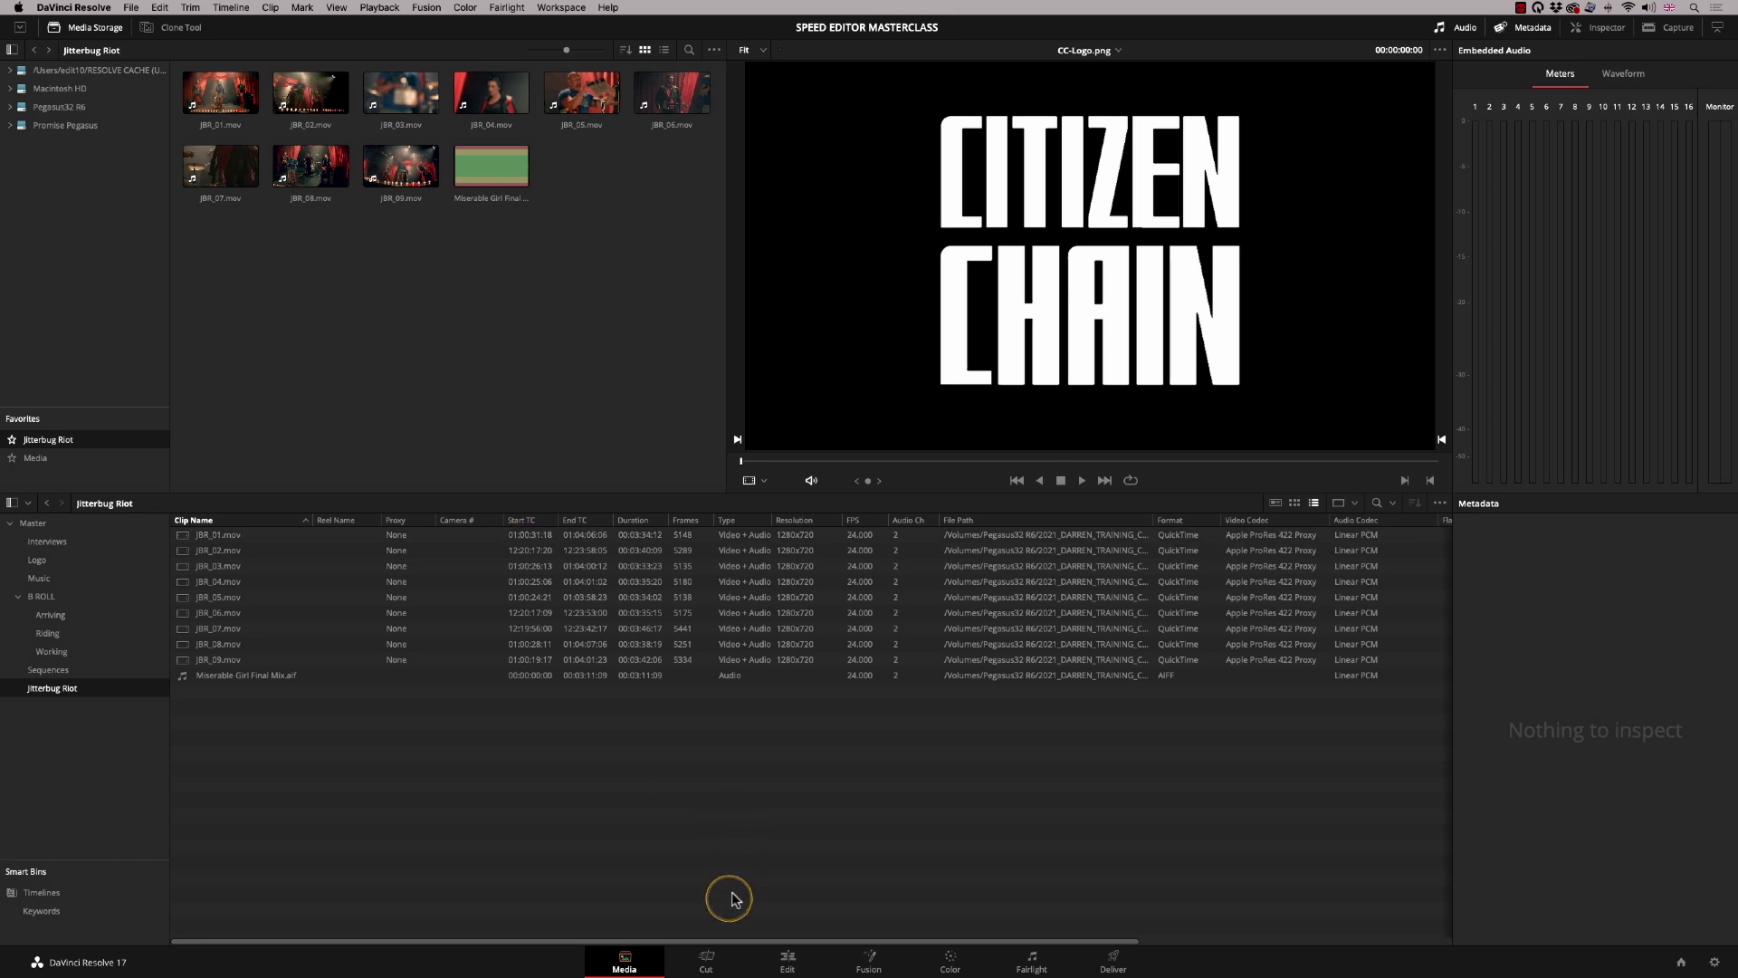
click(708, 960)
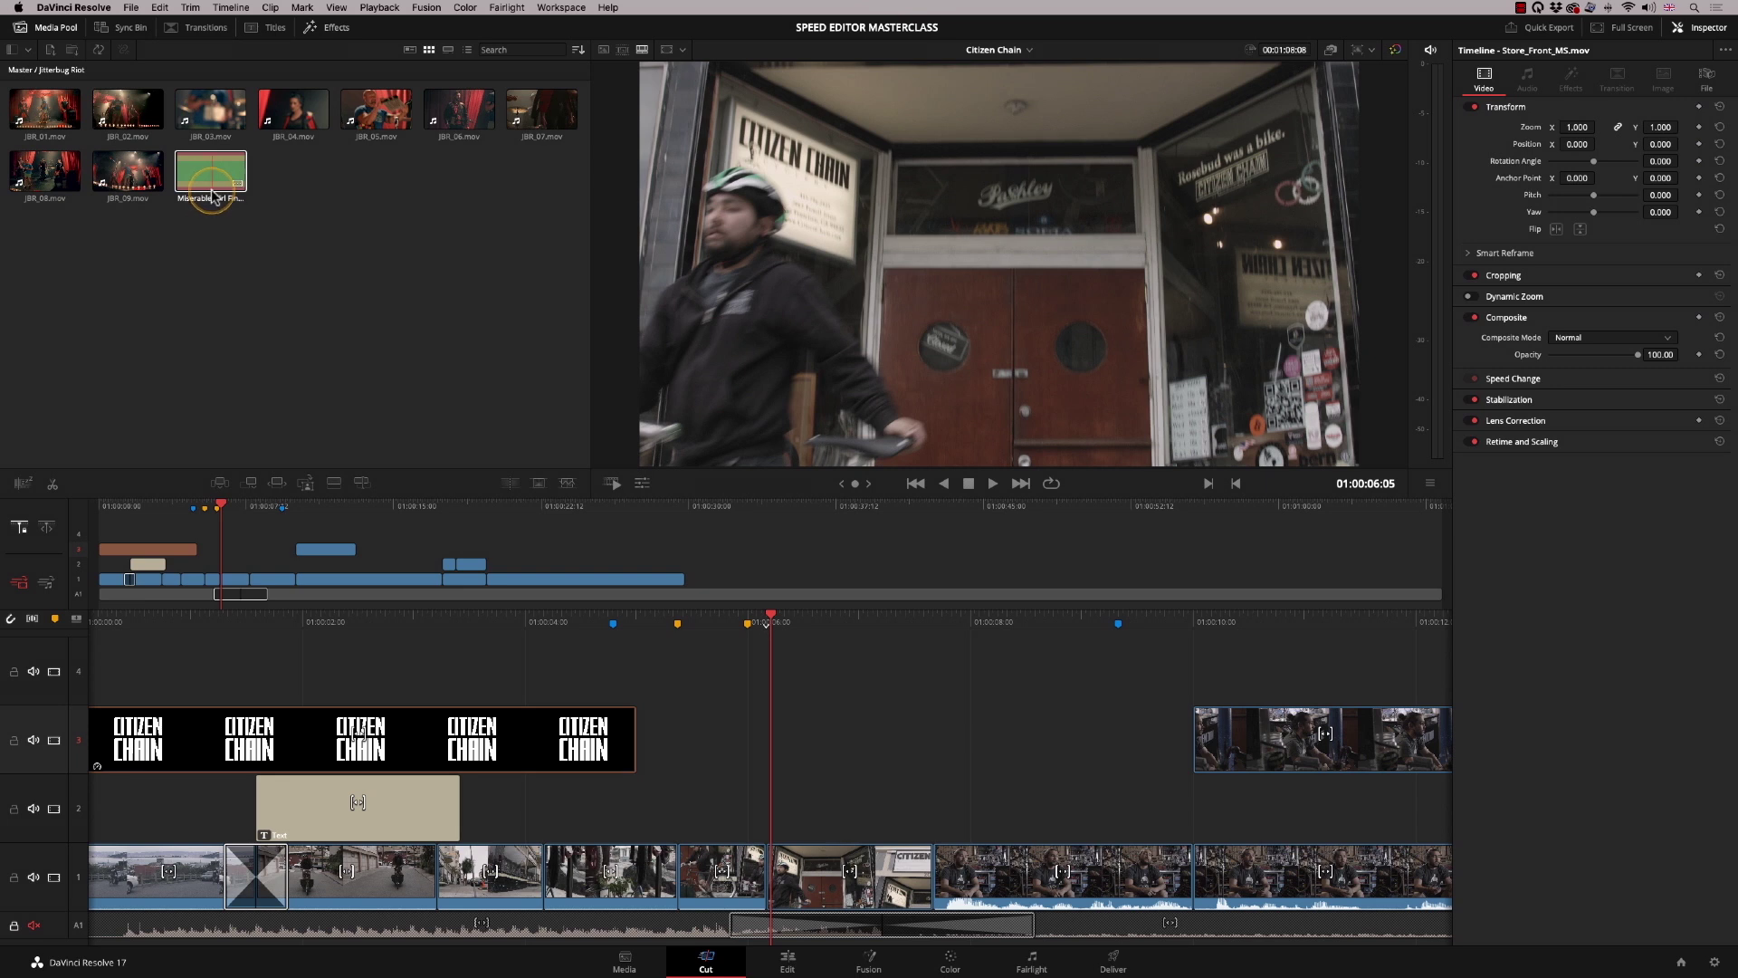
Sync the nine clips JBR_01.mov to JBR_09.mov by audio and save the sync
click(44, 108)
shift+click(122, 184)
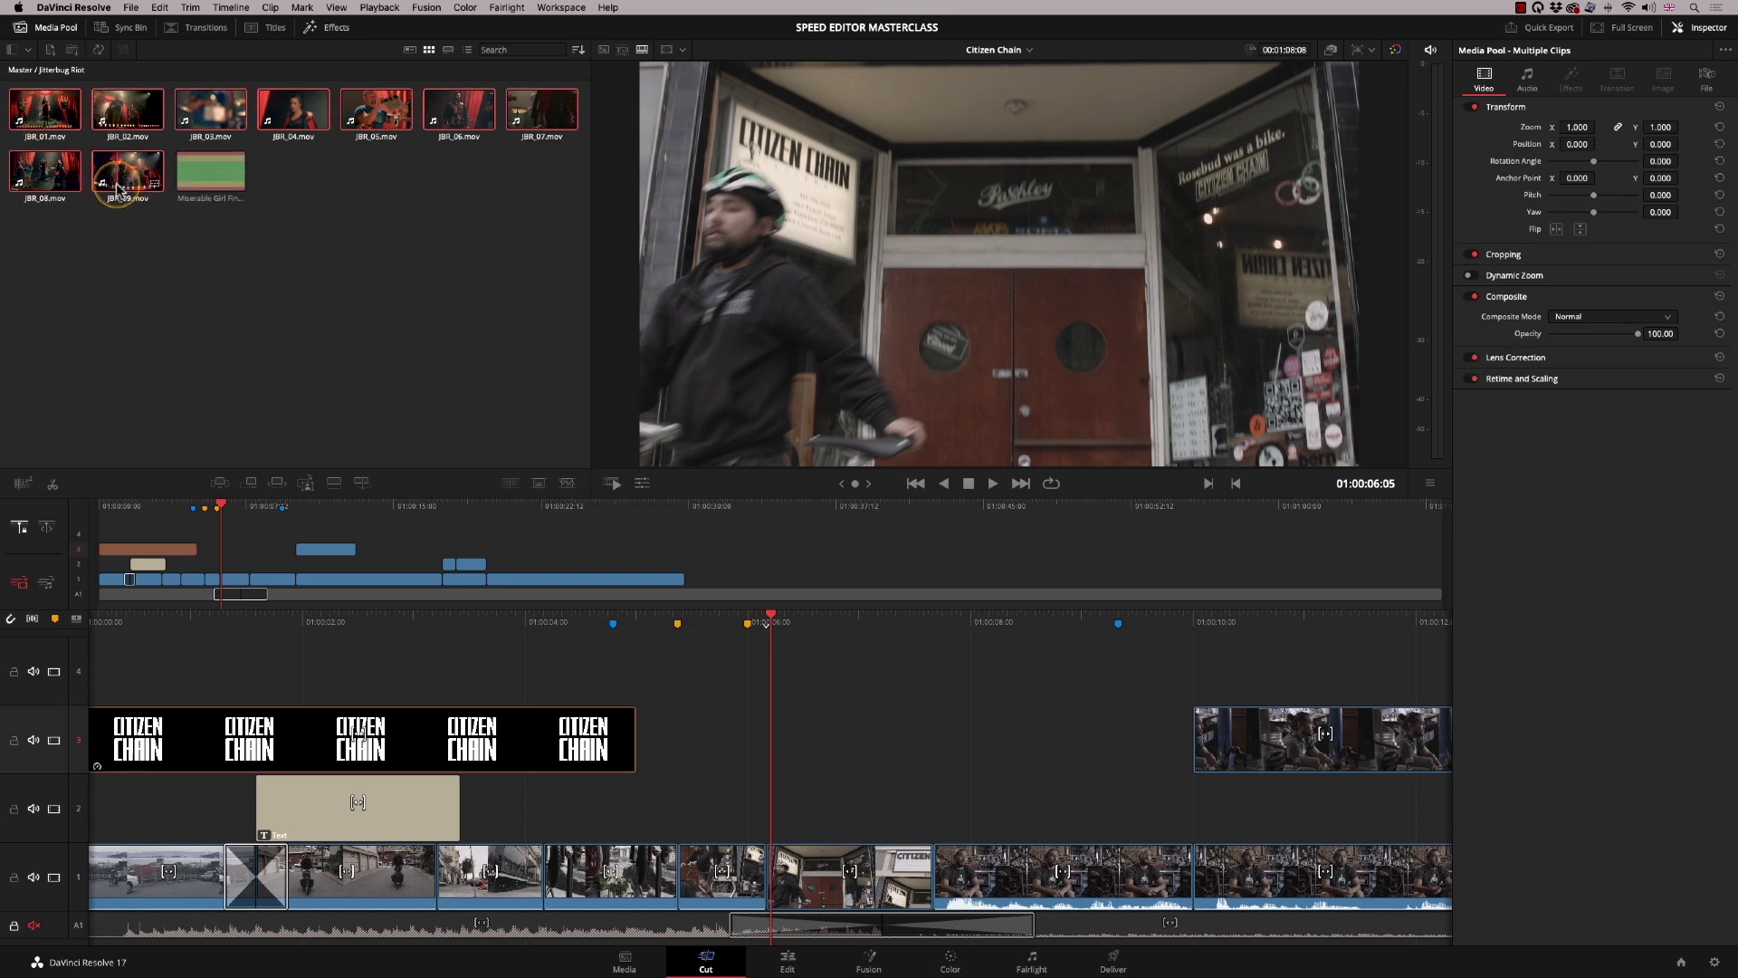
click(98, 52)
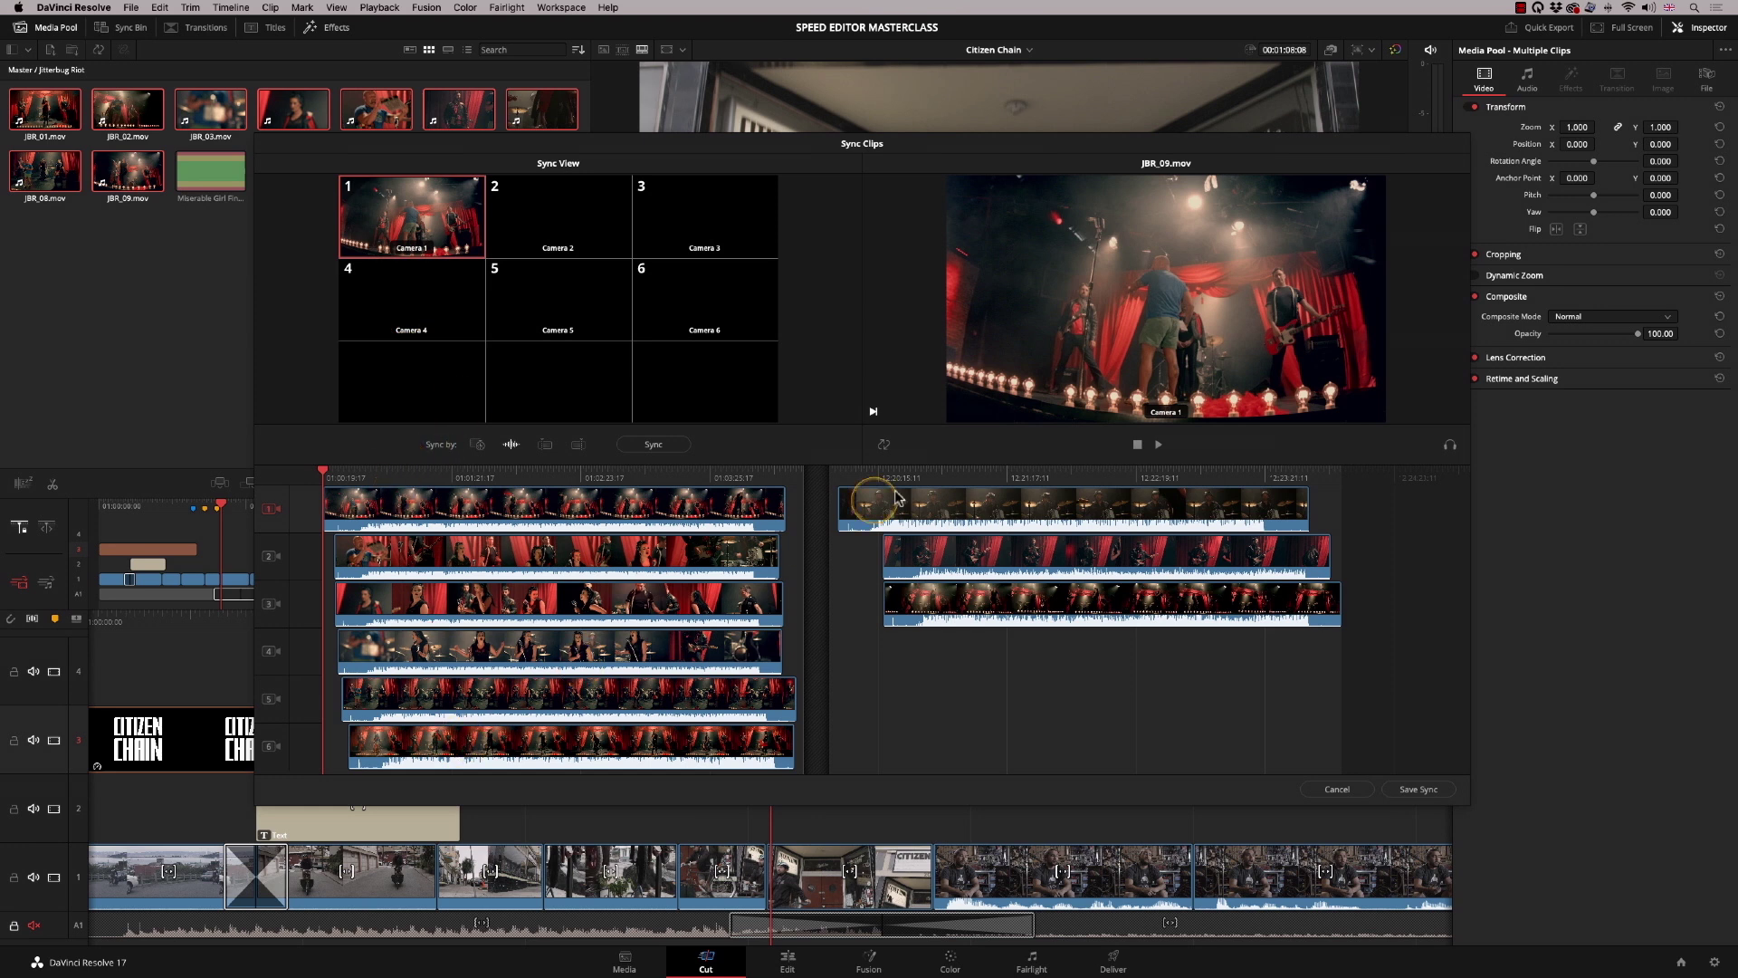
click(525, 451)
click(656, 446)
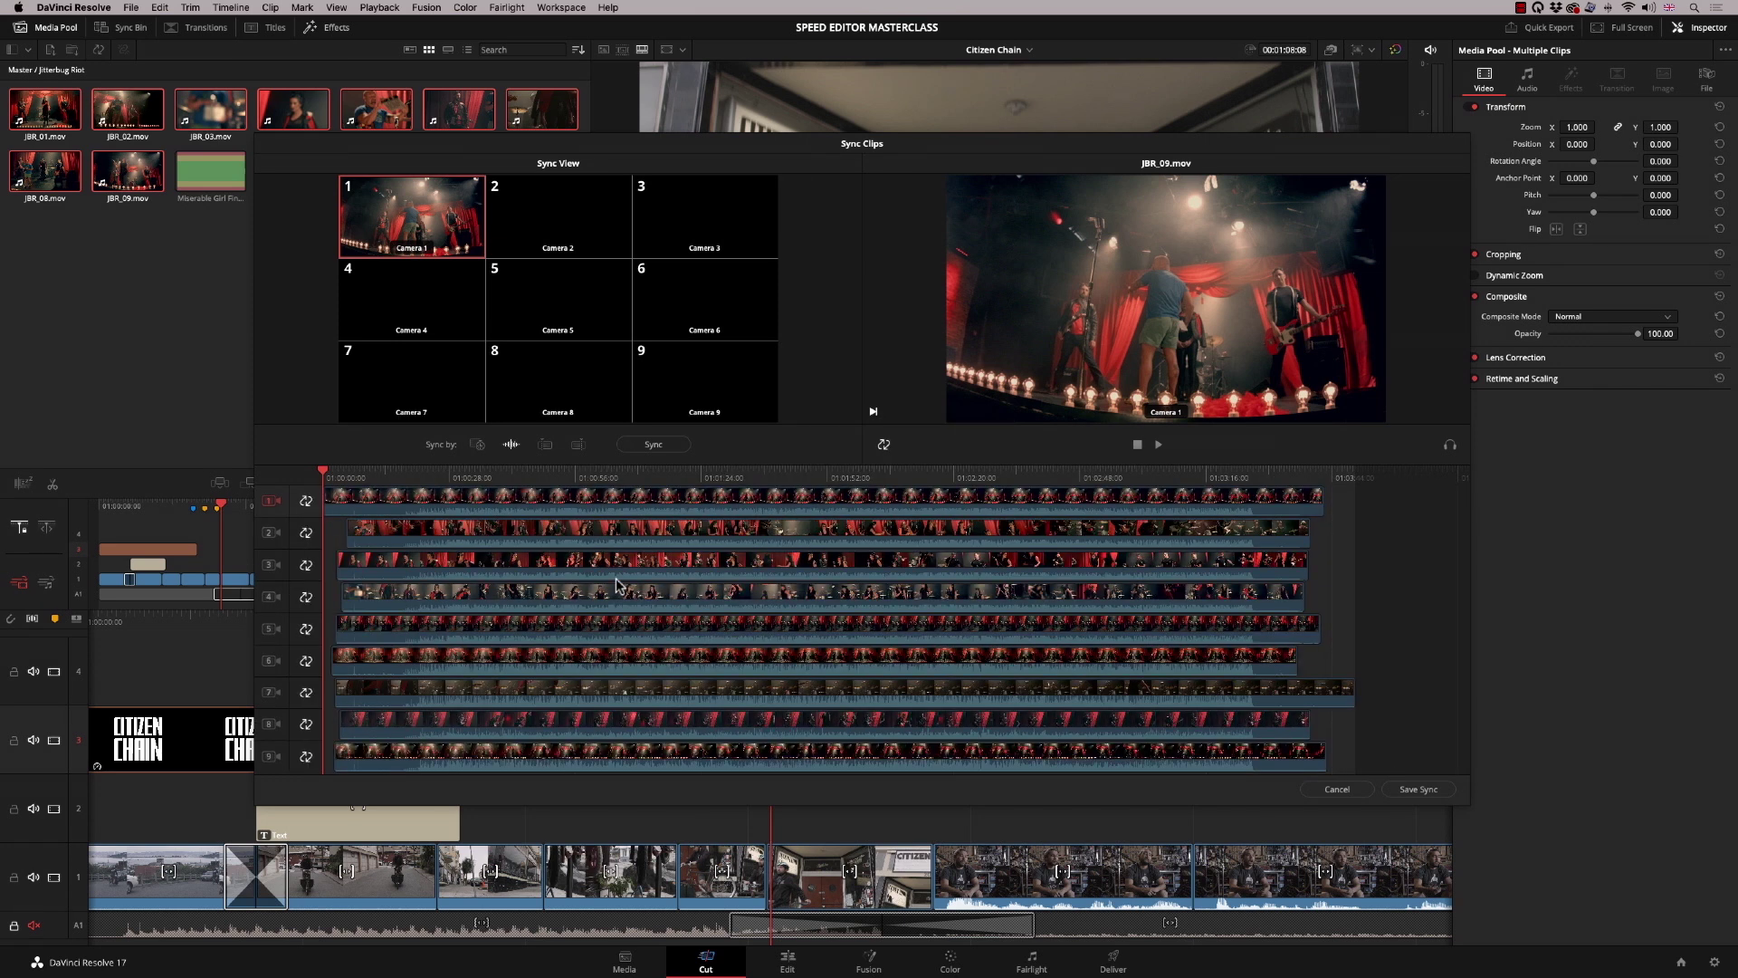
click(1419, 789)
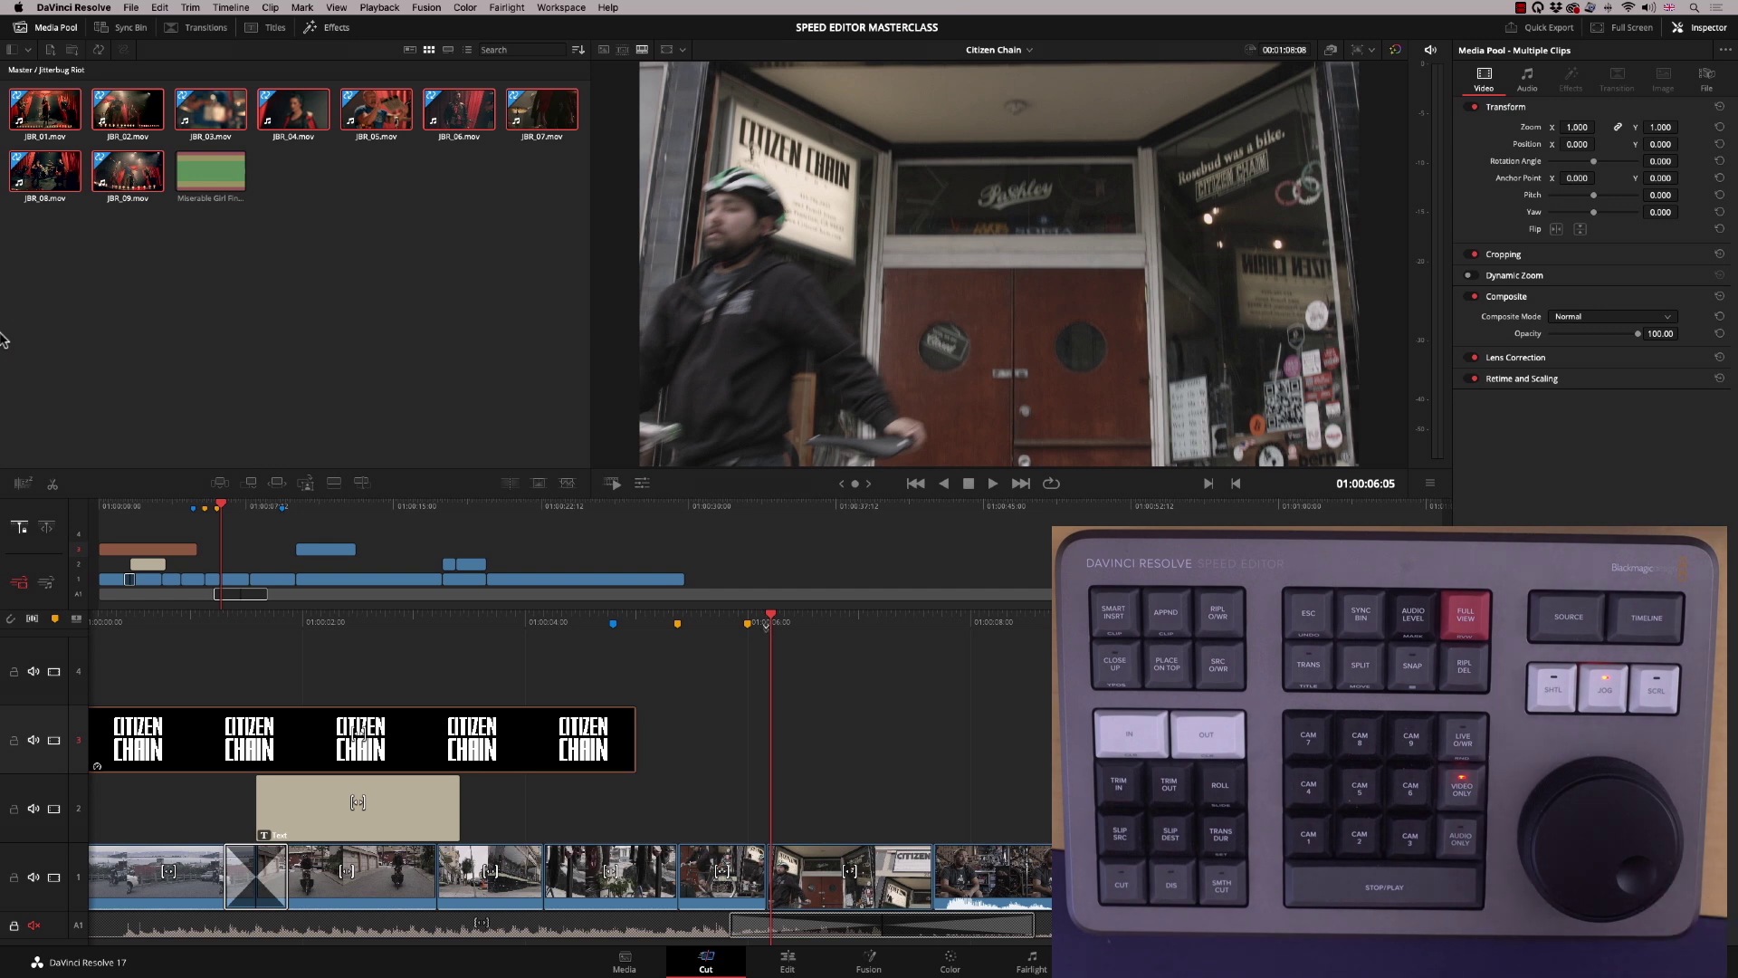
Start creating a new empty timeline from the media pool
right_click(324, 201)
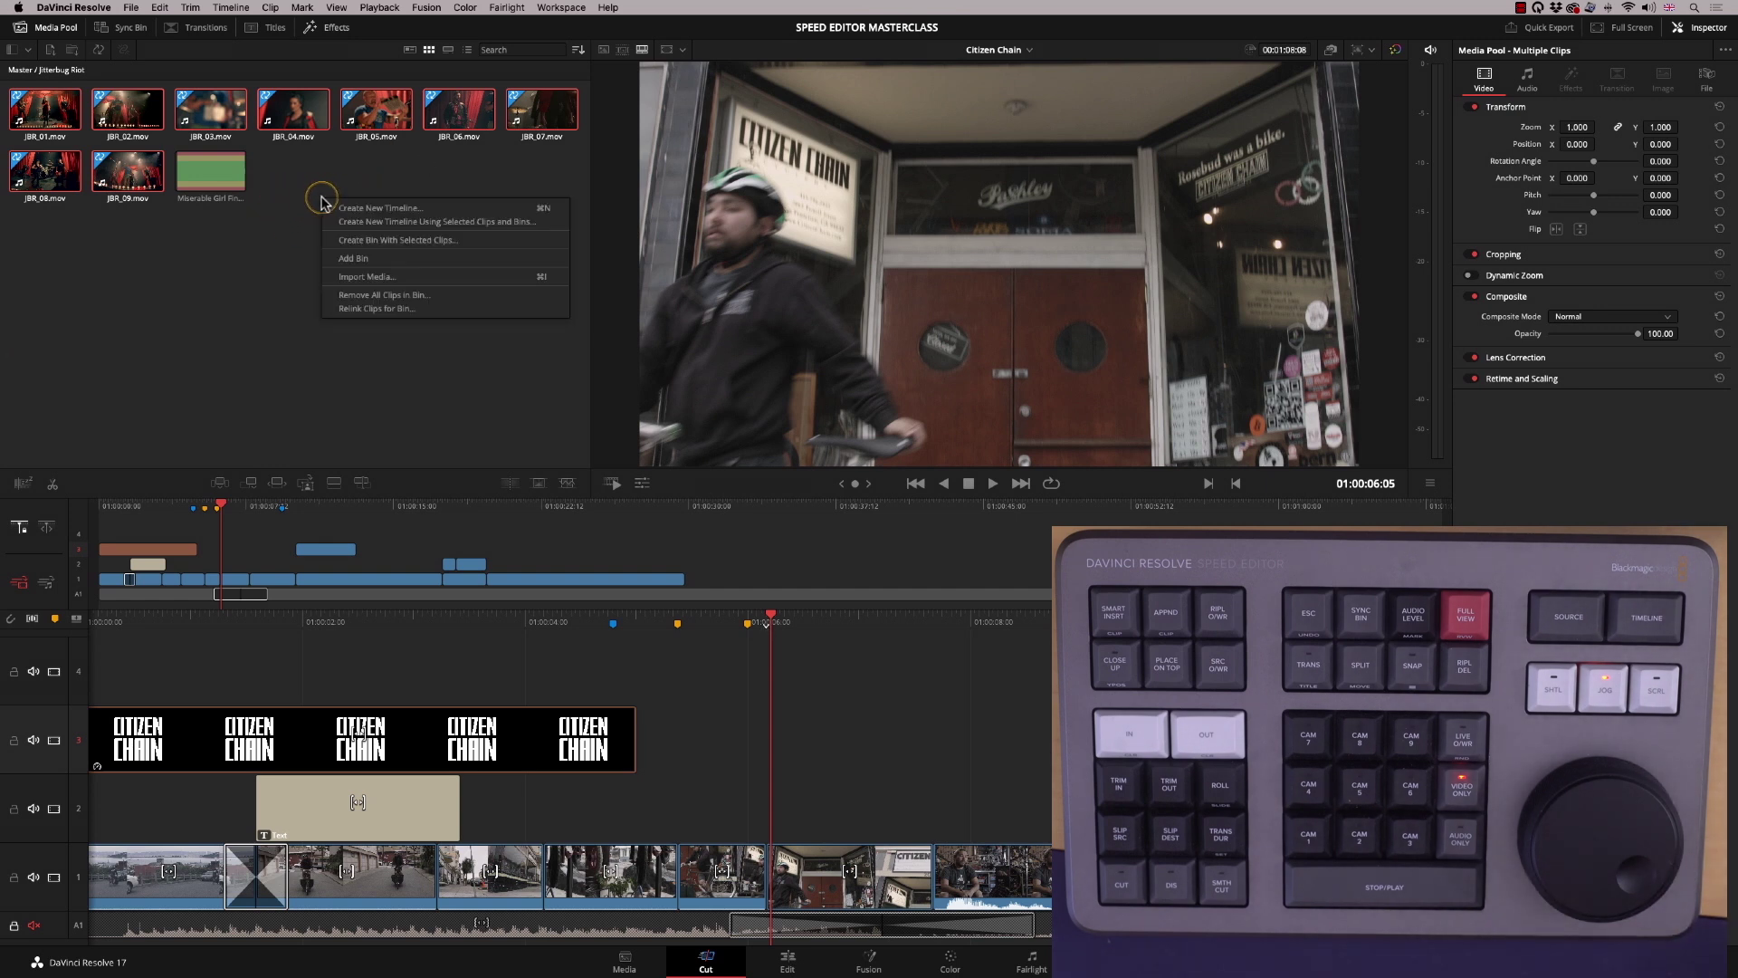
click(378, 209)
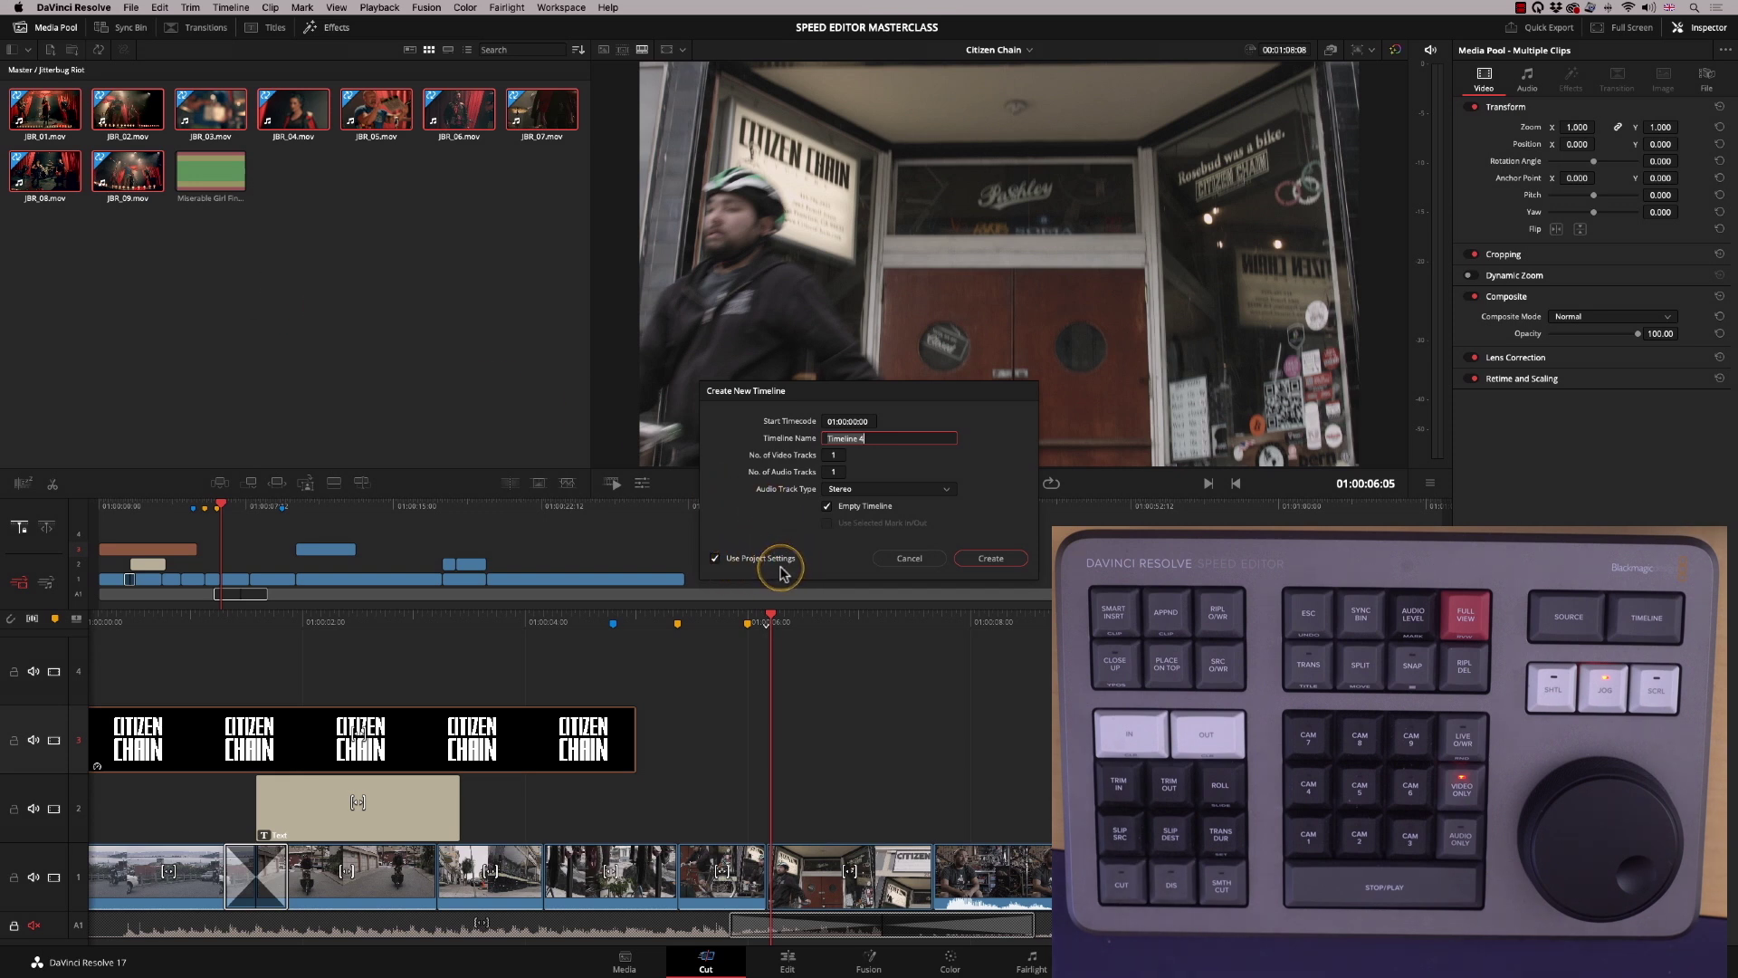
Check the frame rate options in the custom timeline format settings and restore the use of project settings
click(718, 562)
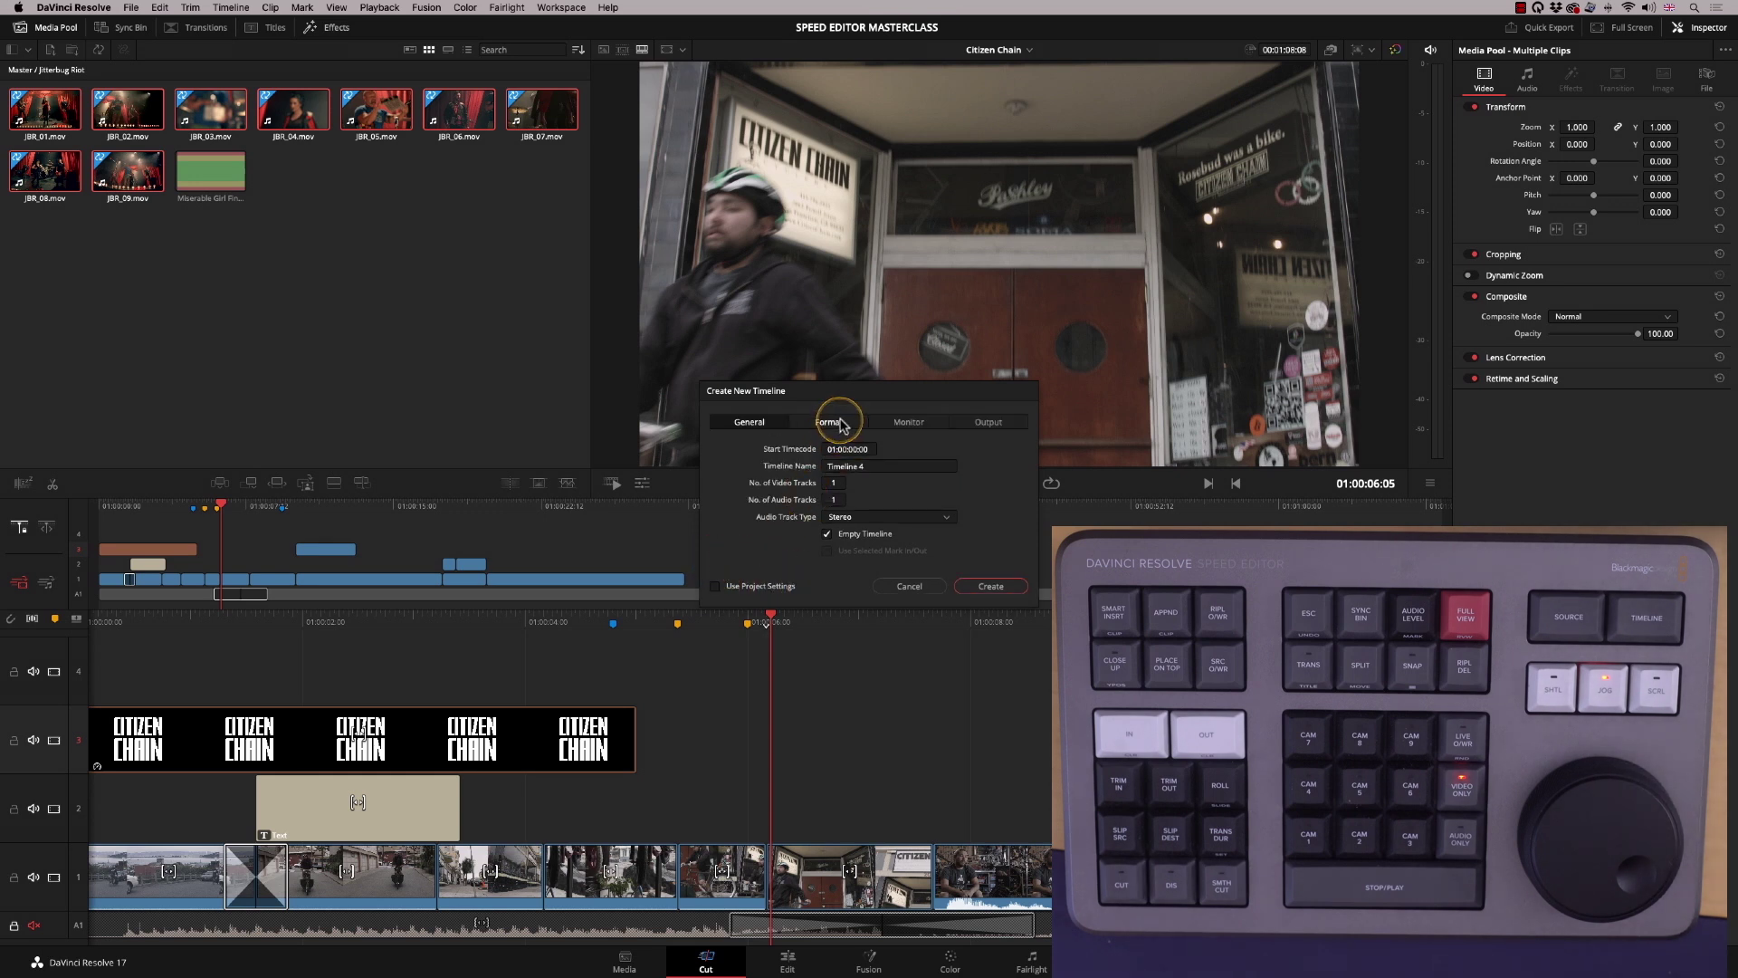
click(828, 422)
click(852, 542)
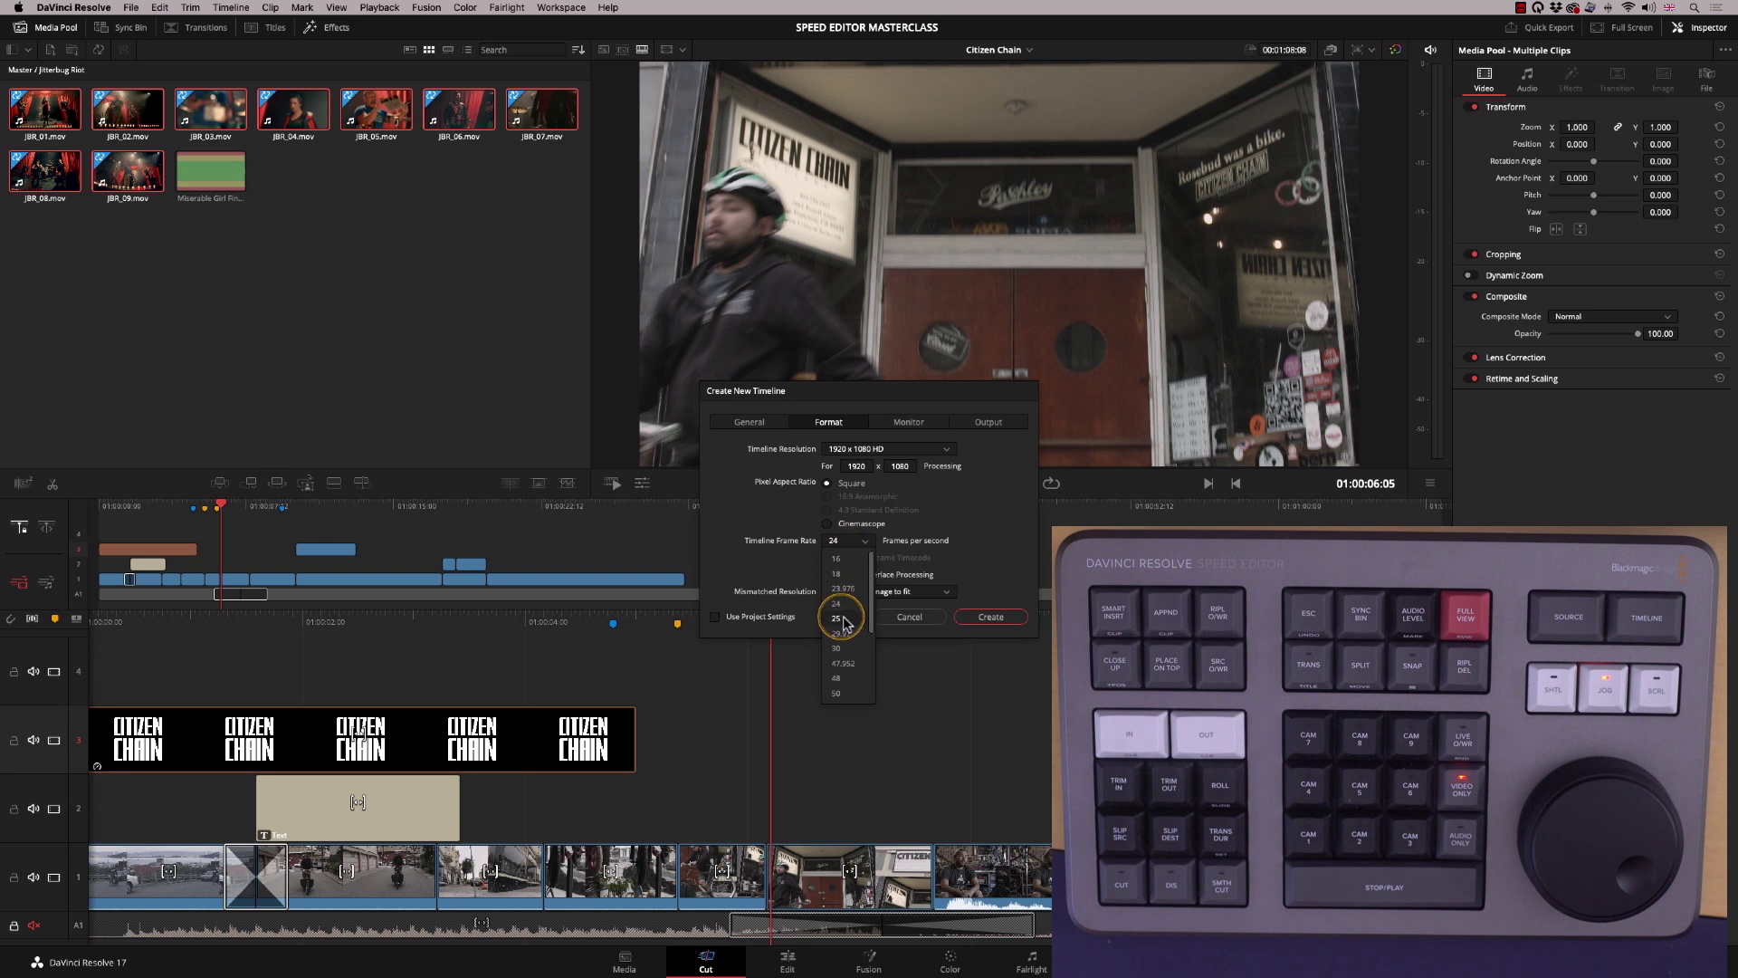
click(776, 523)
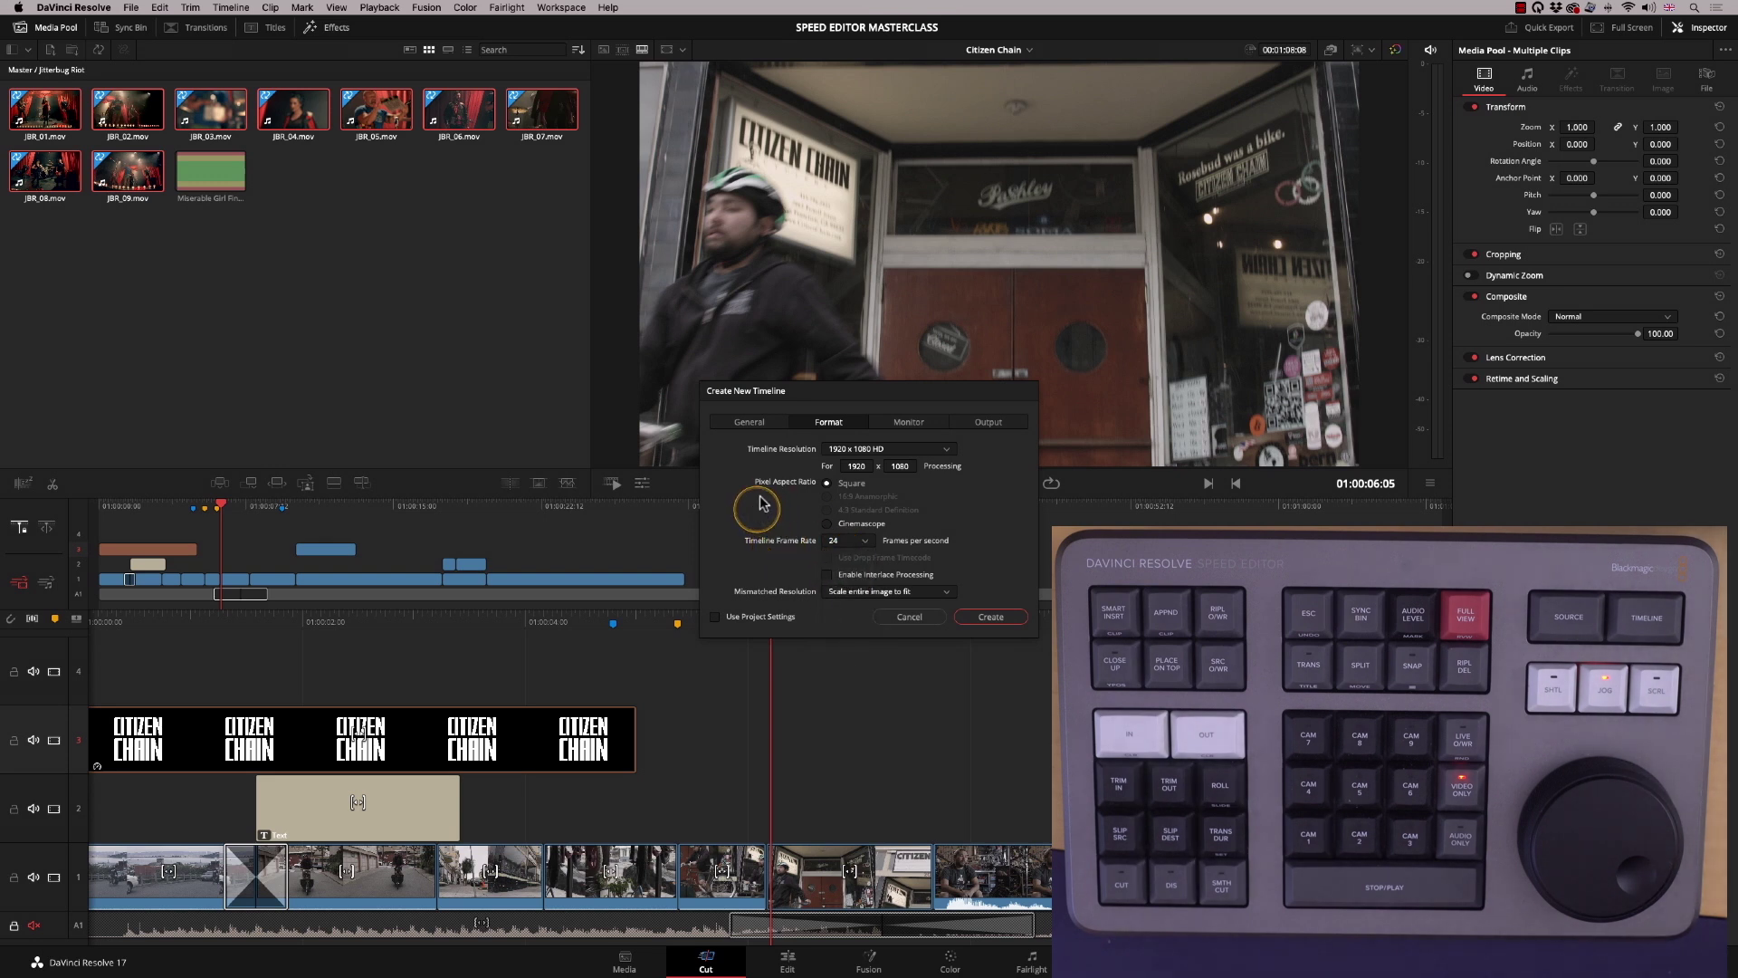
click(755, 616)
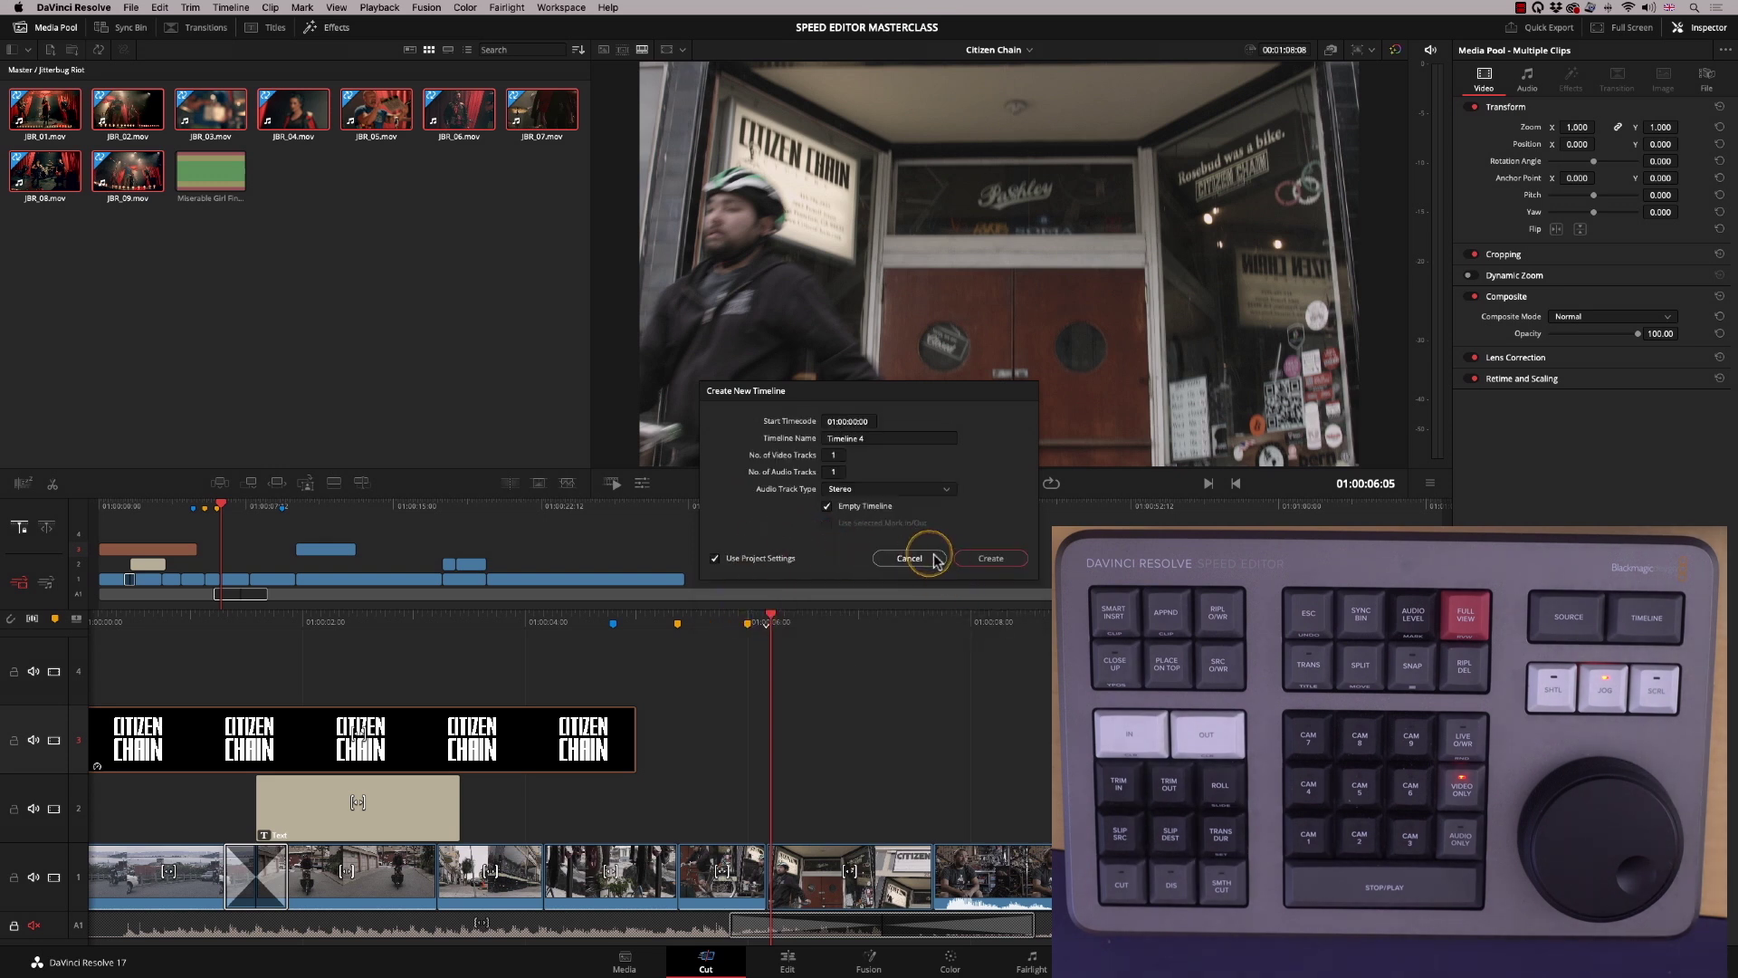
Name the new timeline JR and create it
triple_click(869, 438)
text(R)
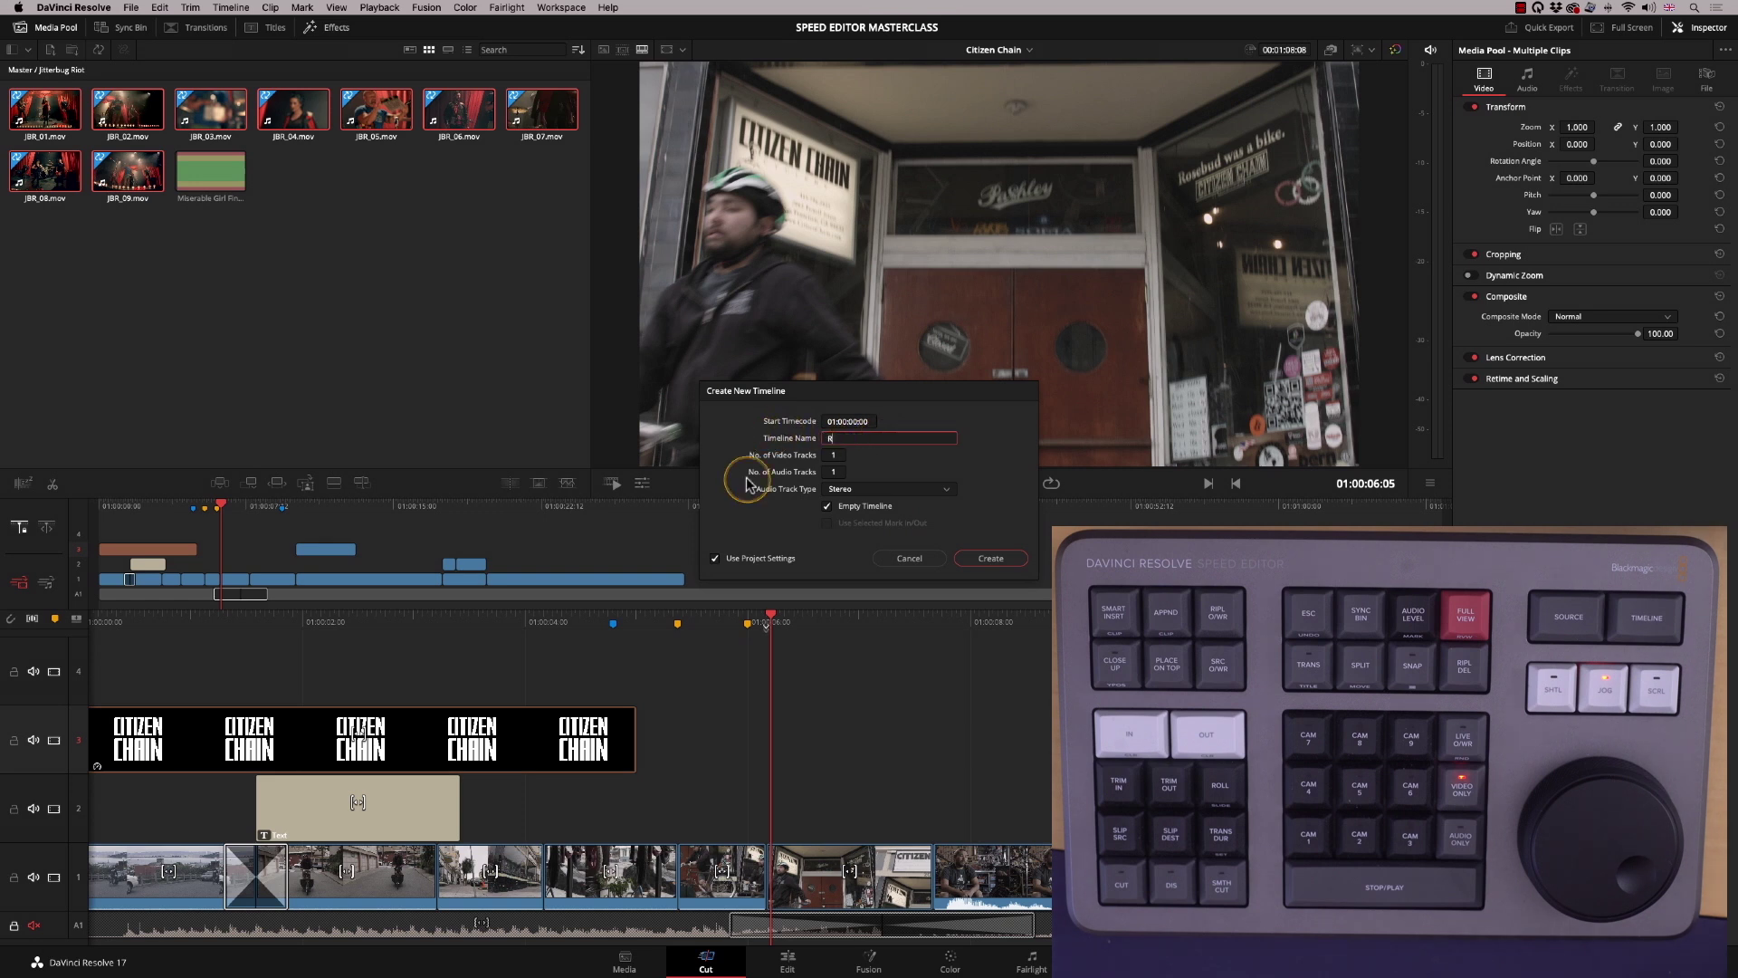
click(991, 558)
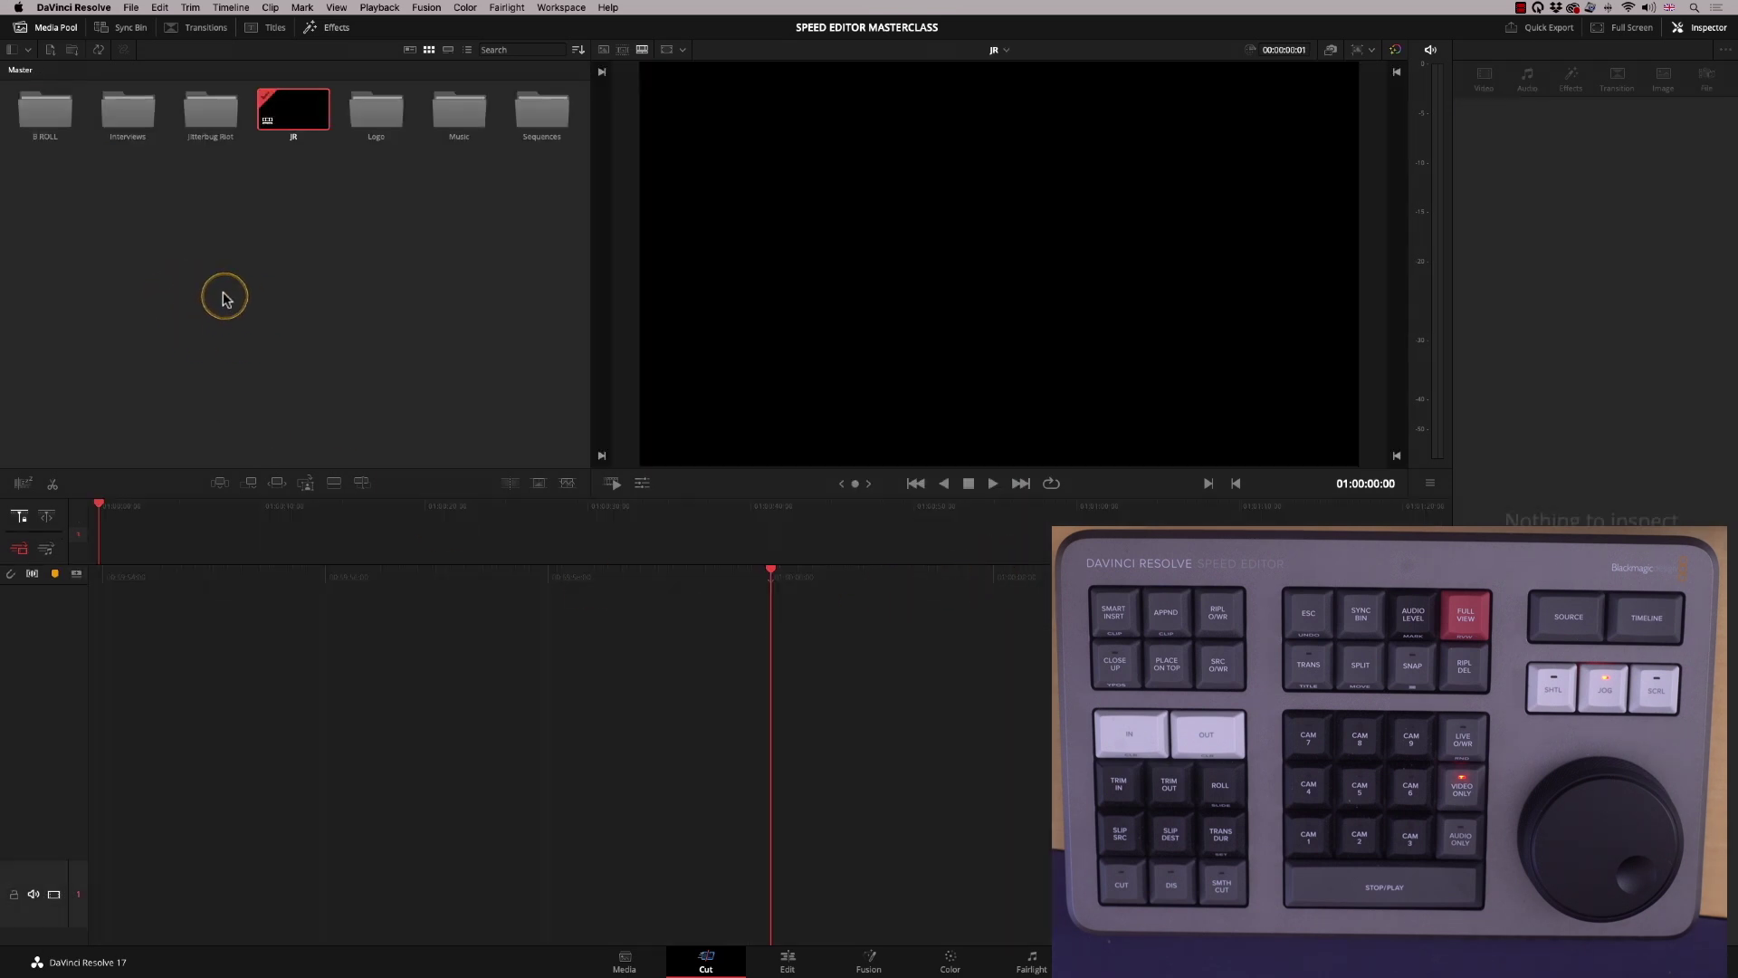
Append JBR_01.mov from the Jitterbug Riot bin to the JR timeline and play a section about one minute in
double_click(210, 110)
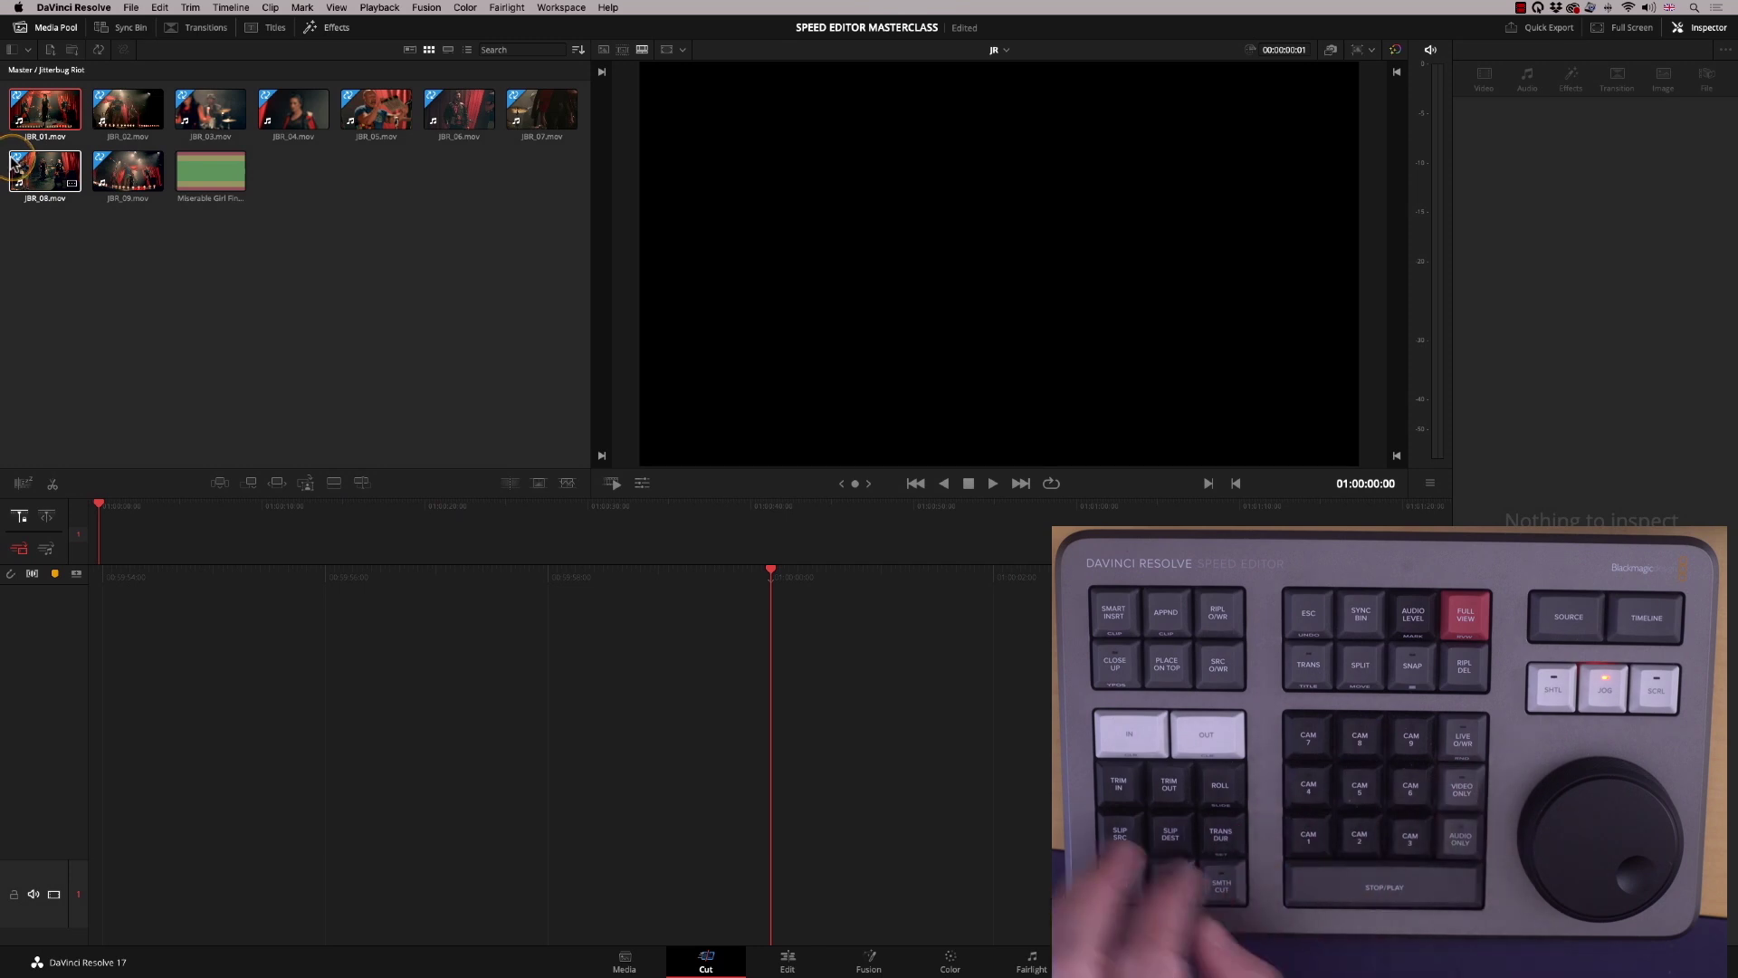
key(shift+F12)
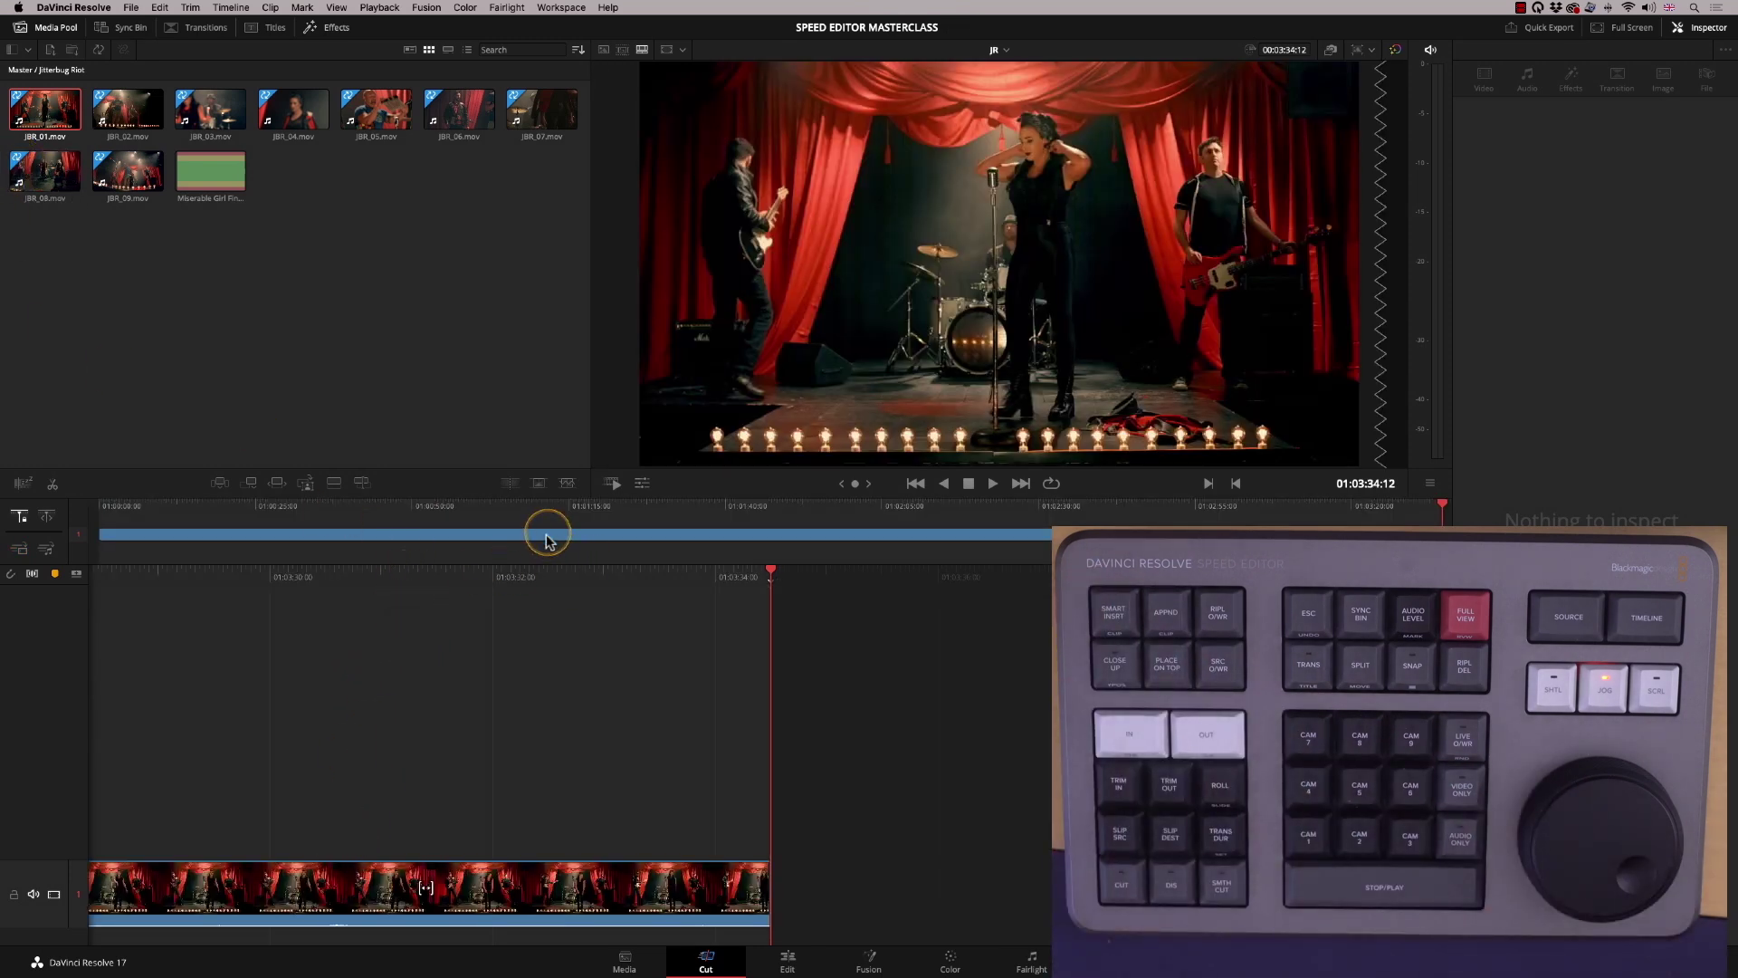
click(477, 513)
key(space)
key(space)
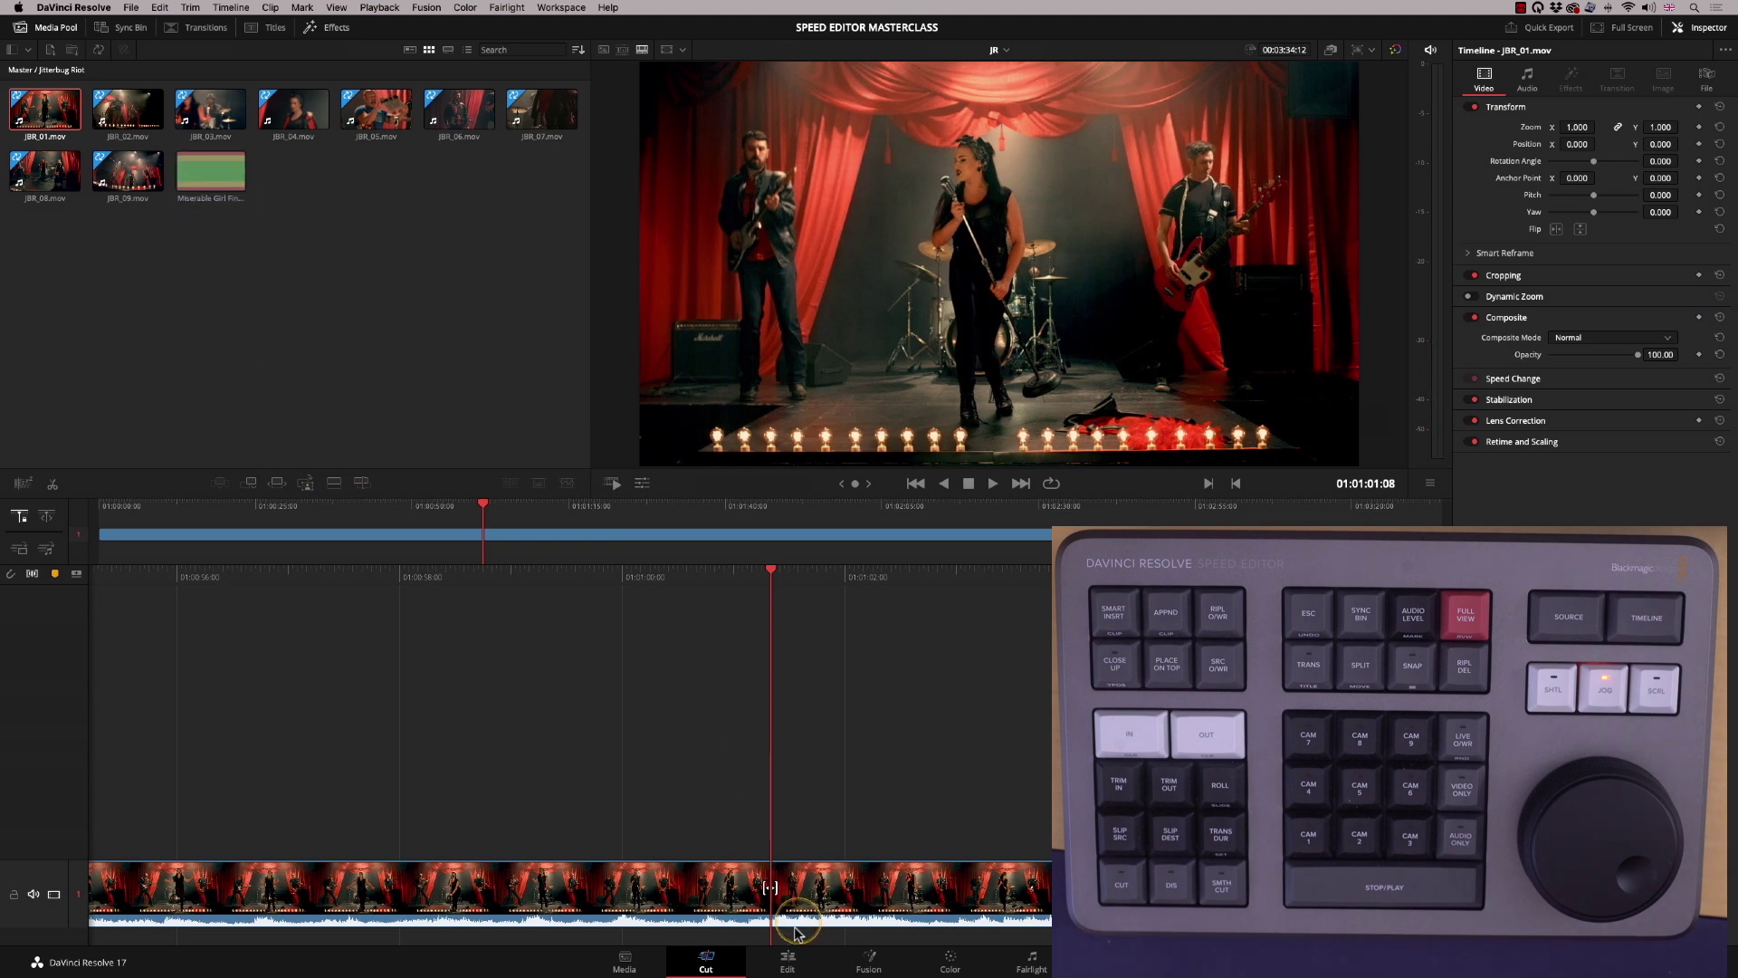
On the Edit page, place the Miserable Girl Final Mix audio on a new Audio 2 track below the JBR_01.mov clip
click(786, 965)
click(273, 277)
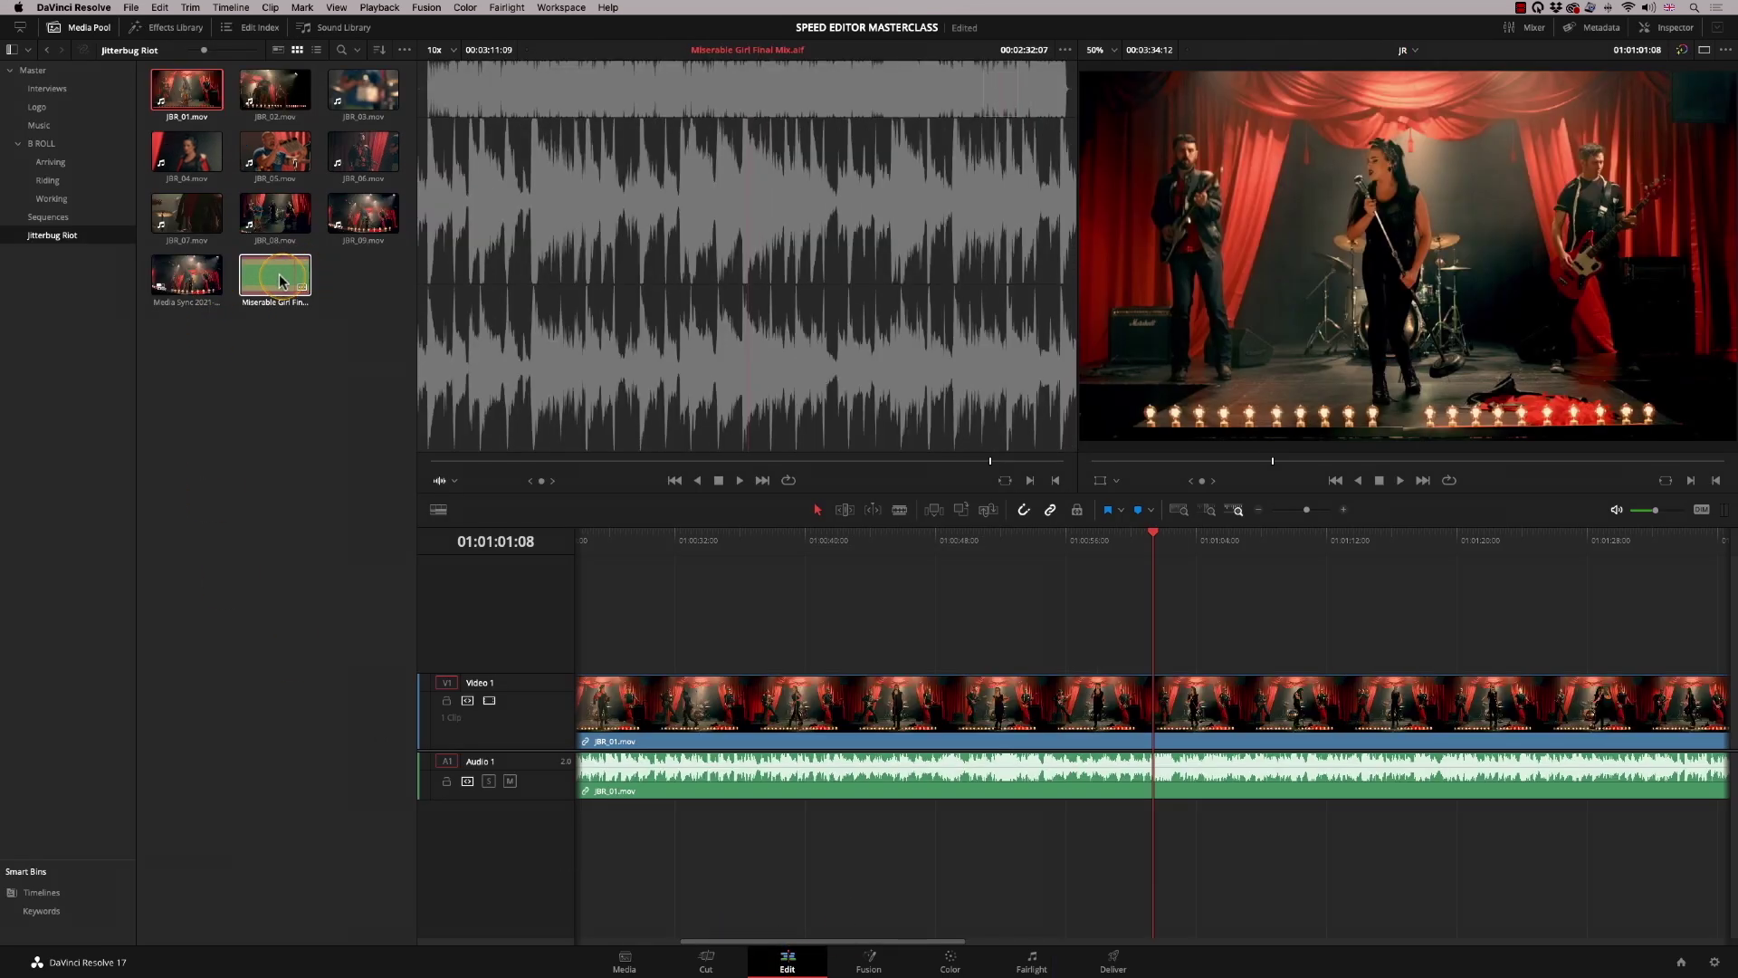
drag(274, 277, 671, 832)
click(711, 910)
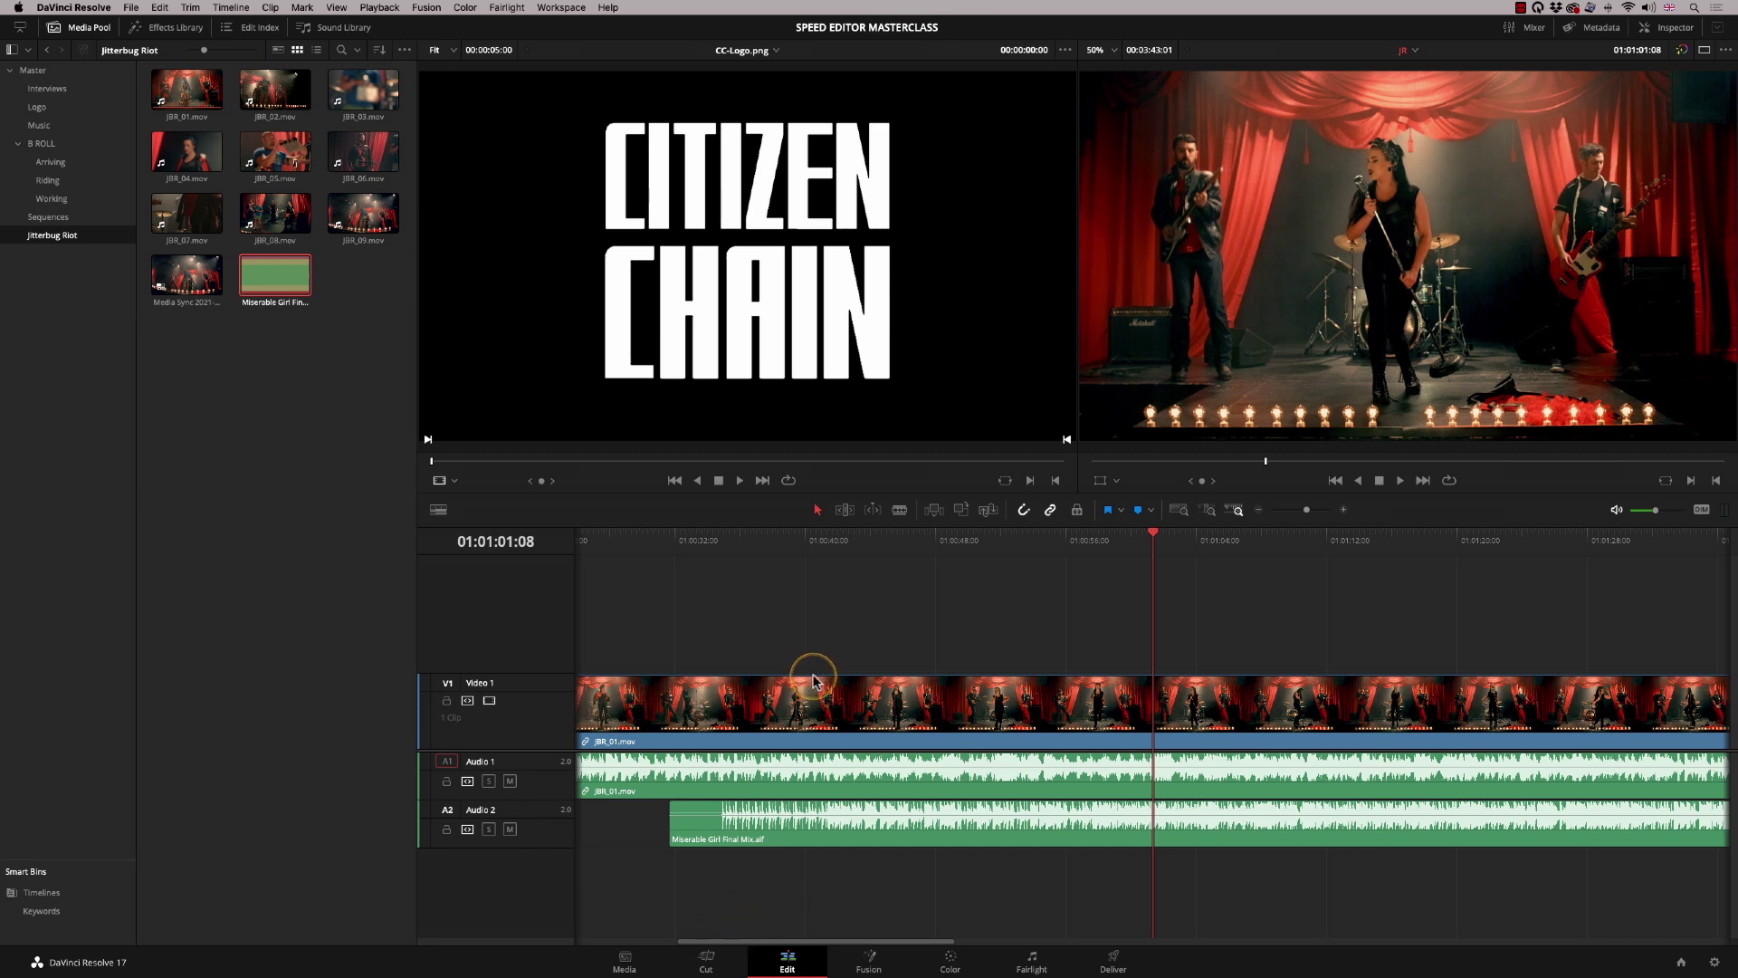
Auto-align the JBR_01.mov clip and the final mix based on waveform, and play back to check the sync
drag(836, 626, 1159, 896)
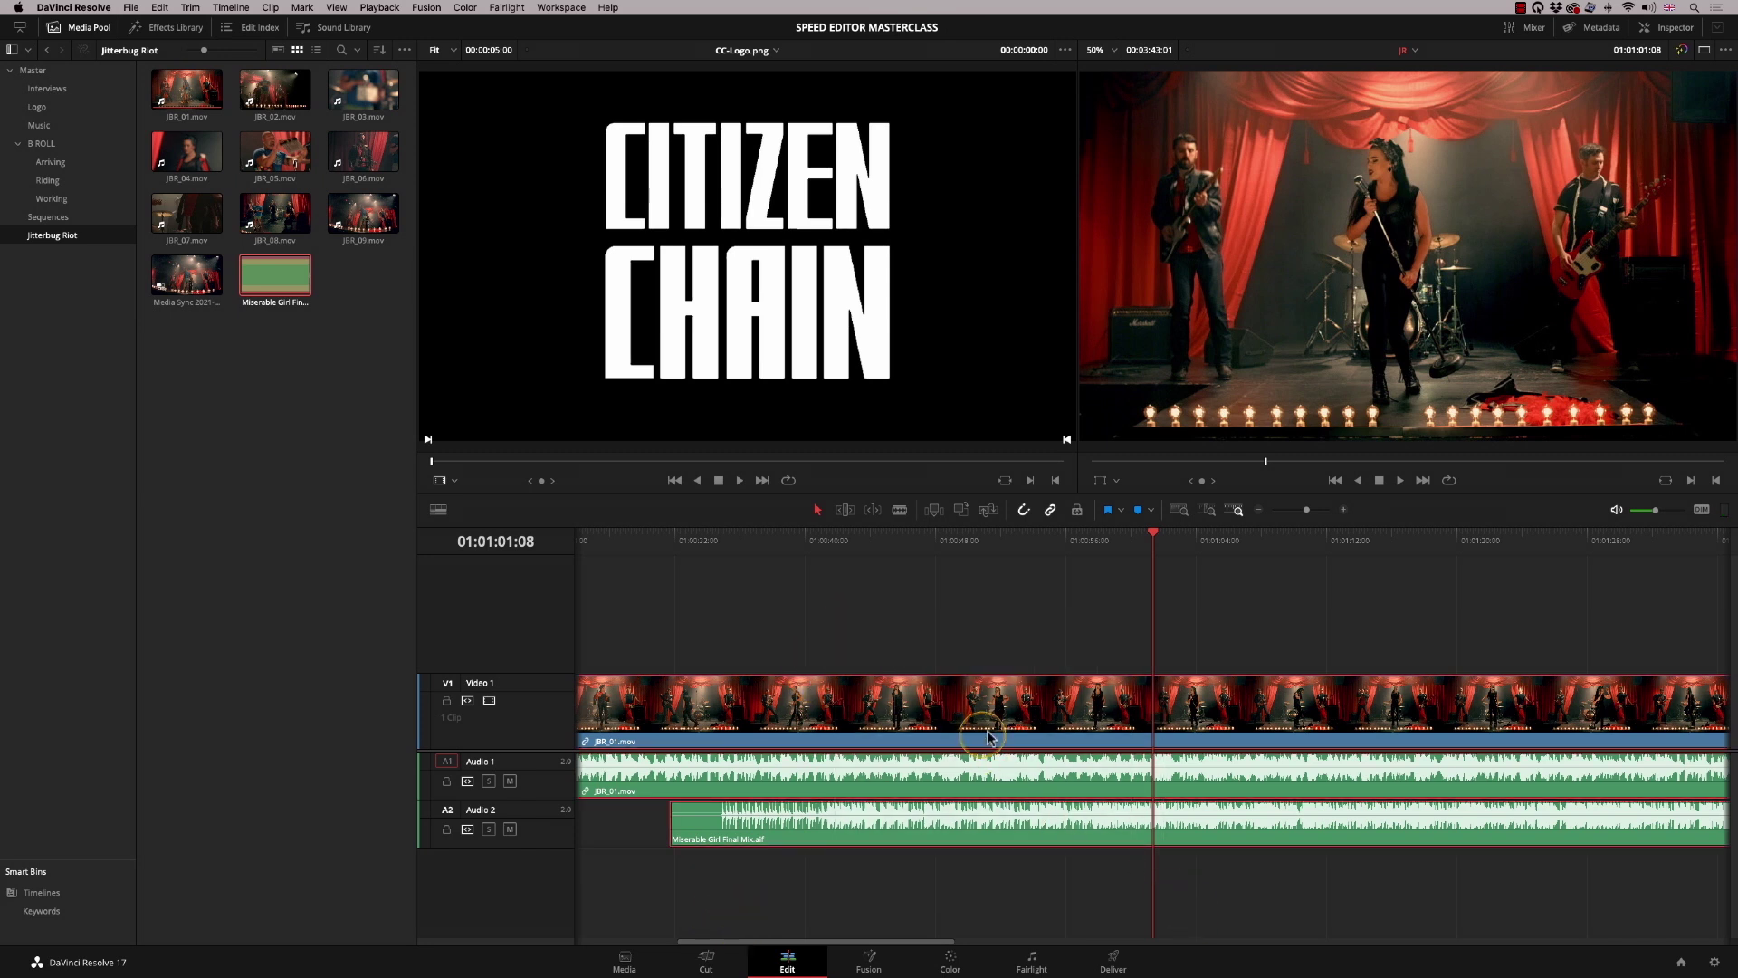
right_click(989, 715)
click(1062, 484)
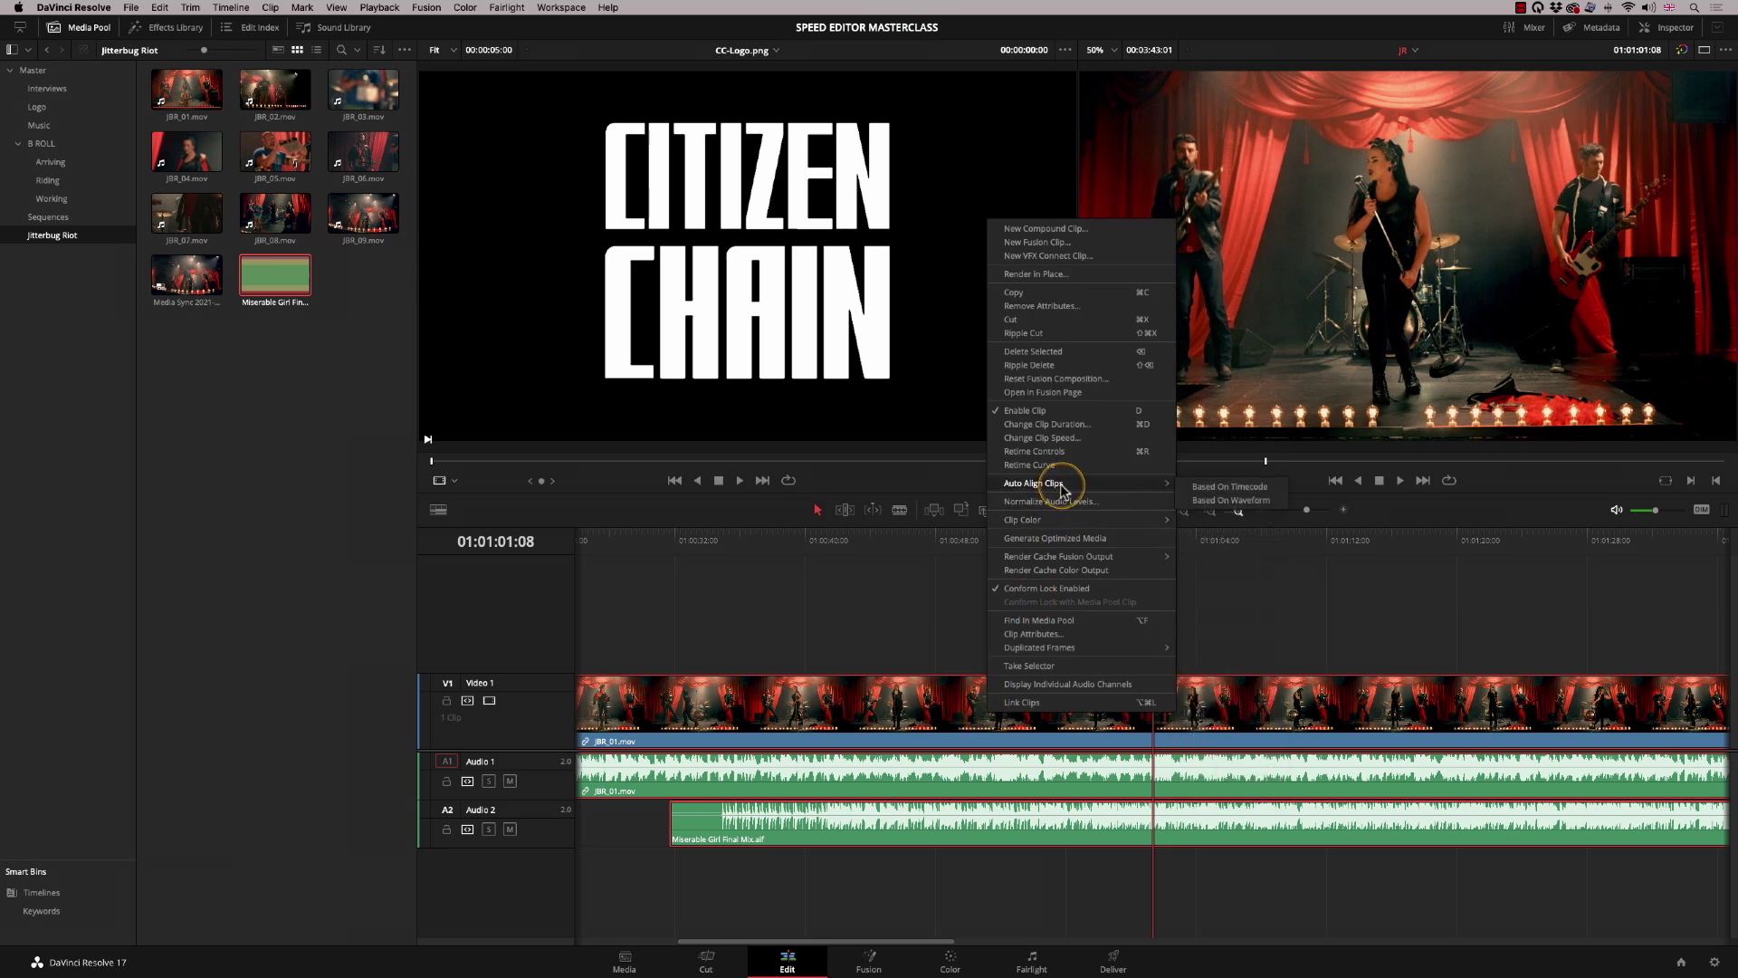
click(1256, 501)
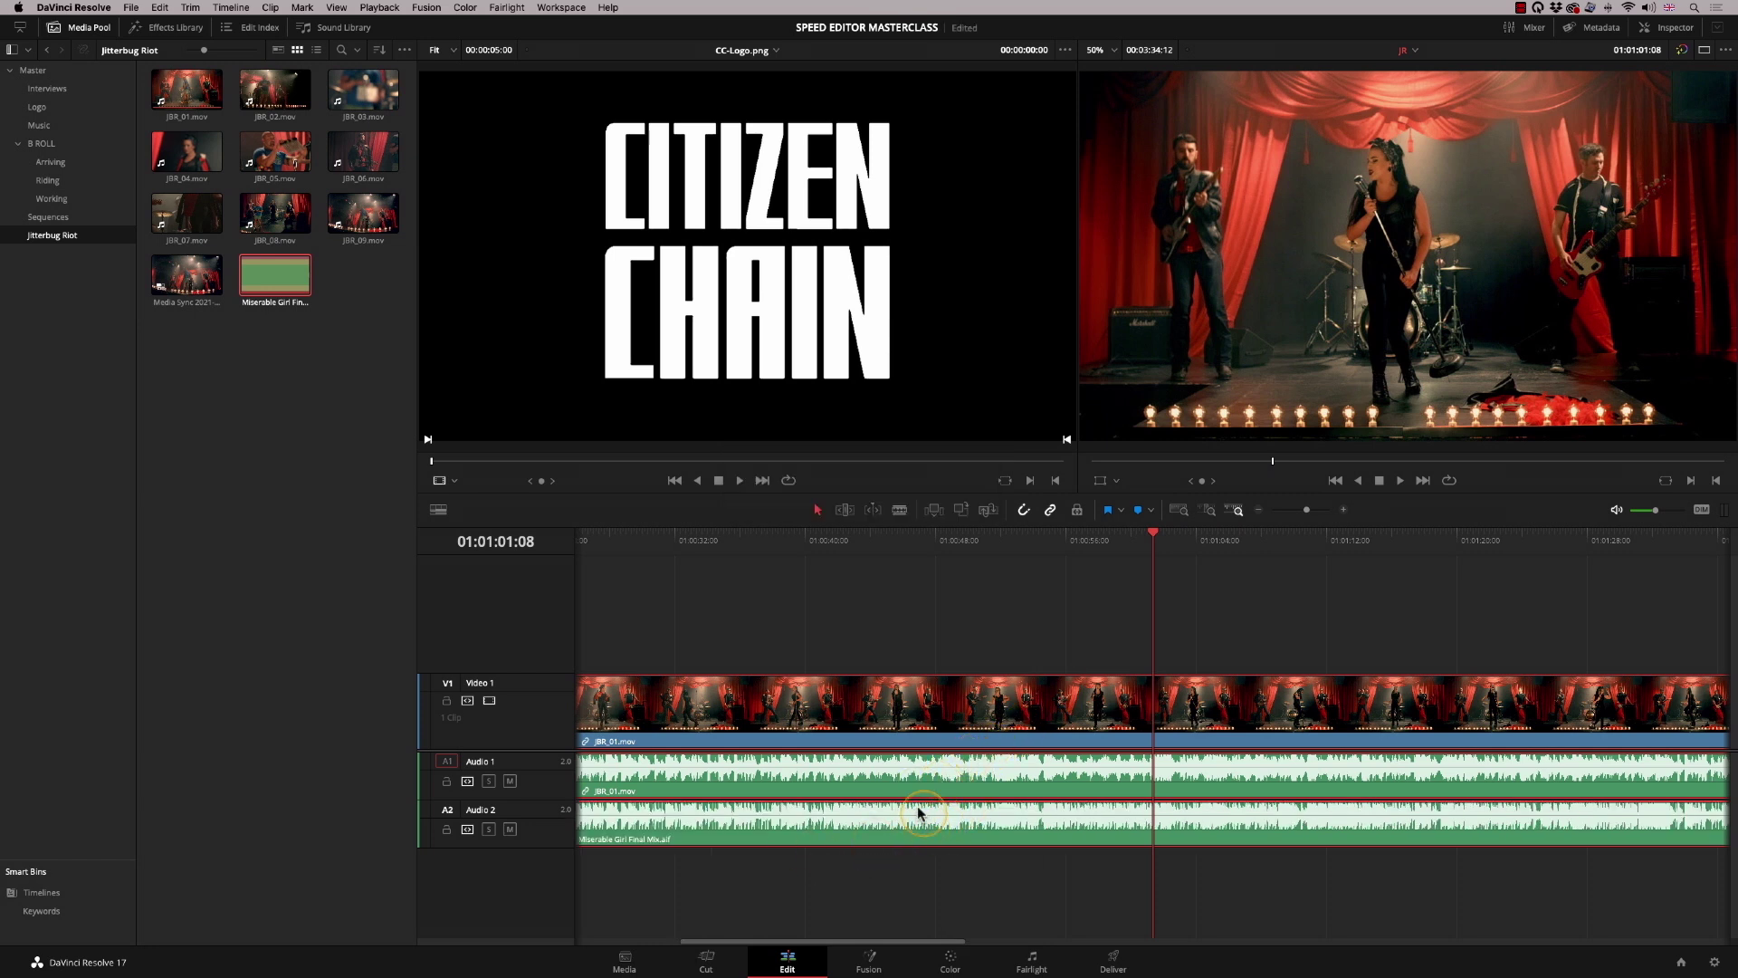
key(space)
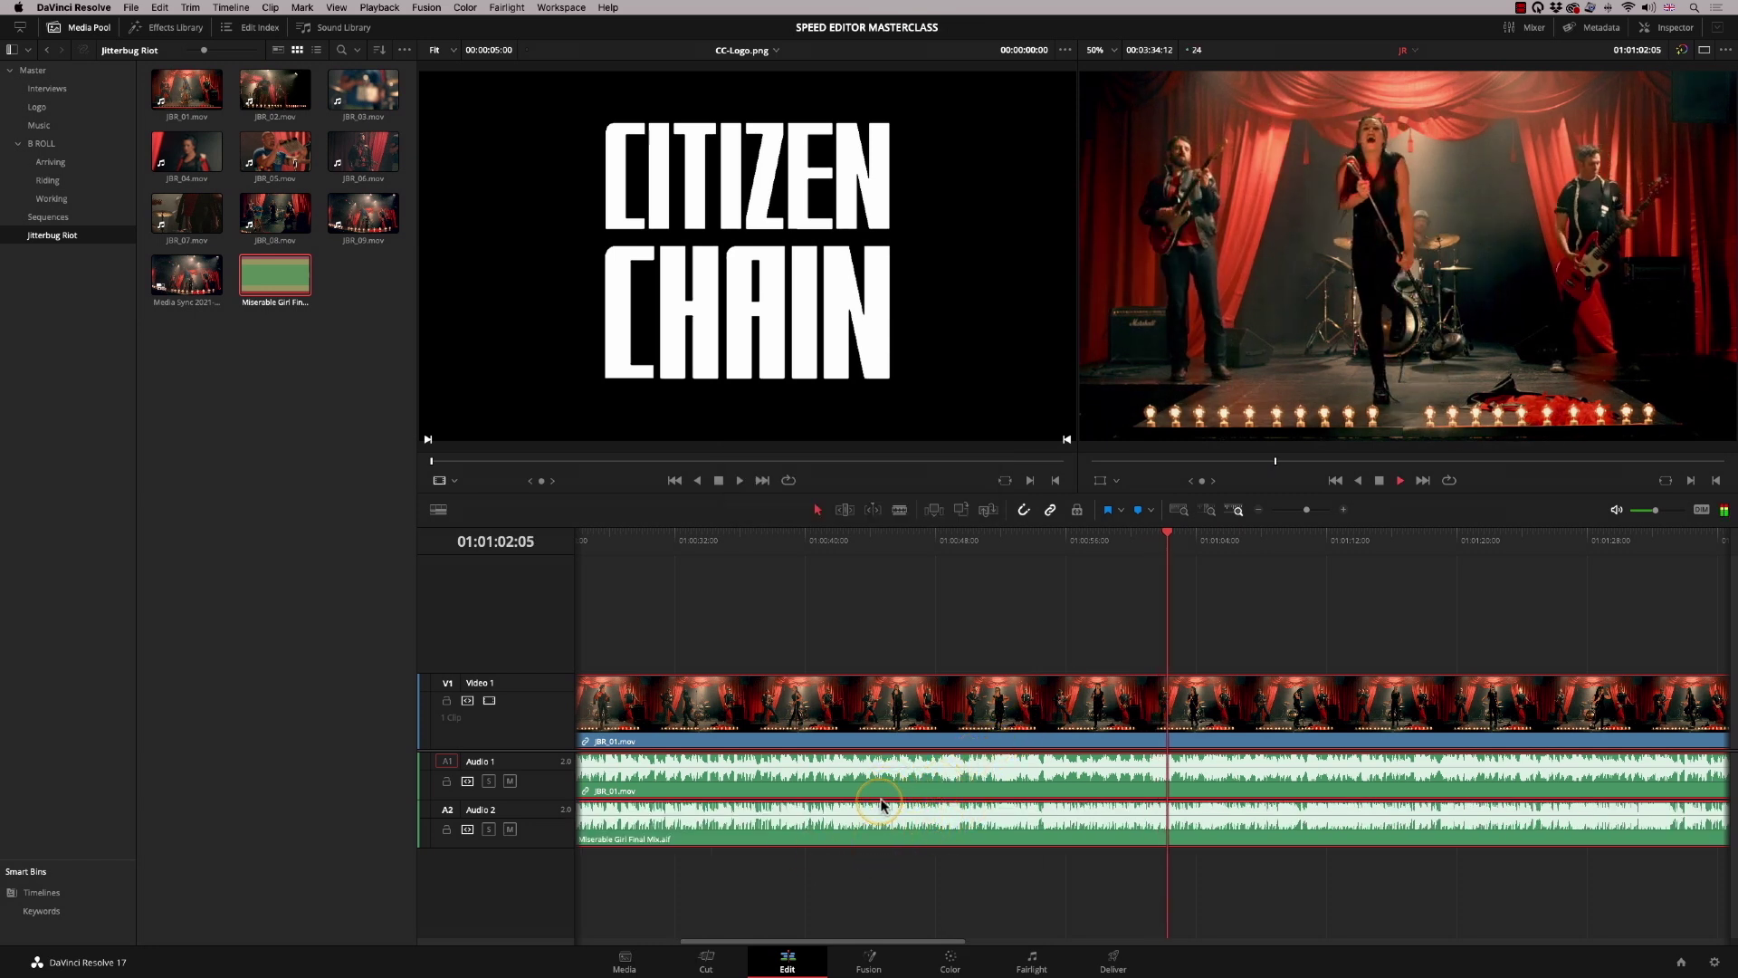
key(space)
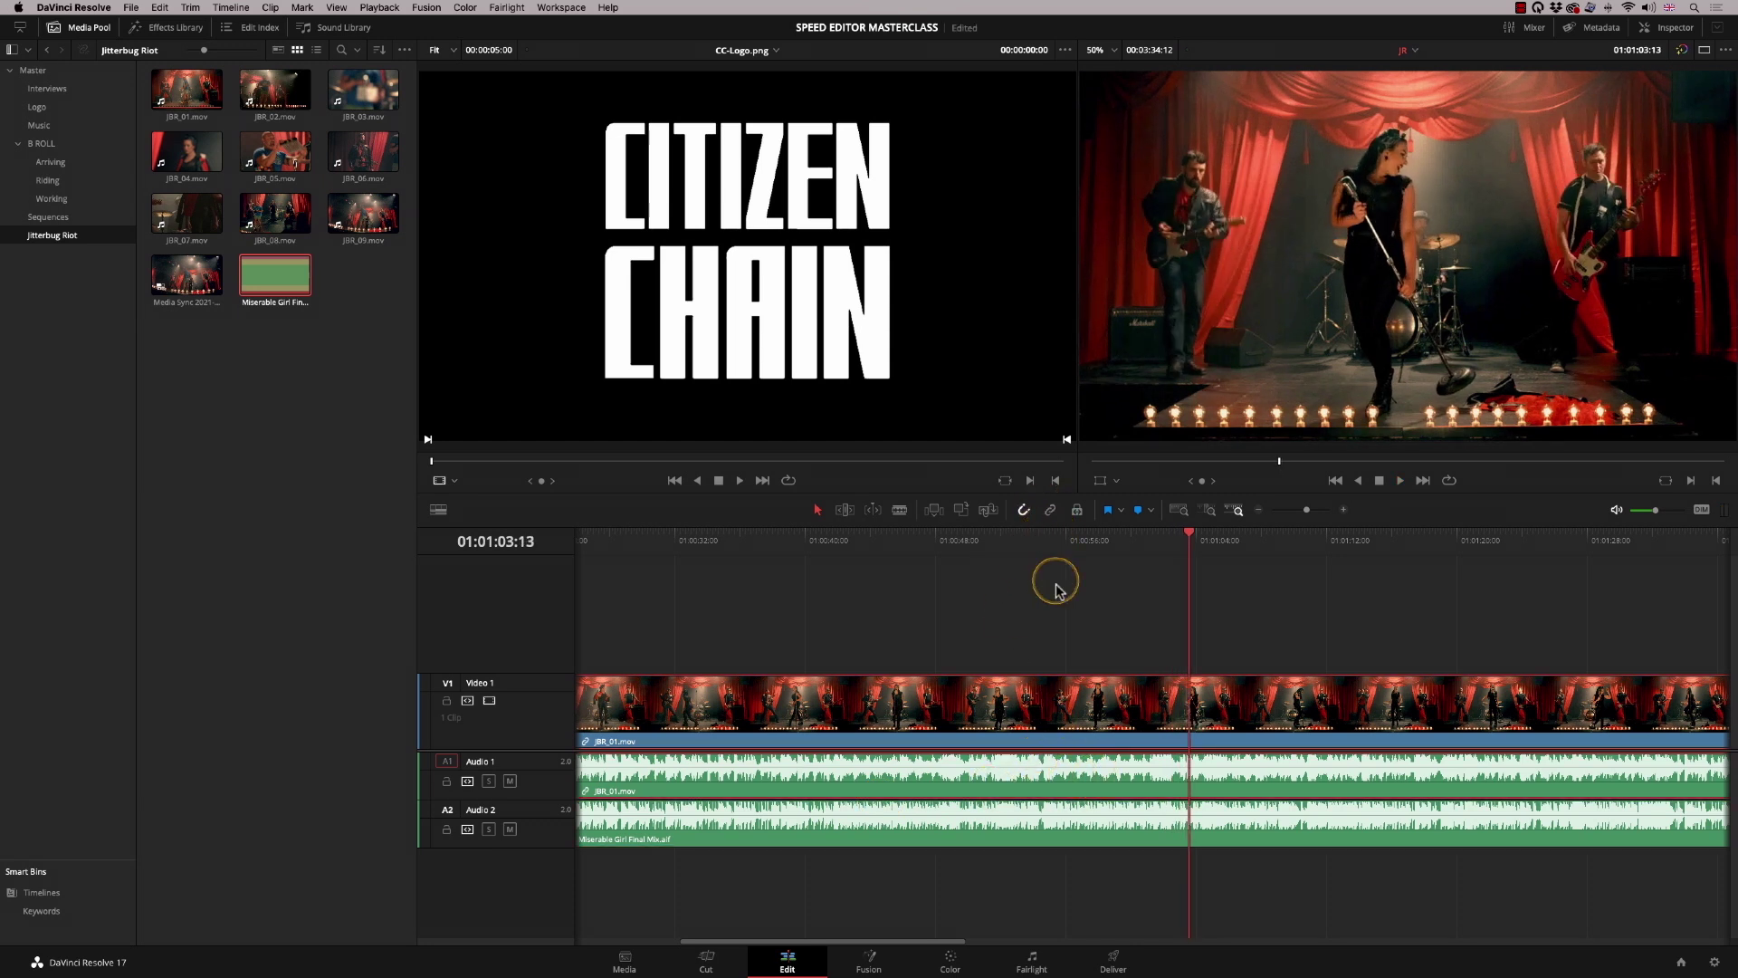
Delete only the JBR_01.mov camera audio from Audio 1 and play the video with the final mix
click(1090, 795)
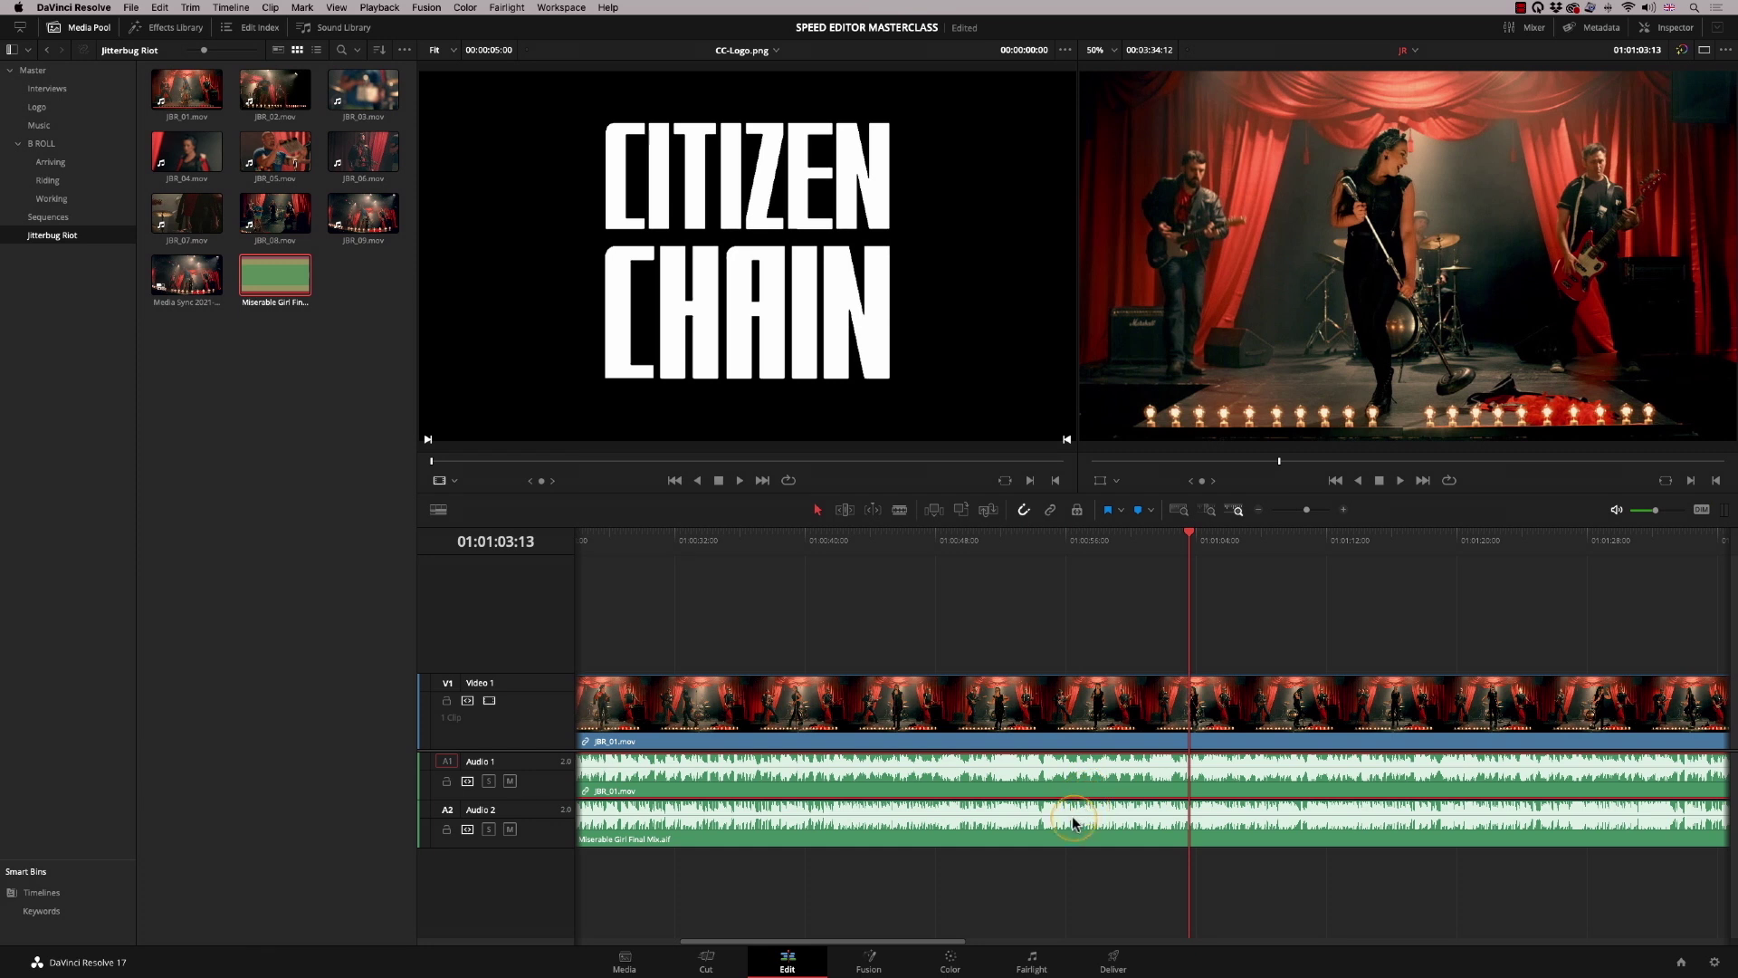
key(Delete)
key(space)
key(space)
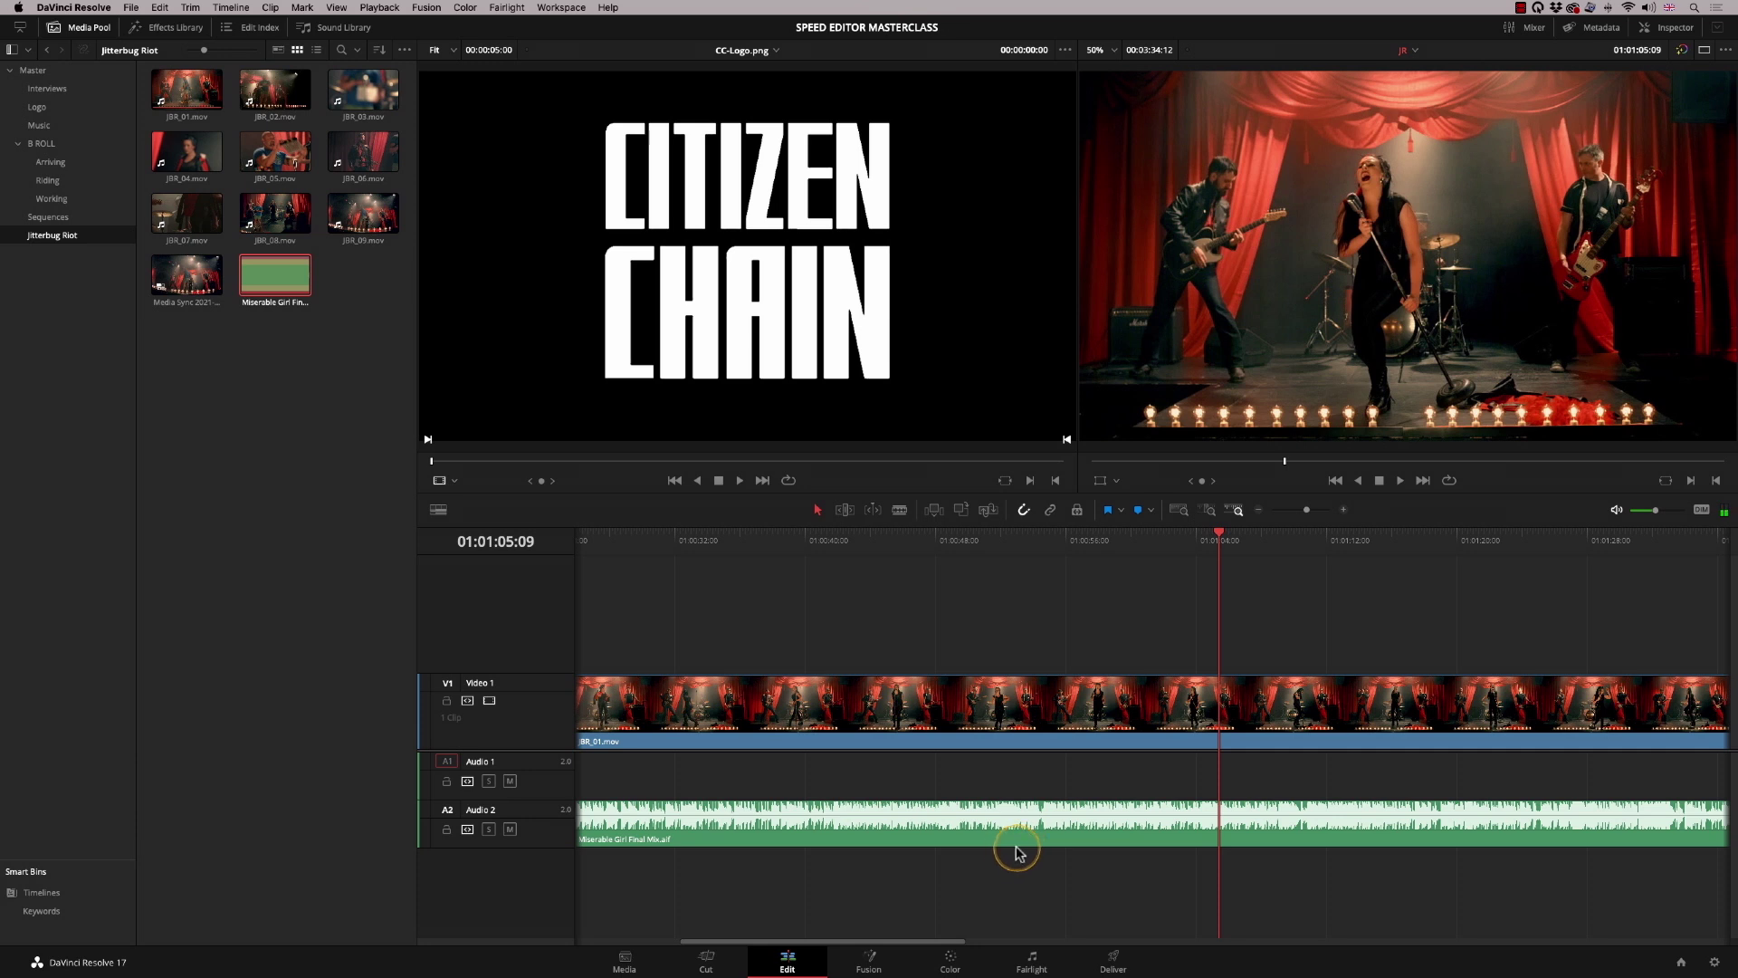
On the Cut page, ripple trim the start of JBR_01.mov by 15:21 so it lines up with the final mix's start
click(707, 961)
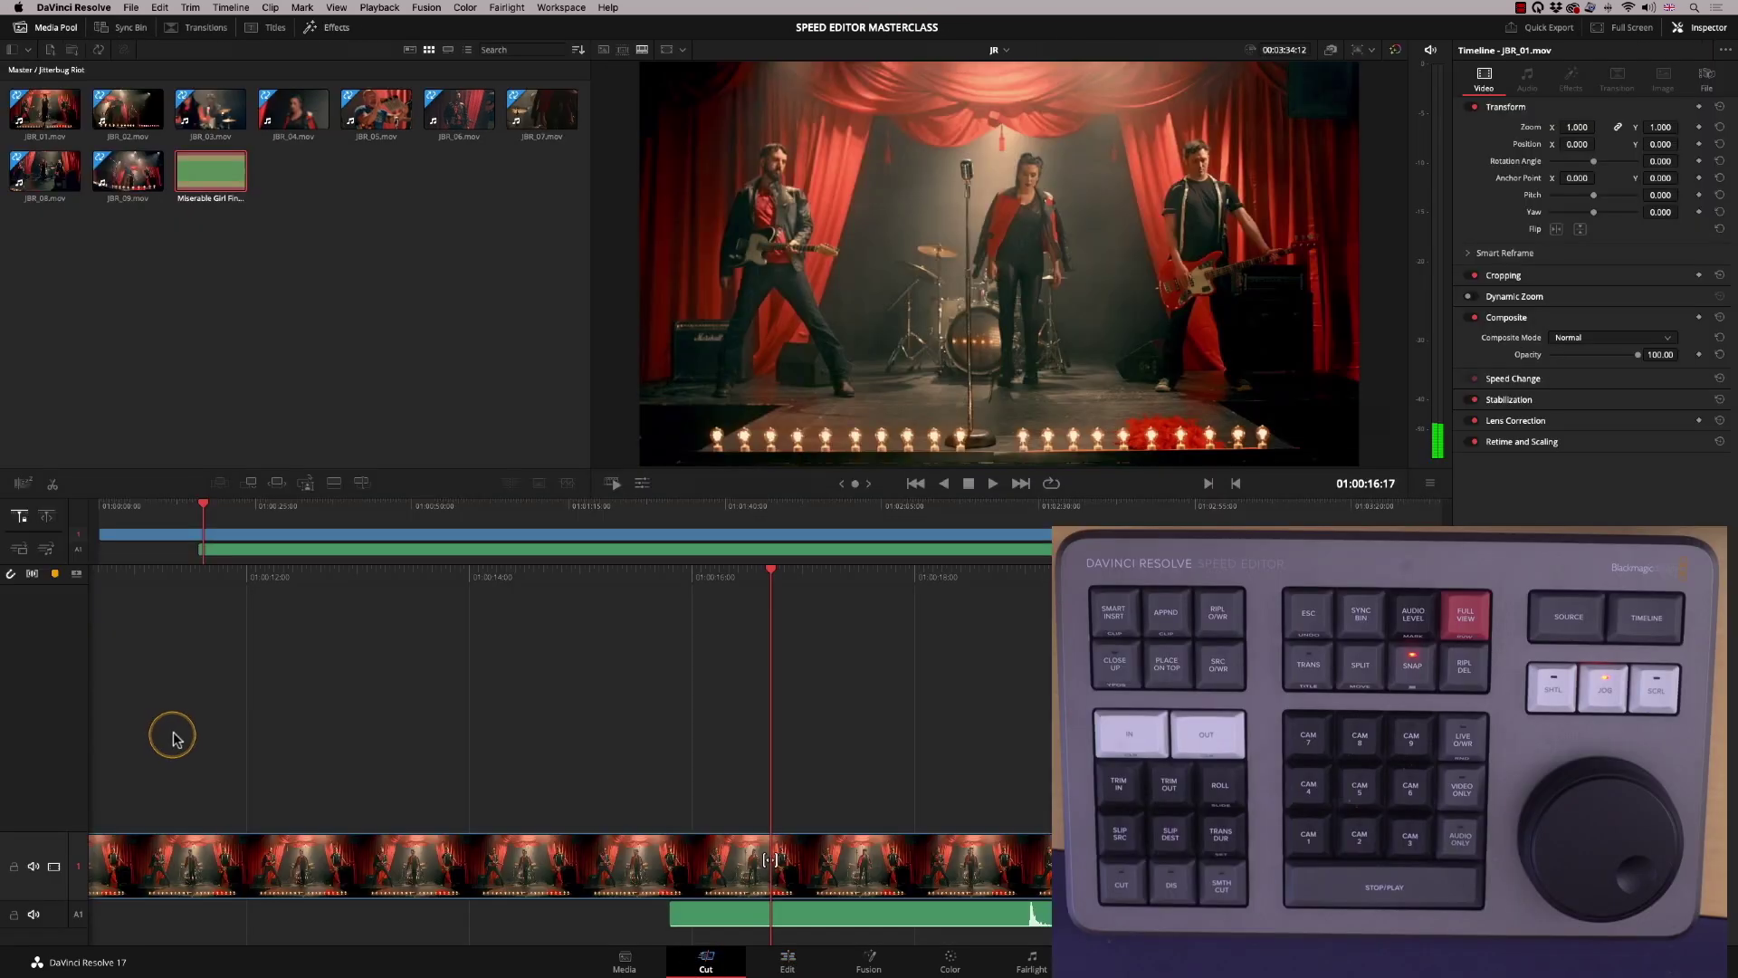
click(135, 508)
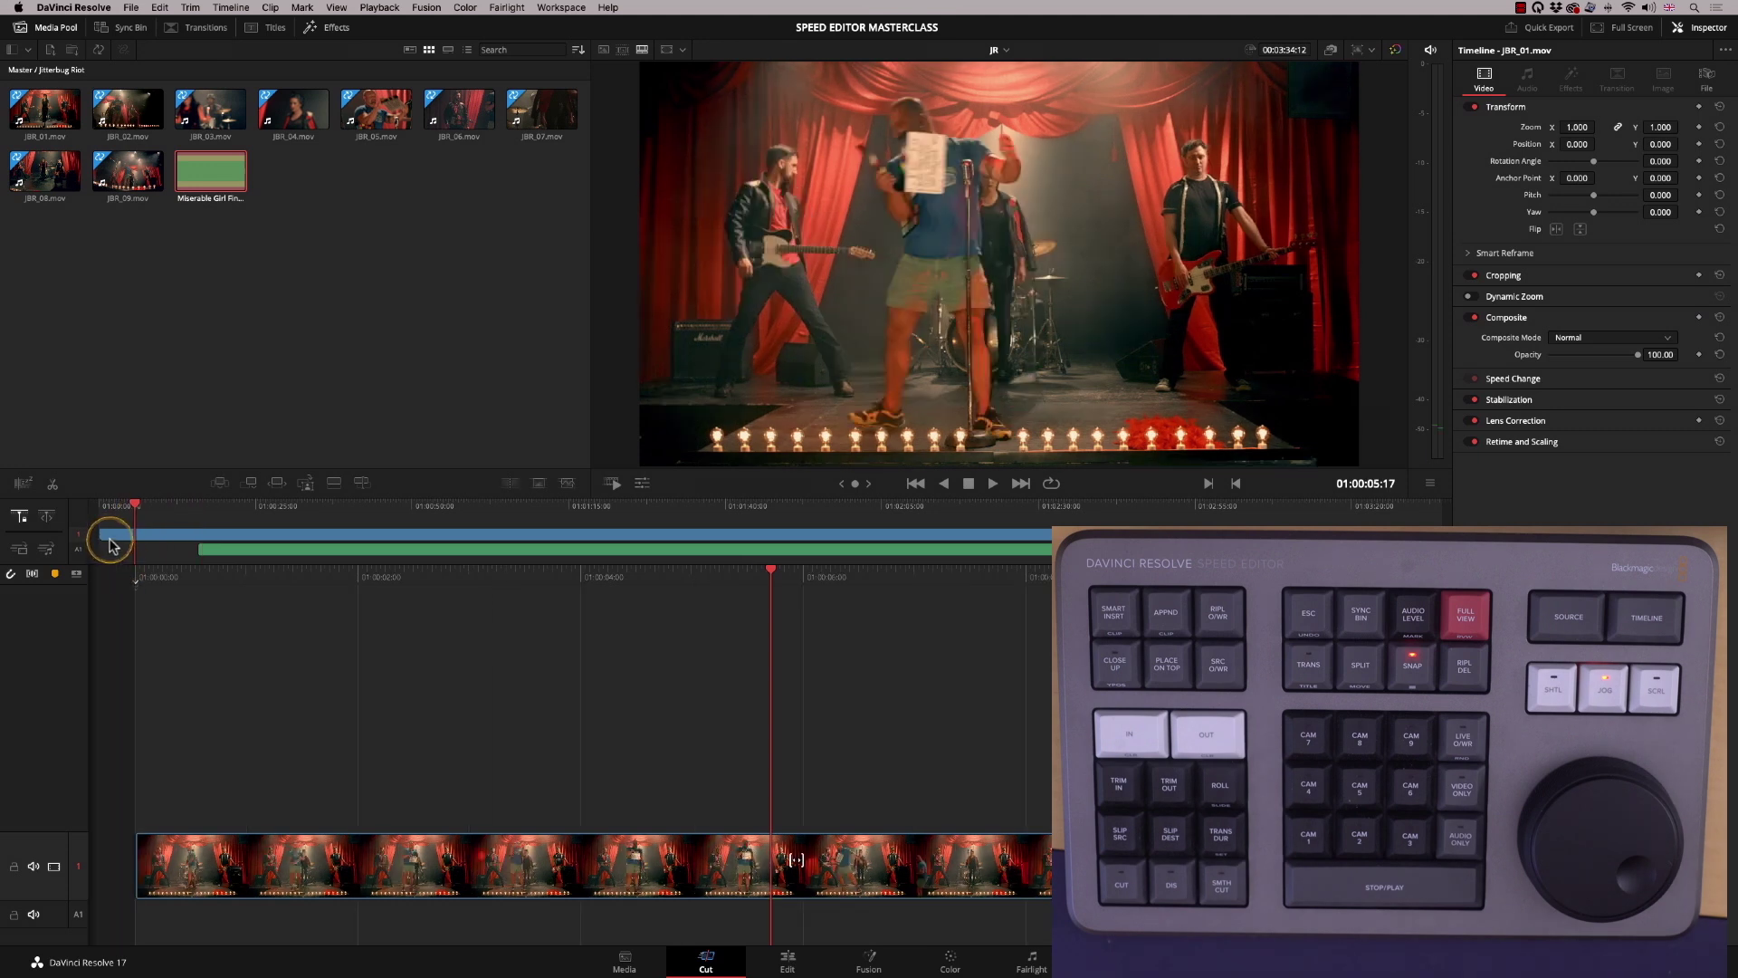
key(v)
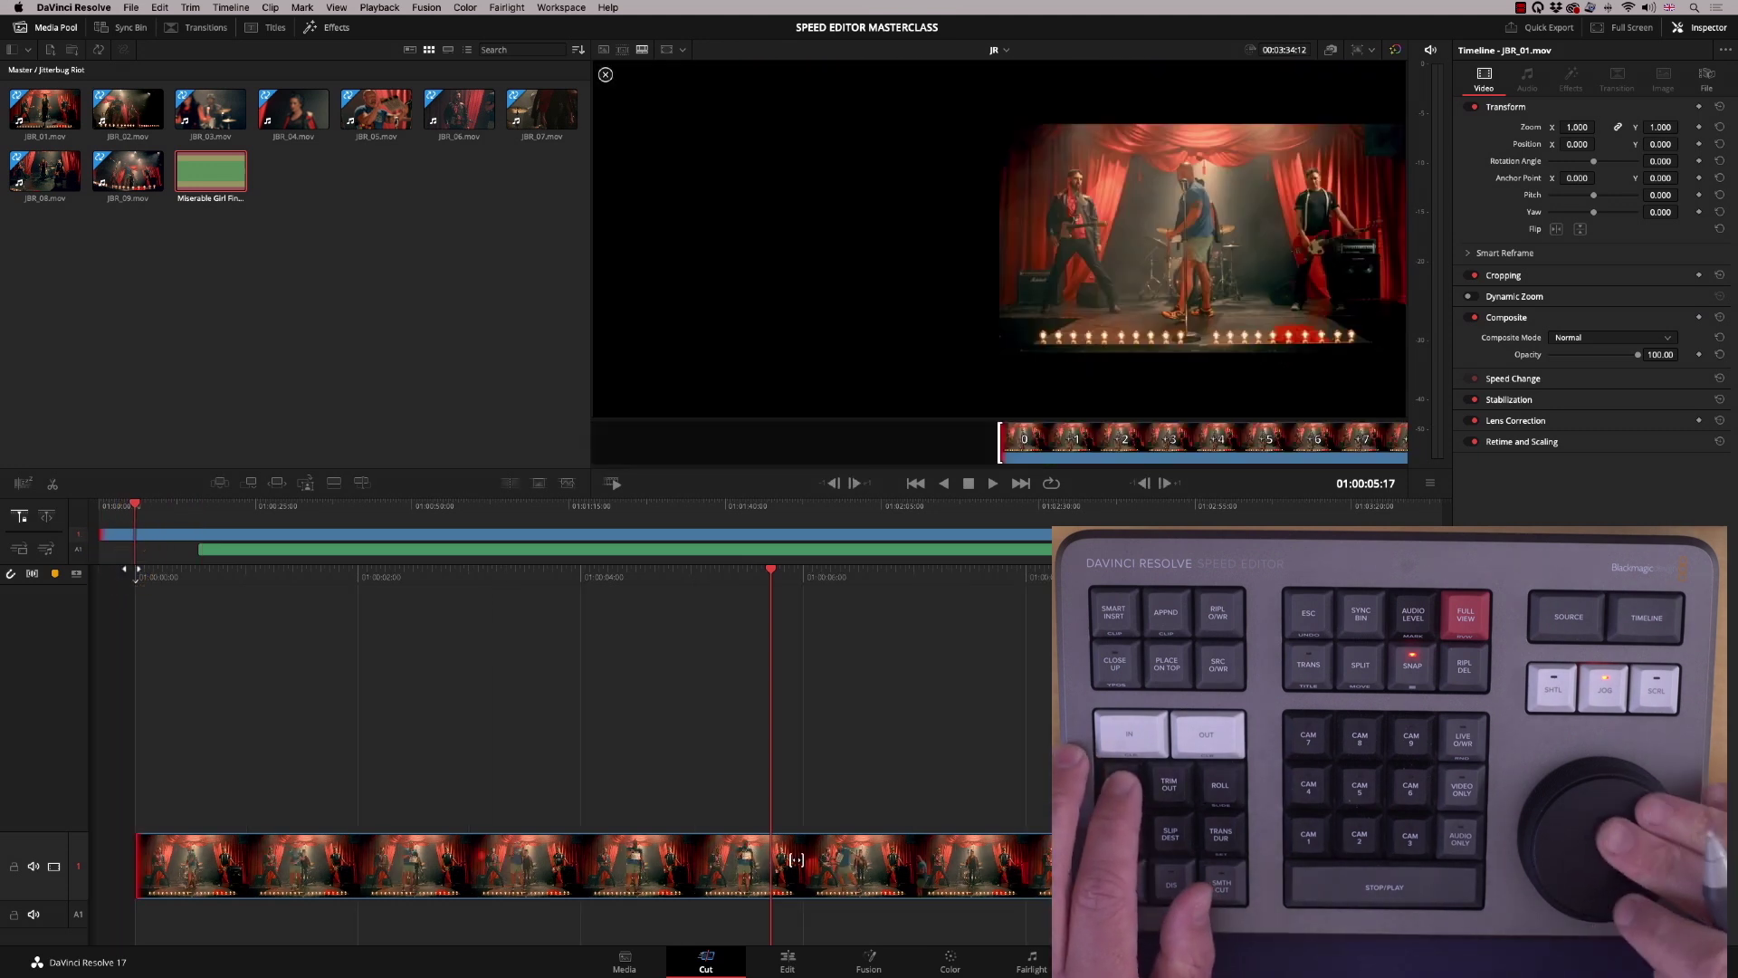
key(shift+period)
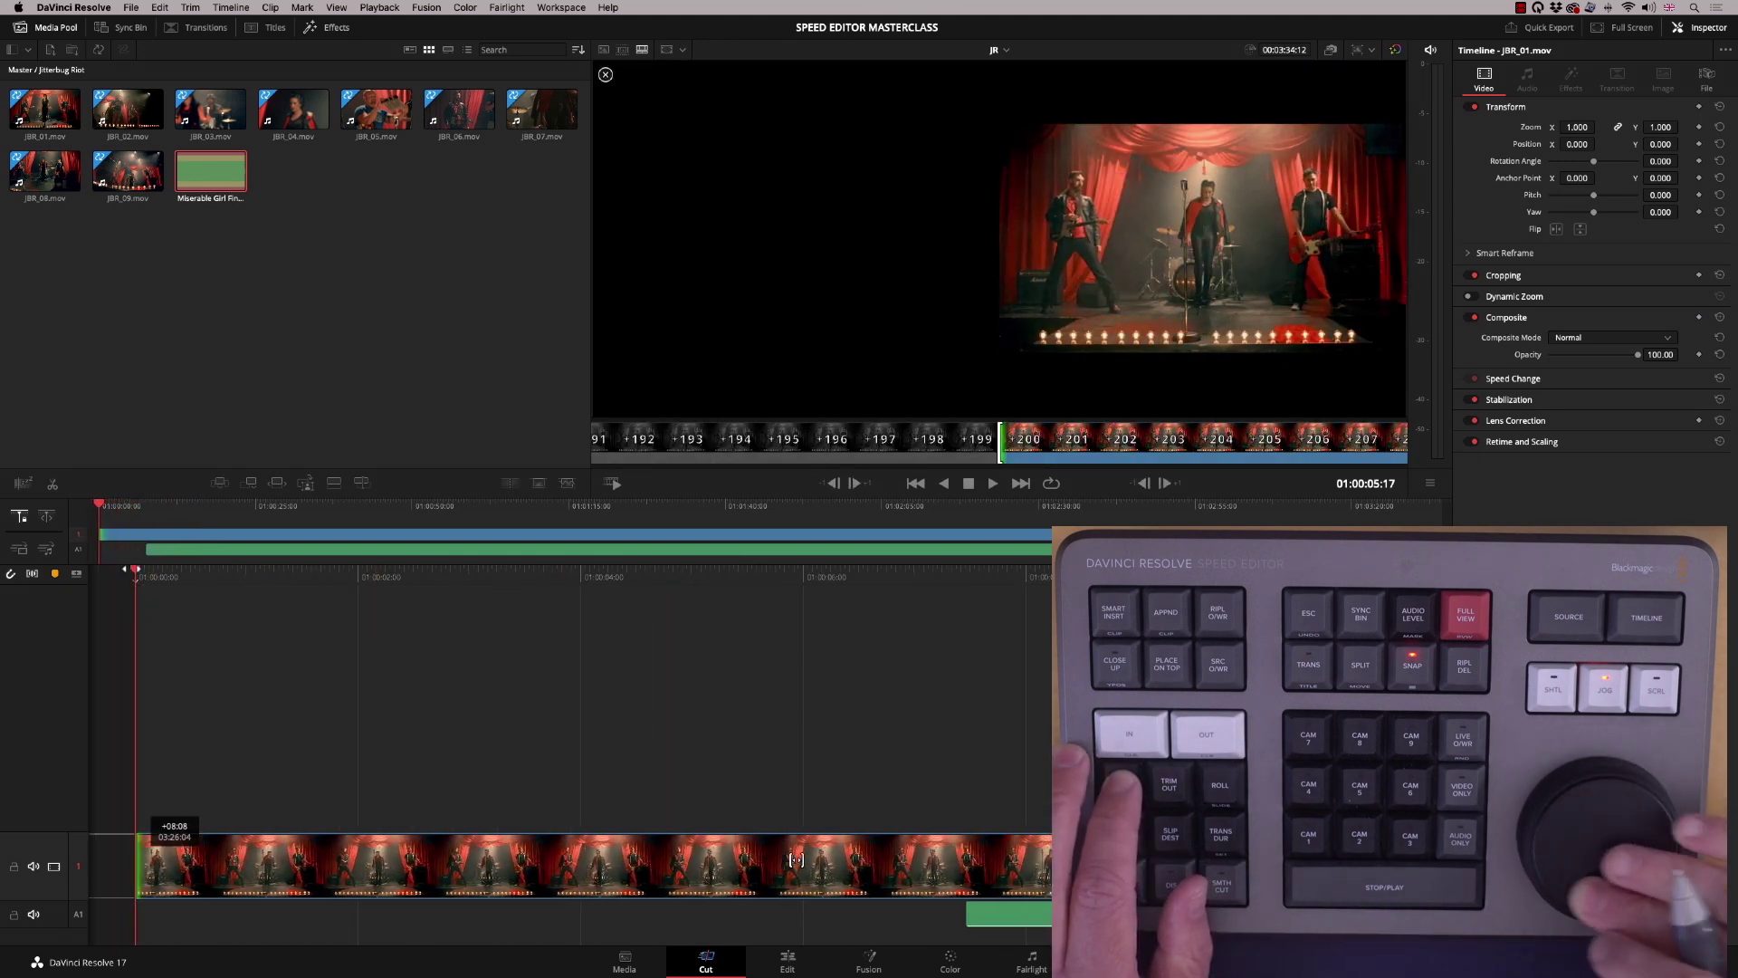
key(shift+period)
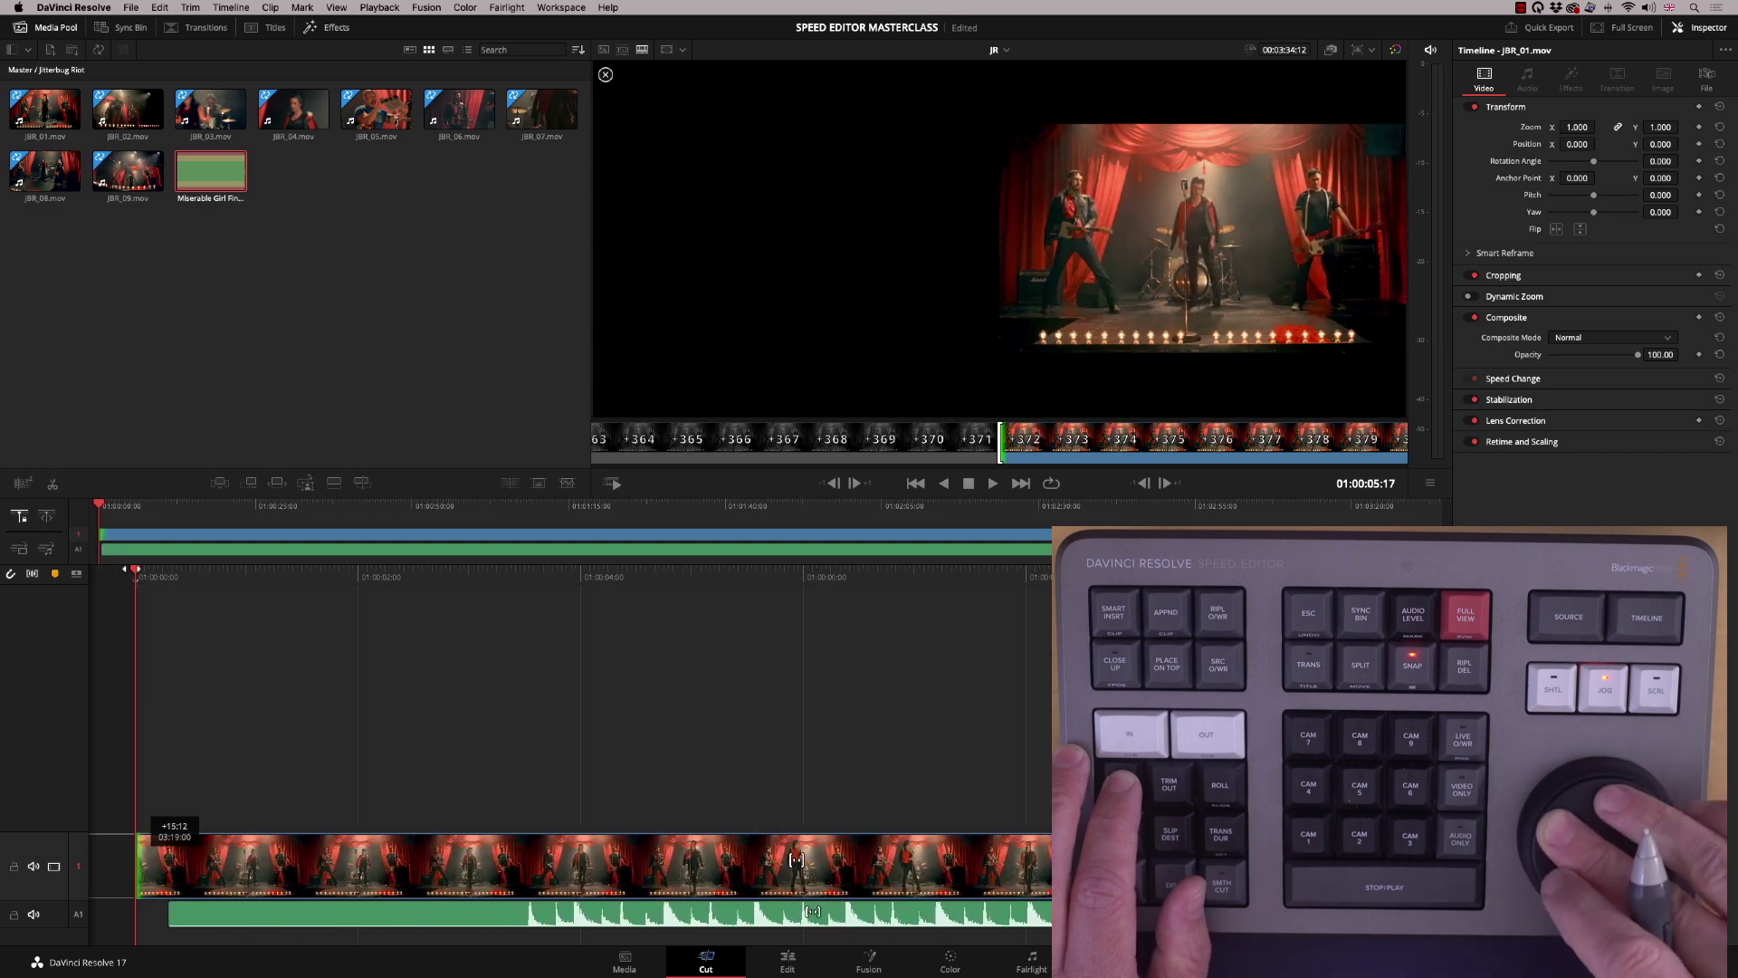
key(shift+period)
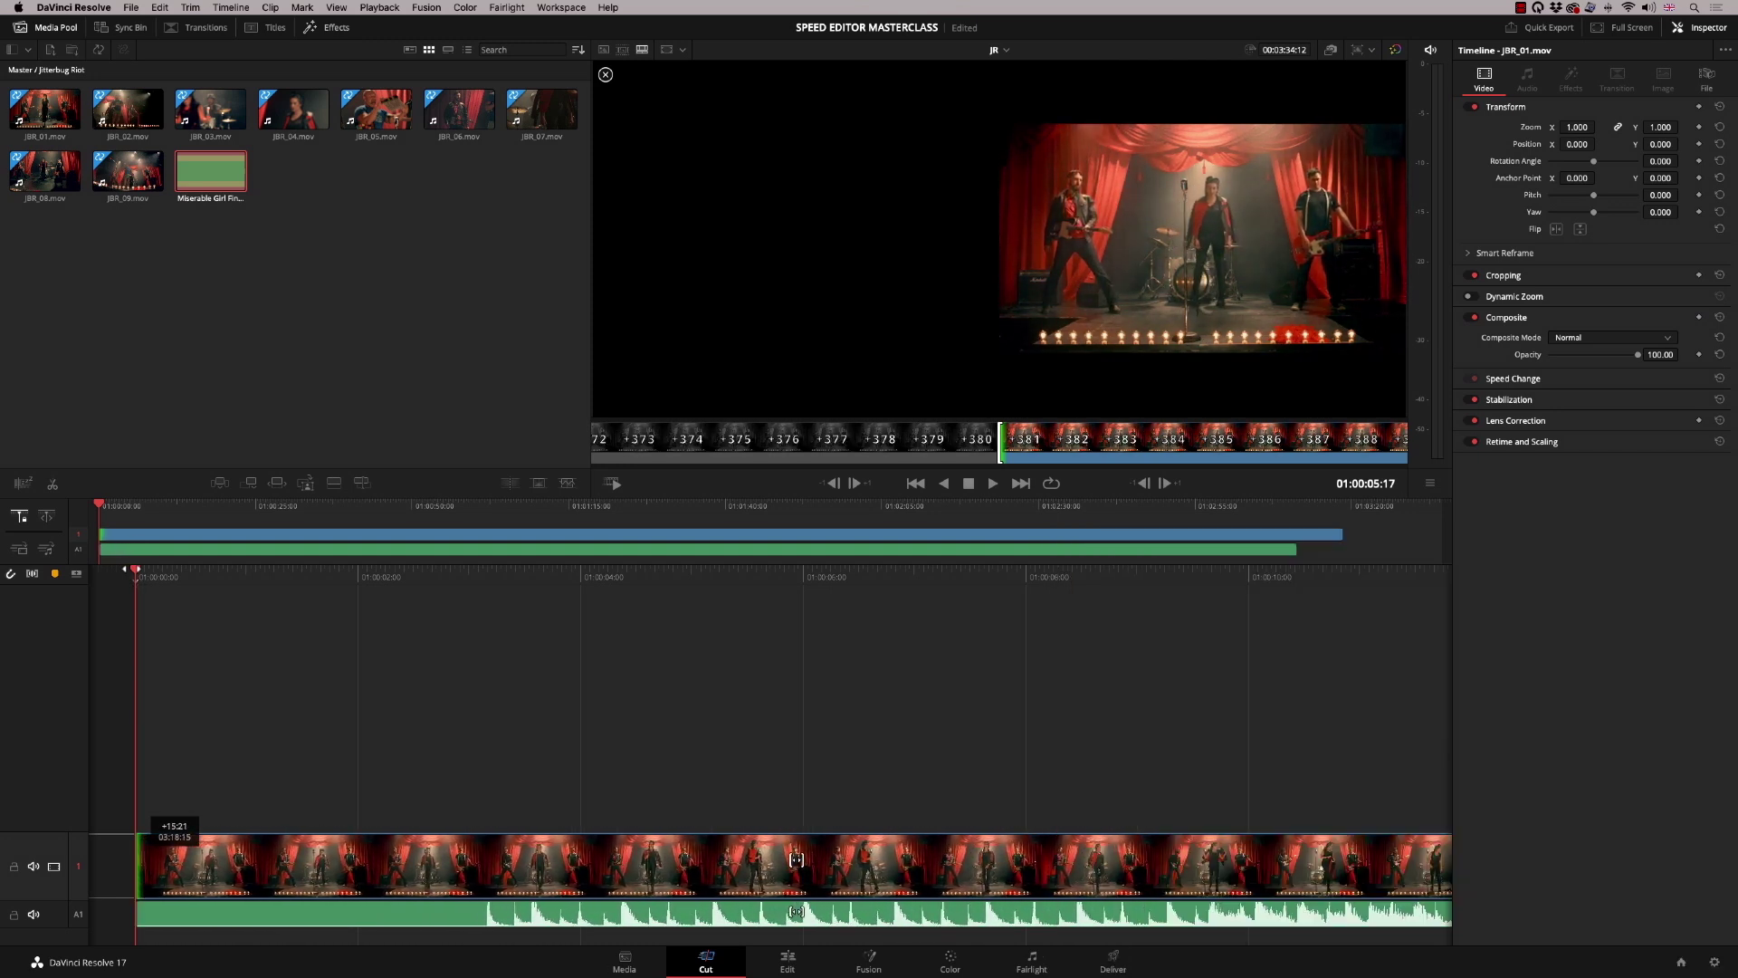
Ripple trim about 3 seconds off the start of both video and final mix, up to the first beat, and play the opening
click(491, 917)
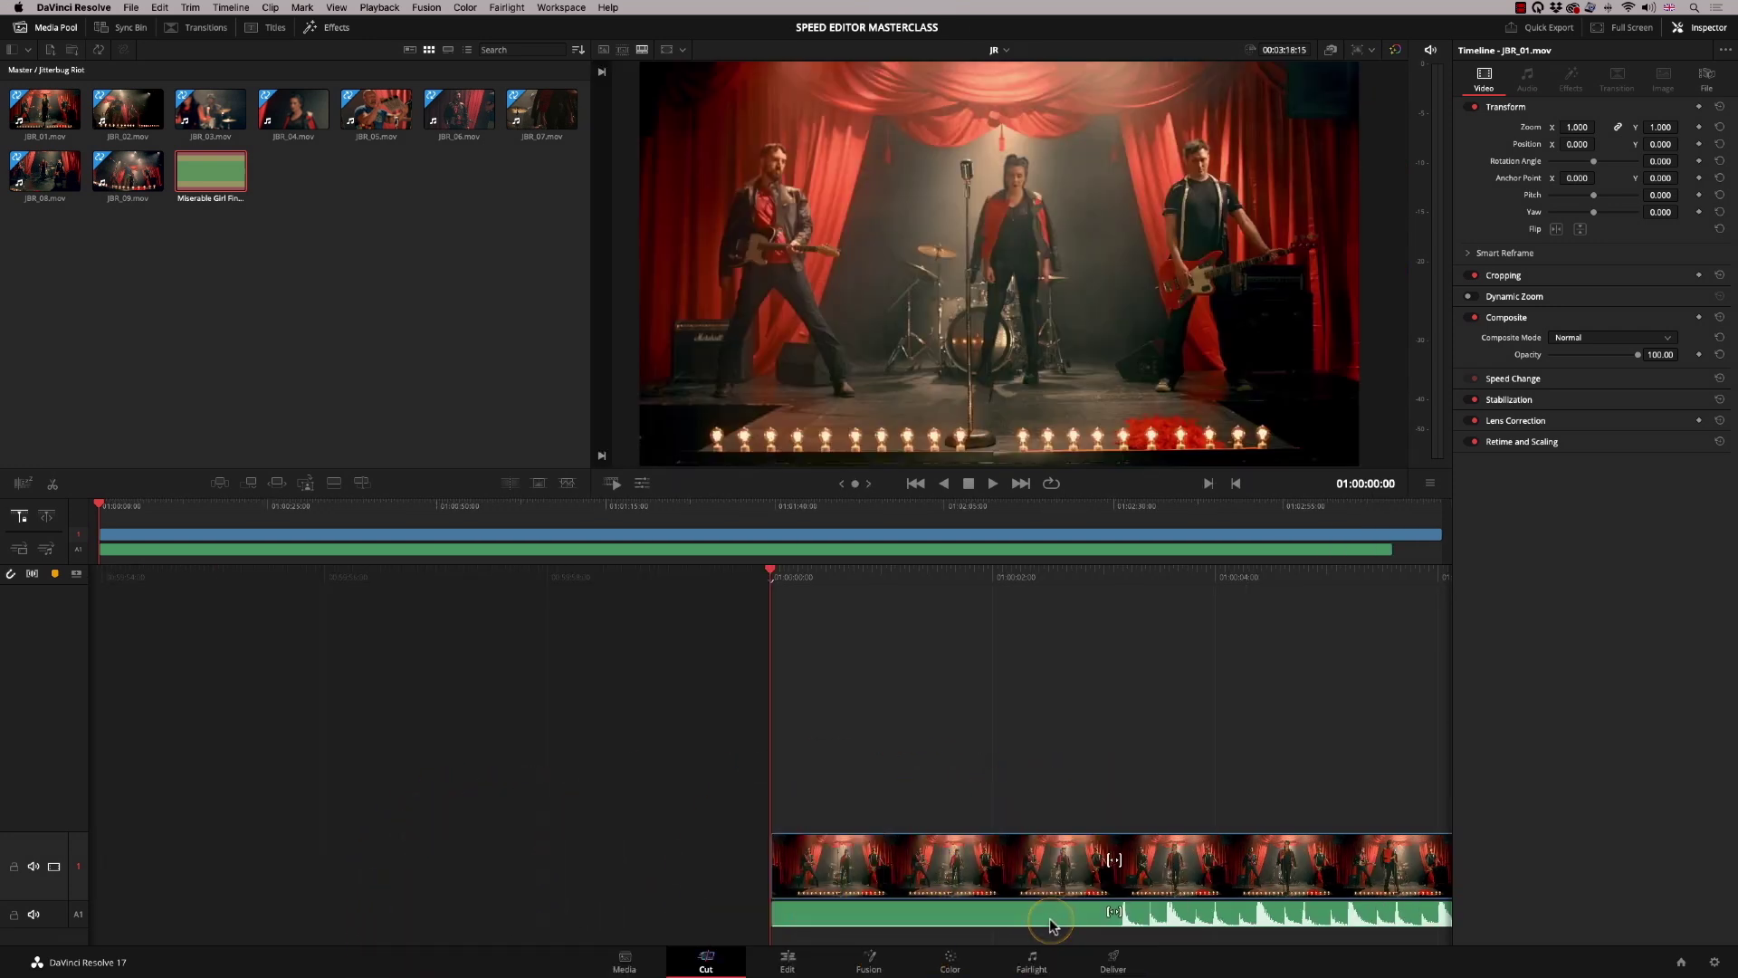
key(v)
key(shift+period)
key(shift+period)
key(shift+period)
key(shift+period)
key(shift+period)
key(shift+period)
key(shift+period)
key(shift+period)
key(shift+period)
key(shift+period)
key(shift+period)
key(shift+period)
key(shift+period)
key(shift+period)
key(shift+period)
key(period)
key(period)
key(space)
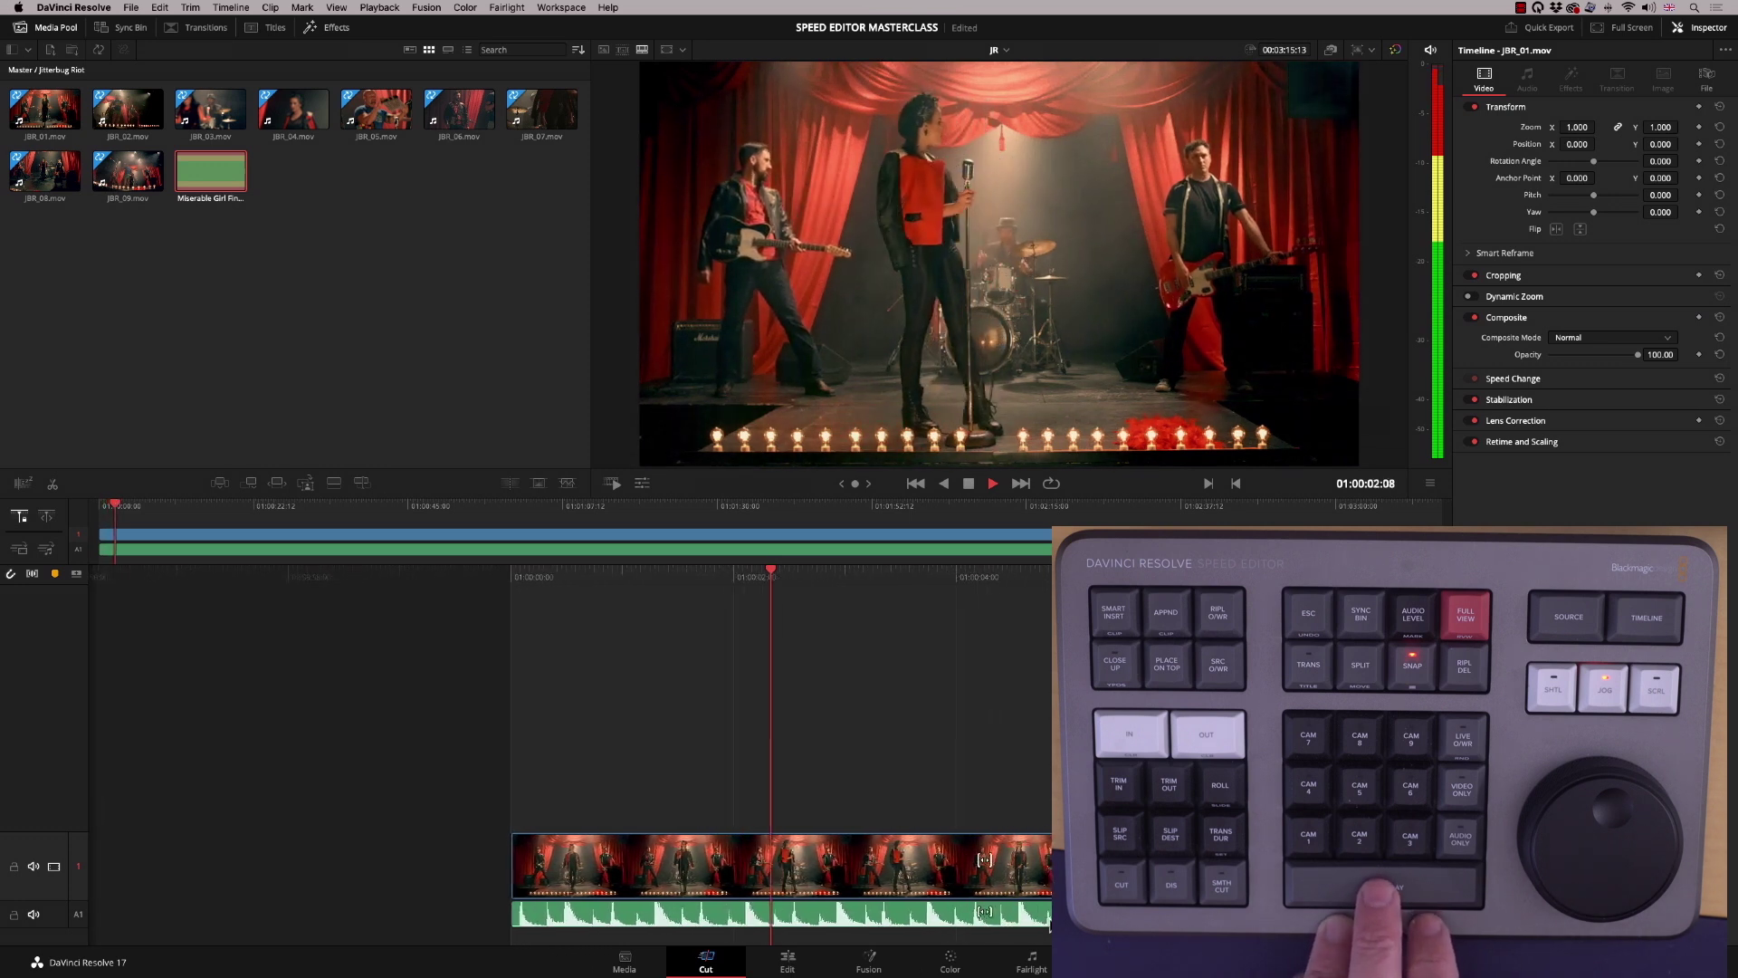
key(space)
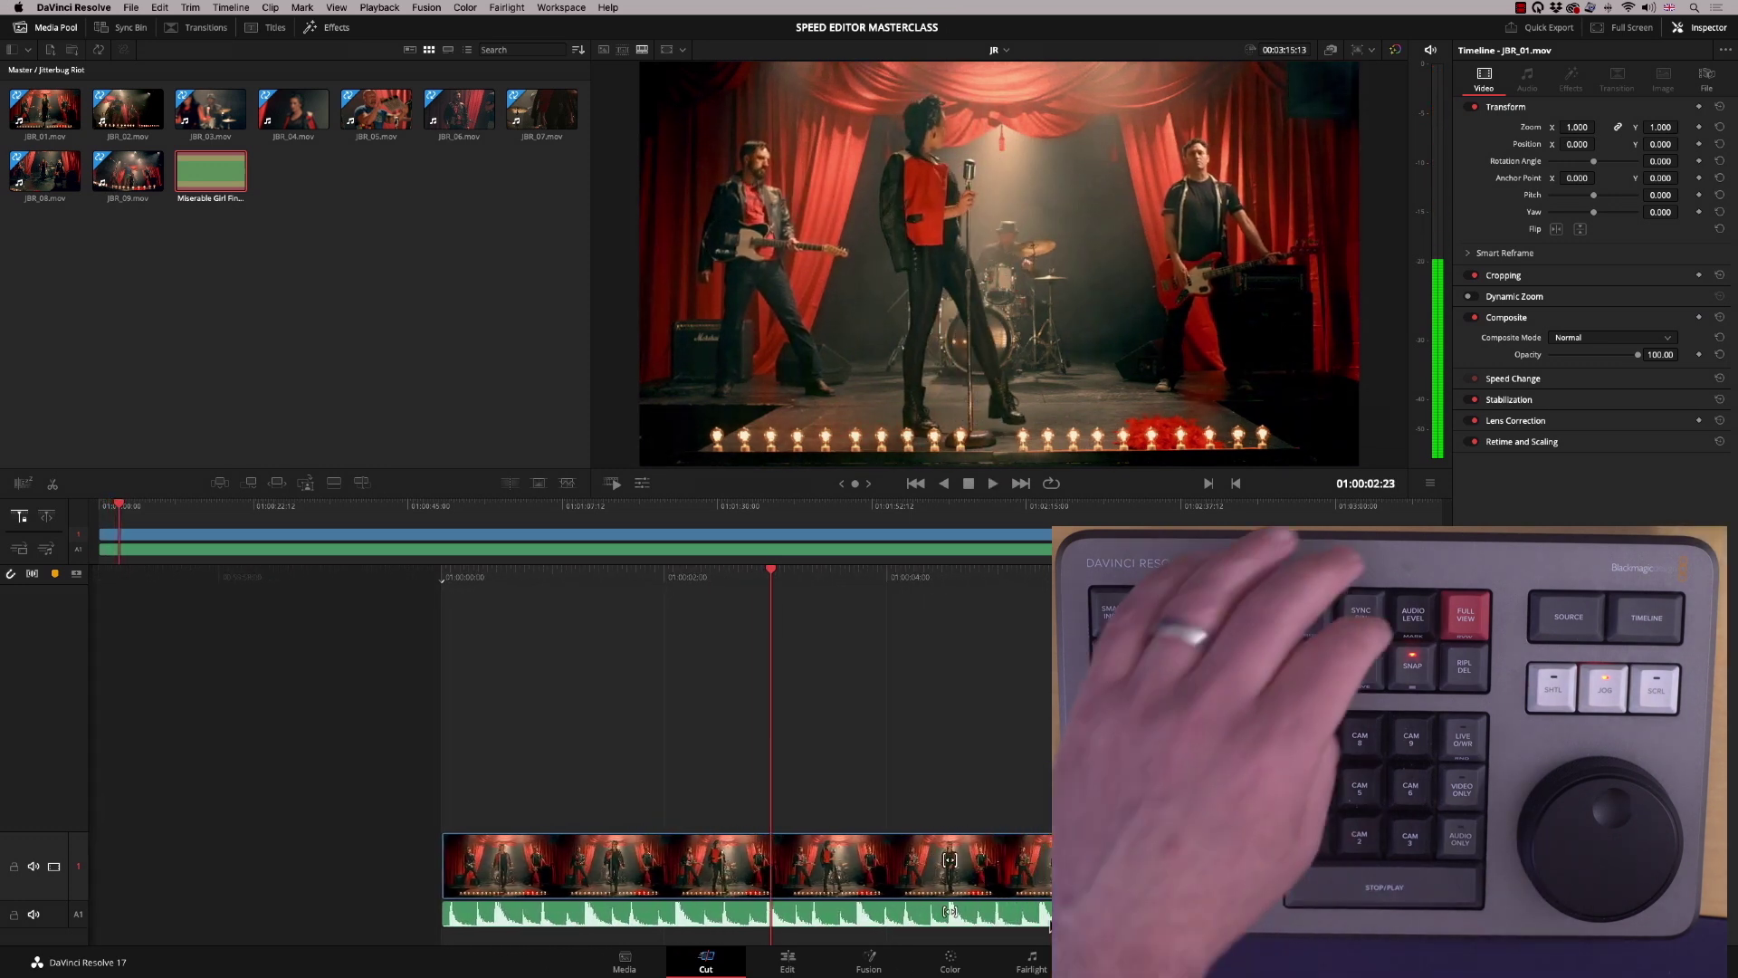
Try placing the synced Camera 7 drummer shot from the Sync Bin on top of the timeline at 01:00:02:23
key(ctrl+2)
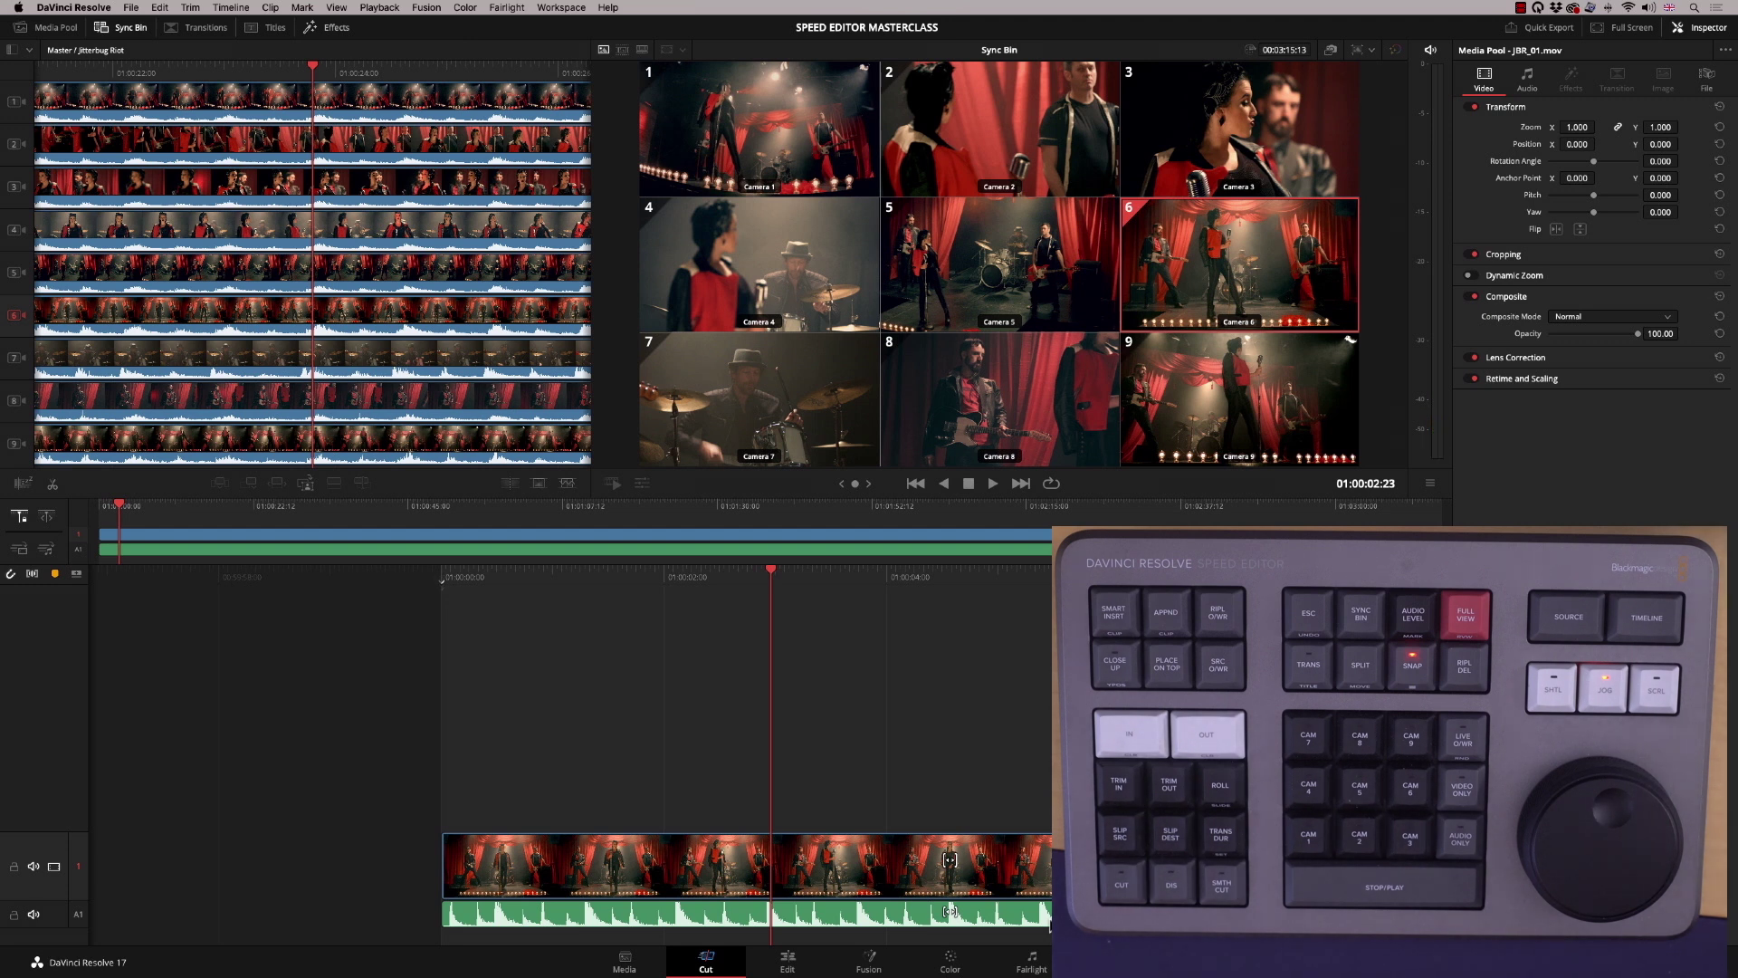
click(735, 428)
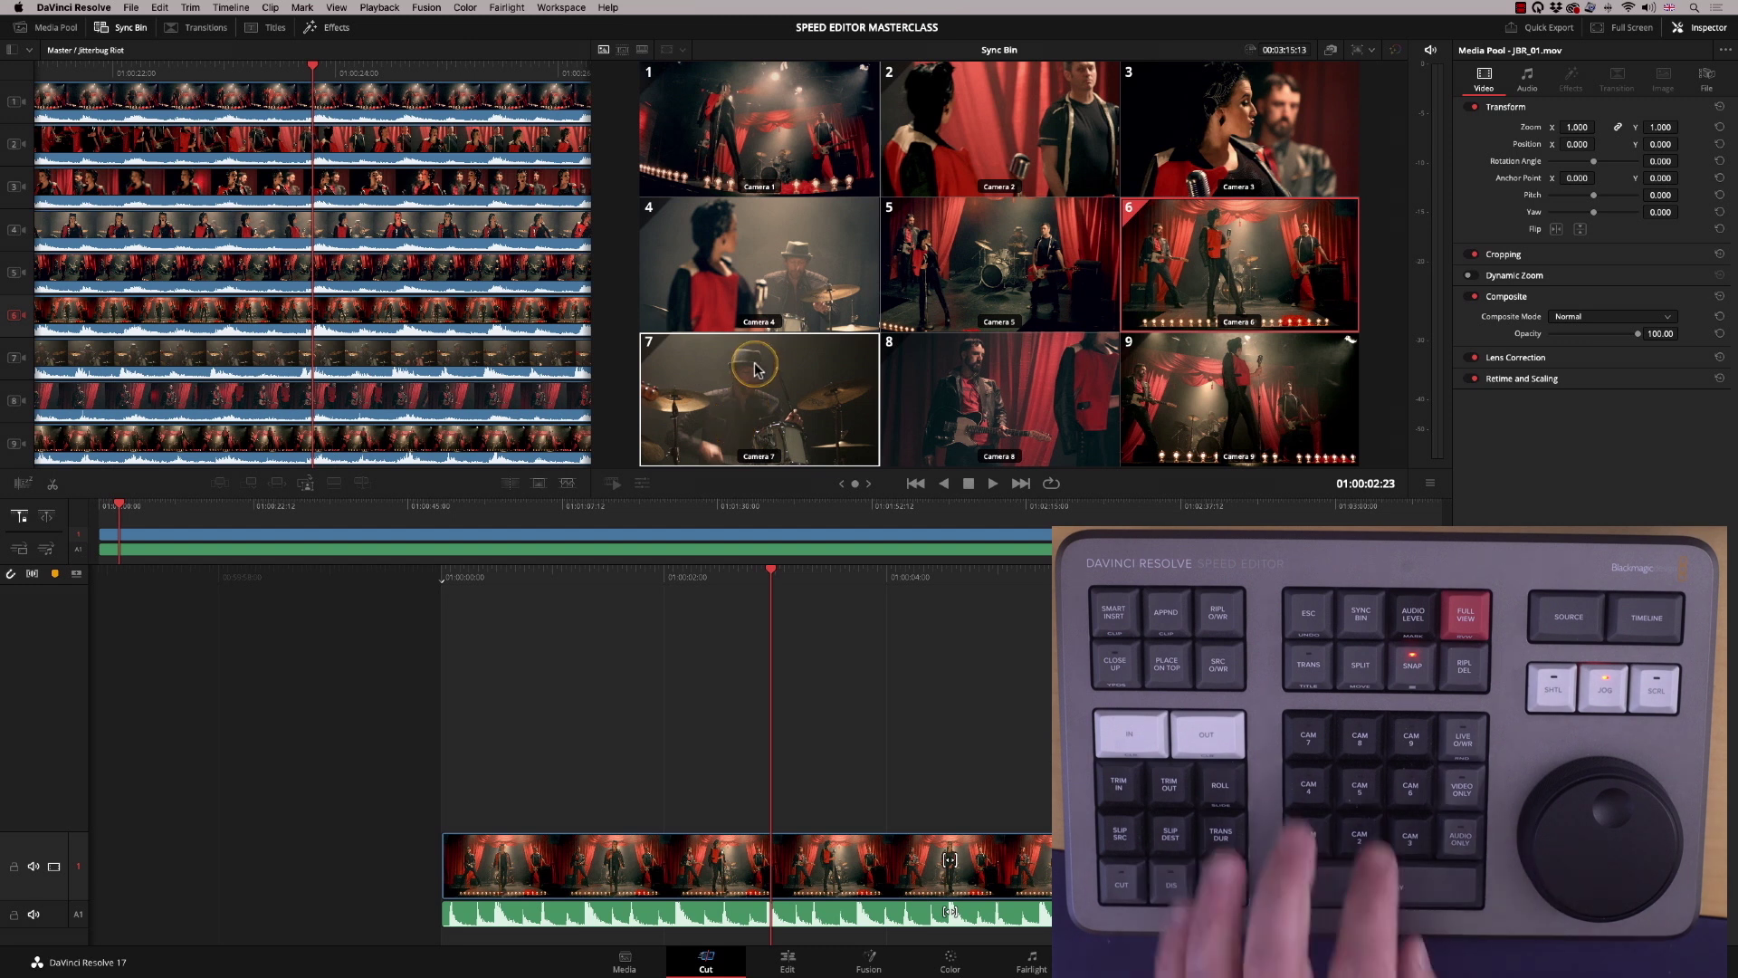
key(7)
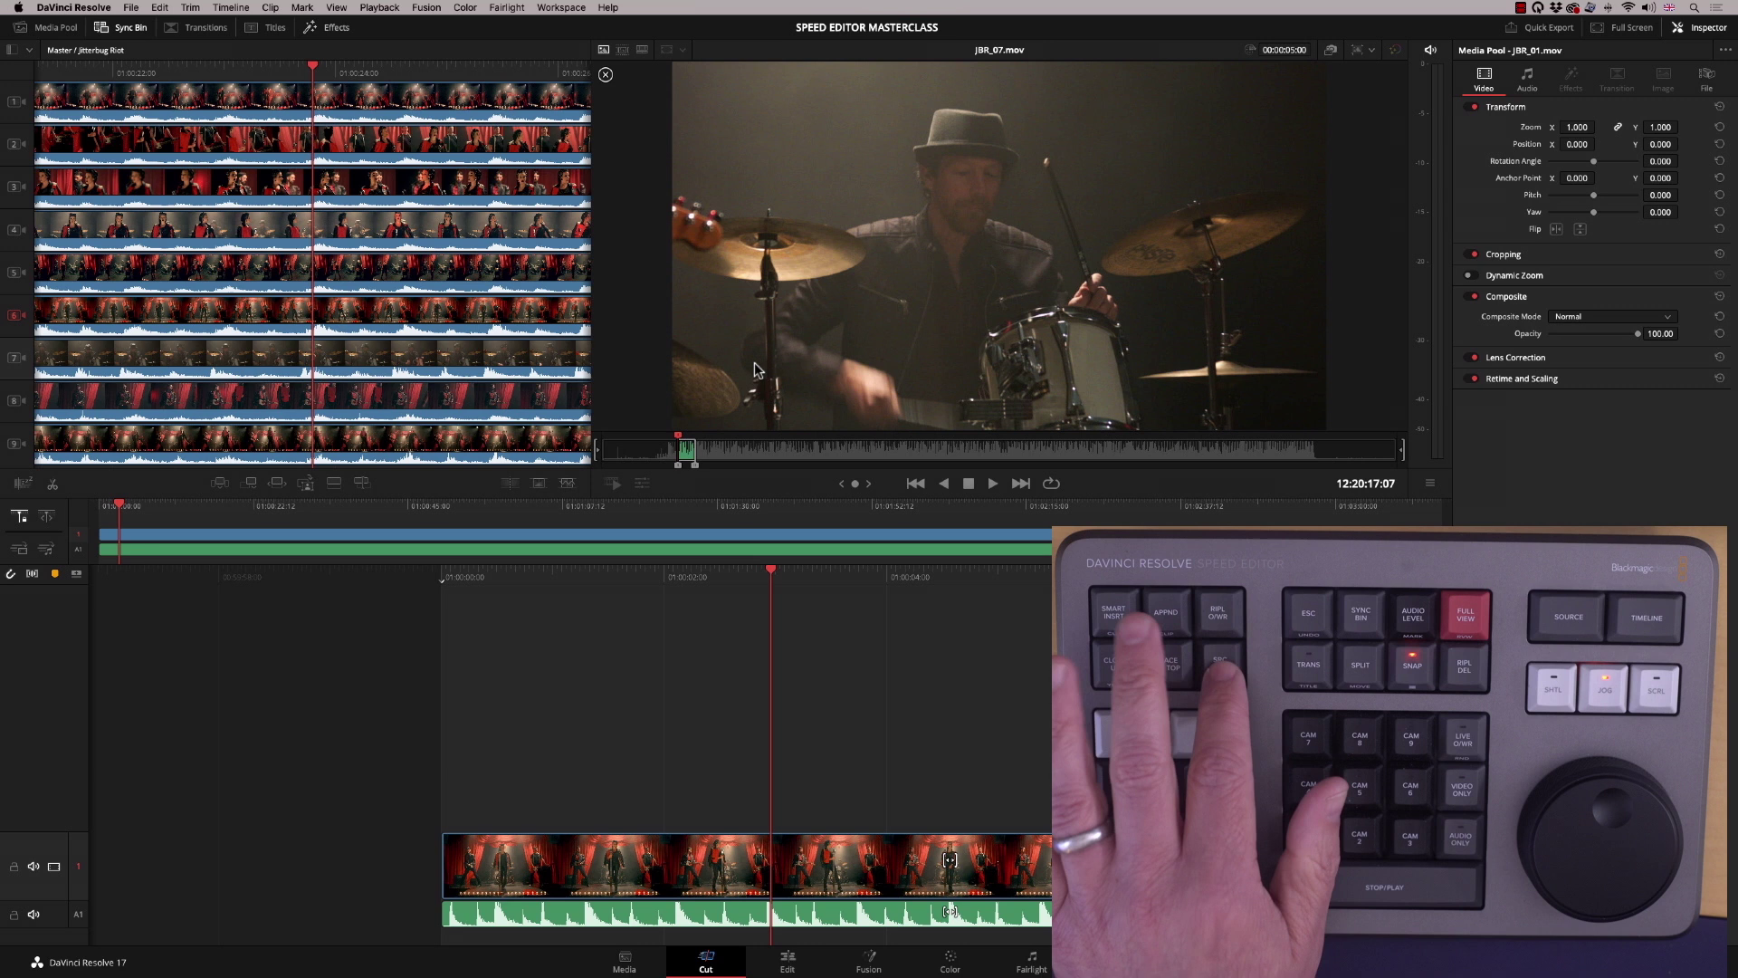
key(F12)
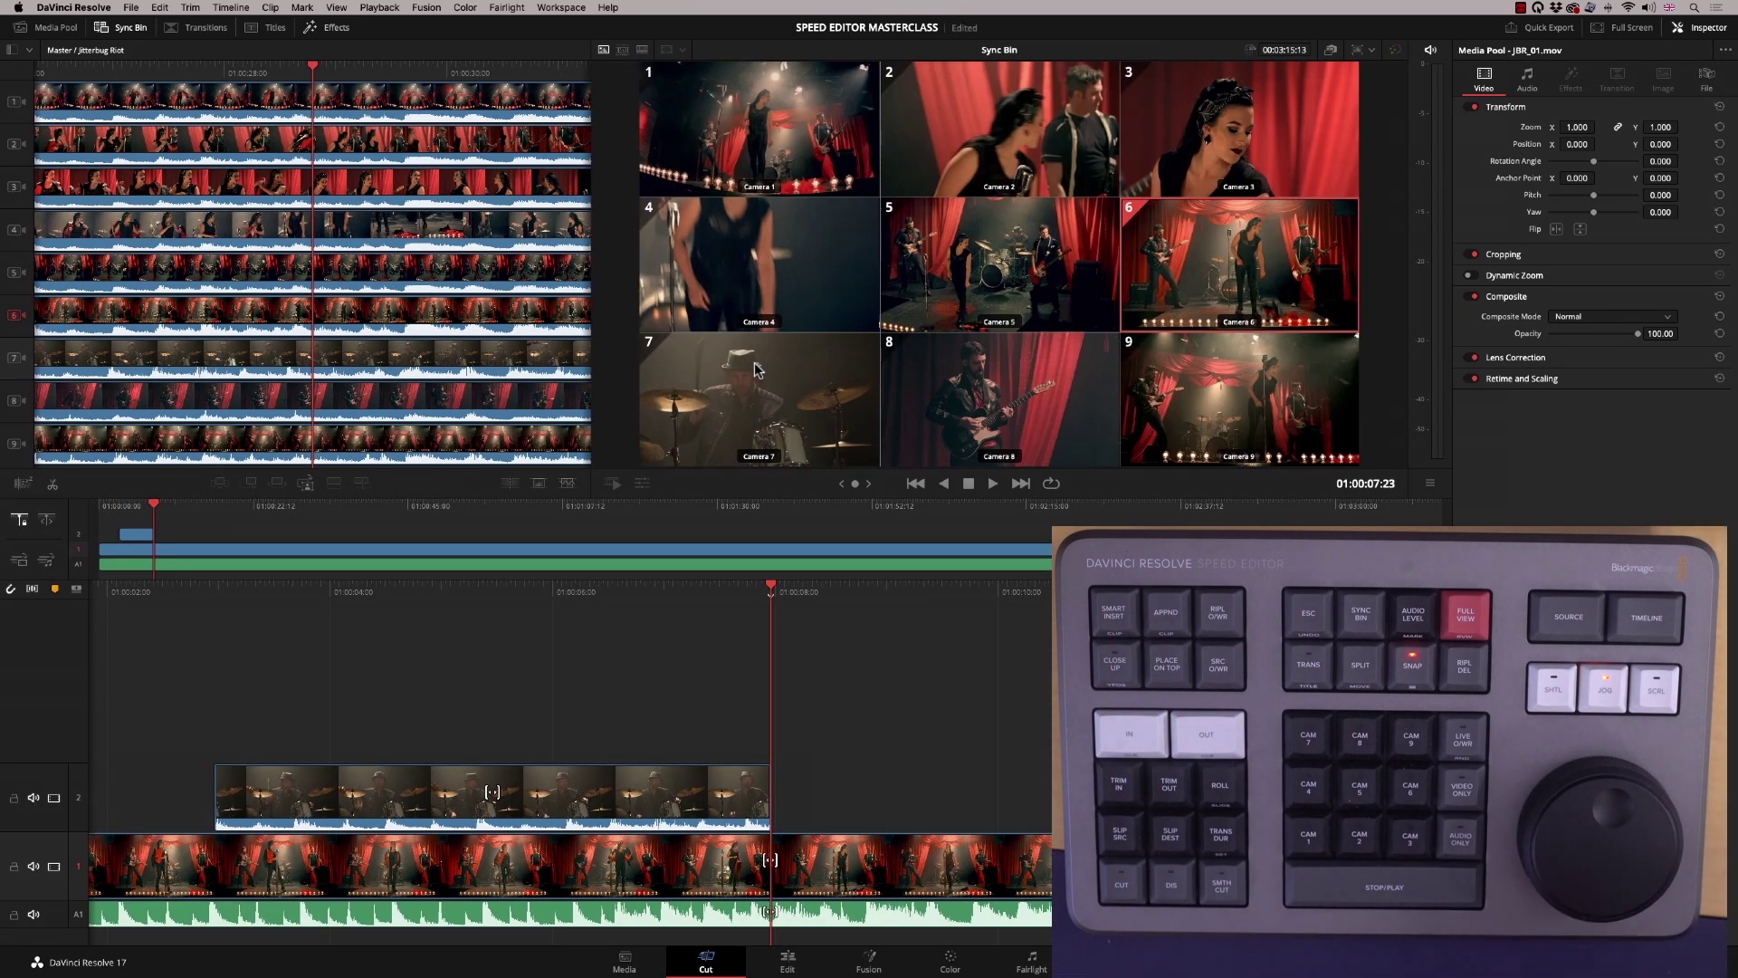
key(Left)
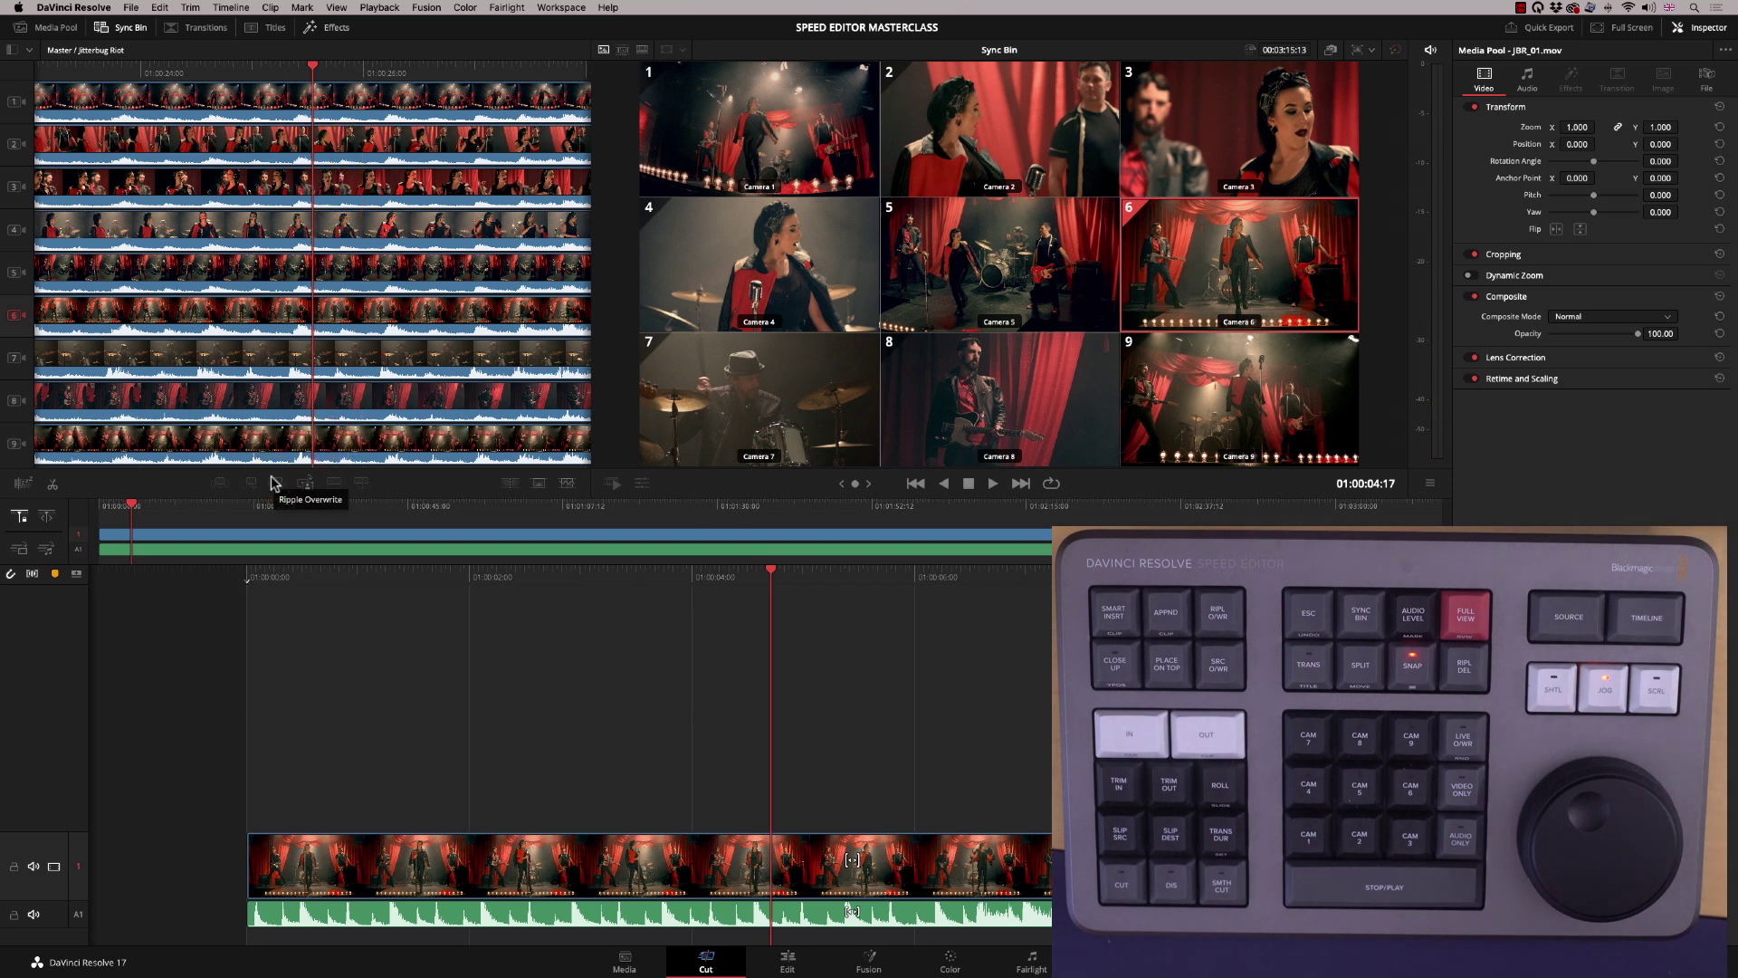
Enable video-only editing and place the synced Camera 7 shot on top at the start of the timeline, 01:00:00:00
key(alt+1)
key(space)
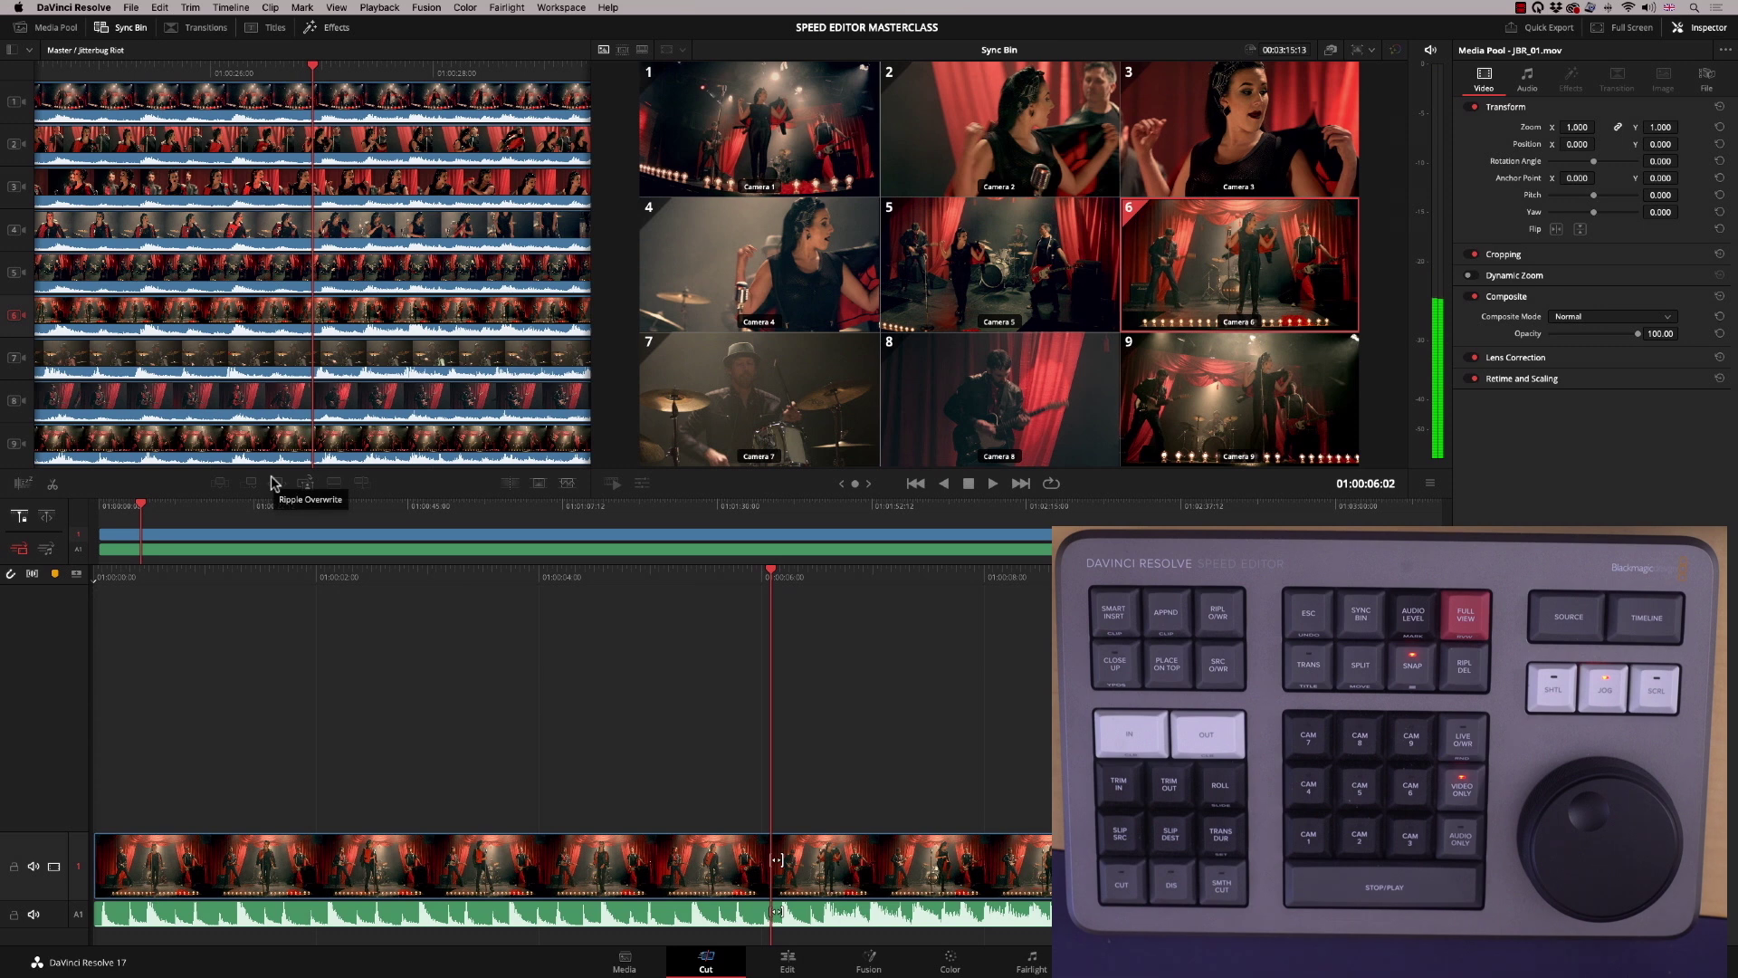
key(Left)
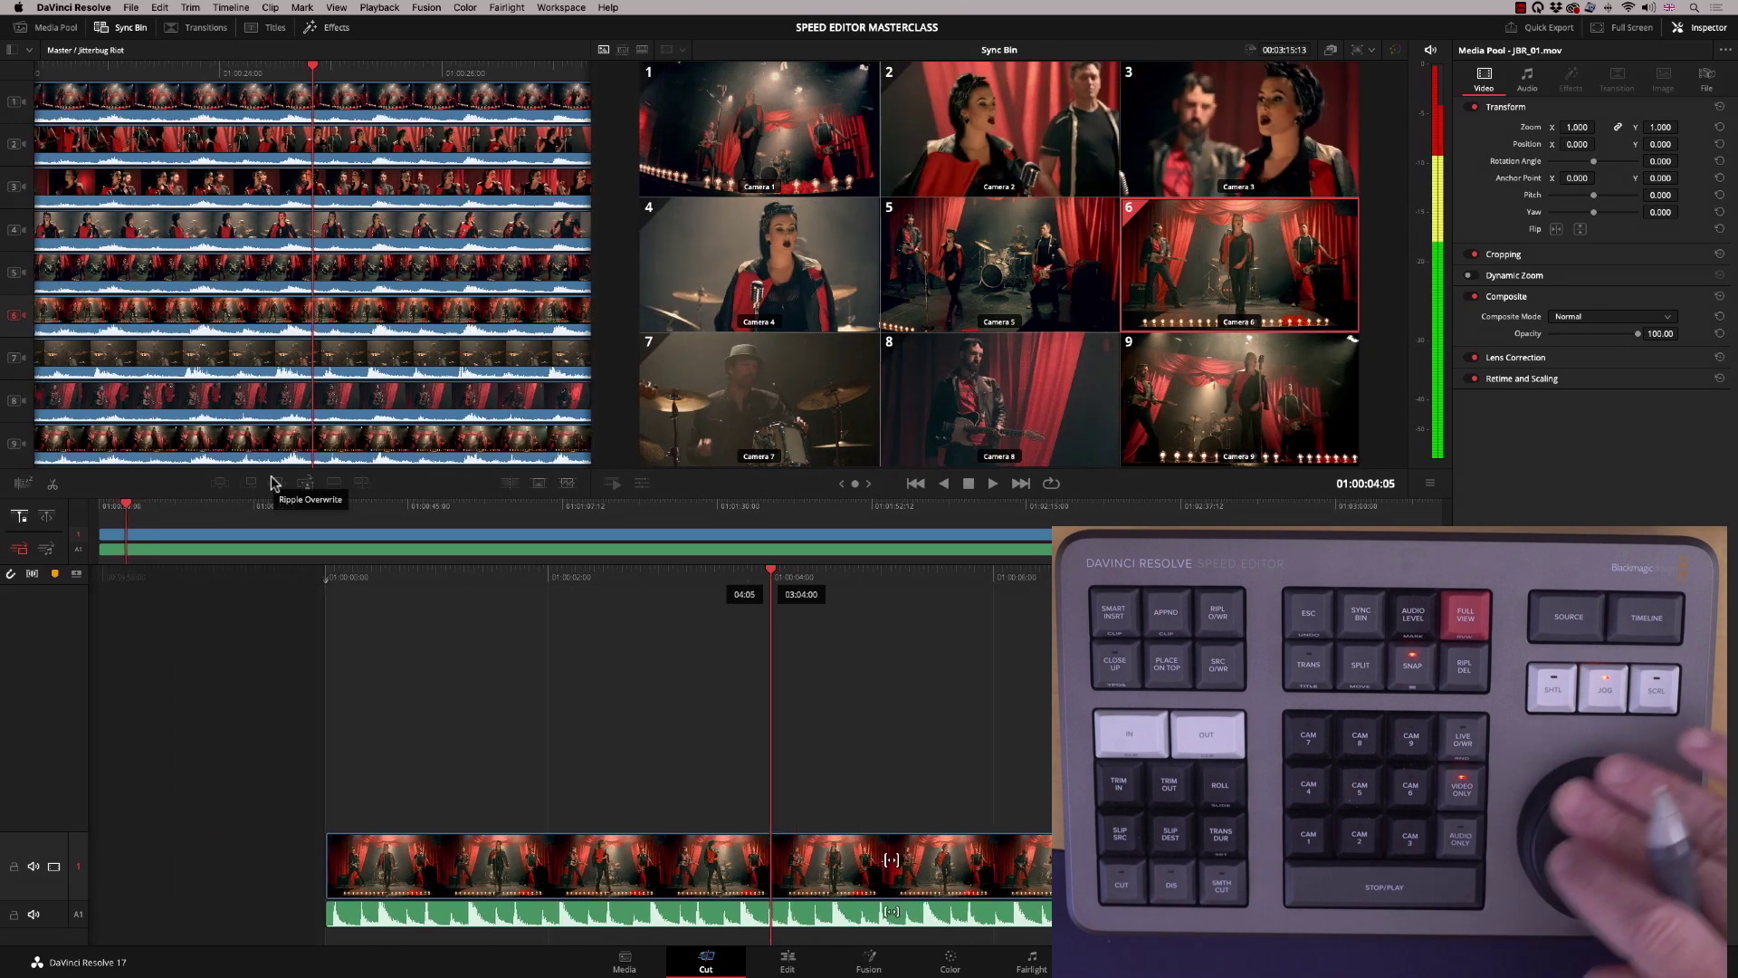
key(Left)
key(Left)
key(Left)
key(Left)
key(Left)
key(Left)
key(Left)
key(Left)
key(Left)
key(Left)
key(Left)
key(Left)
key(Left)
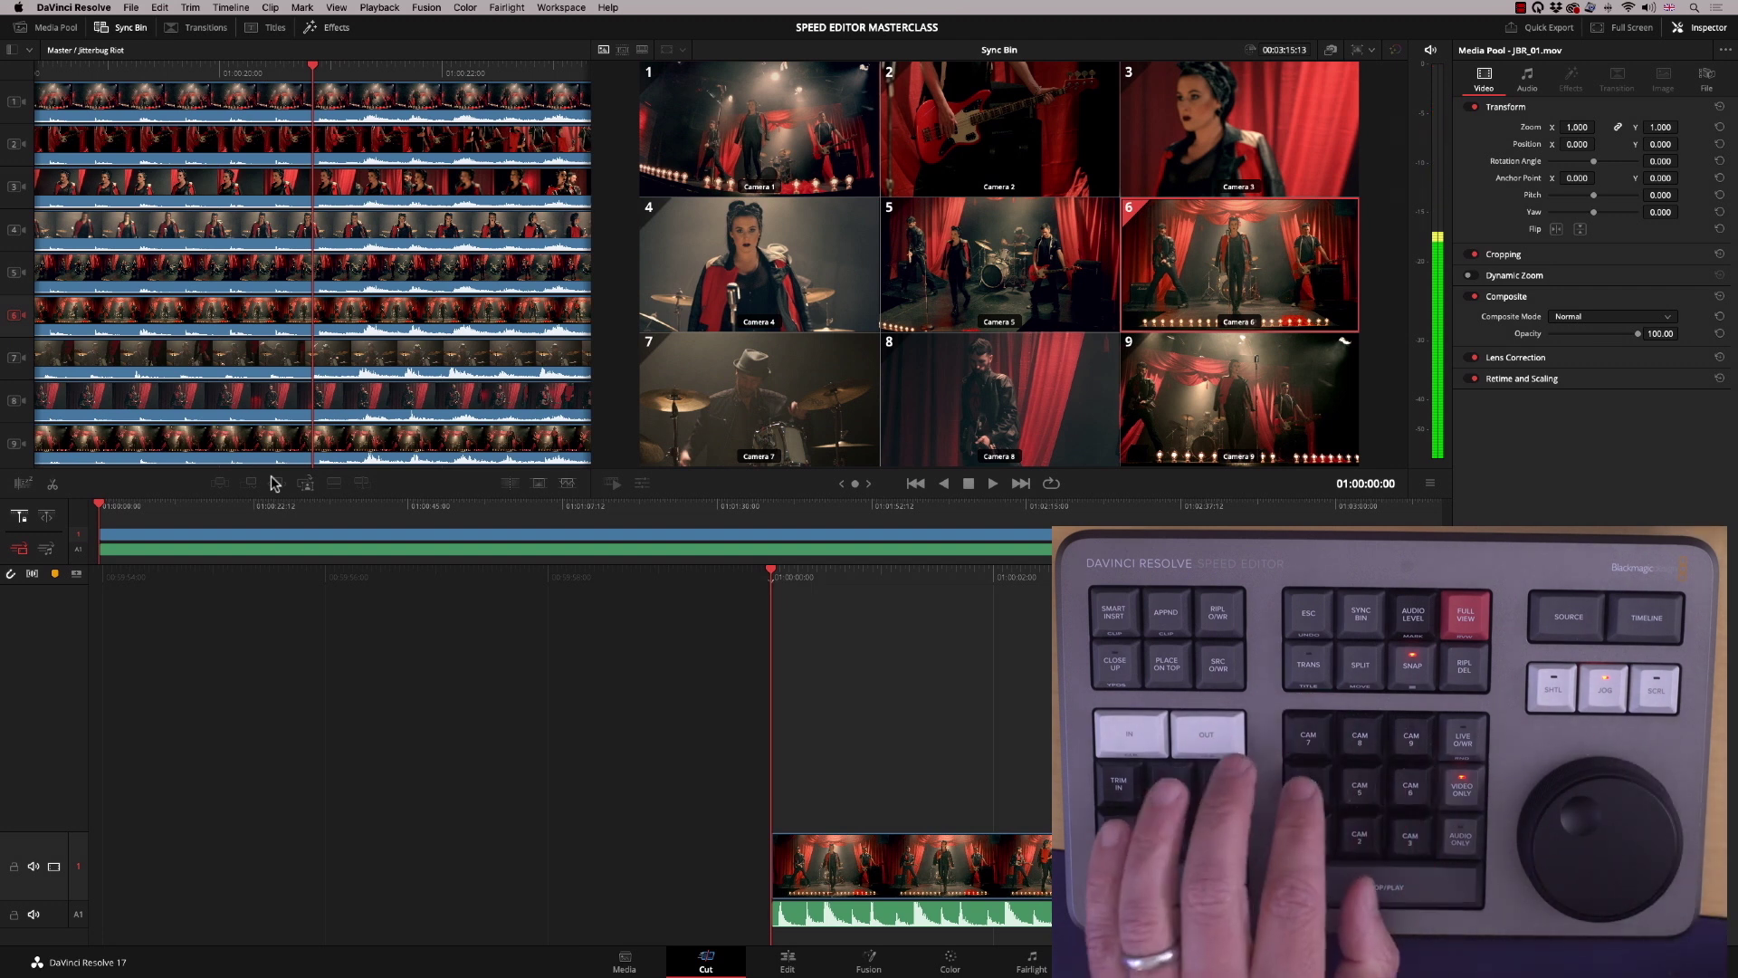
key(7)
key(F12)
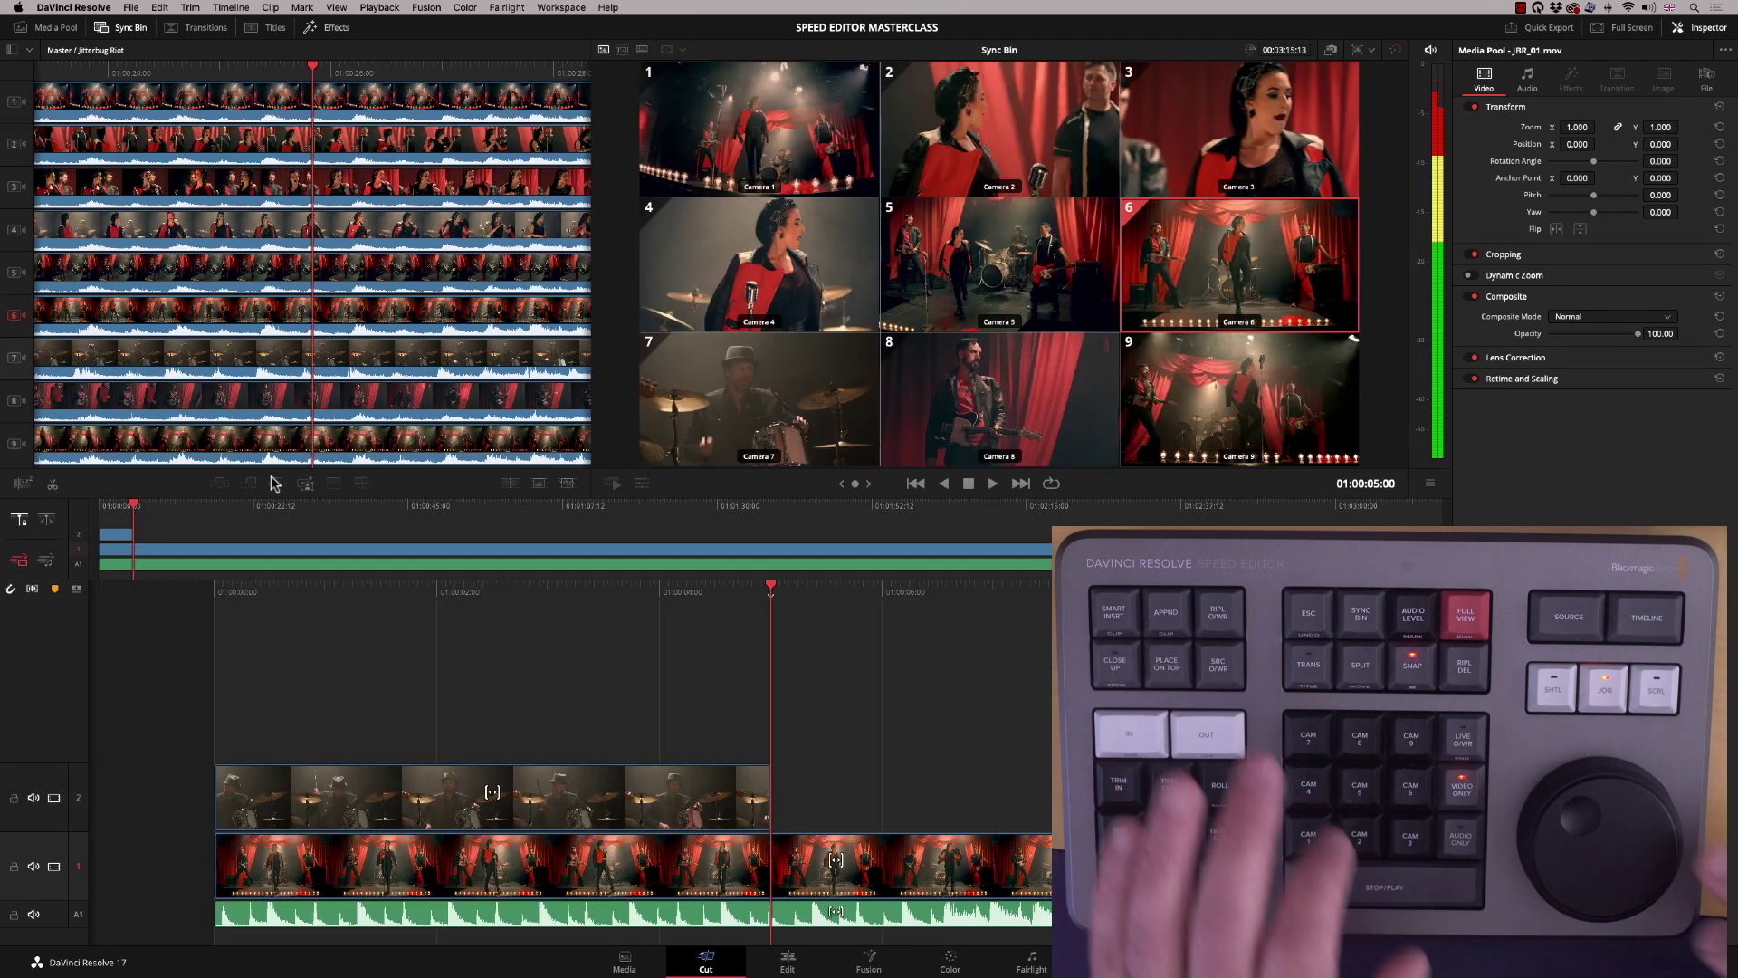
Play the timeline from the start to 01:00:03:01 to check the drummer opening against the final mix
key(Left)
key(Home)
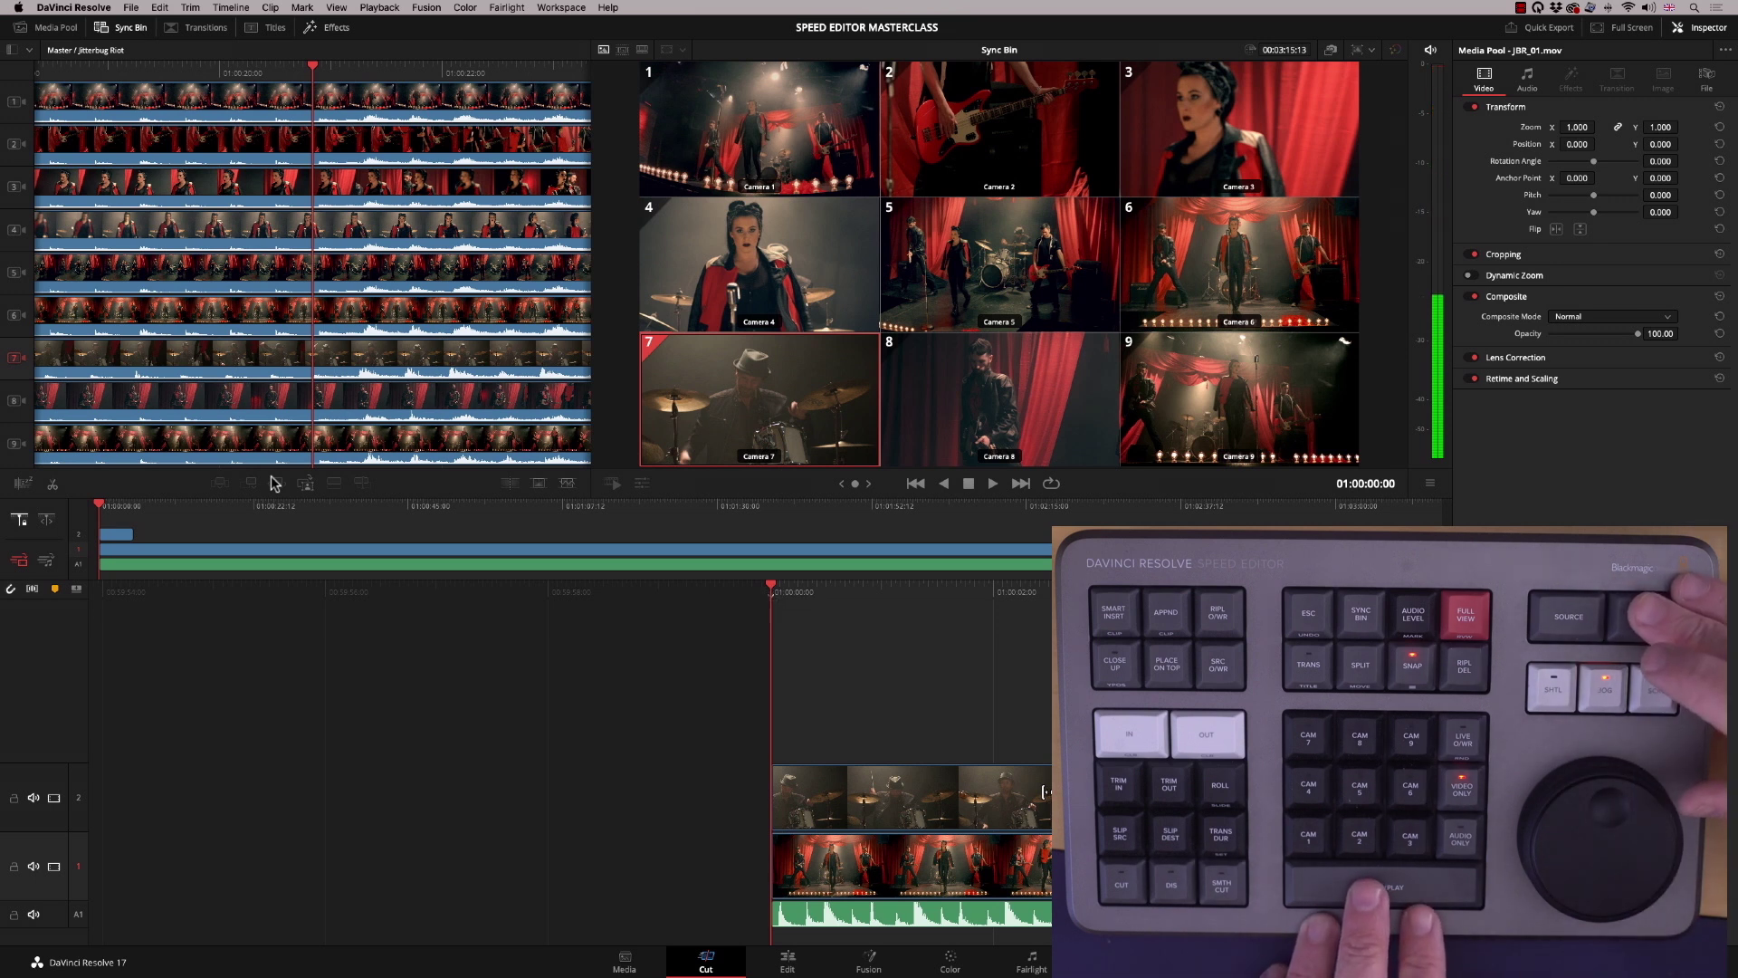
key(q)
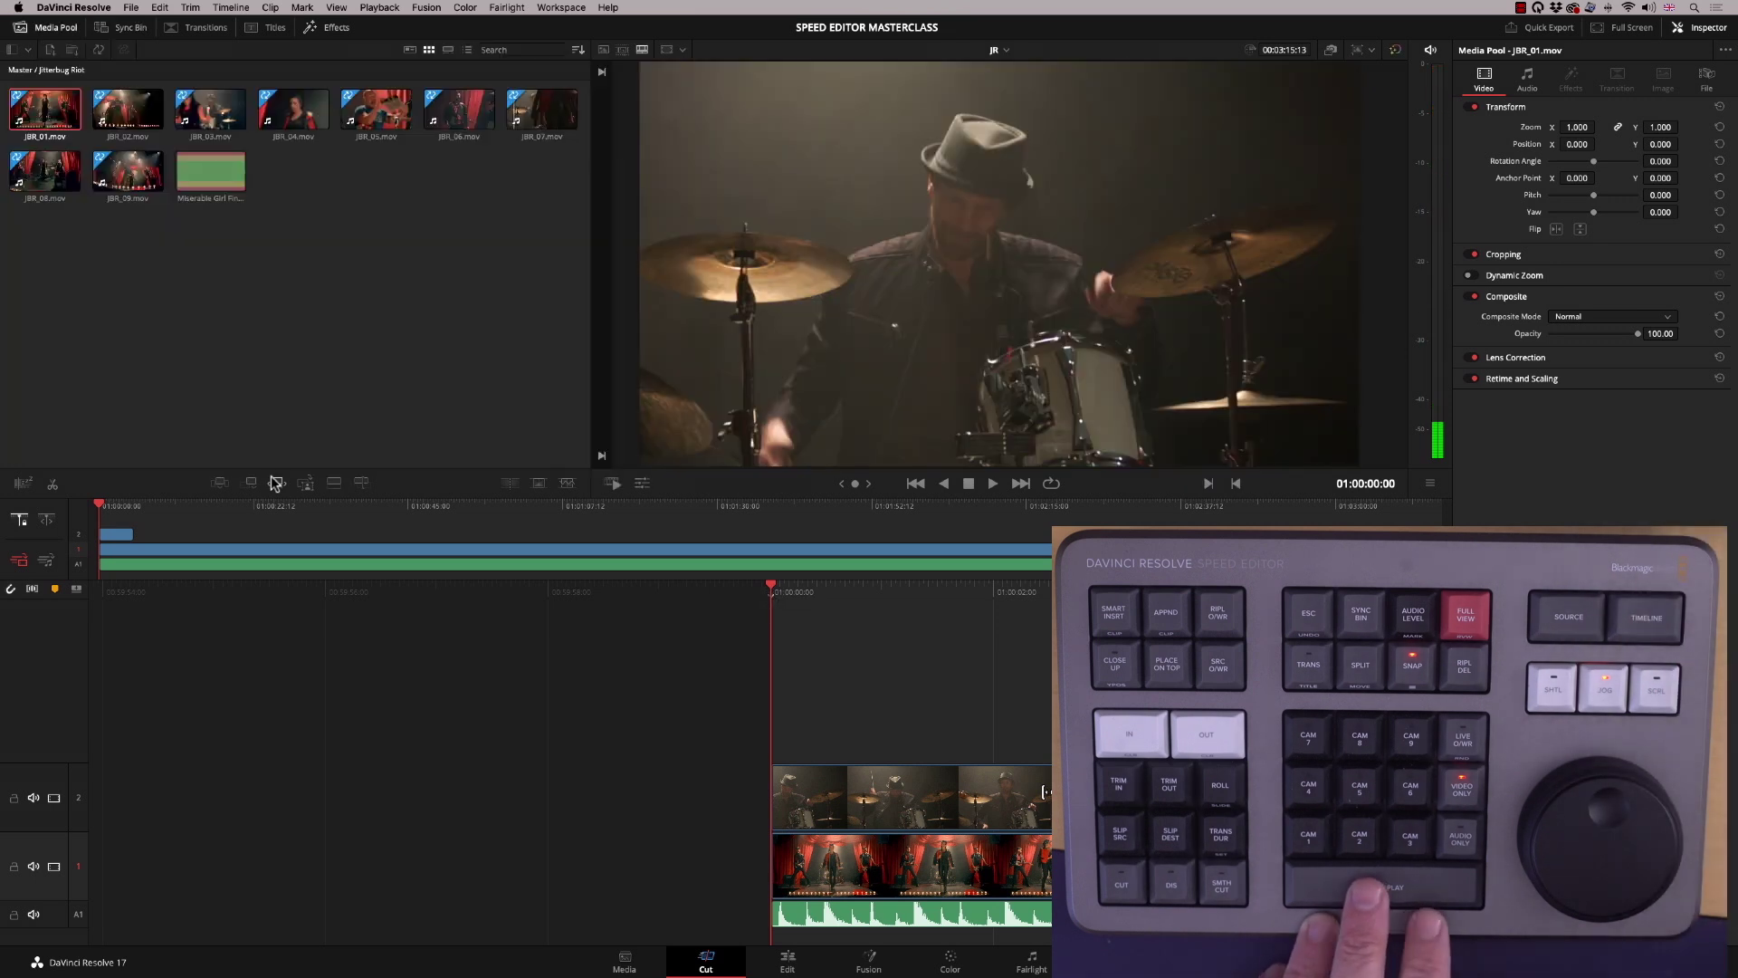
key(space)
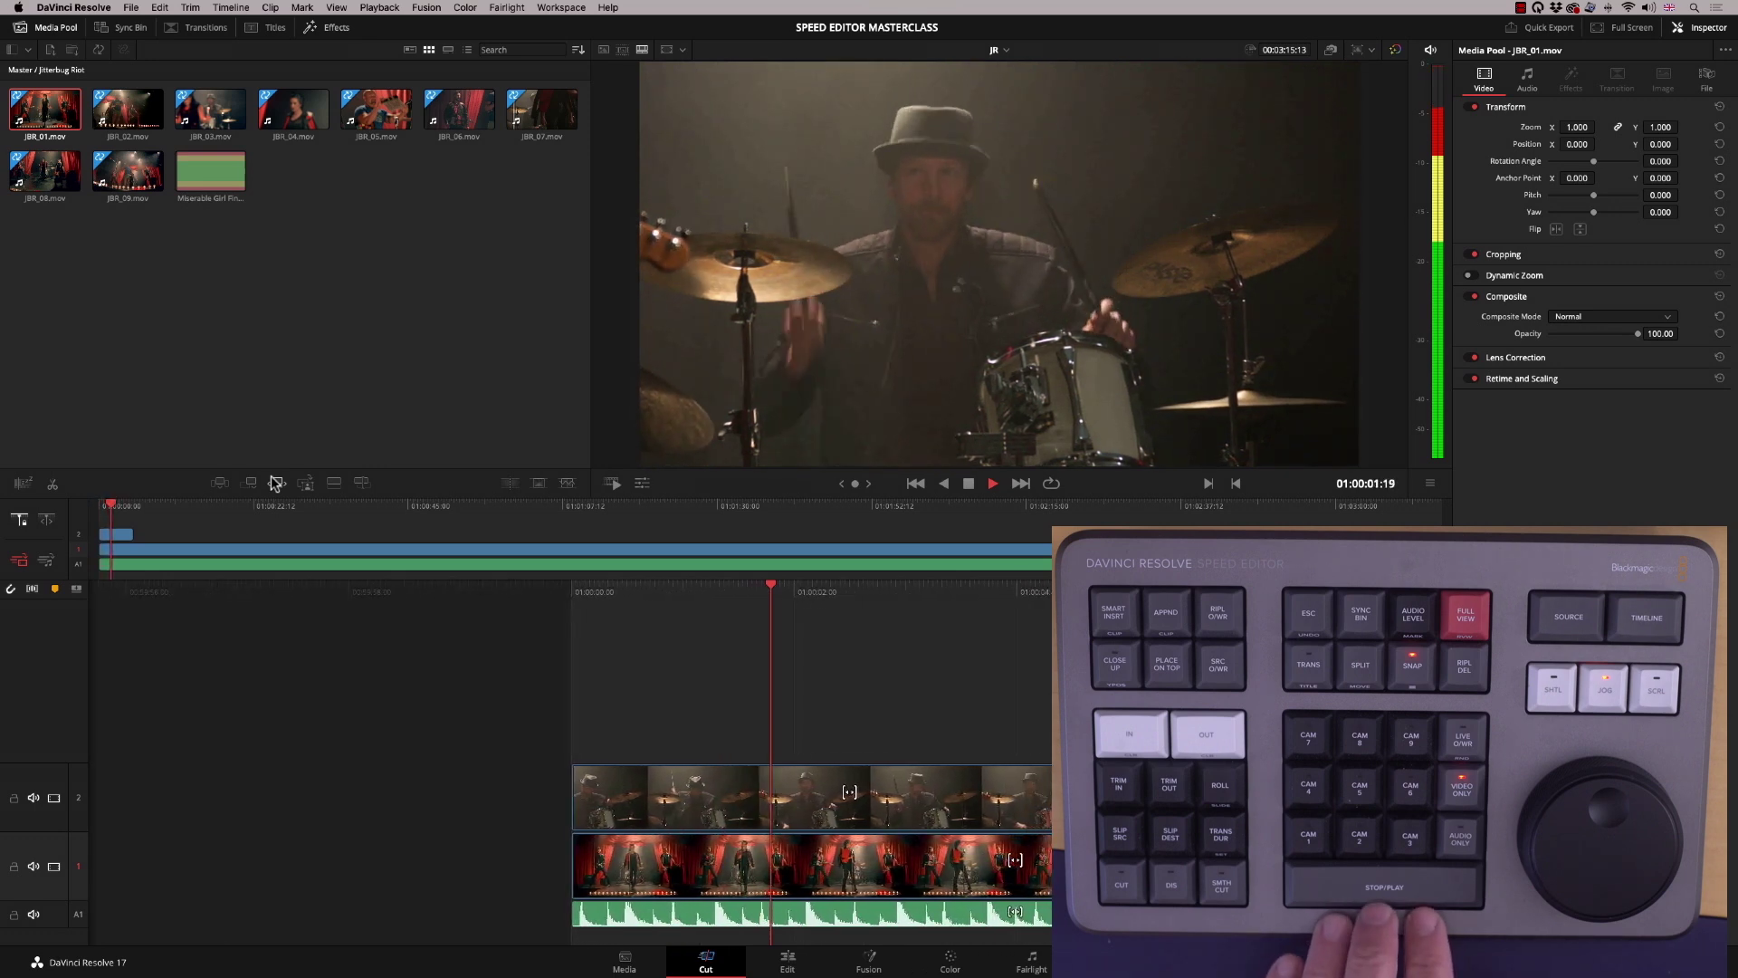
key(space)
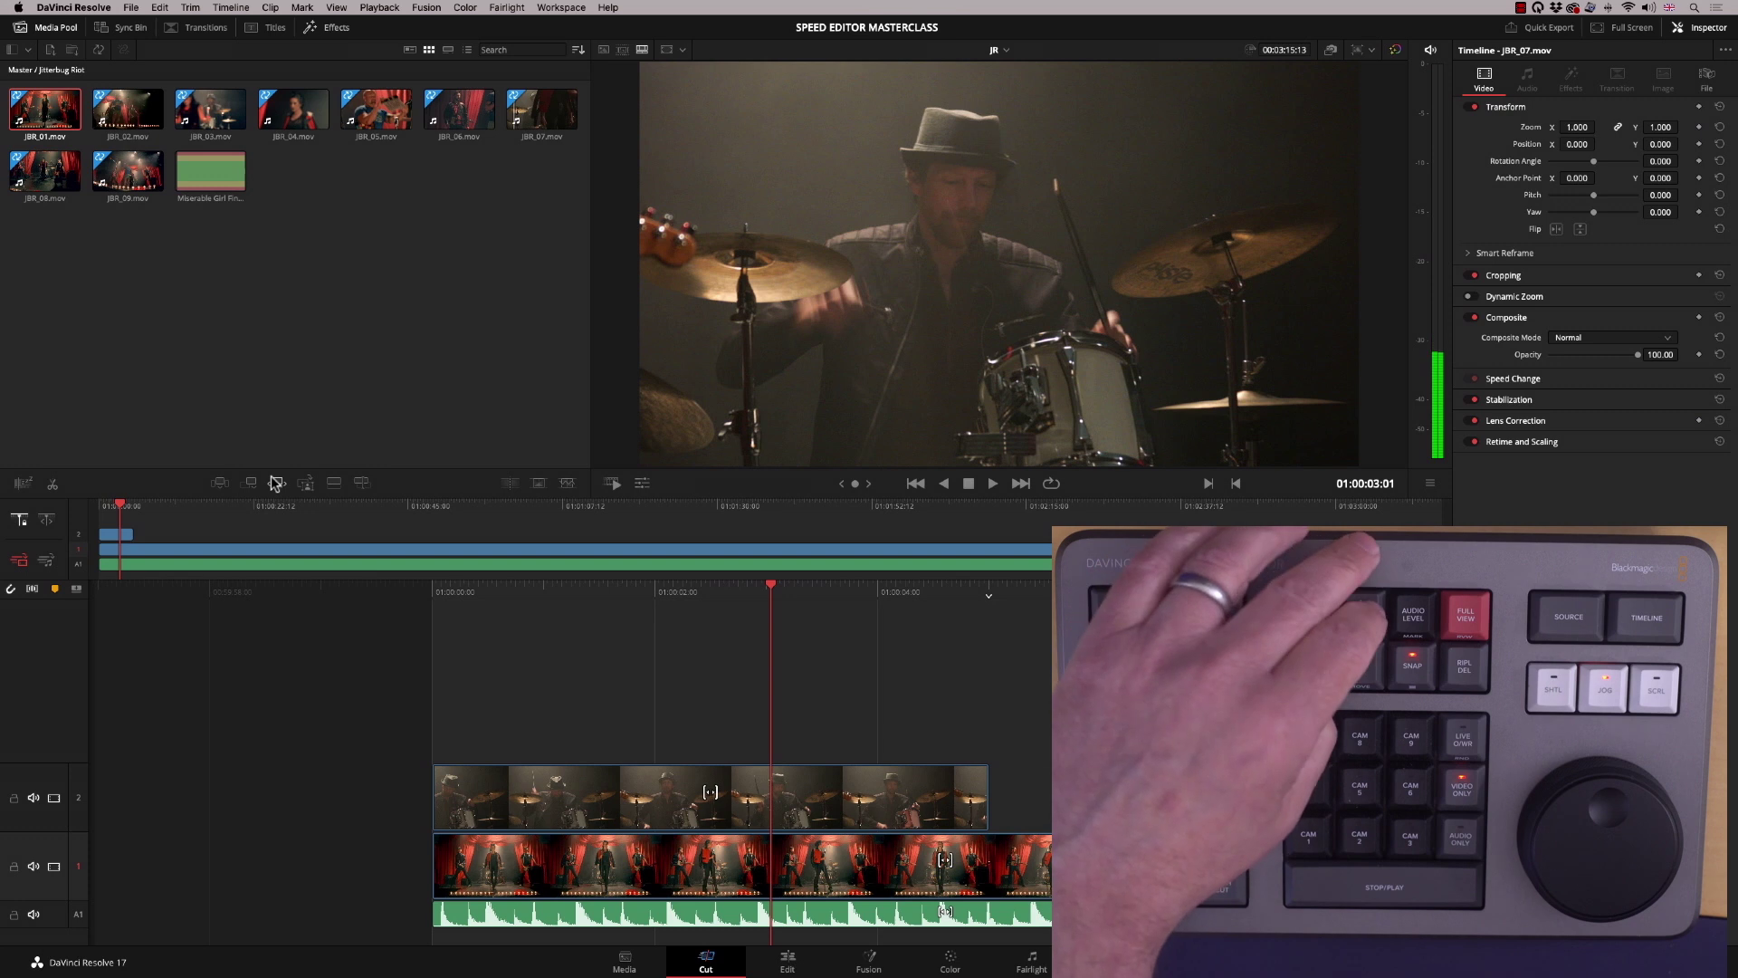
Place the synced Camera 3 close-up from the Sync Bin on top of the timeline at 01:00:03:01
key(q)
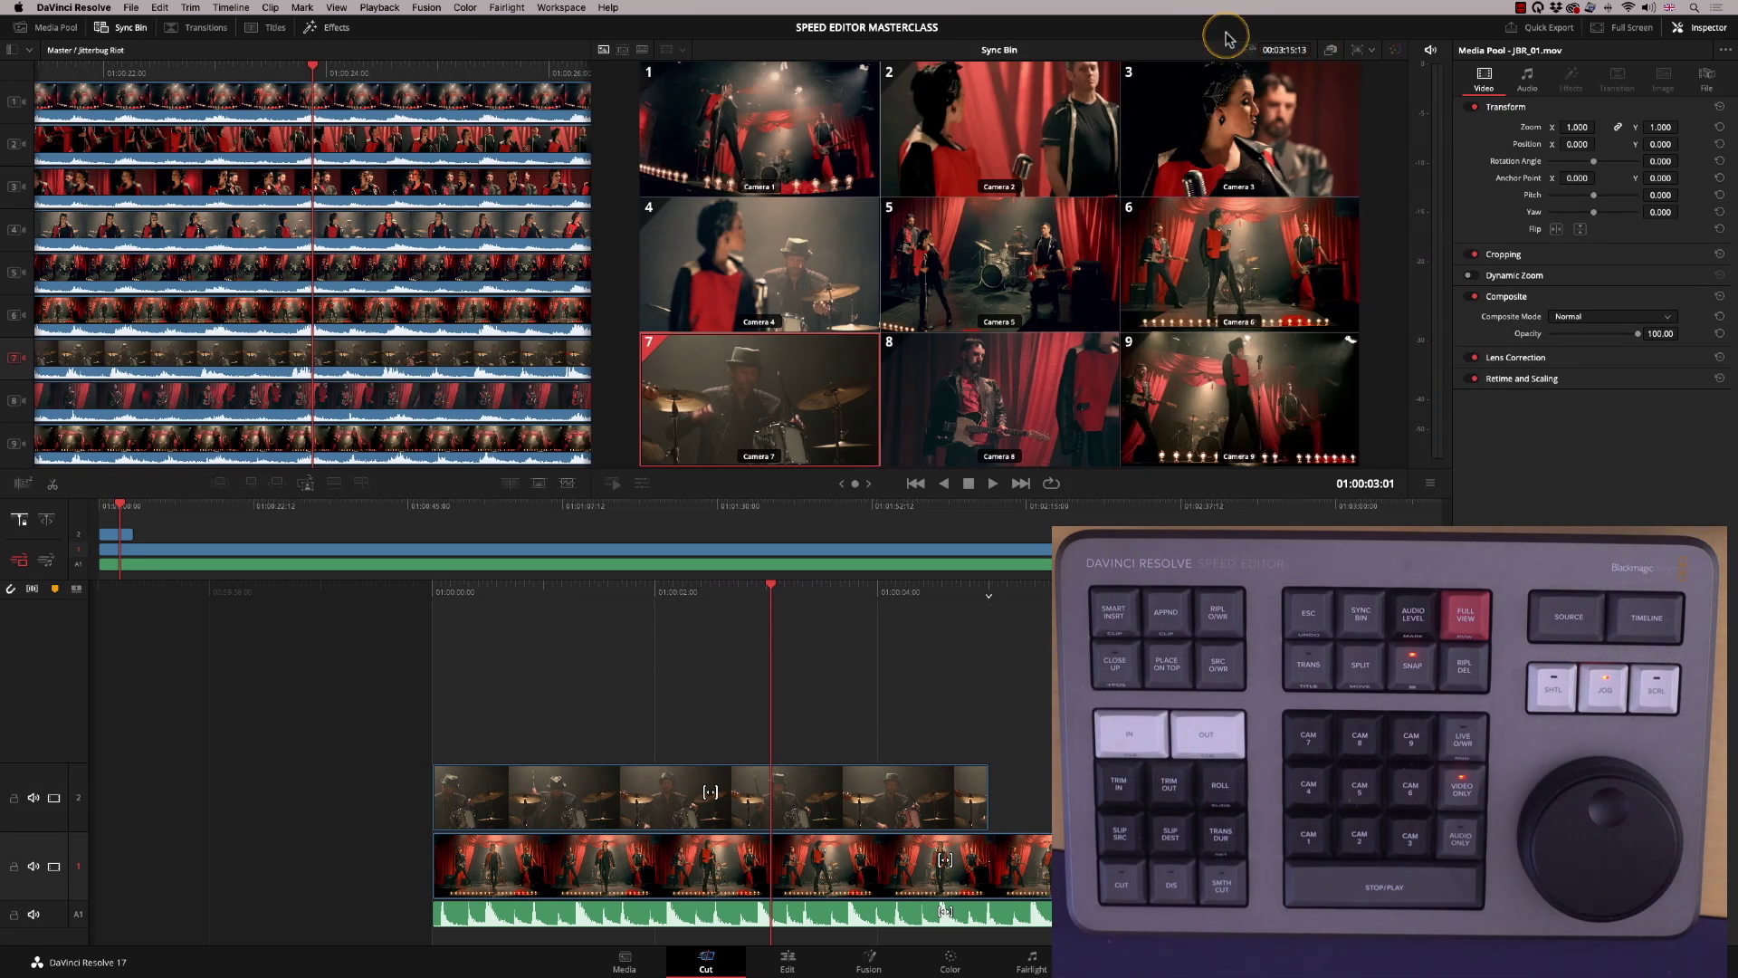
key(3)
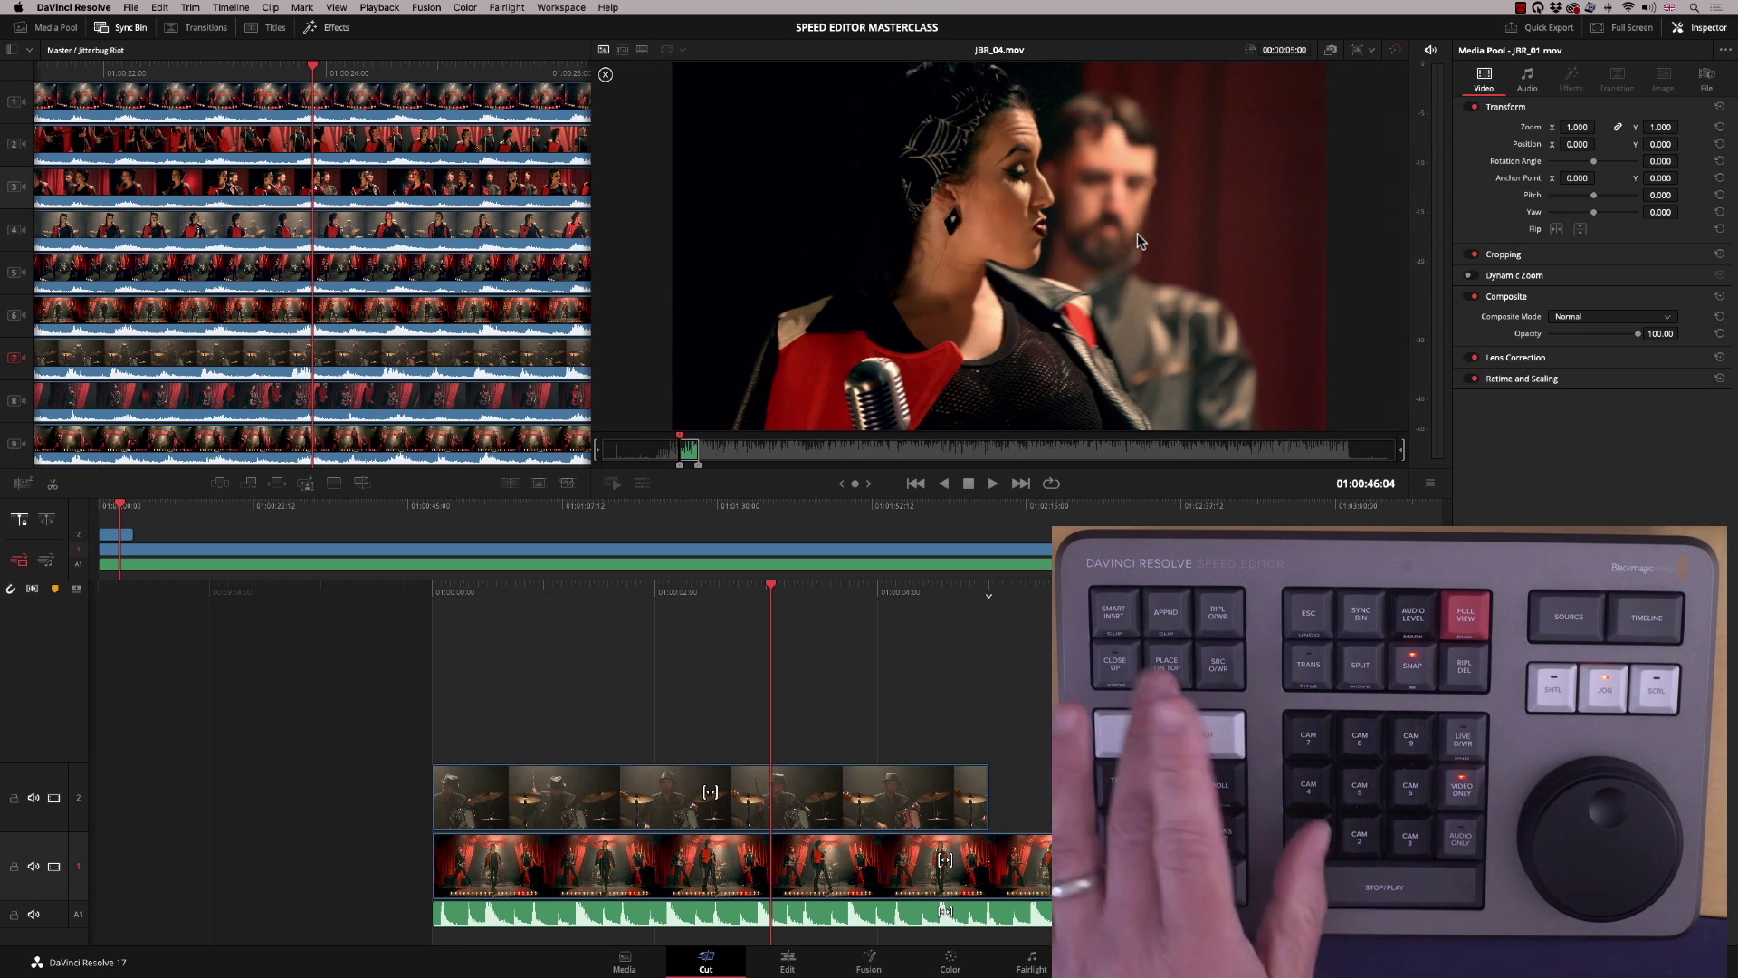
key(shift+F12)
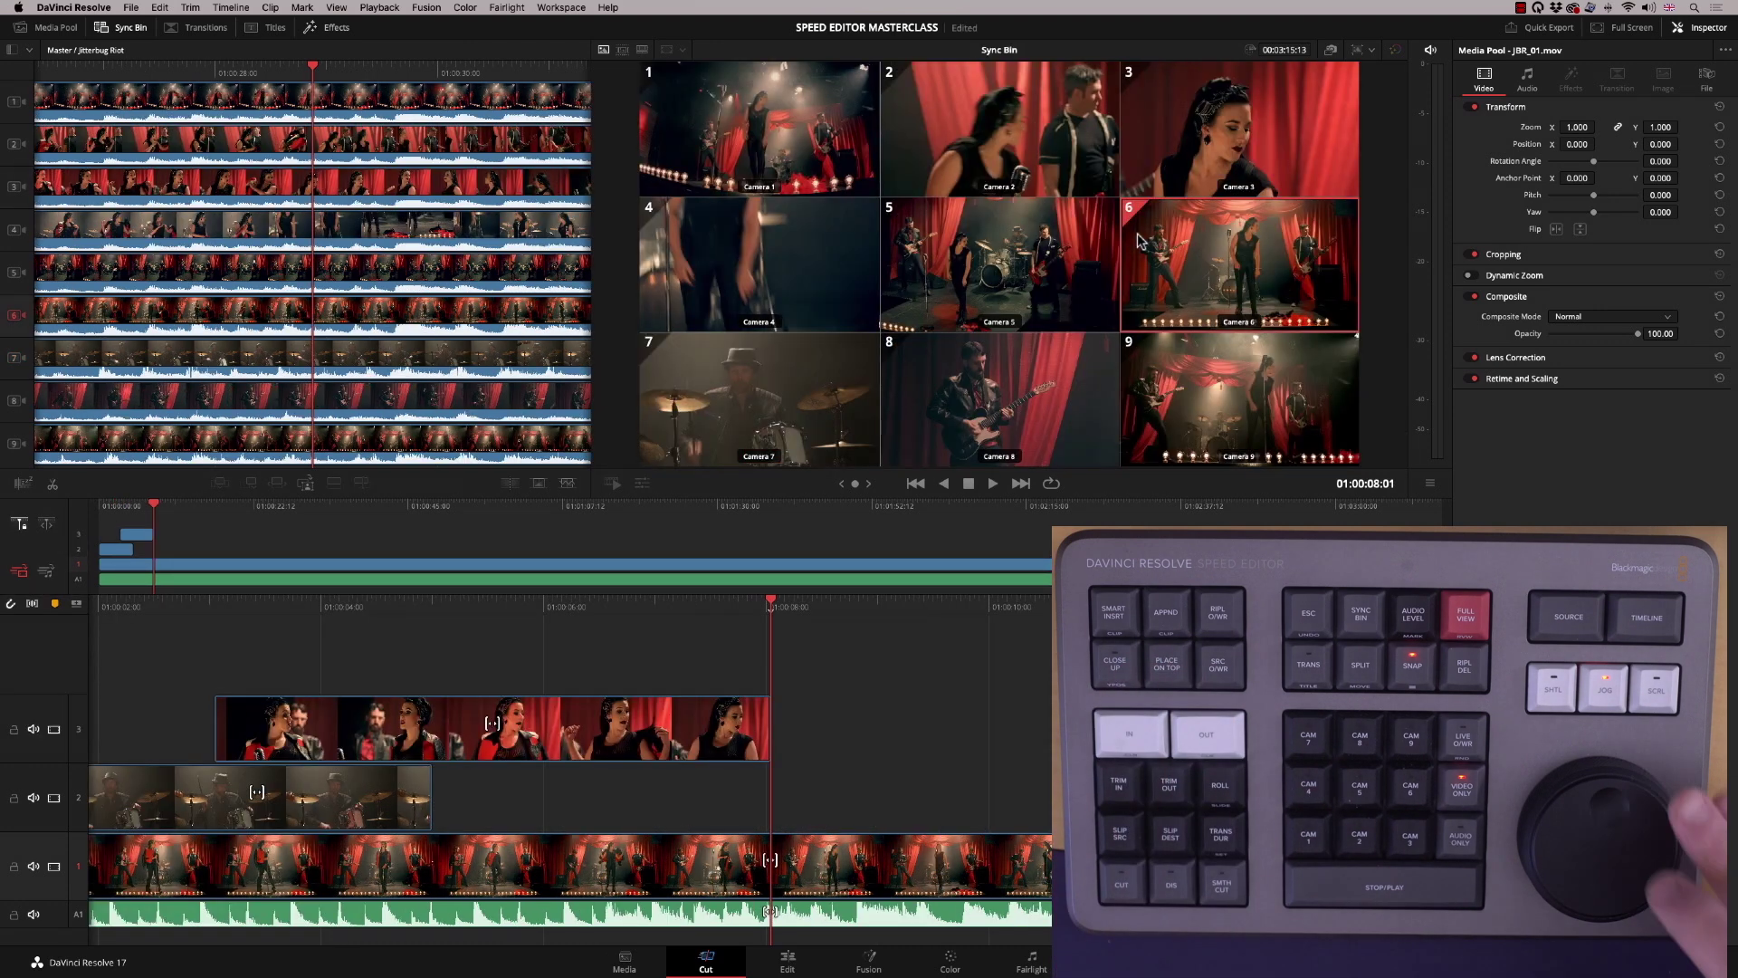
Play the edit to 01:00:06:10 and place the synced Camera 9 wide shot on top of the timeline there
key(space)
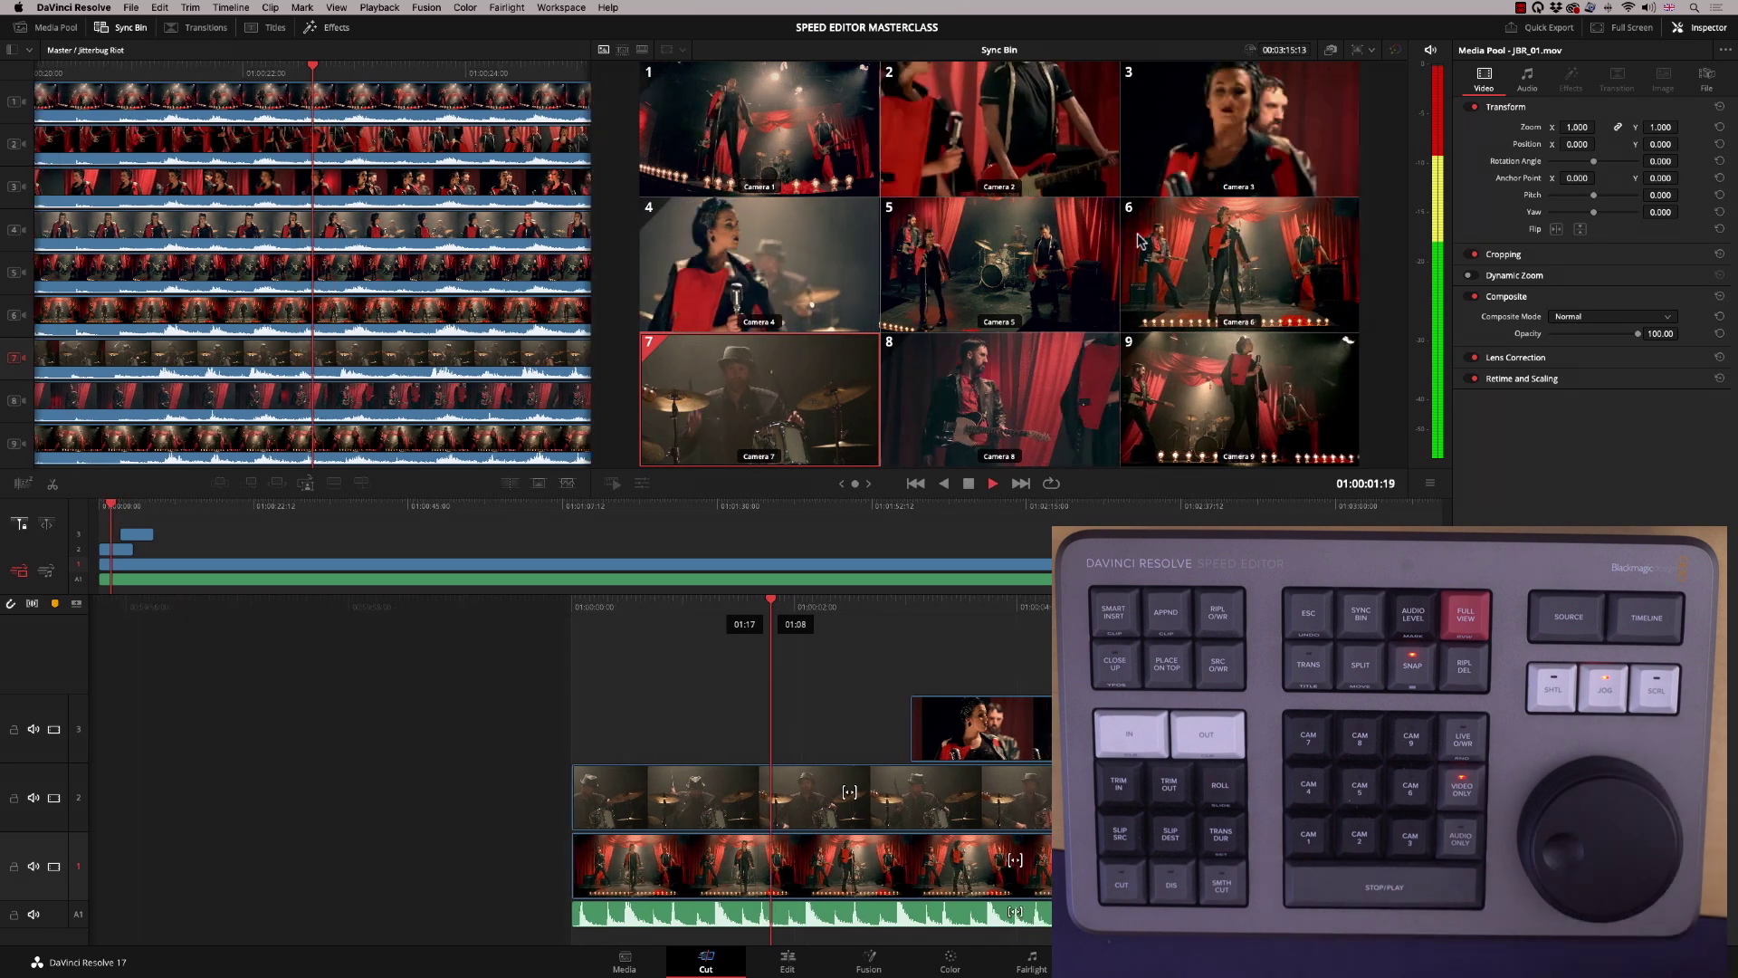
key(space)
key(space)
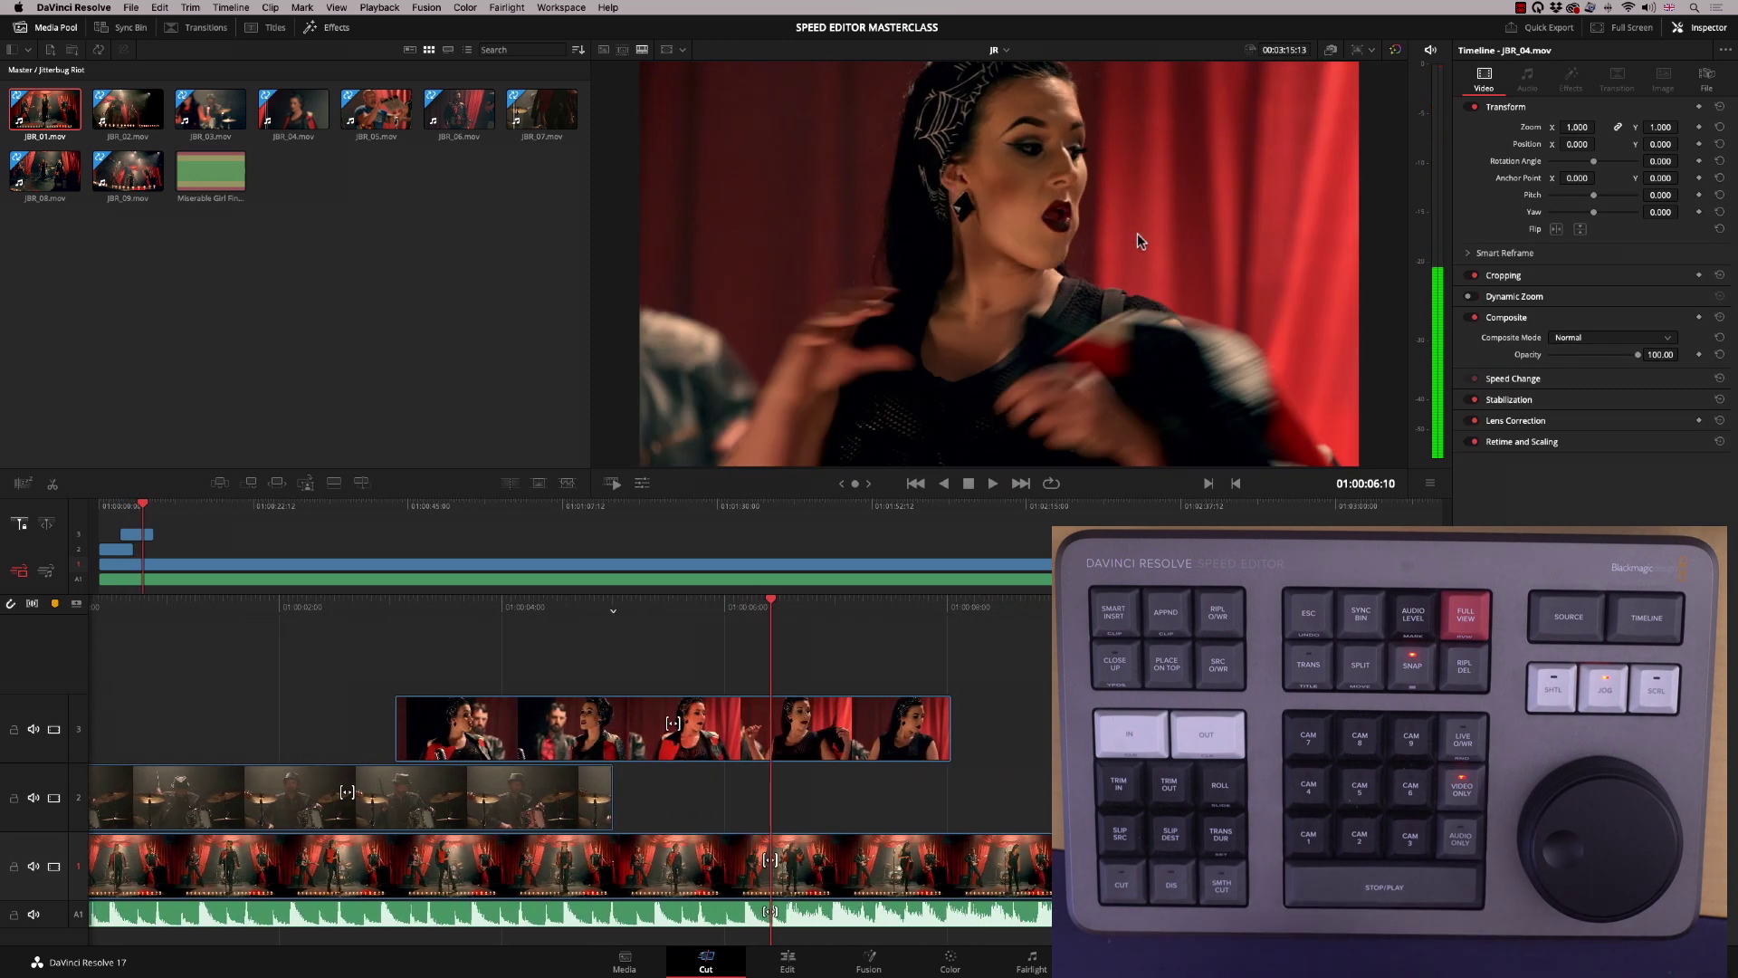
key(shift+4)
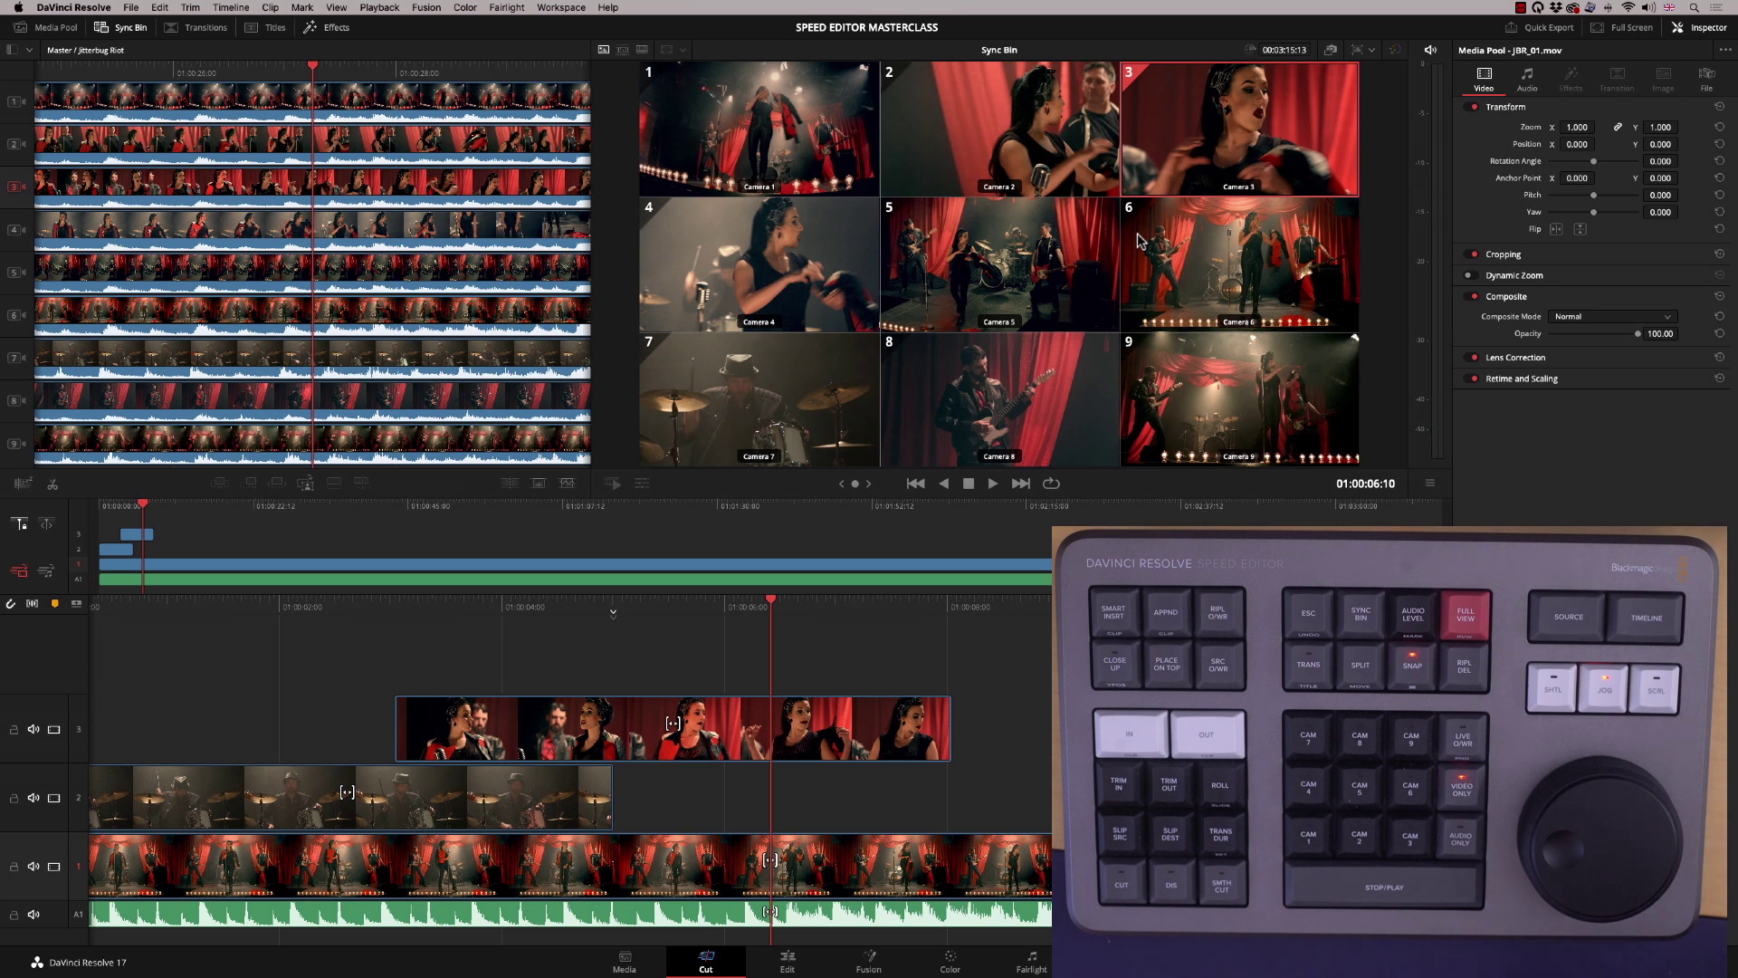
key(9)
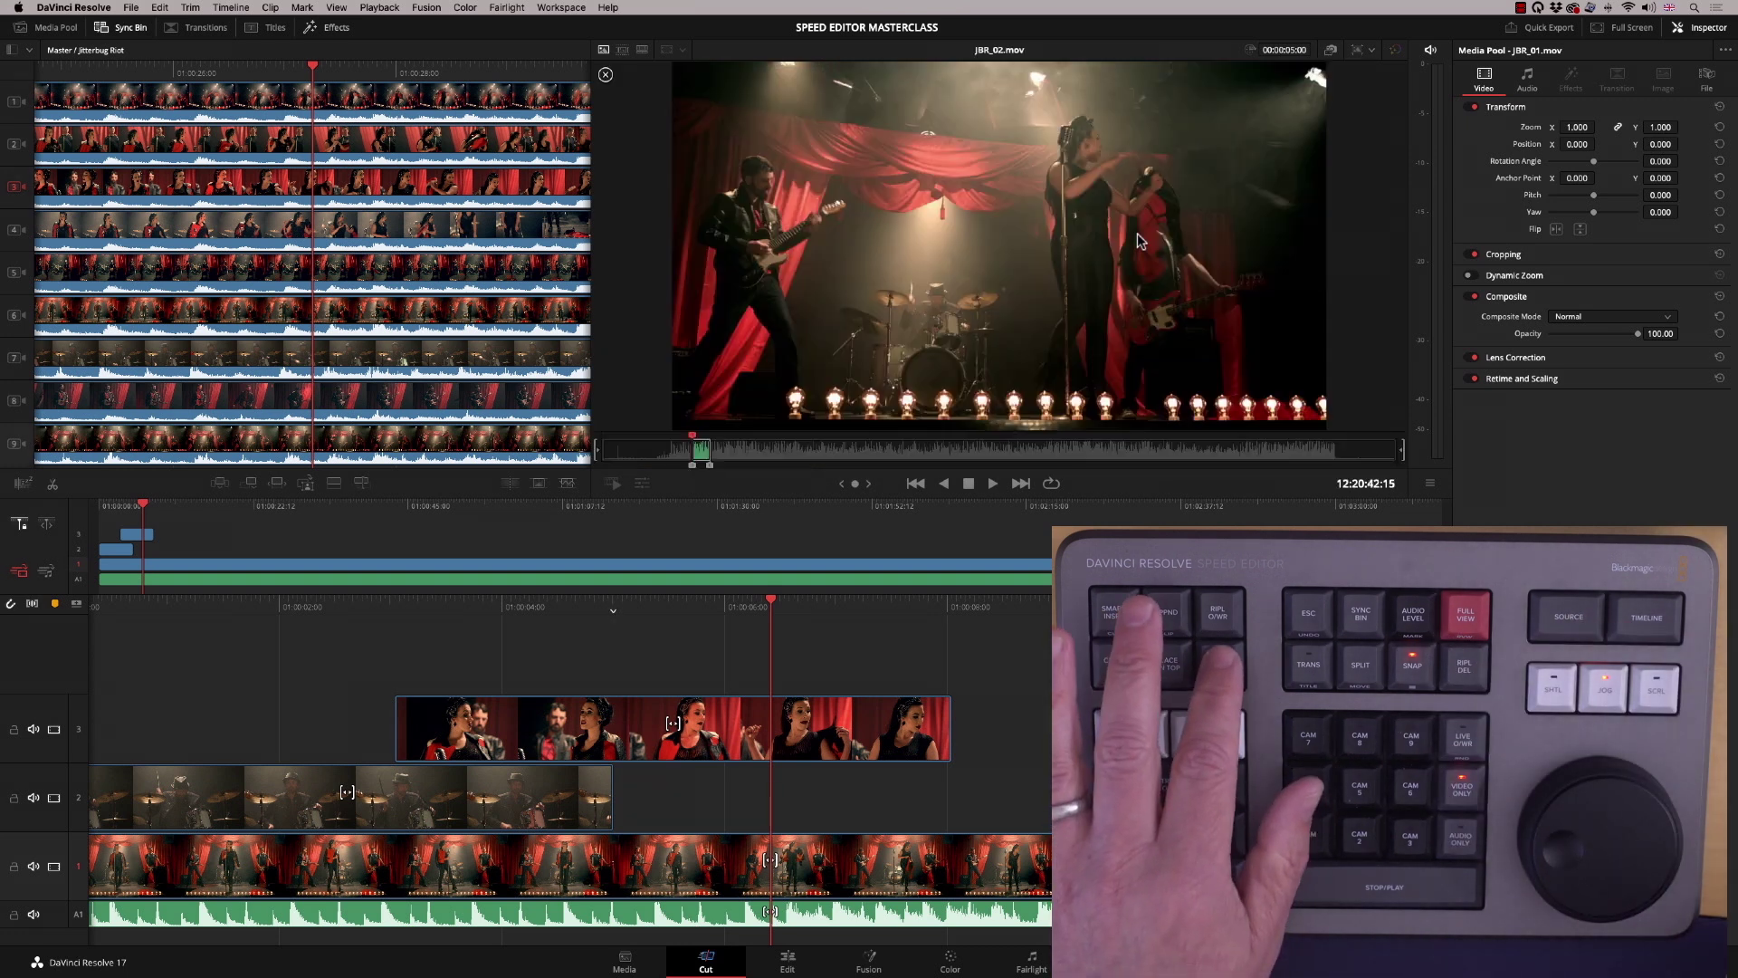
key(F12)
Back up to around 01:00:05:06 and play through the cut to the Camera 9 shot, stopping at 01:00:08:16
key(Left)
key(Left)
key(Left)
key(Left)
key(Left)
key(Left)
key(Left)
key(Left)
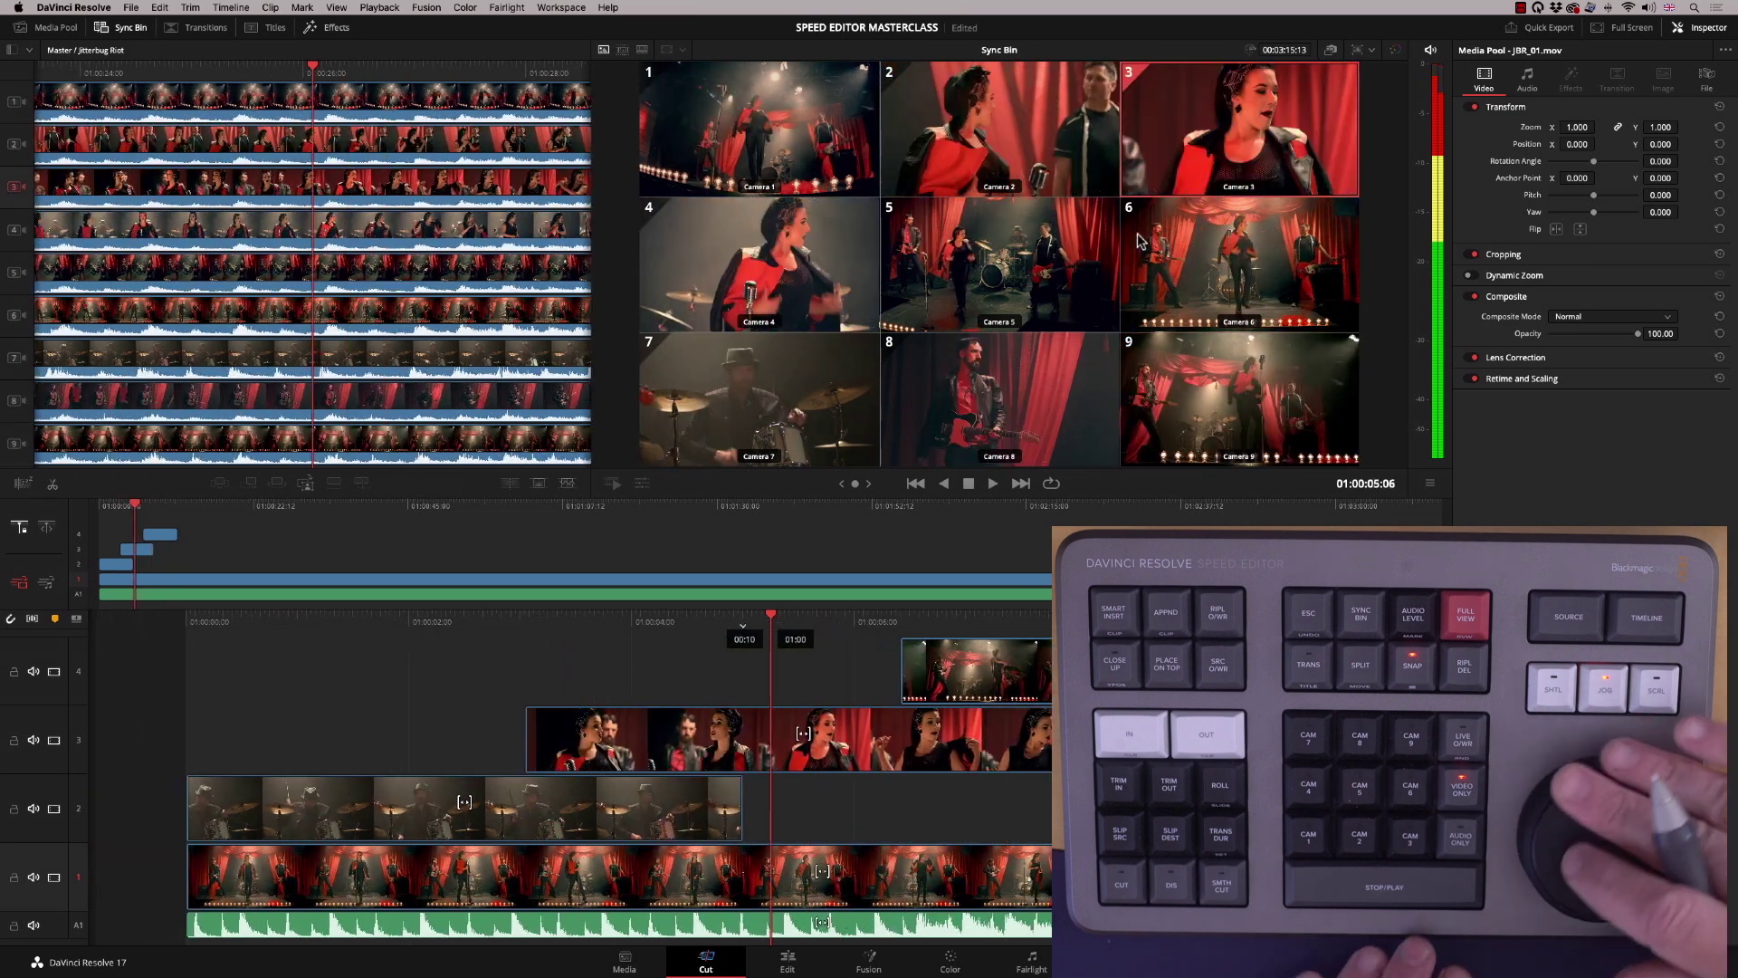
key(space)
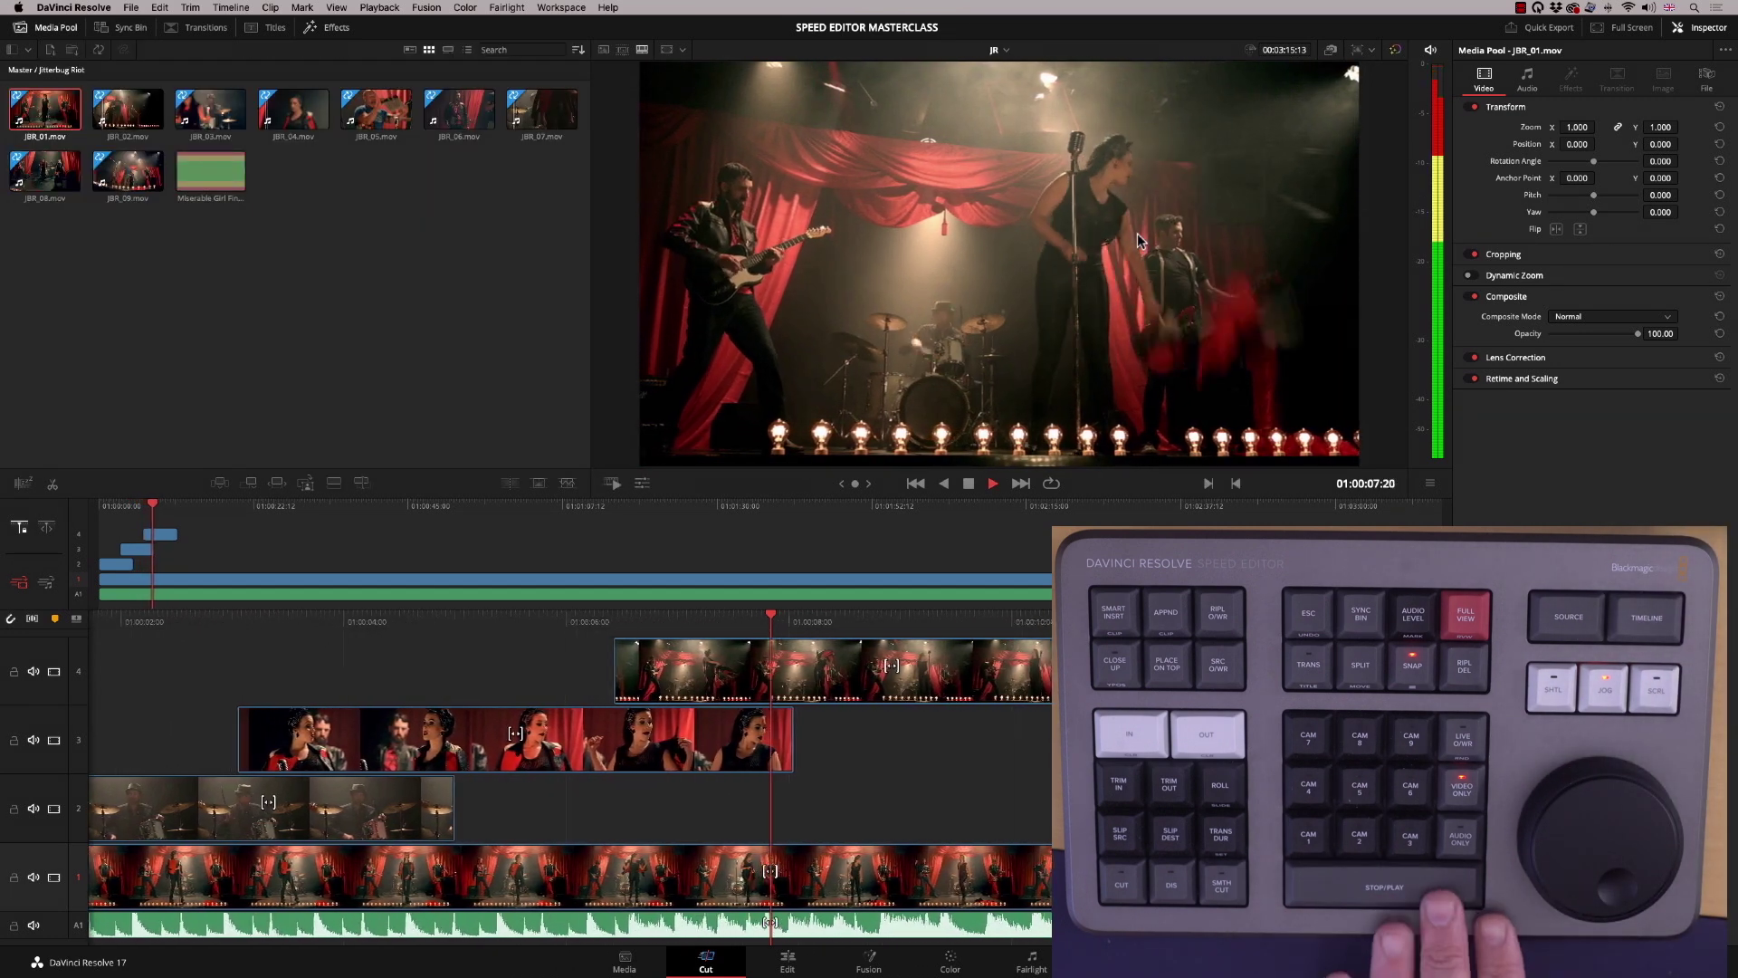
key(space)
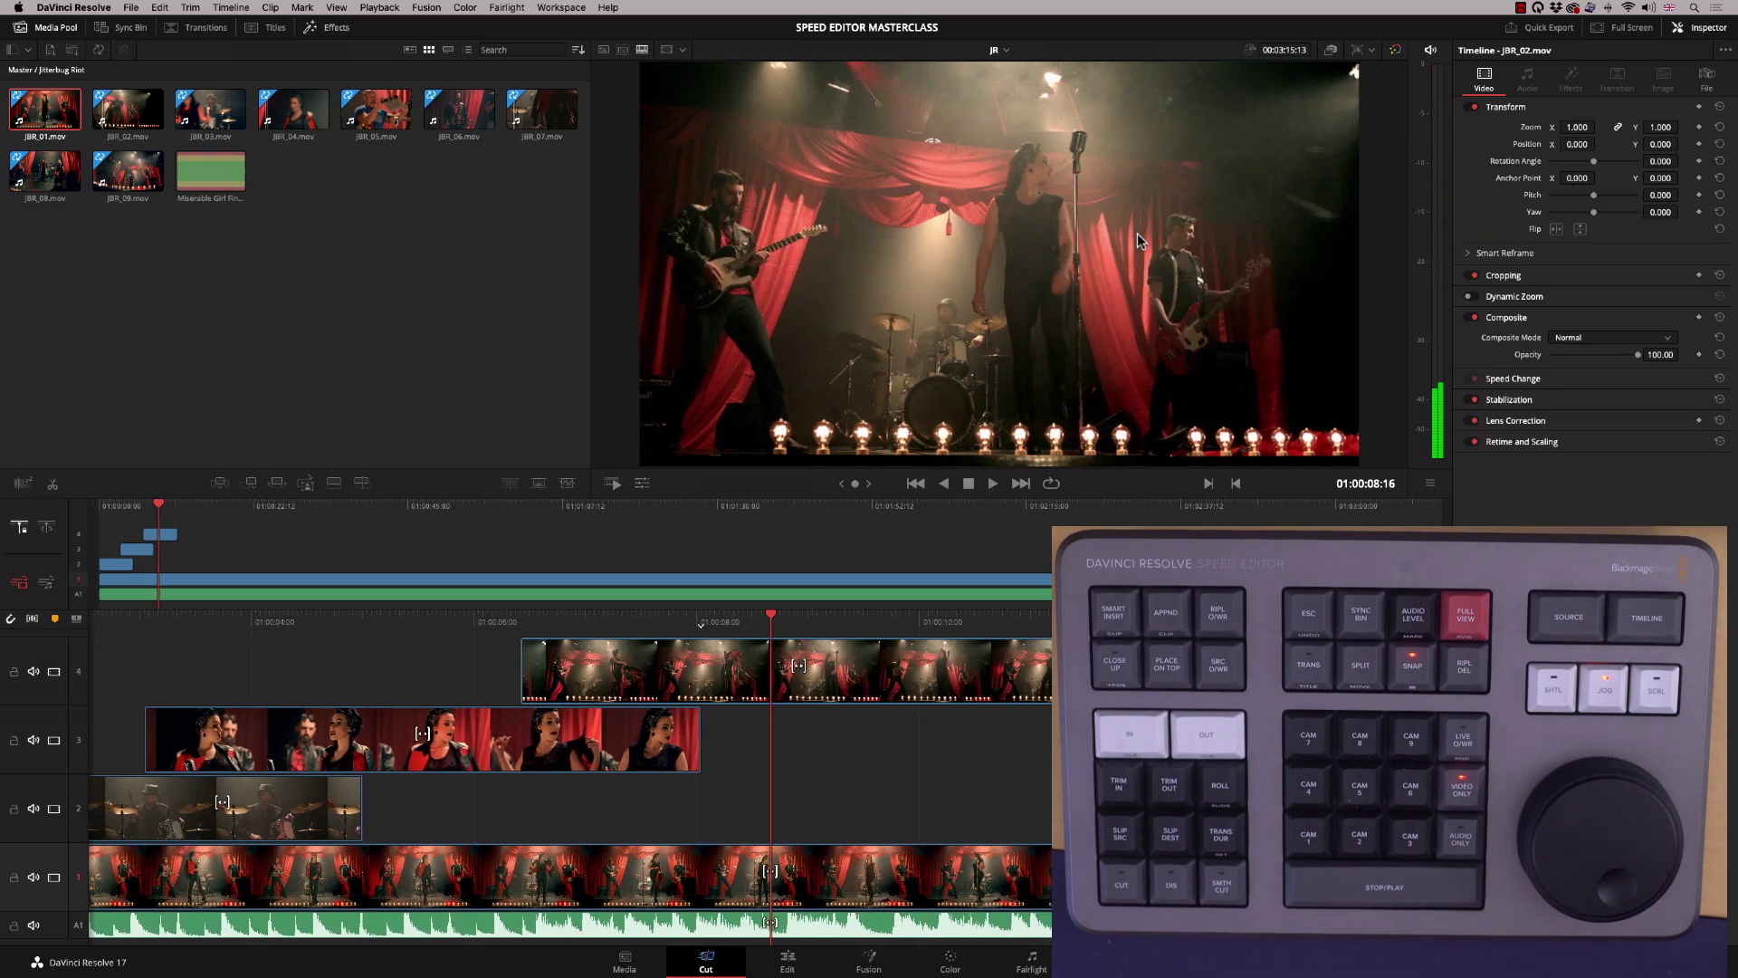
Place the synced Camera 8 guitarist shot on top at 01:00:08:16, extending its out point by about 100 frames
key(ctrl+shift+b)
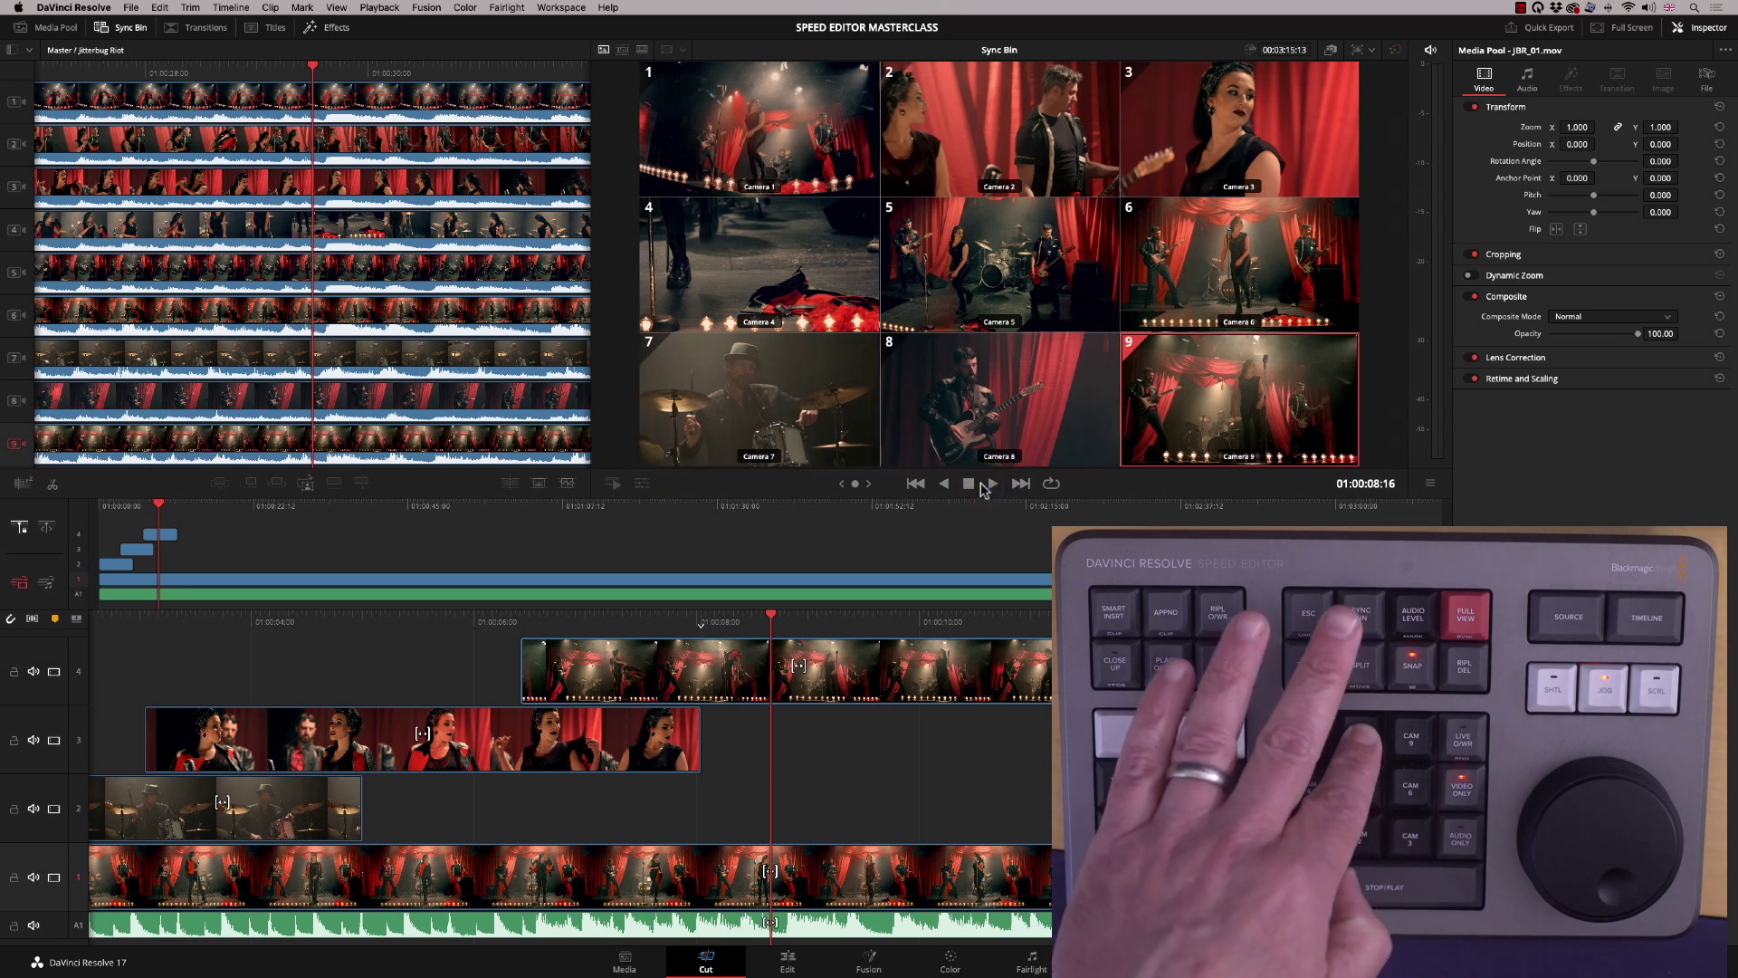
key(8)
scroll(982, 489, down, 10)
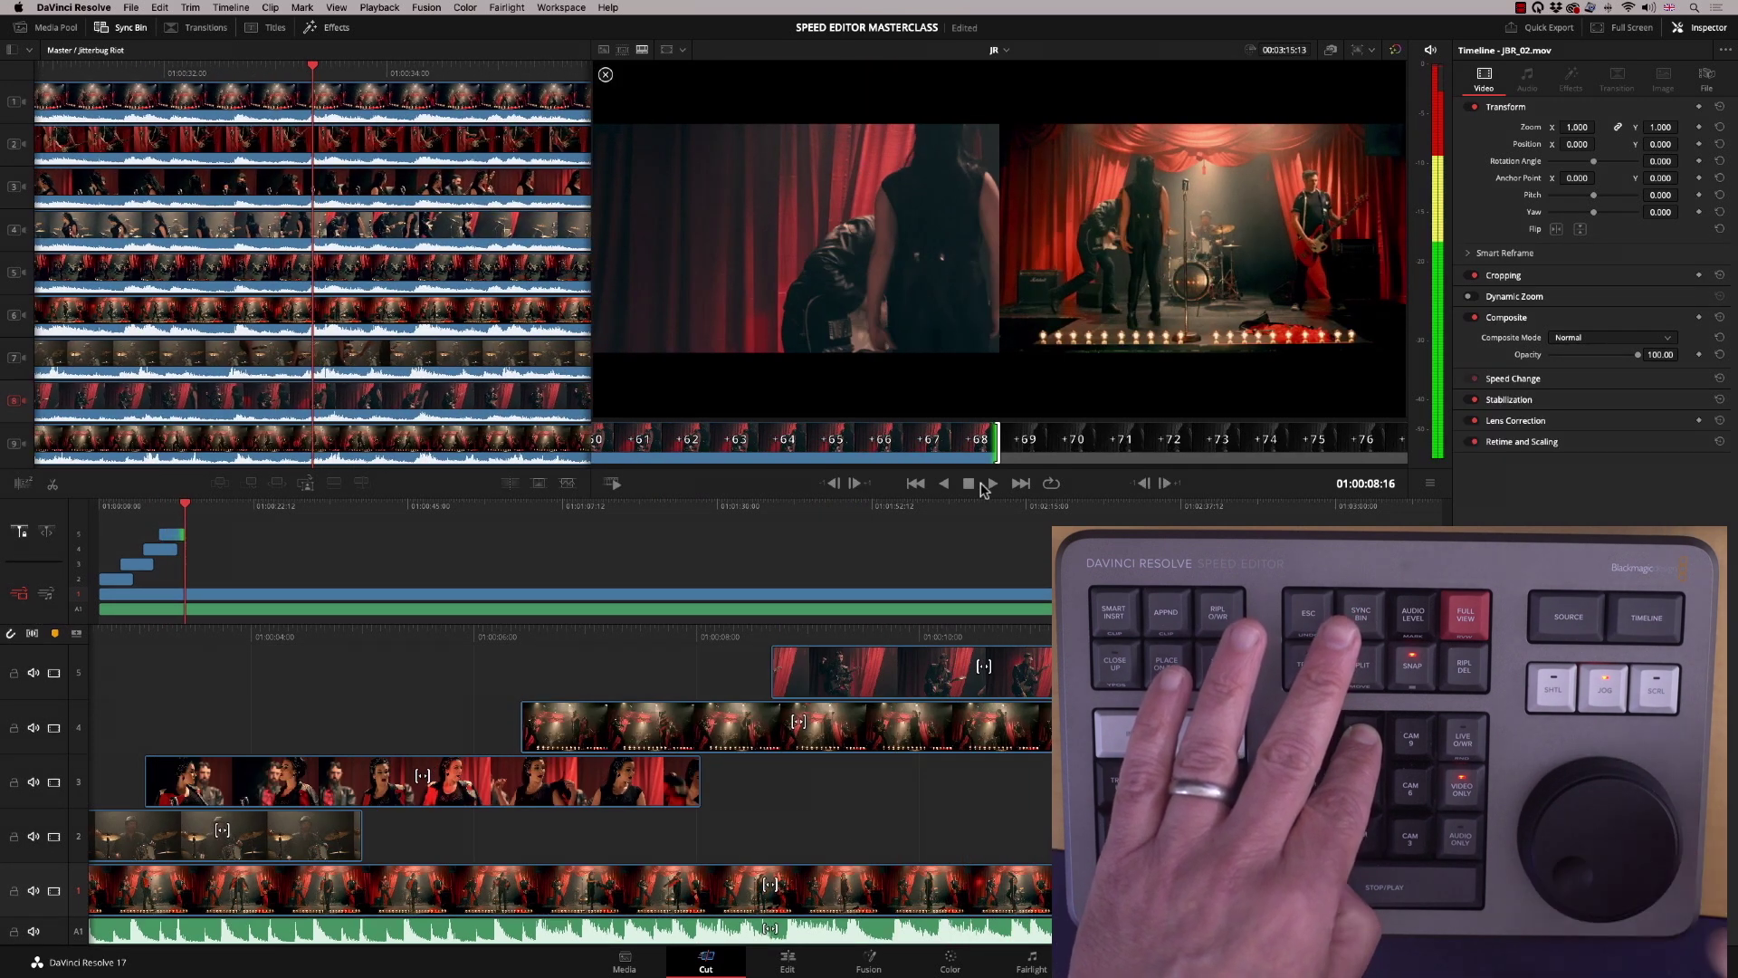
scroll(982, 489, down, 3)
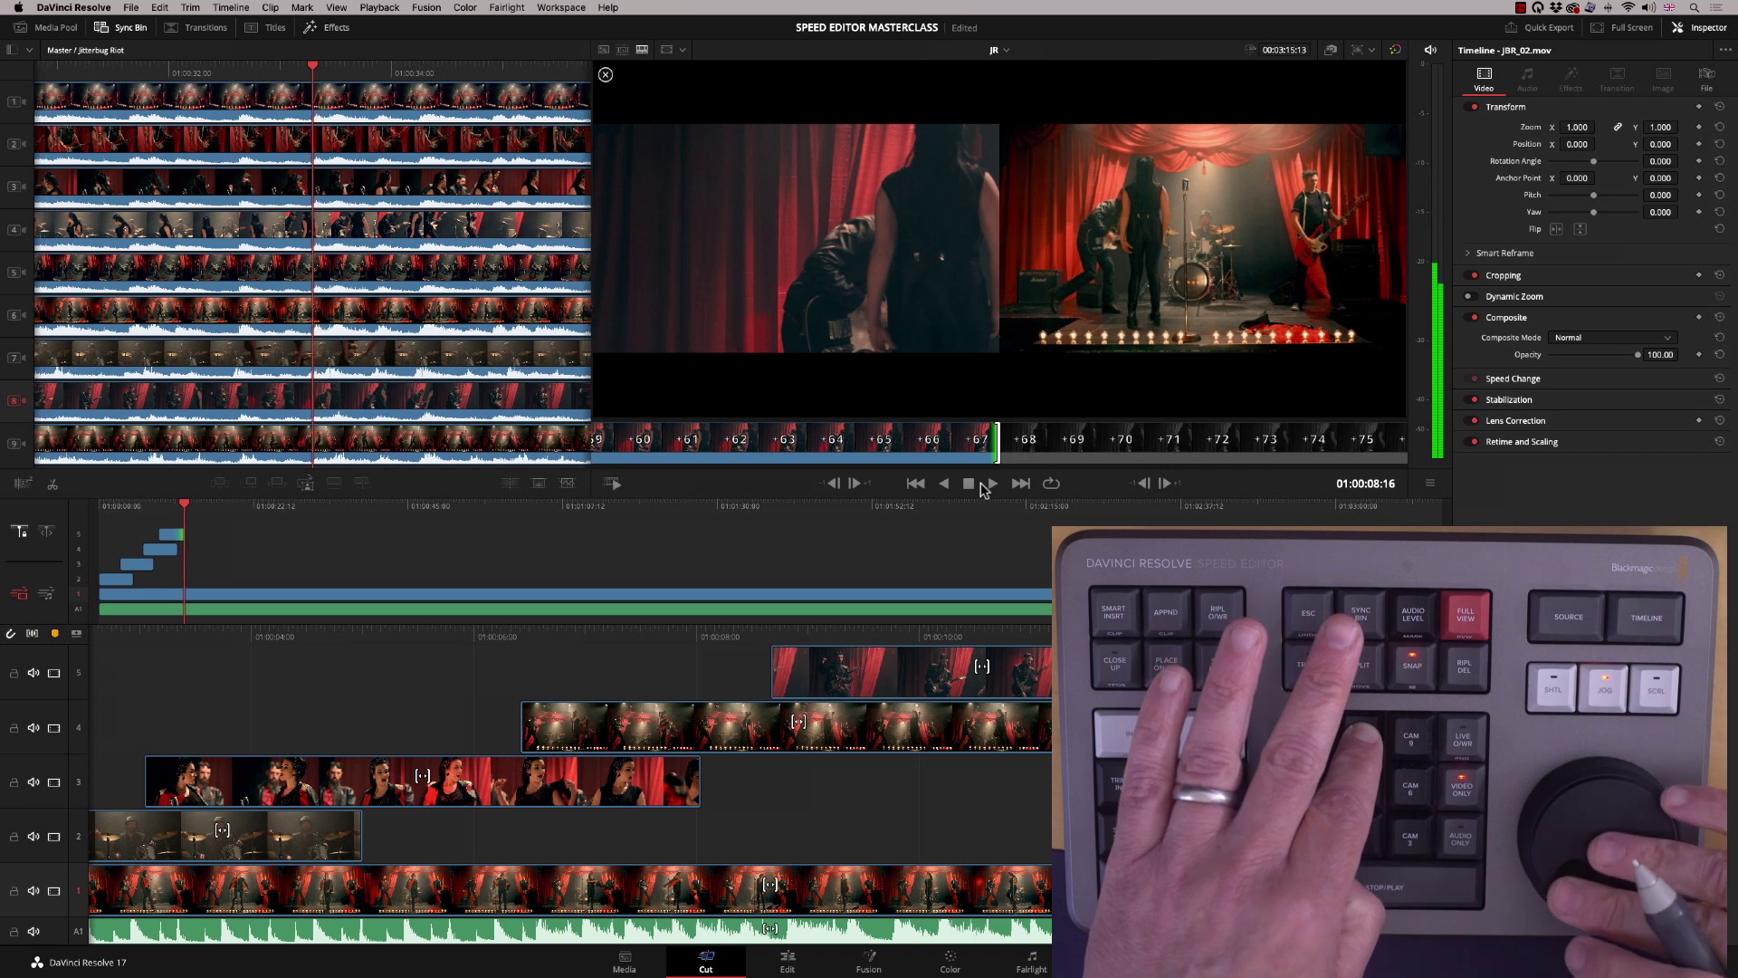
scroll(982, 489, down, 4)
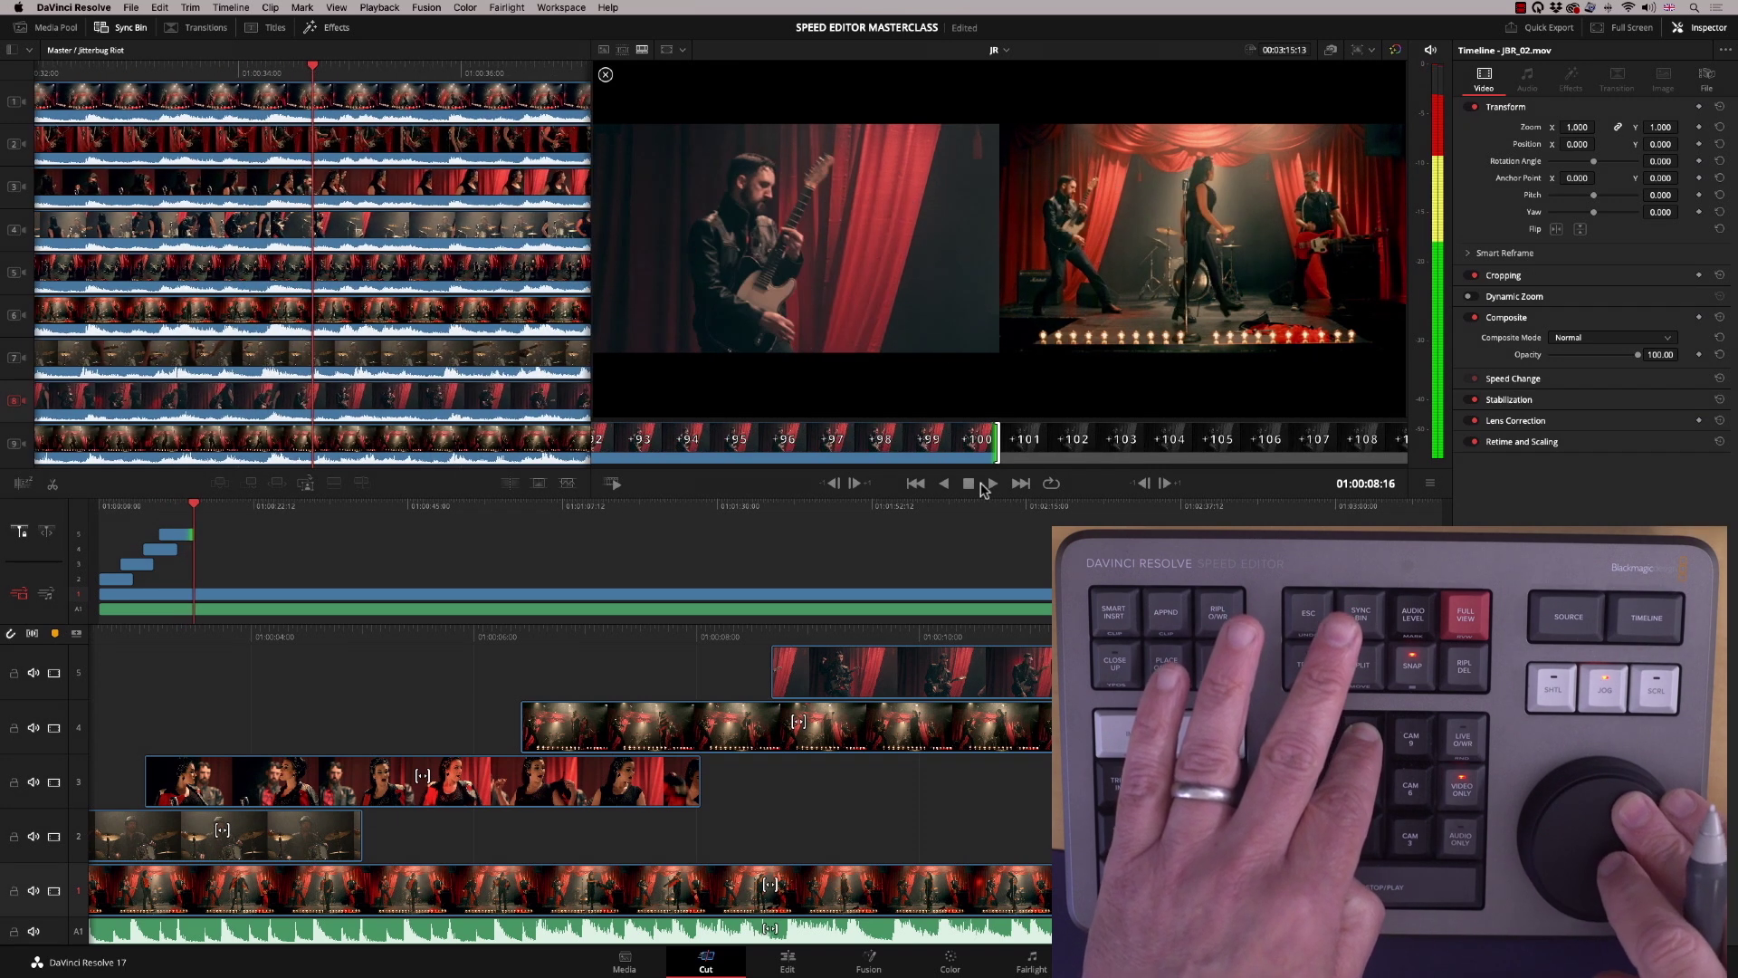
key(Escape)
Play the edit from near the start through the cut to the Camera 8 guitarist shot
scroll(982, 484, up, 10)
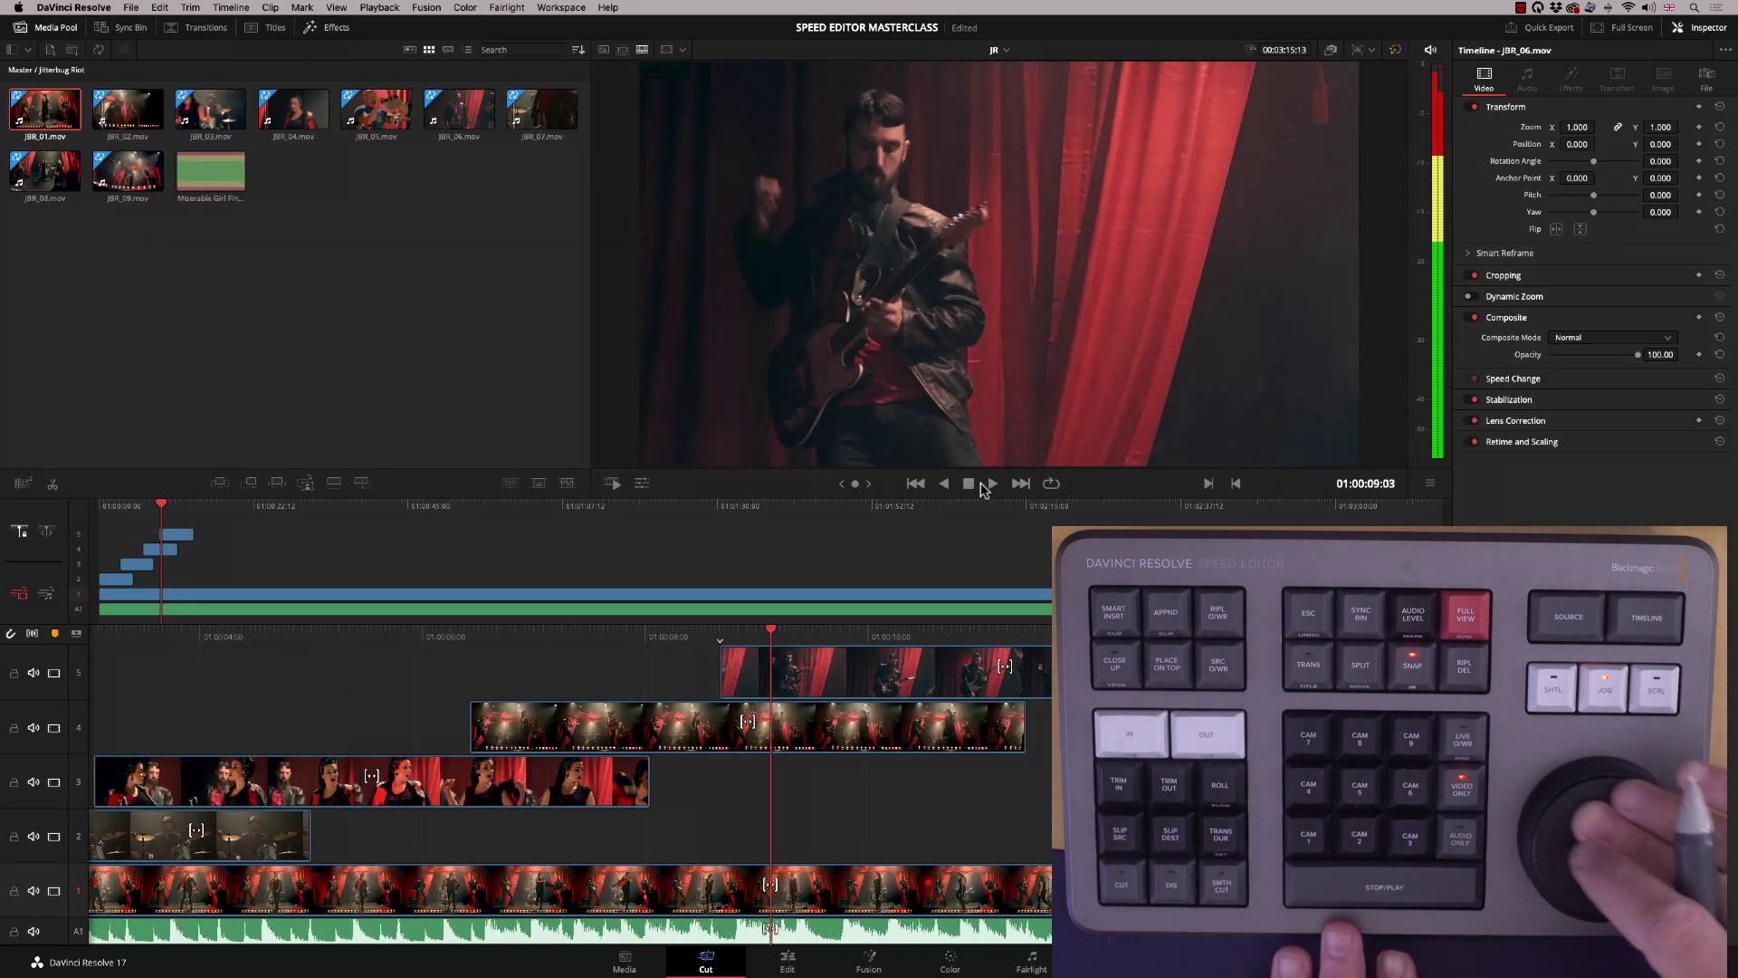
scroll(981, 484, up, 3)
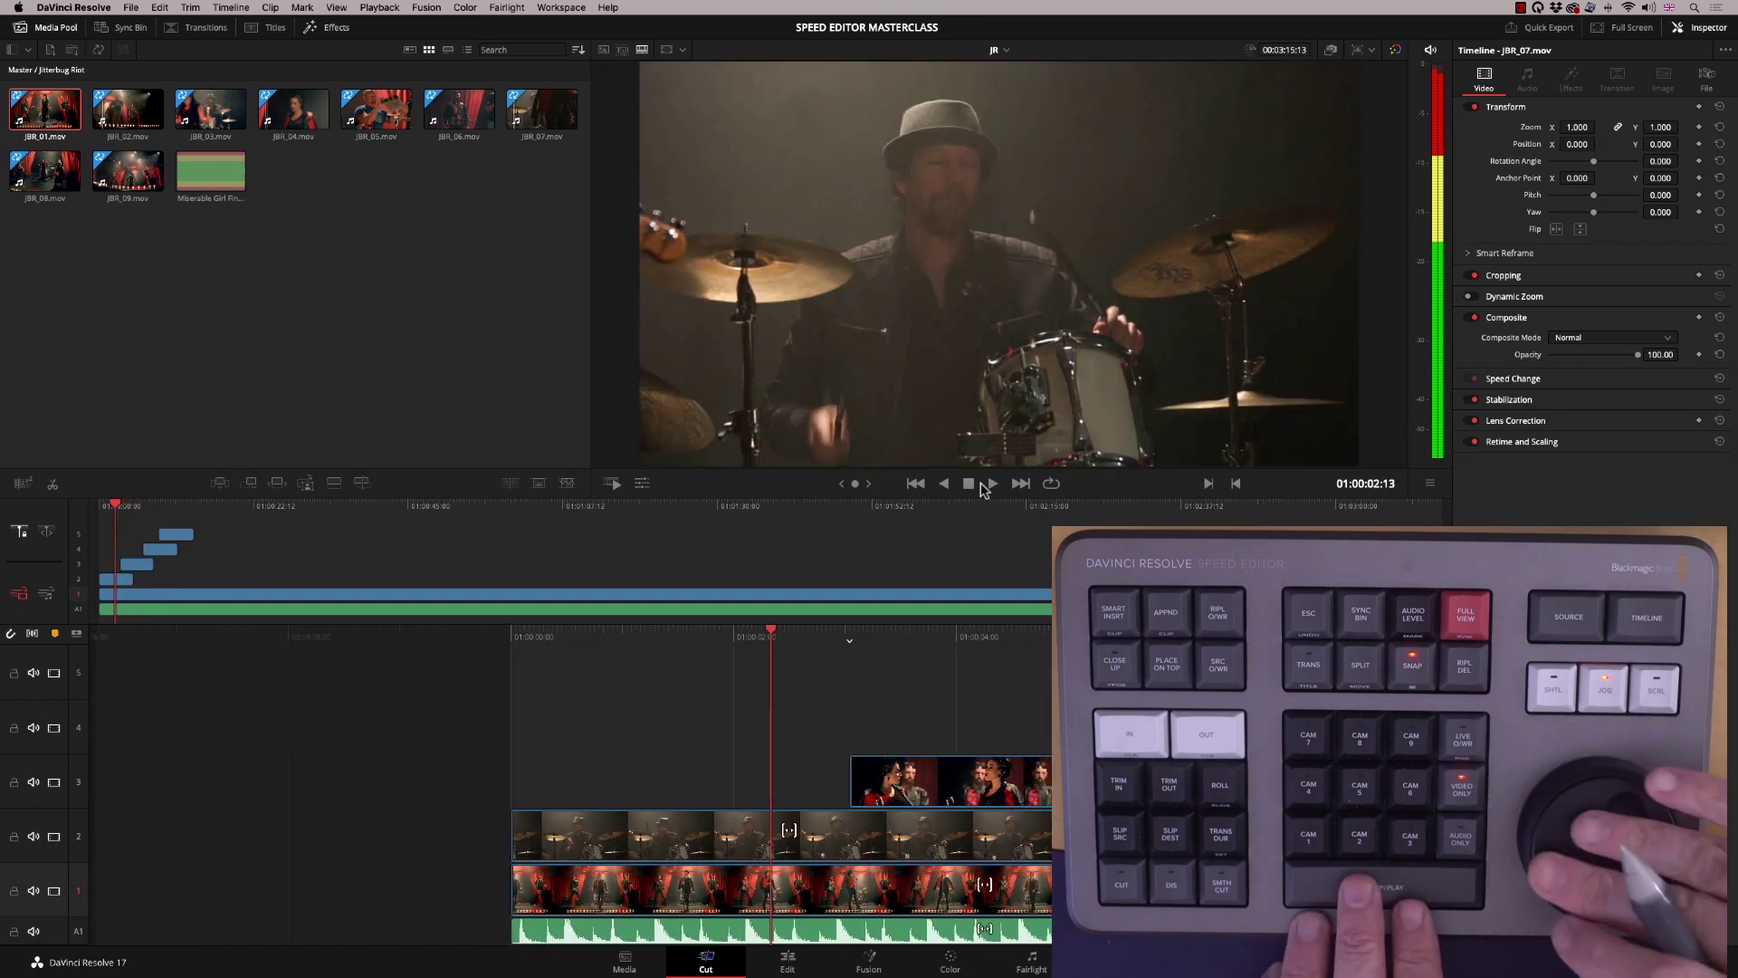
key(space)
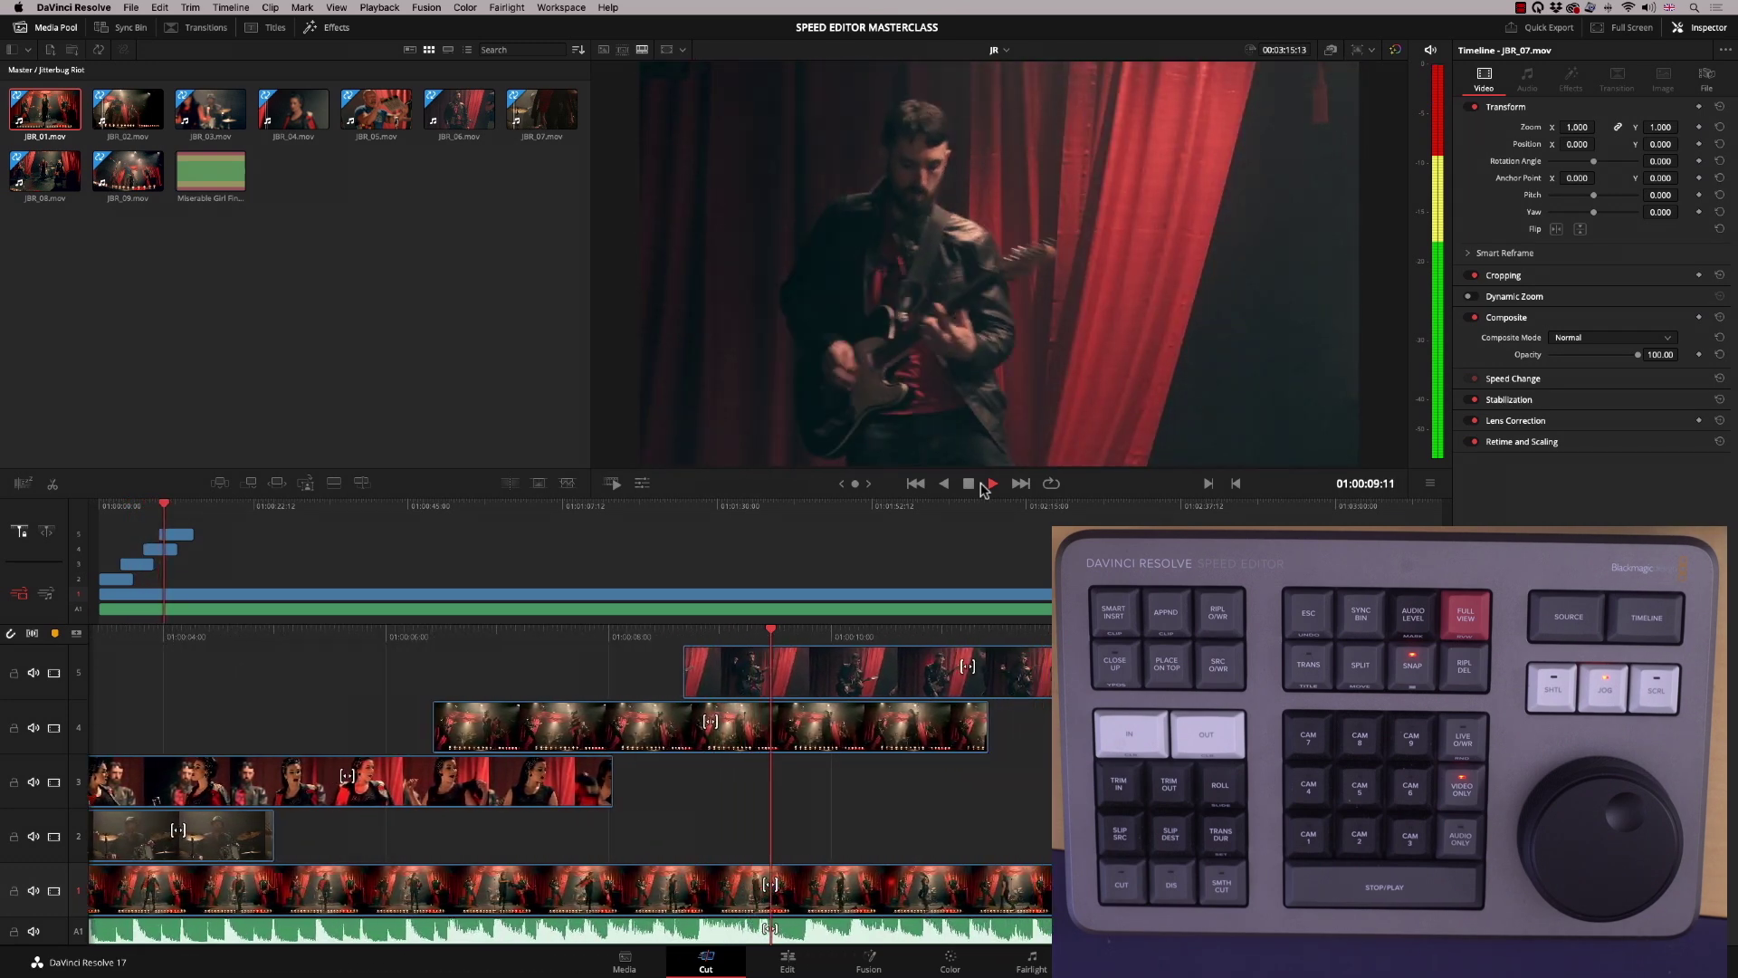
key(space)
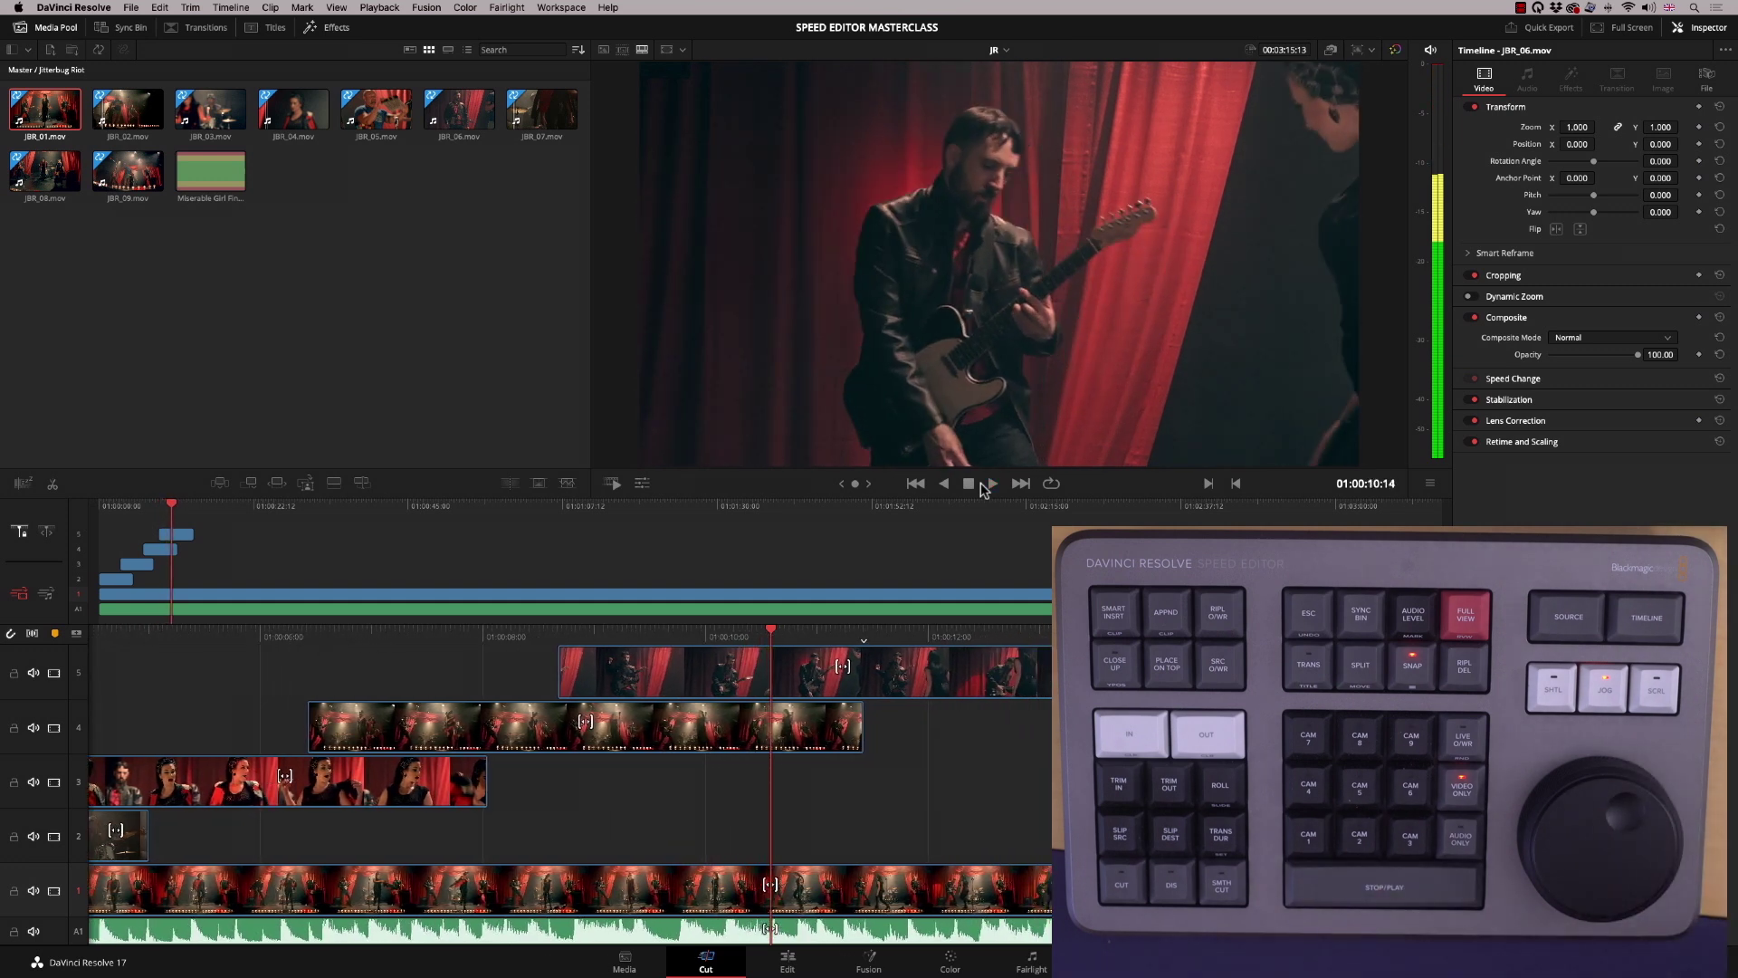
Trim the in point of the Camera 8 guitarist clip on the uppermost track about 20 frames earlier
key(Left)
key(Left)
key(Left)
key(Left)
key(Left)
key(Left)
key(Left)
key(Left)
key(Left)
key(Left)
key(Left)
key(Left)
key(Left)
key(Left)
key(Left)
key(Left)
key(Left)
key(Left)
key(Left)
key(Left)
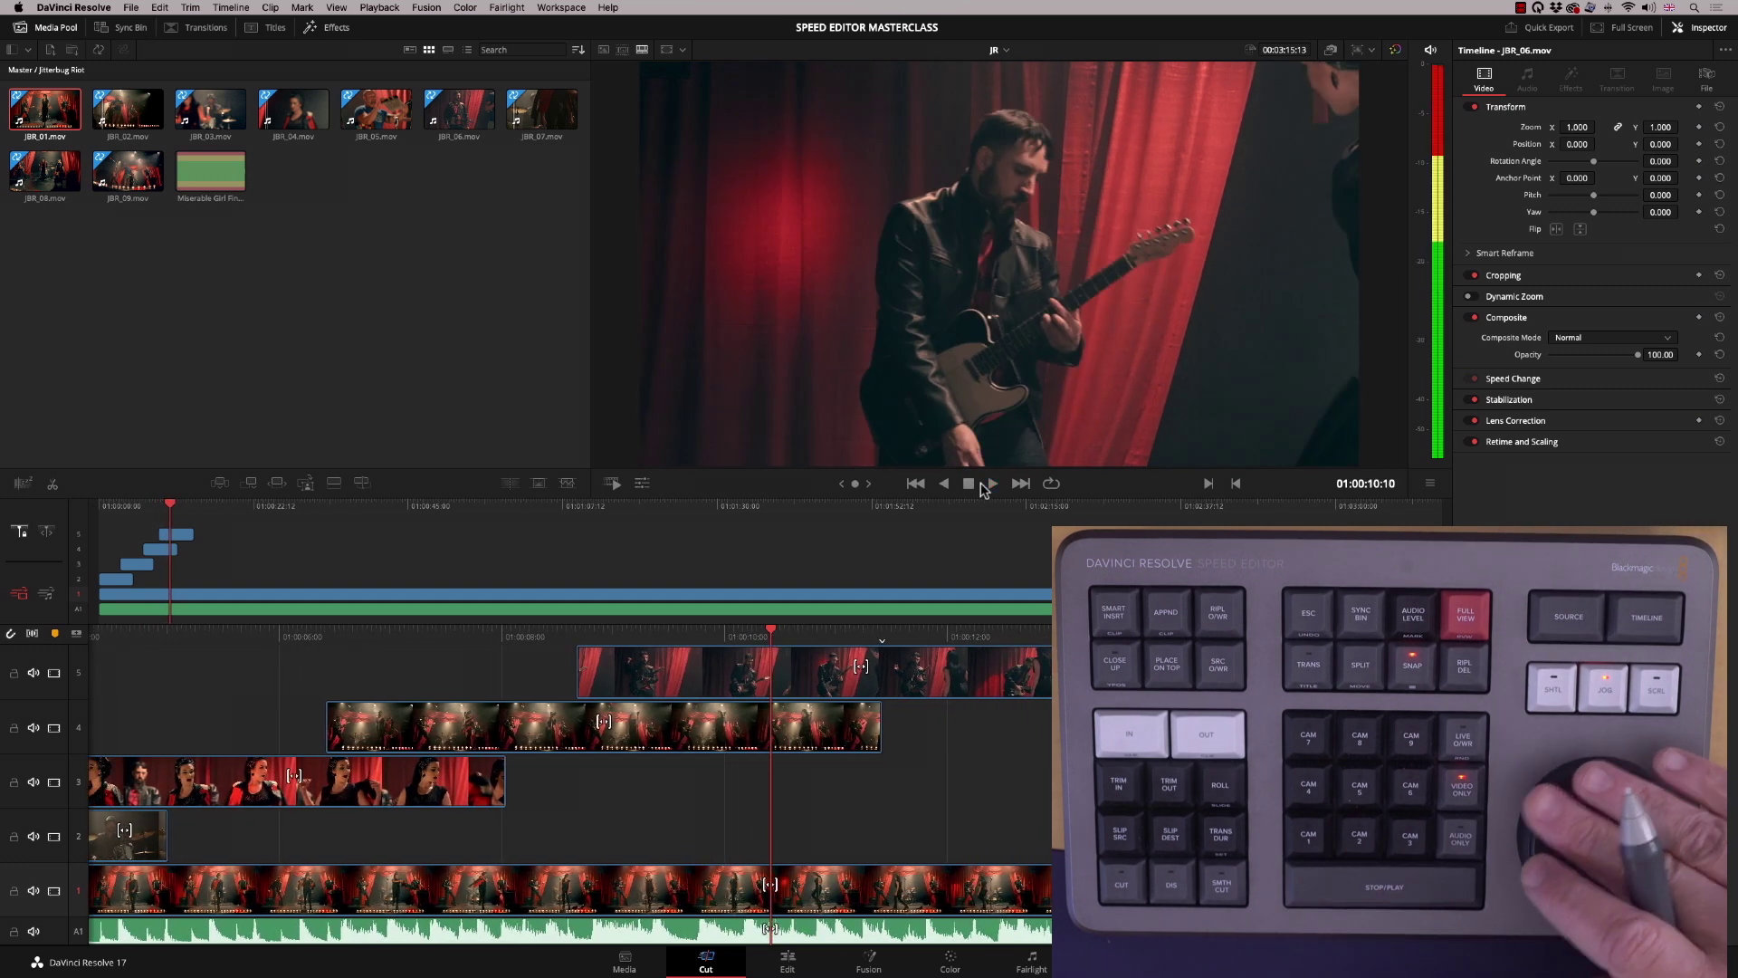
key(v)
key(comma)
key(comma)
key(comma)
key(comma)
key(comma)
key(comma)
key(comma)
key(comma)
key(comma)
key(comma)
key(comma)
key(comma)
key(comma)
key(comma)
key(comma)
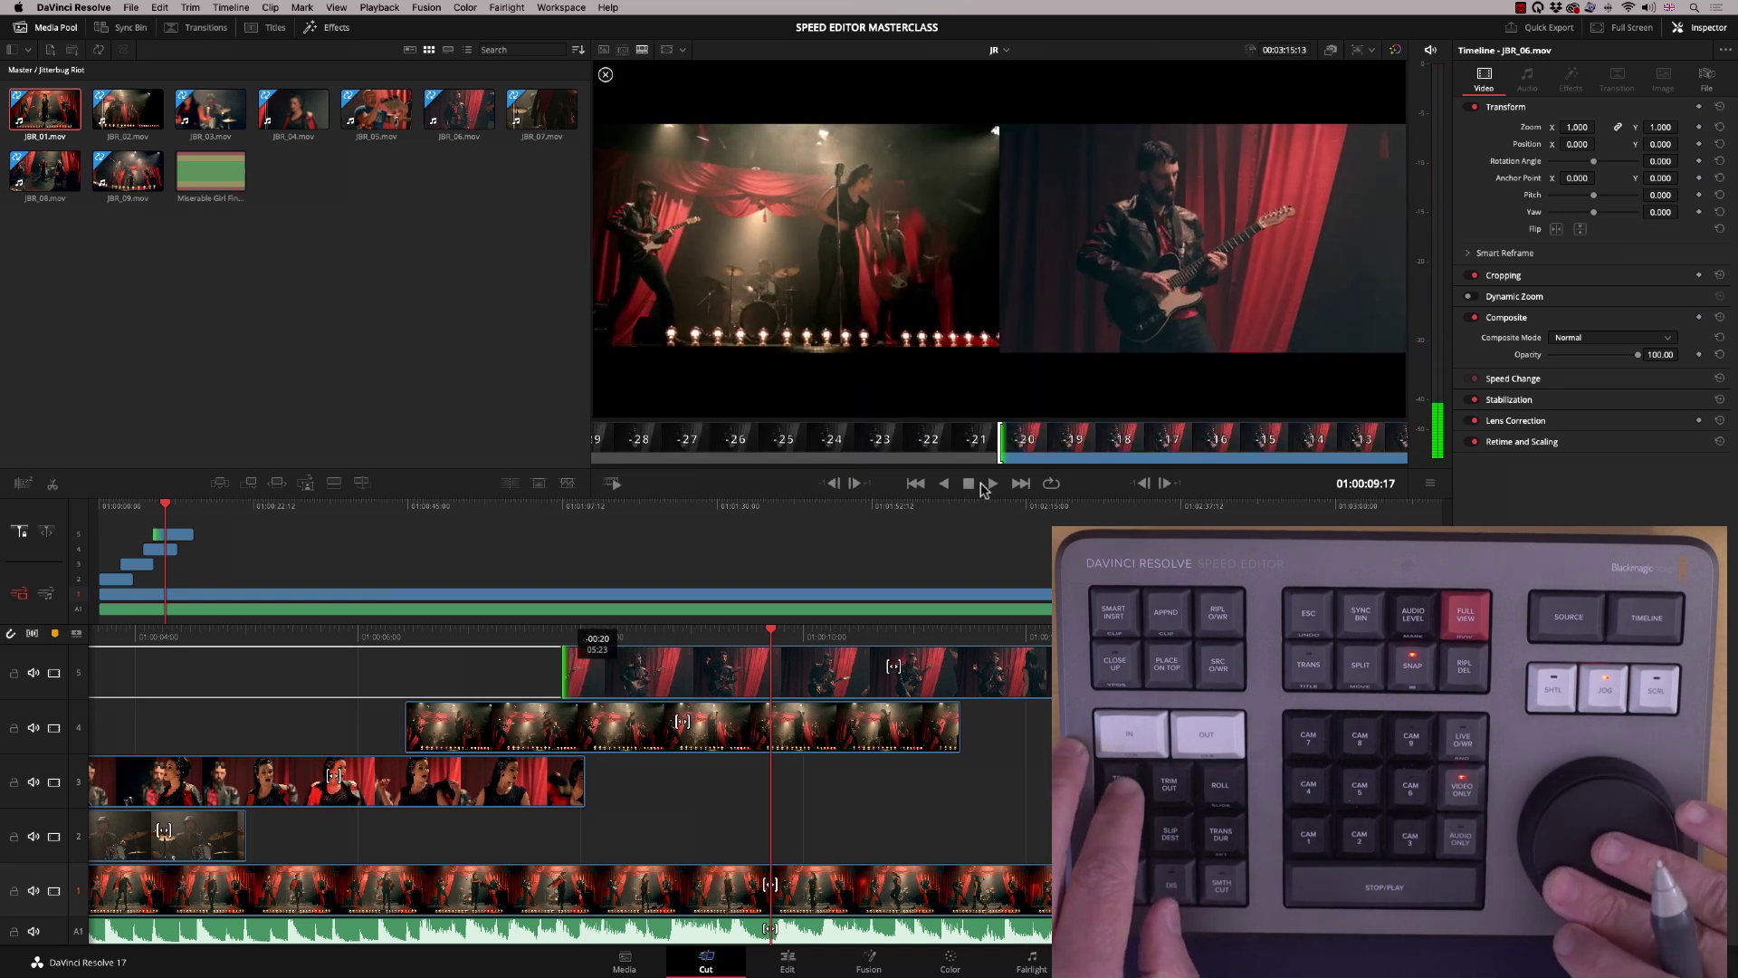
Move back before the retimed guitarist cut and play through it to check the new in point
key(shift+Left)
key(shift+Left)
key(shift+Left)
key(shift+Left)
key(shift+Left)
key(space)
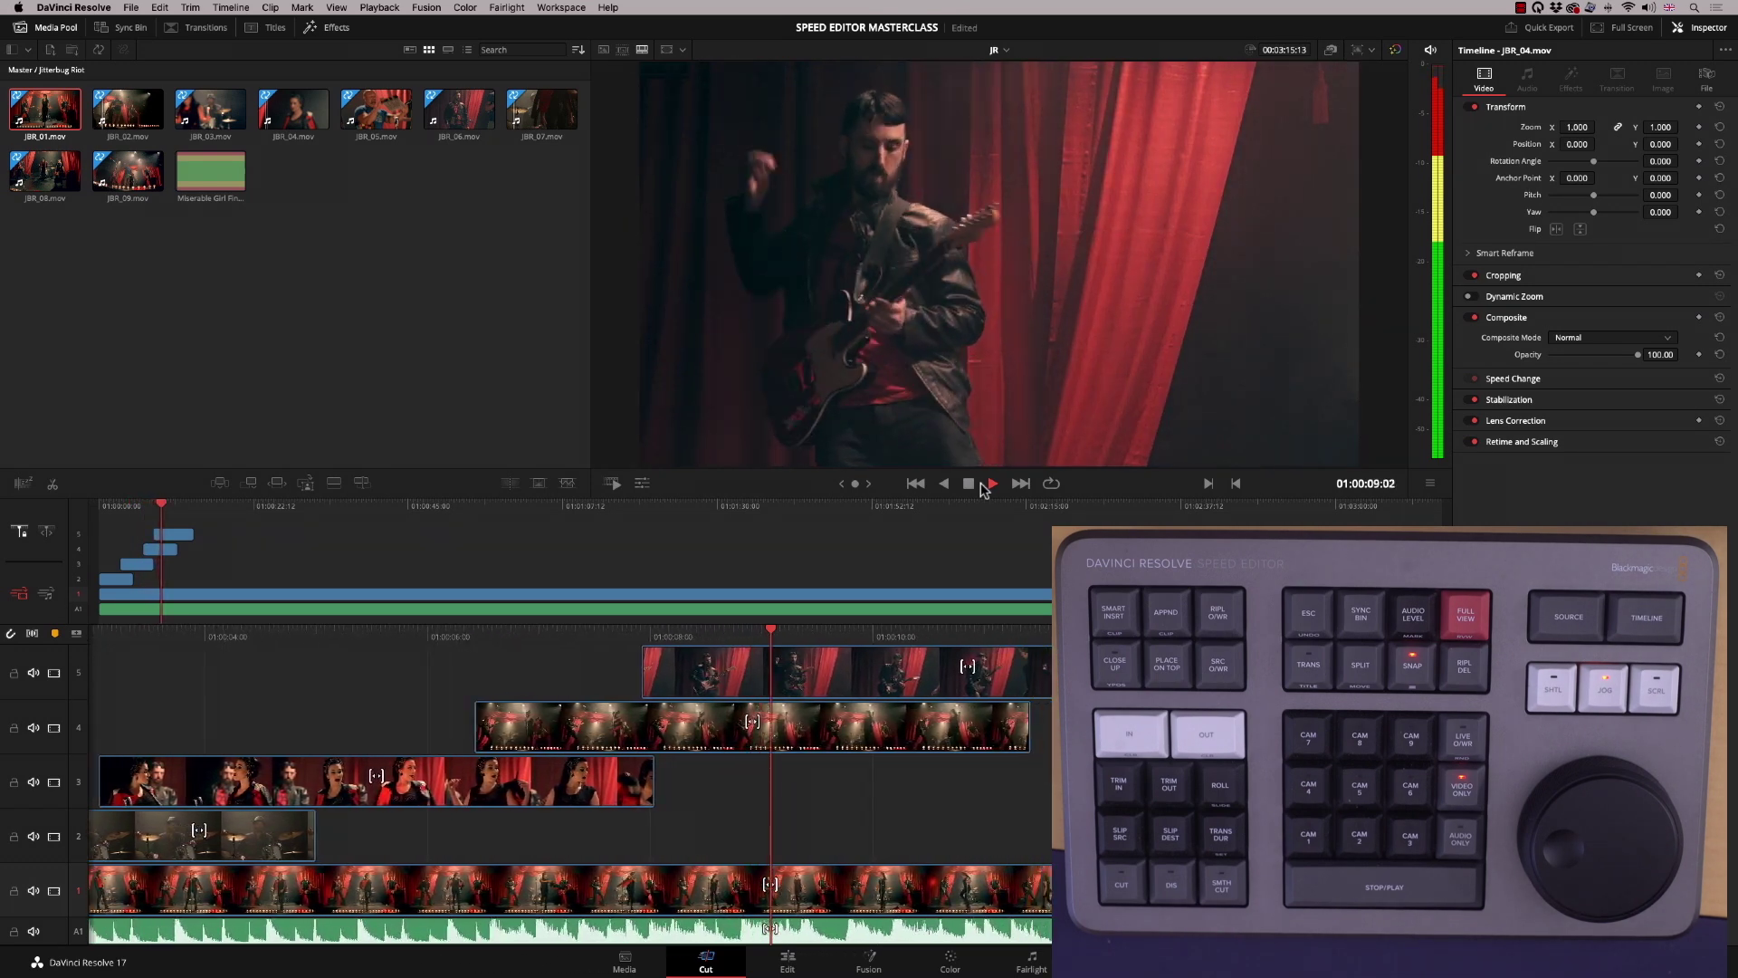
key(space)
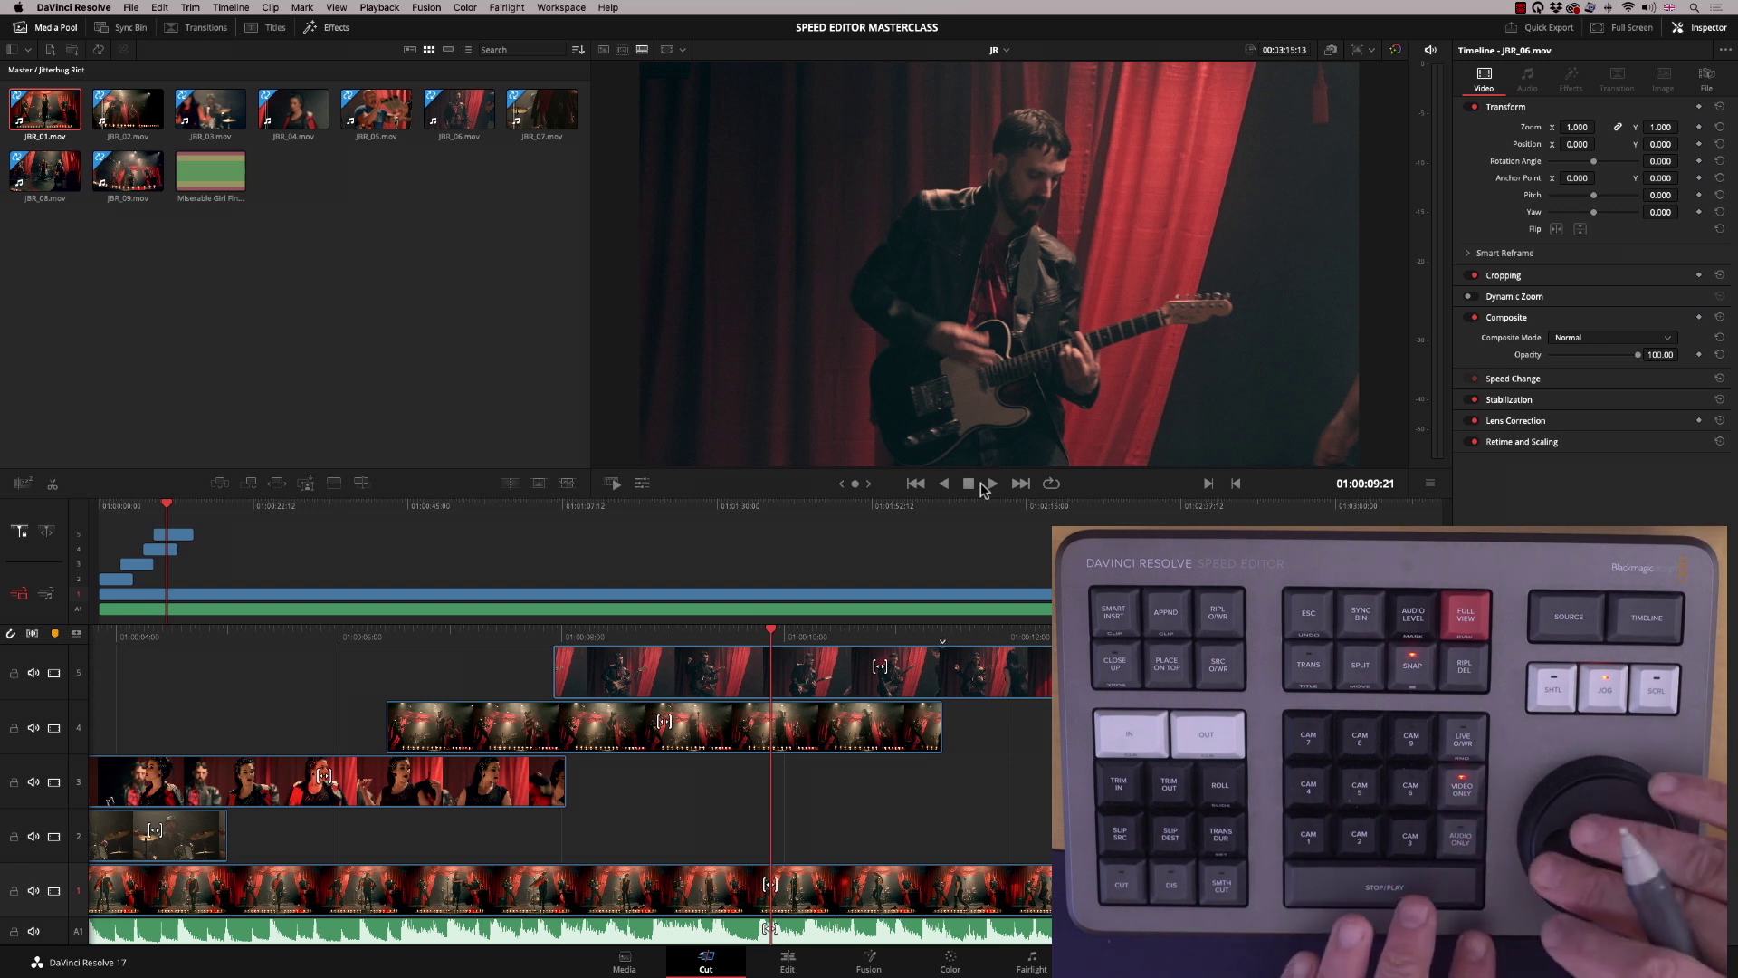
From 01:00:14:21, live-overwrite switched camera angles from the Sync Bin onto track 2 up to about 01:00:32:21
key(shift+Right)
key(shift+Right)
key(shift+Right)
key(shift+Right)
key(shift+Right)
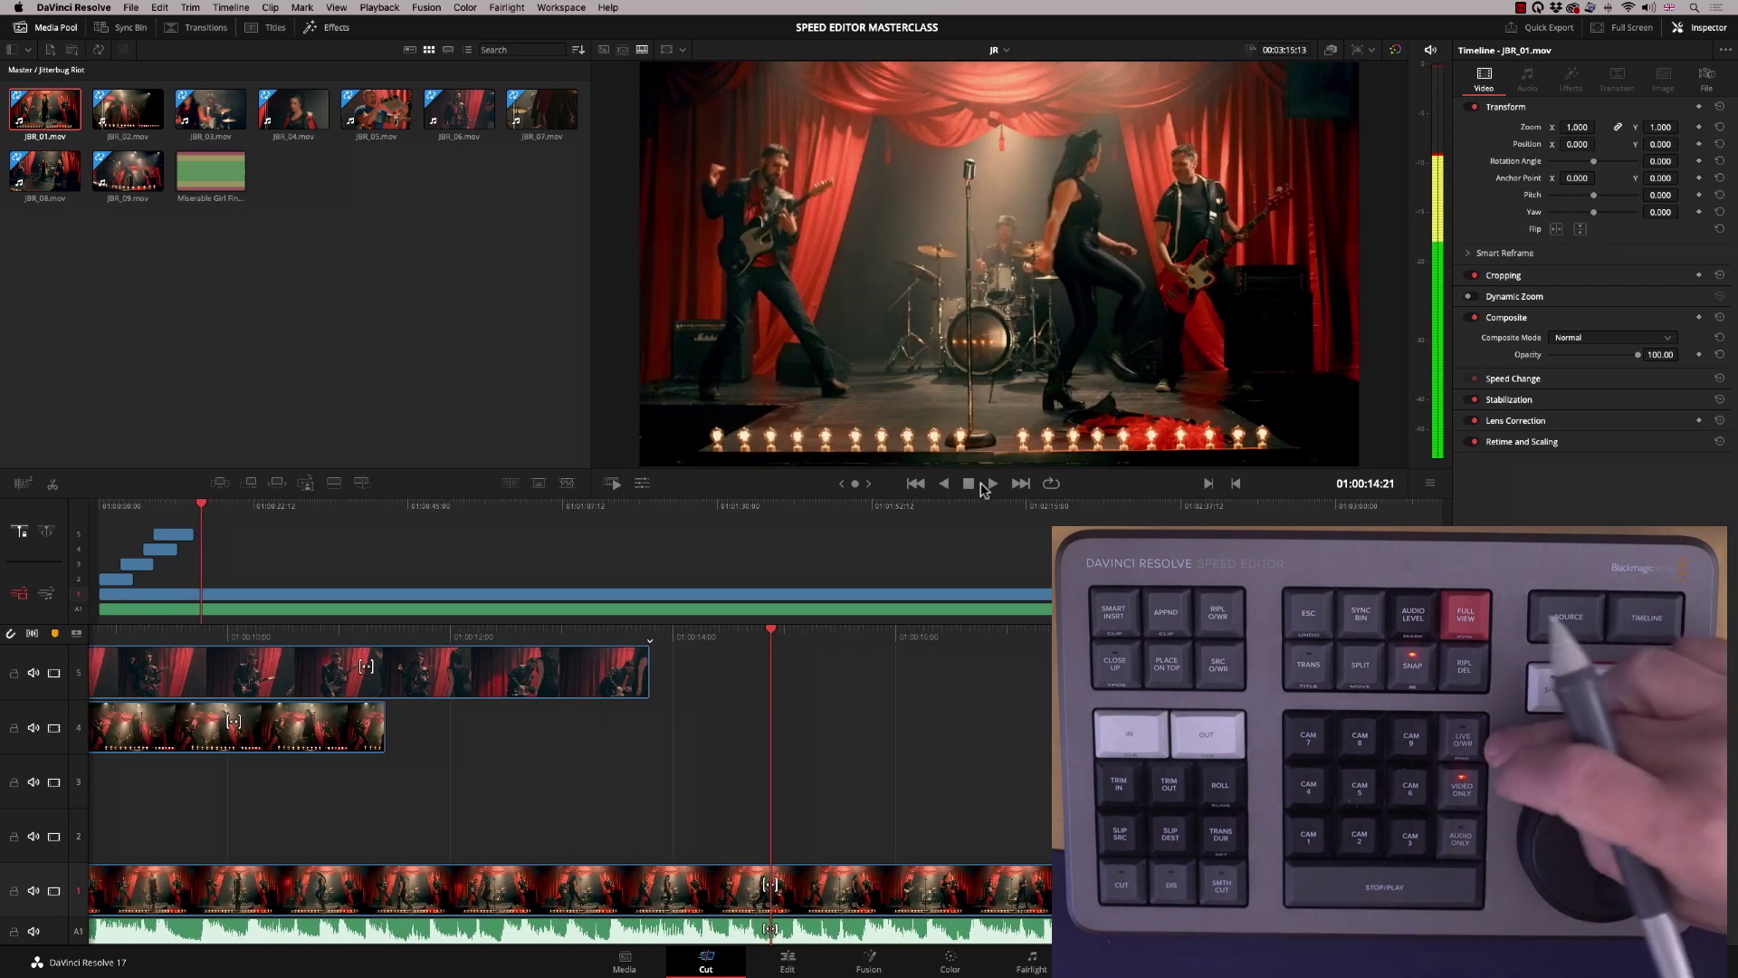
key(q)
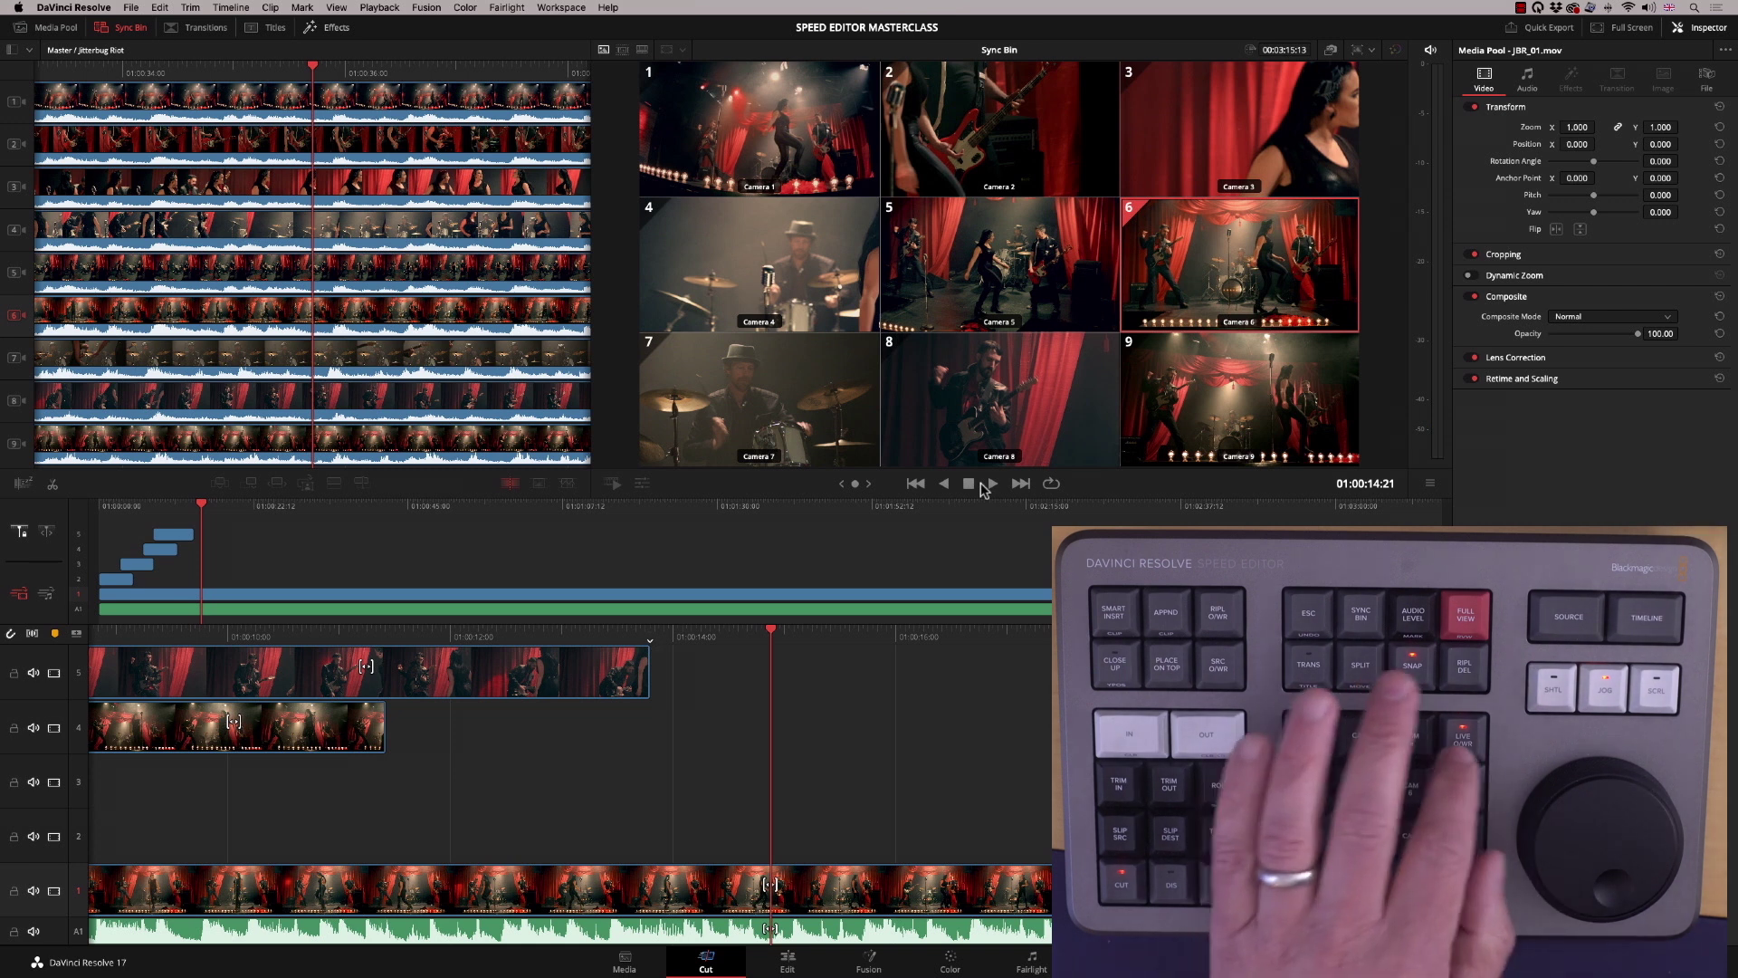
key(6)
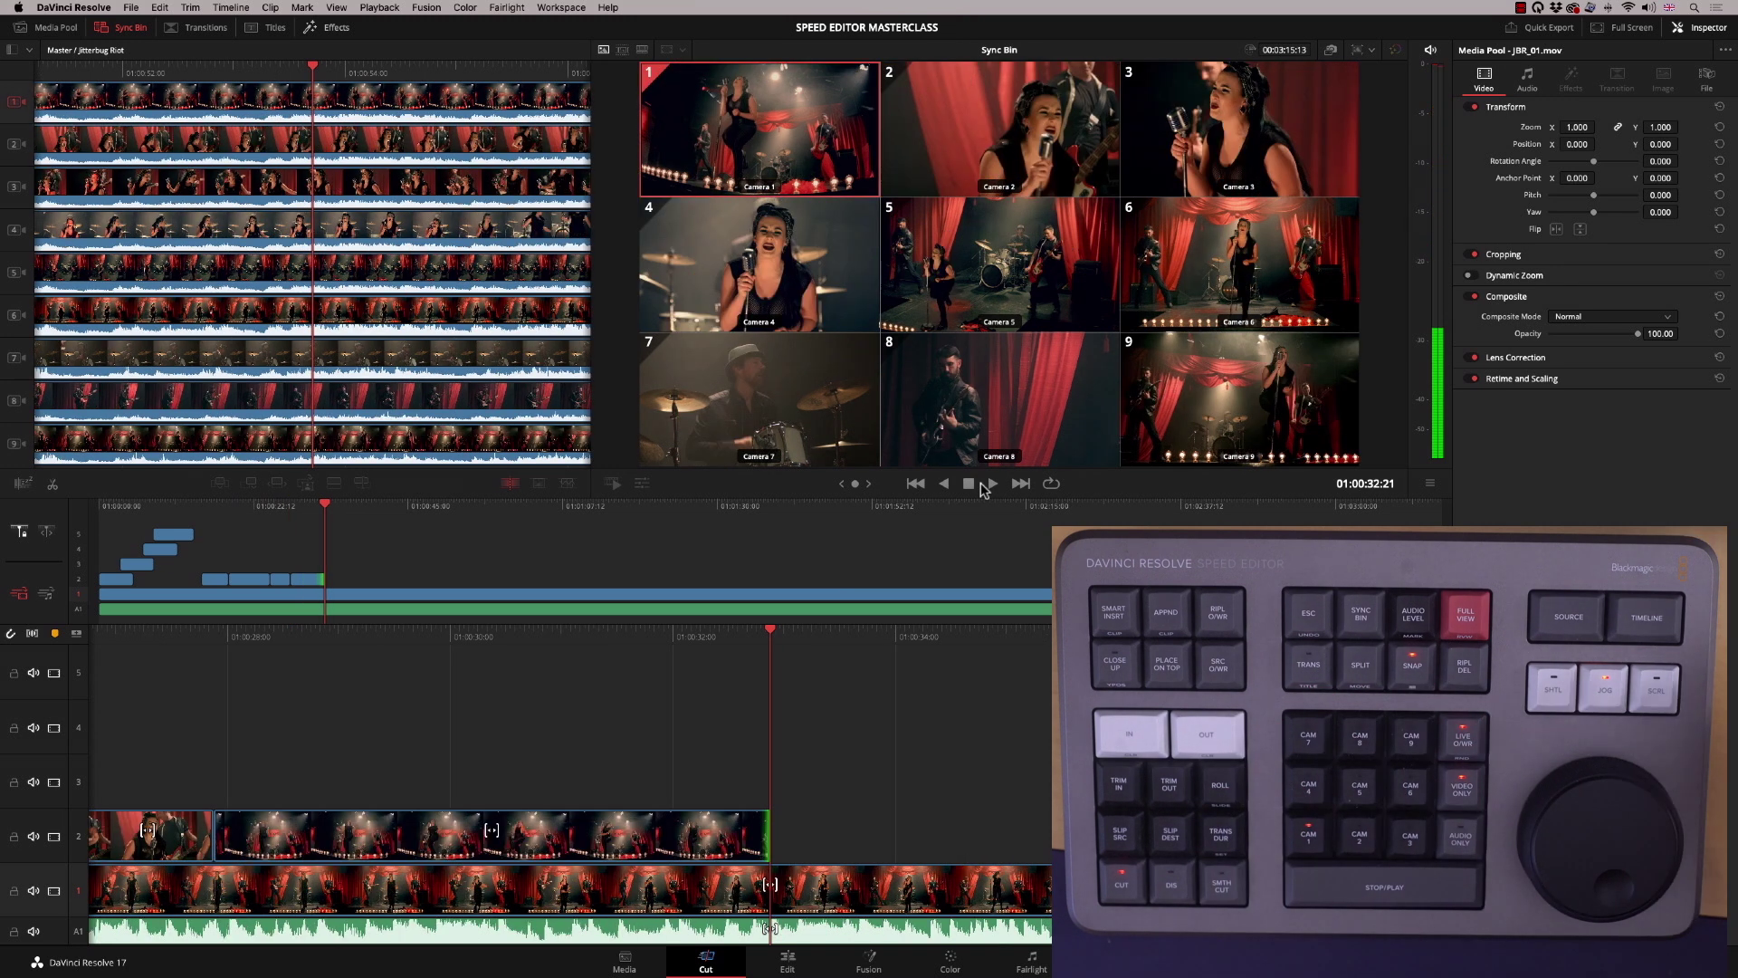
Return to the timeline, go back about 18 seconds to the start of the live-switched section and play it
key(q)
key(shift+Left)
key(shift+Left)
key(shift+Left)
key(shift+Left)
key(shift+Left)
key(shift+Left)
key(shift+Left)
key(shift+Left)
key(shift+Left)
key(shift+Left)
key(shift+Left)
key(shift+Left)
key(shift+Left)
key(shift+Left)
key(shift+Left)
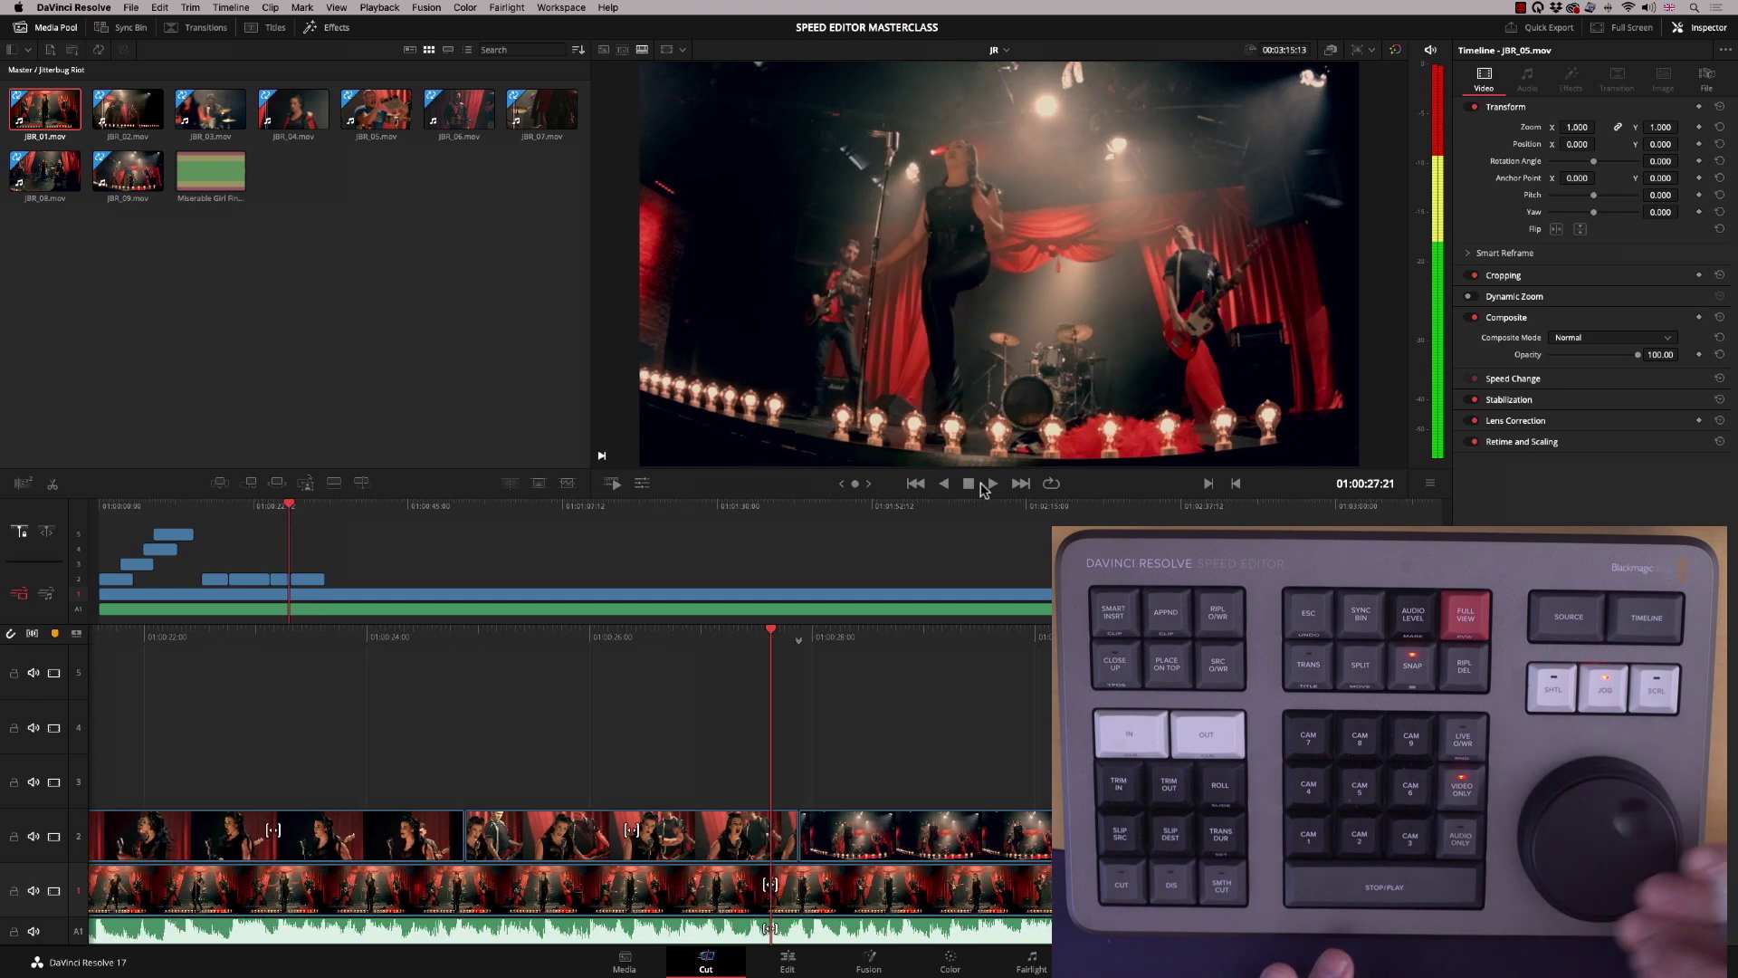
key(shift+Left)
key(shift+Left)
key(shift+Left)
key(space)
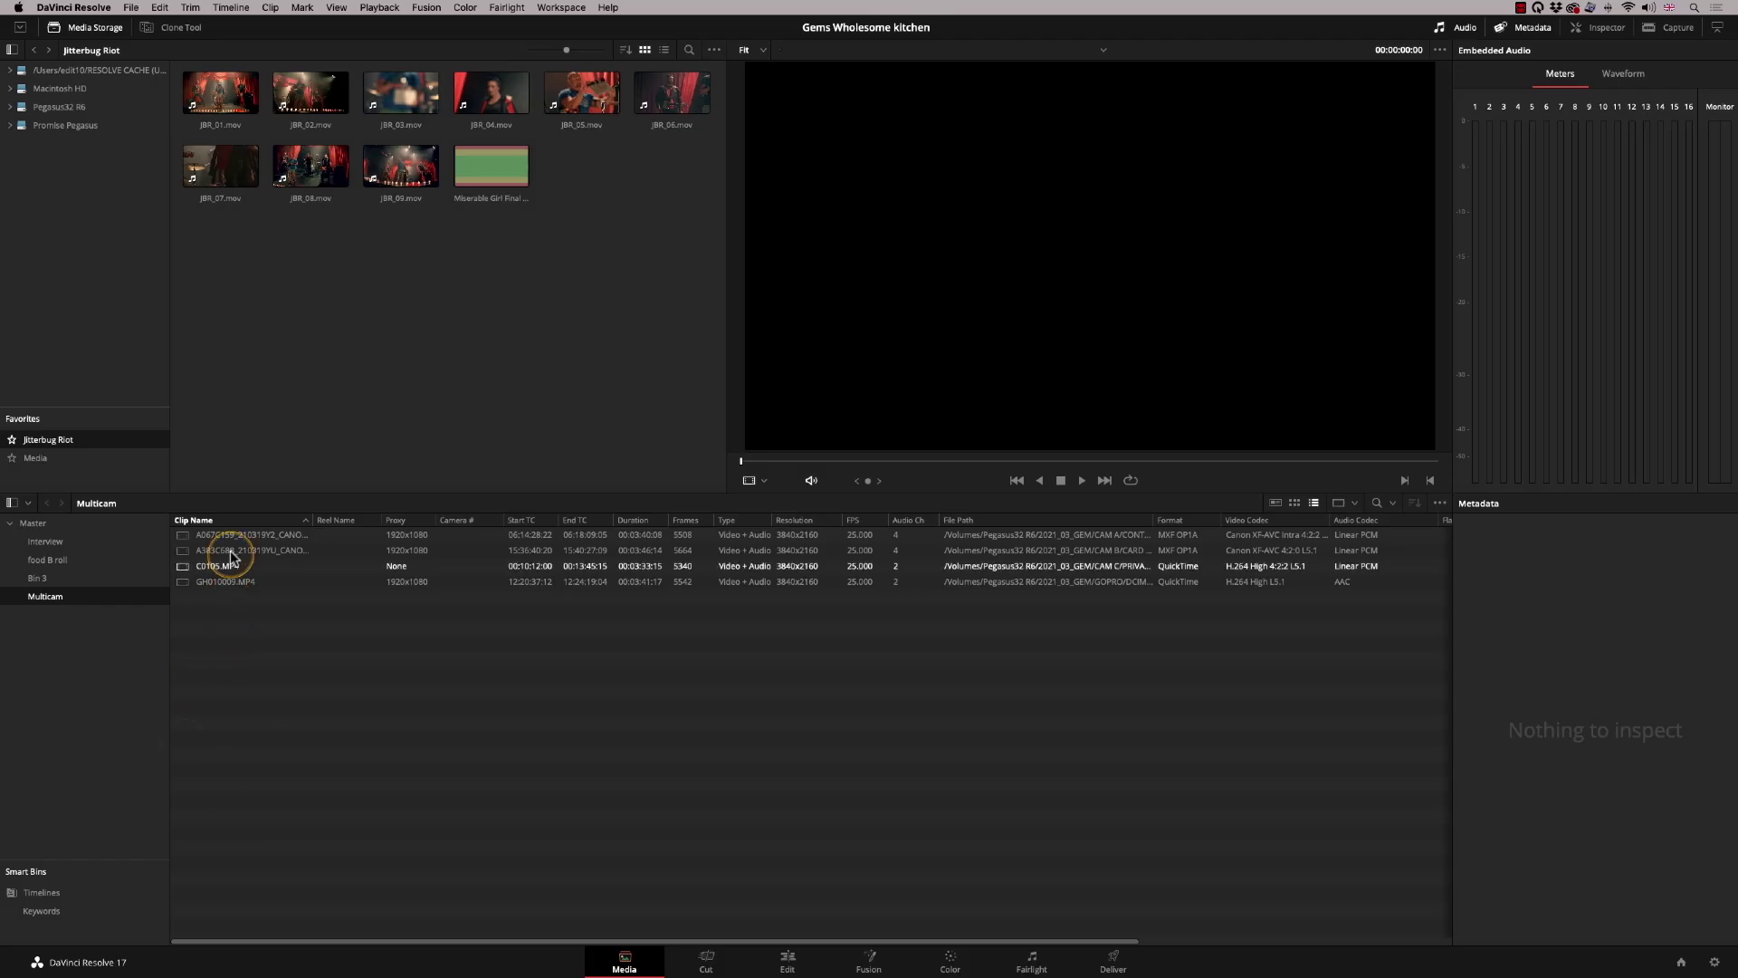
Preview each of the four kitchen camera clips in the Multicam bin to identify their angles
click(190, 534)
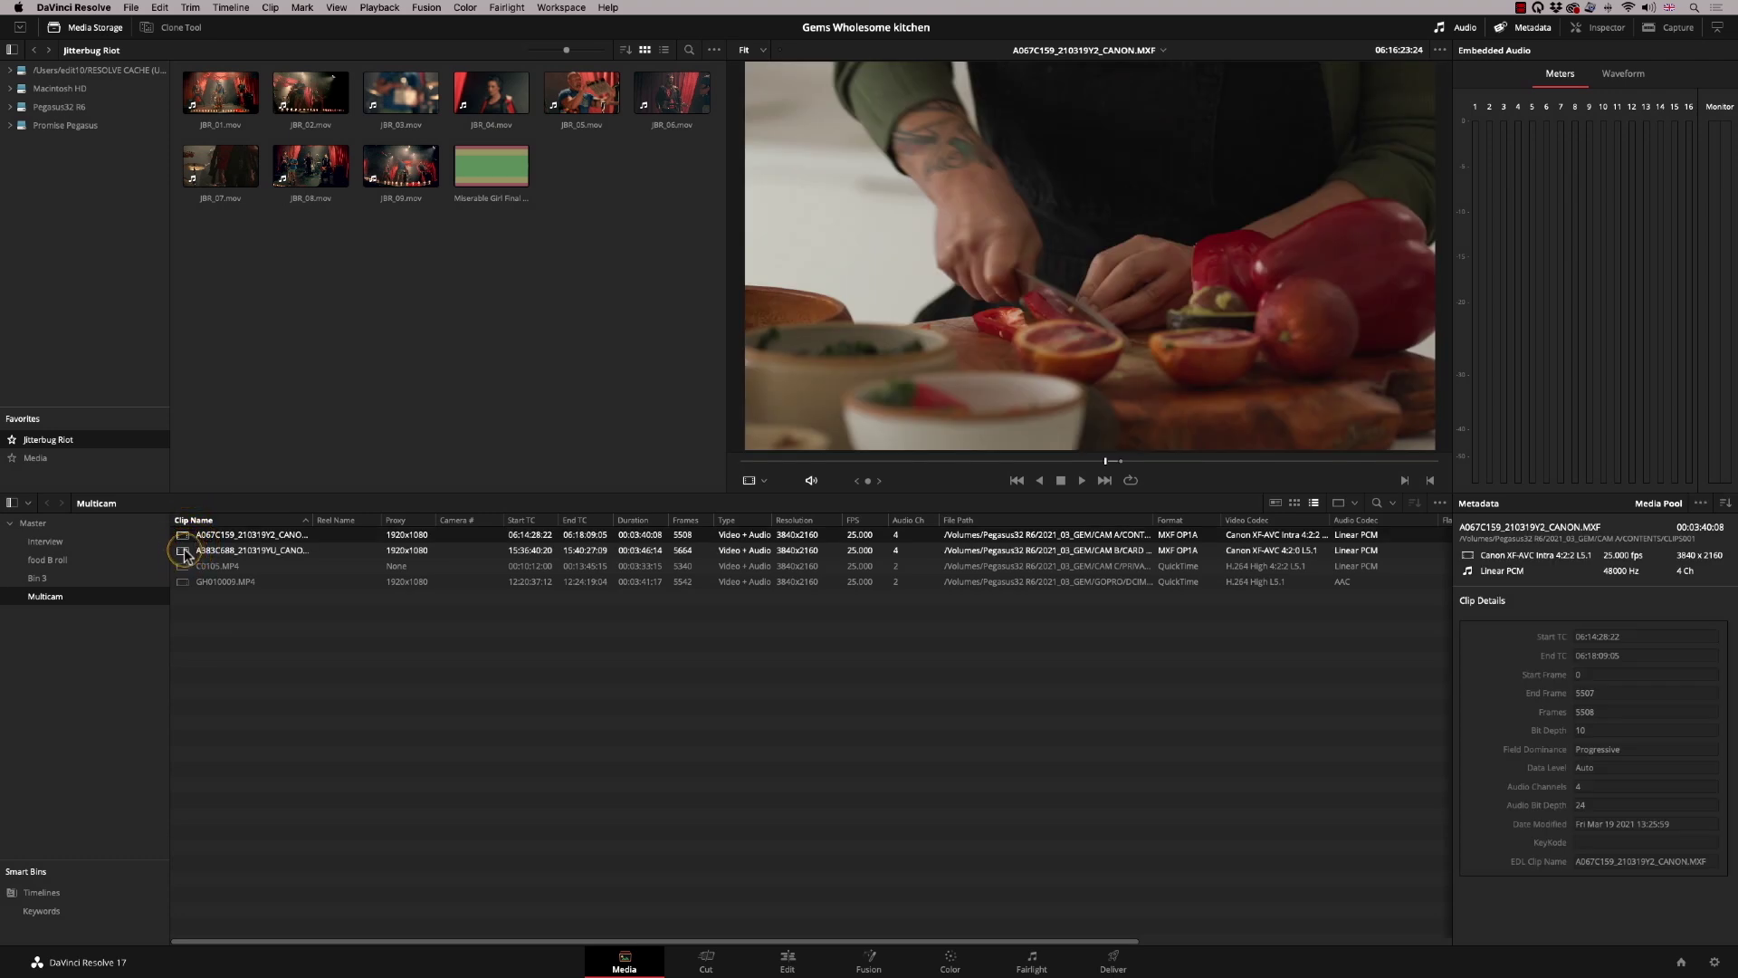
click(185, 551)
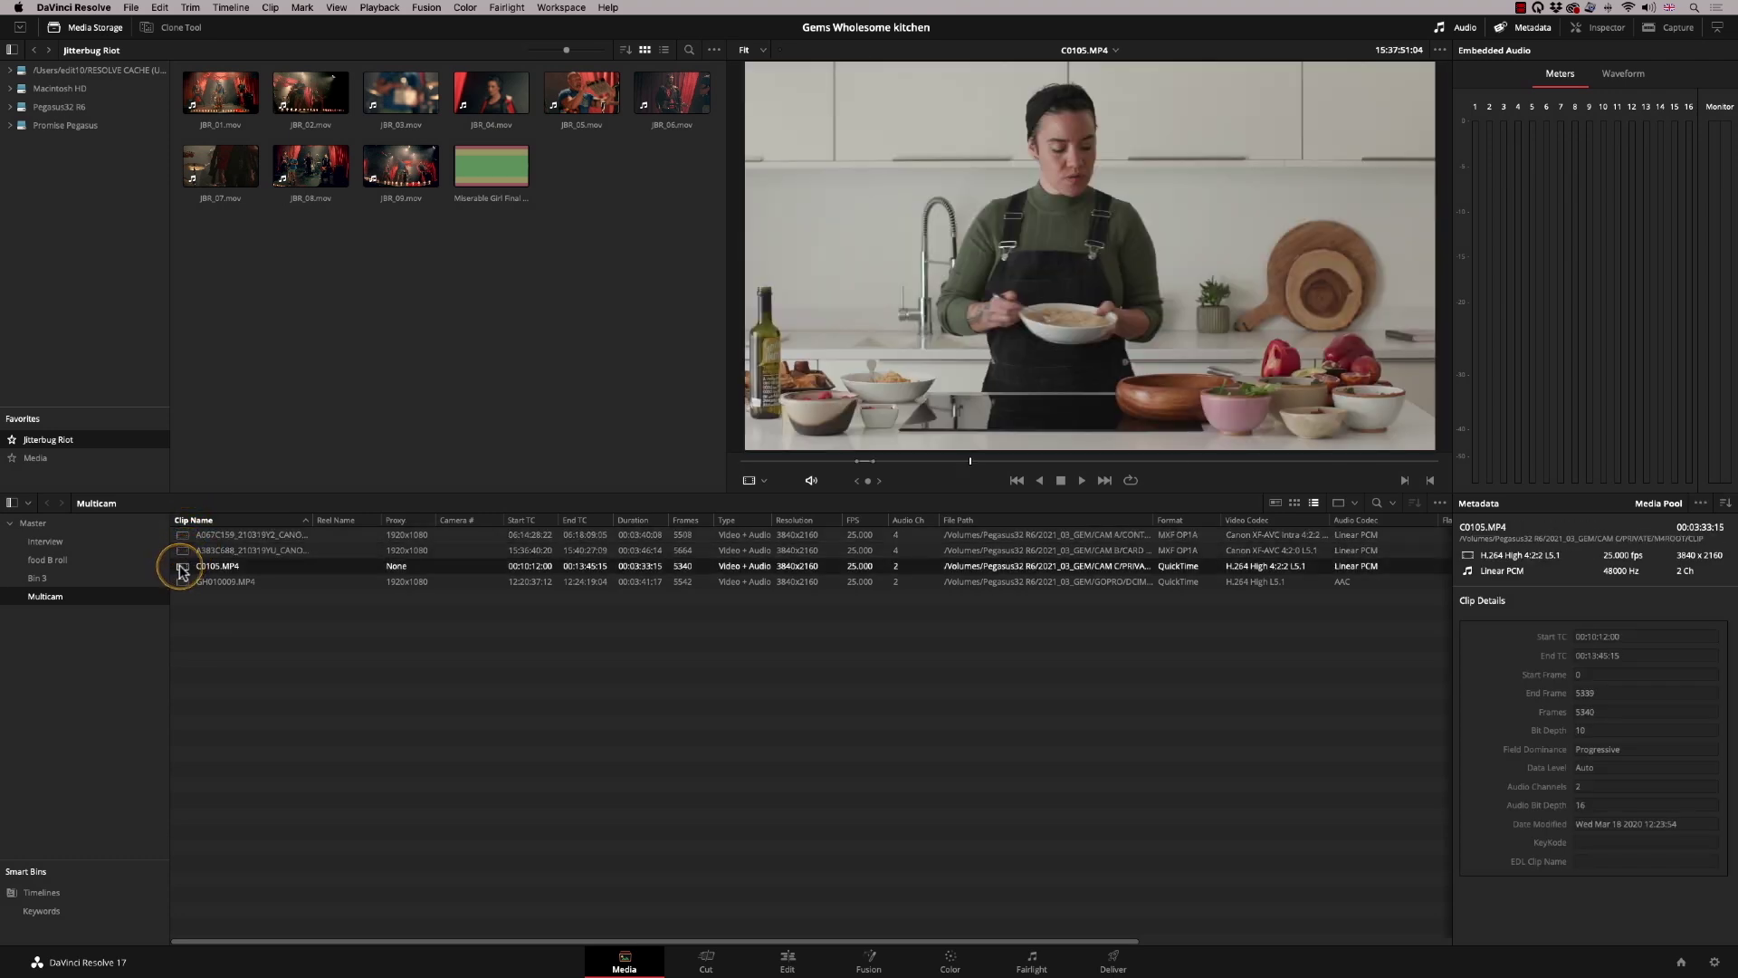
click(185, 551)
click(189, 535)
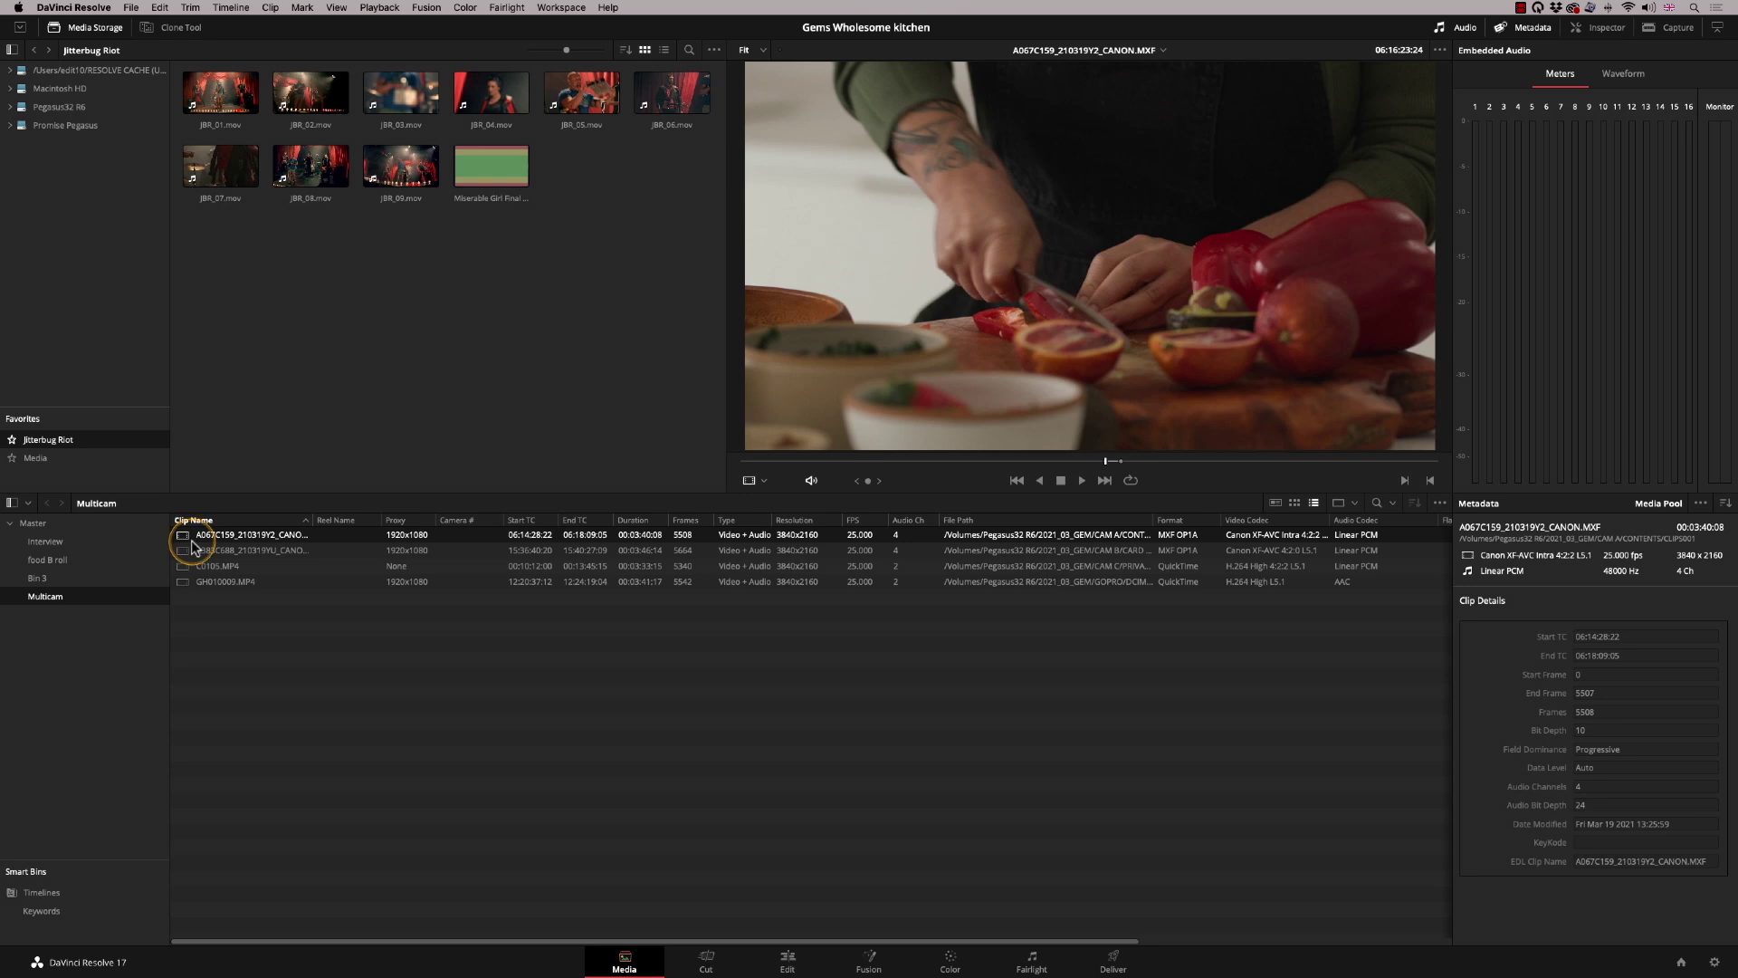
click(193, 550)
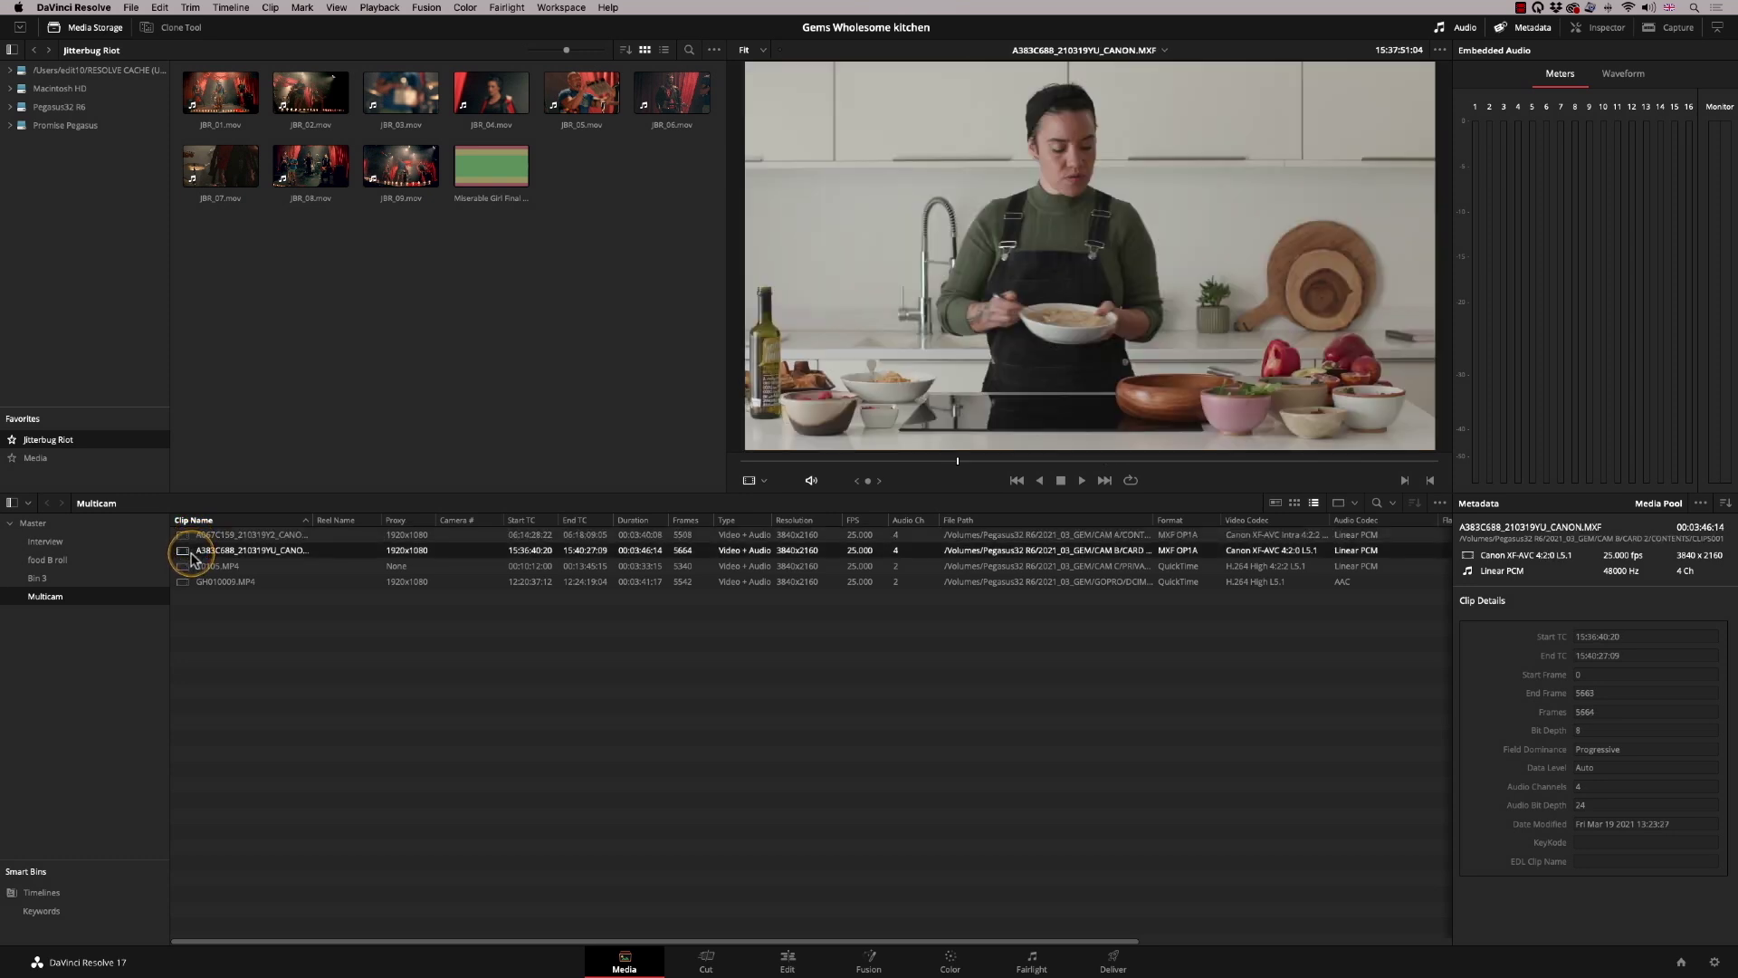
click(187, 567)
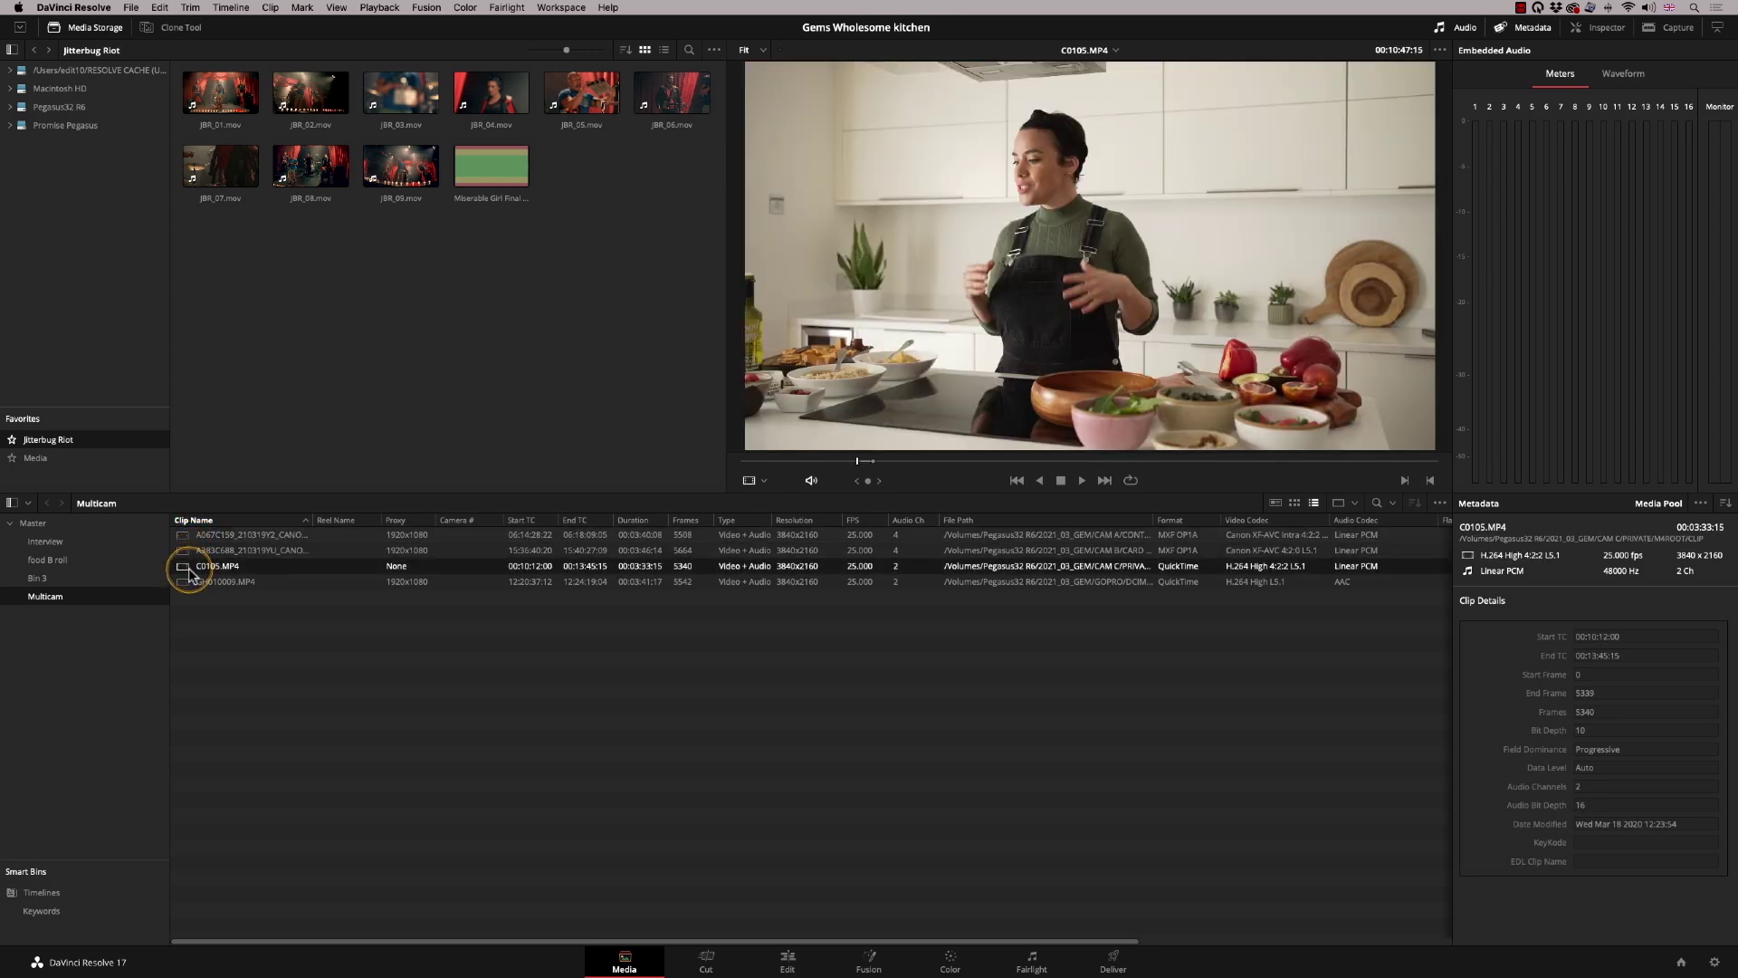
click(189, 583)
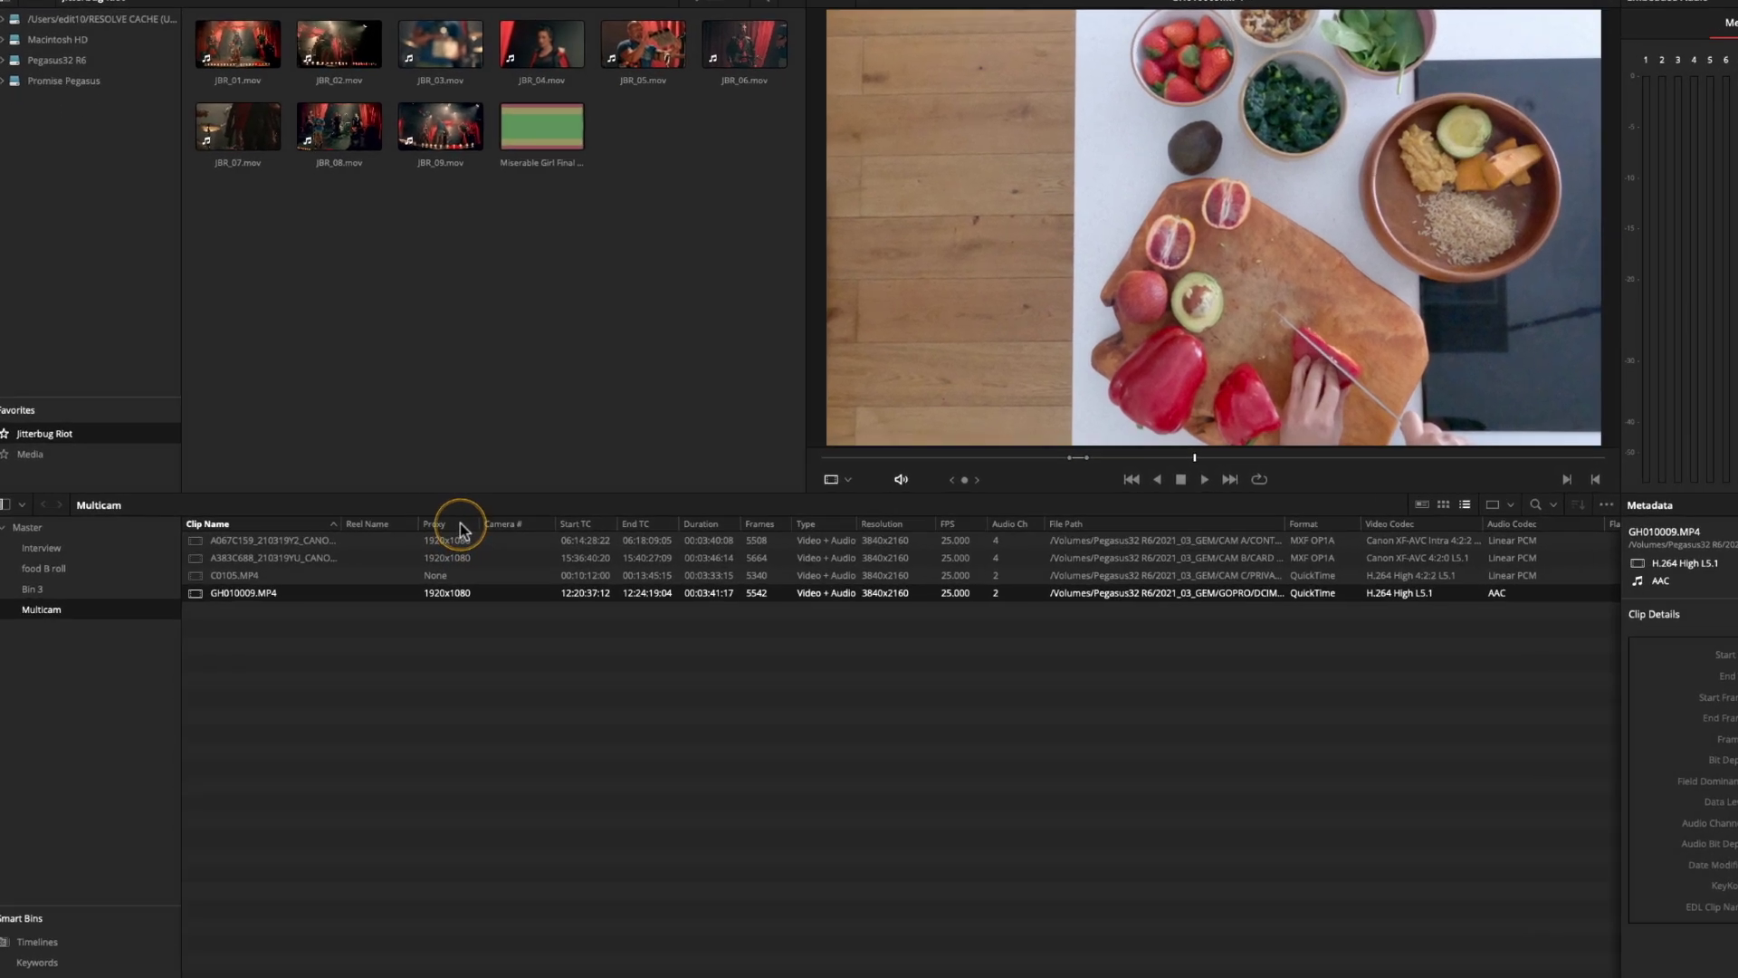
Check the available metadata columns and generate proxy media for the C0105.MP4 clip in the Multicam bin
right_click(412, 528)
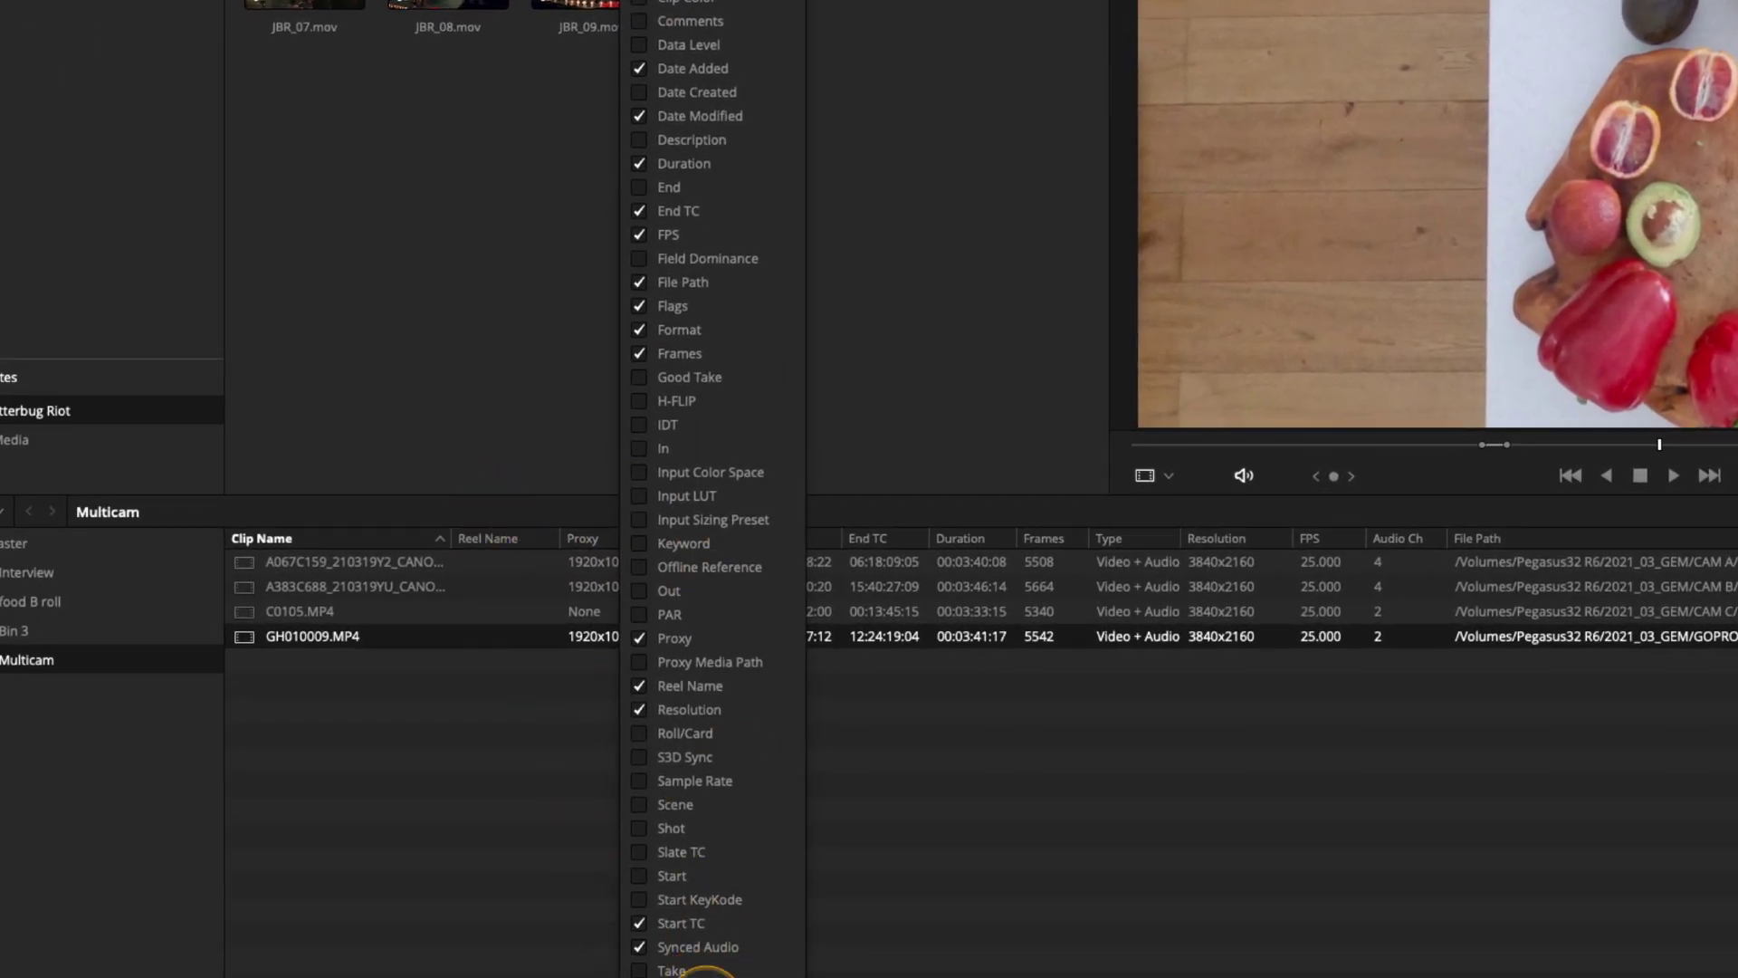
click(593, 728)
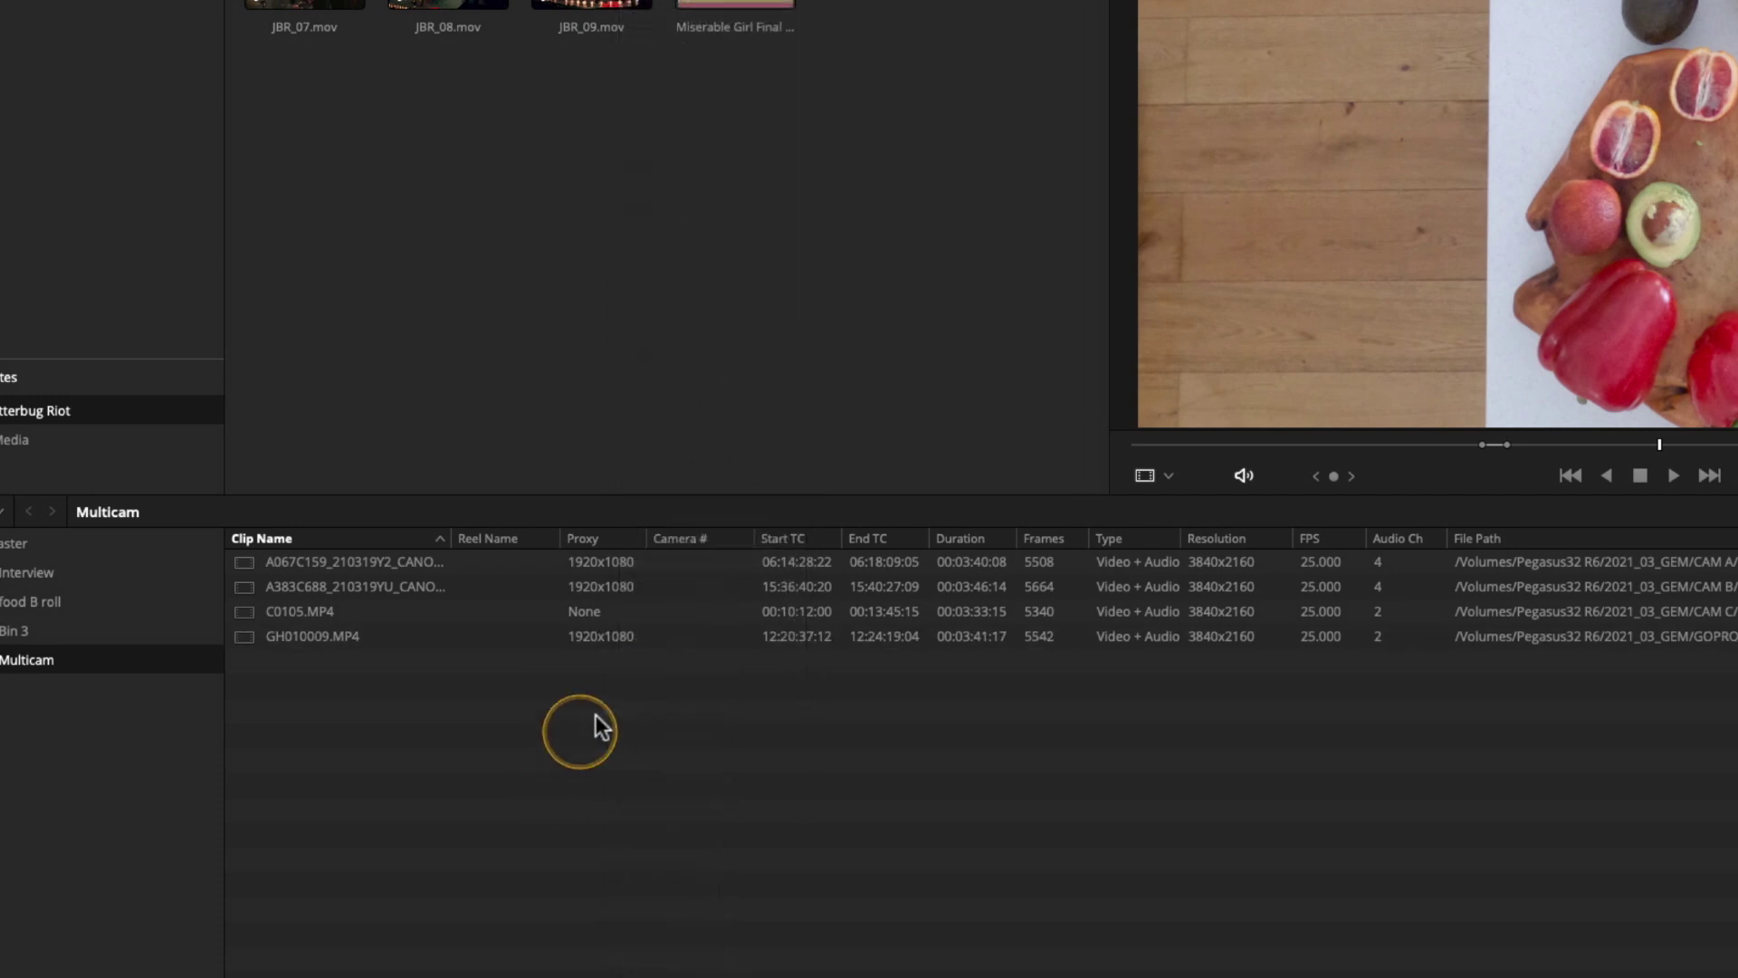
right_click(592, 611)
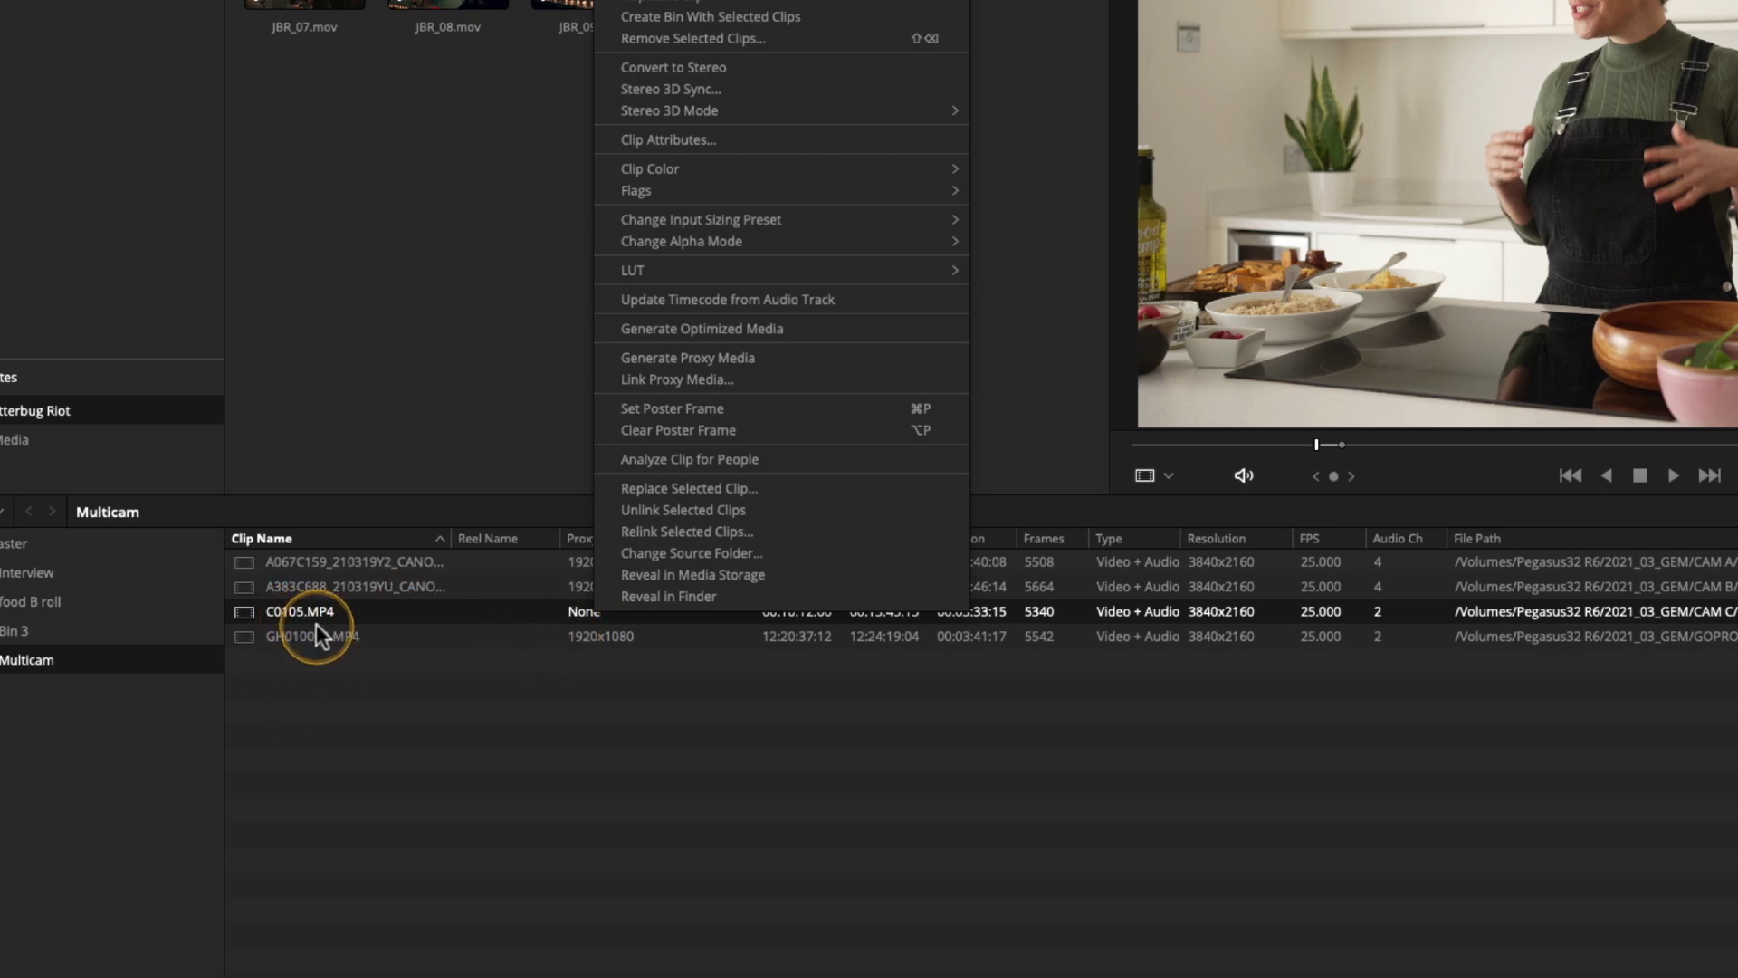
click(634, 357)
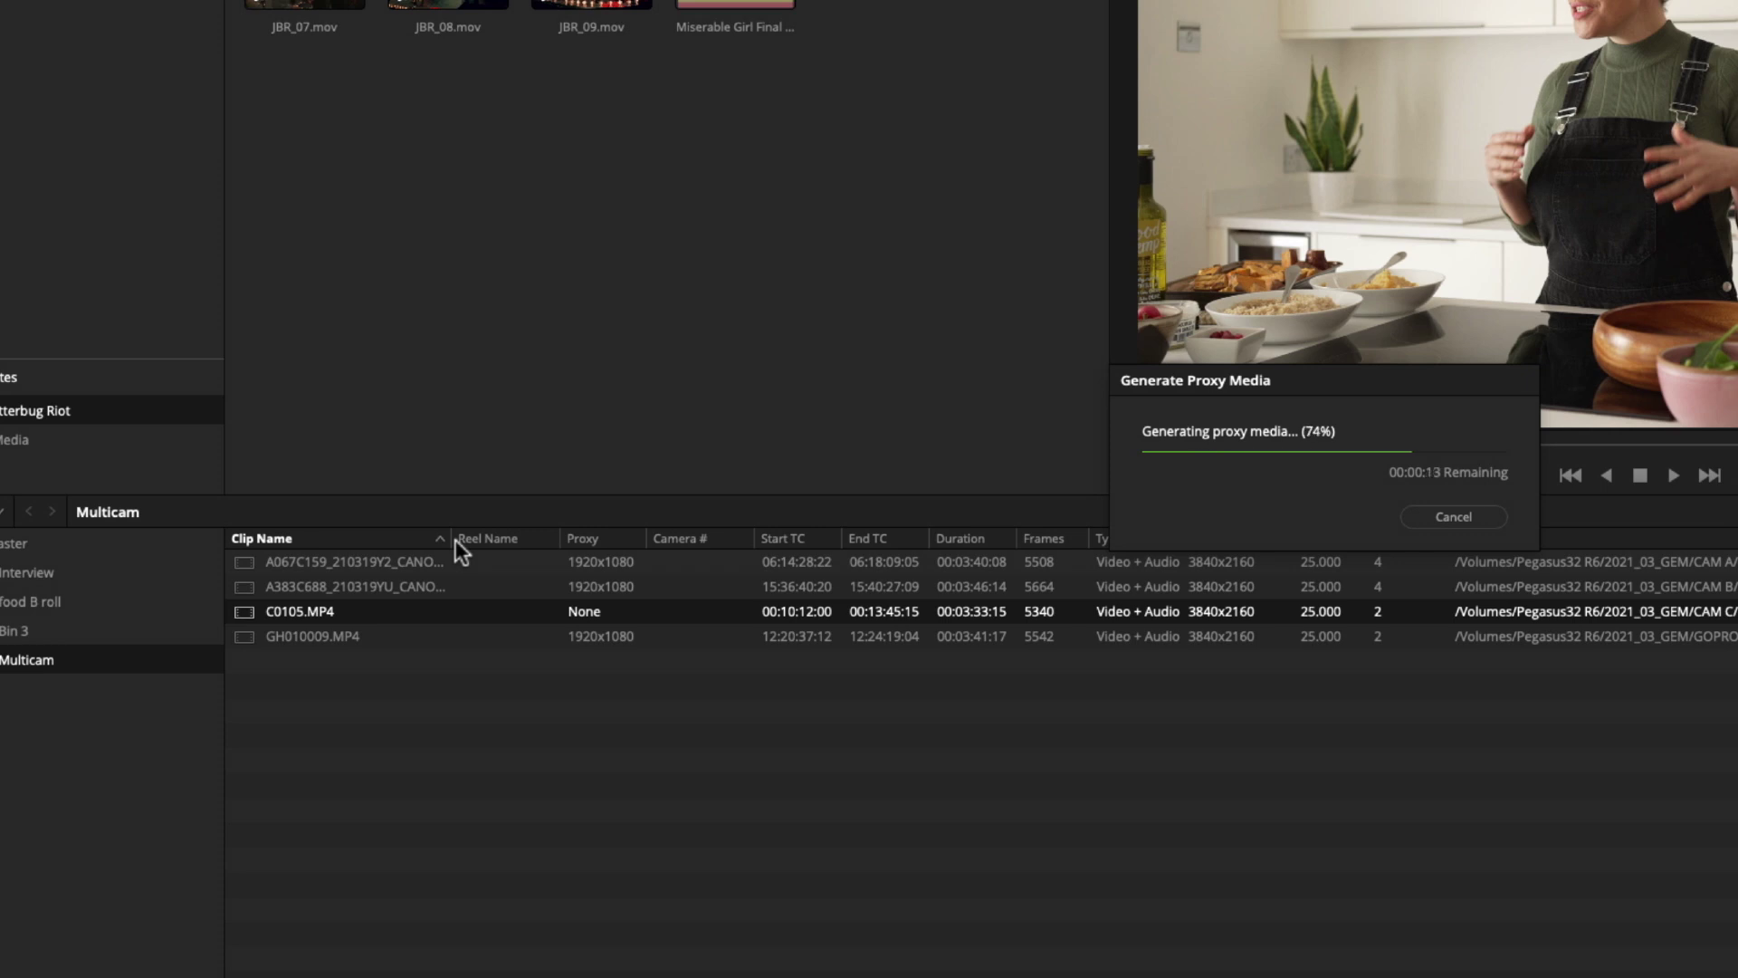
drag(602, 584, 595, 654)
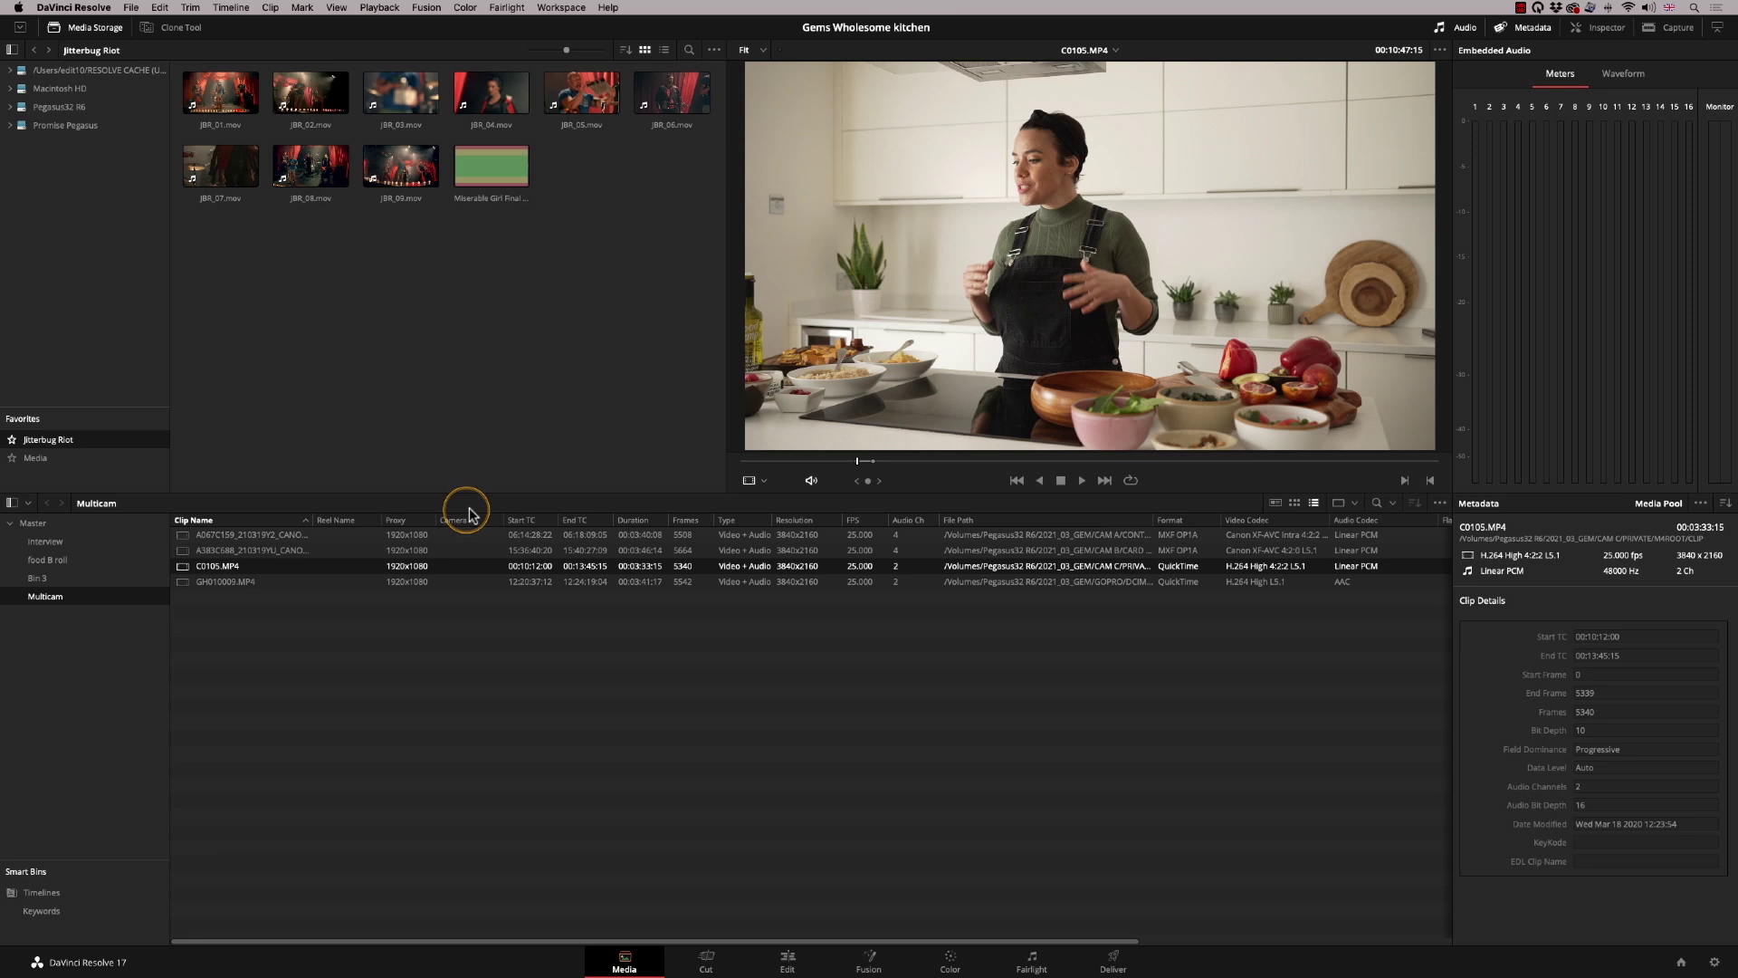
drag(477, 528, 477, 536)
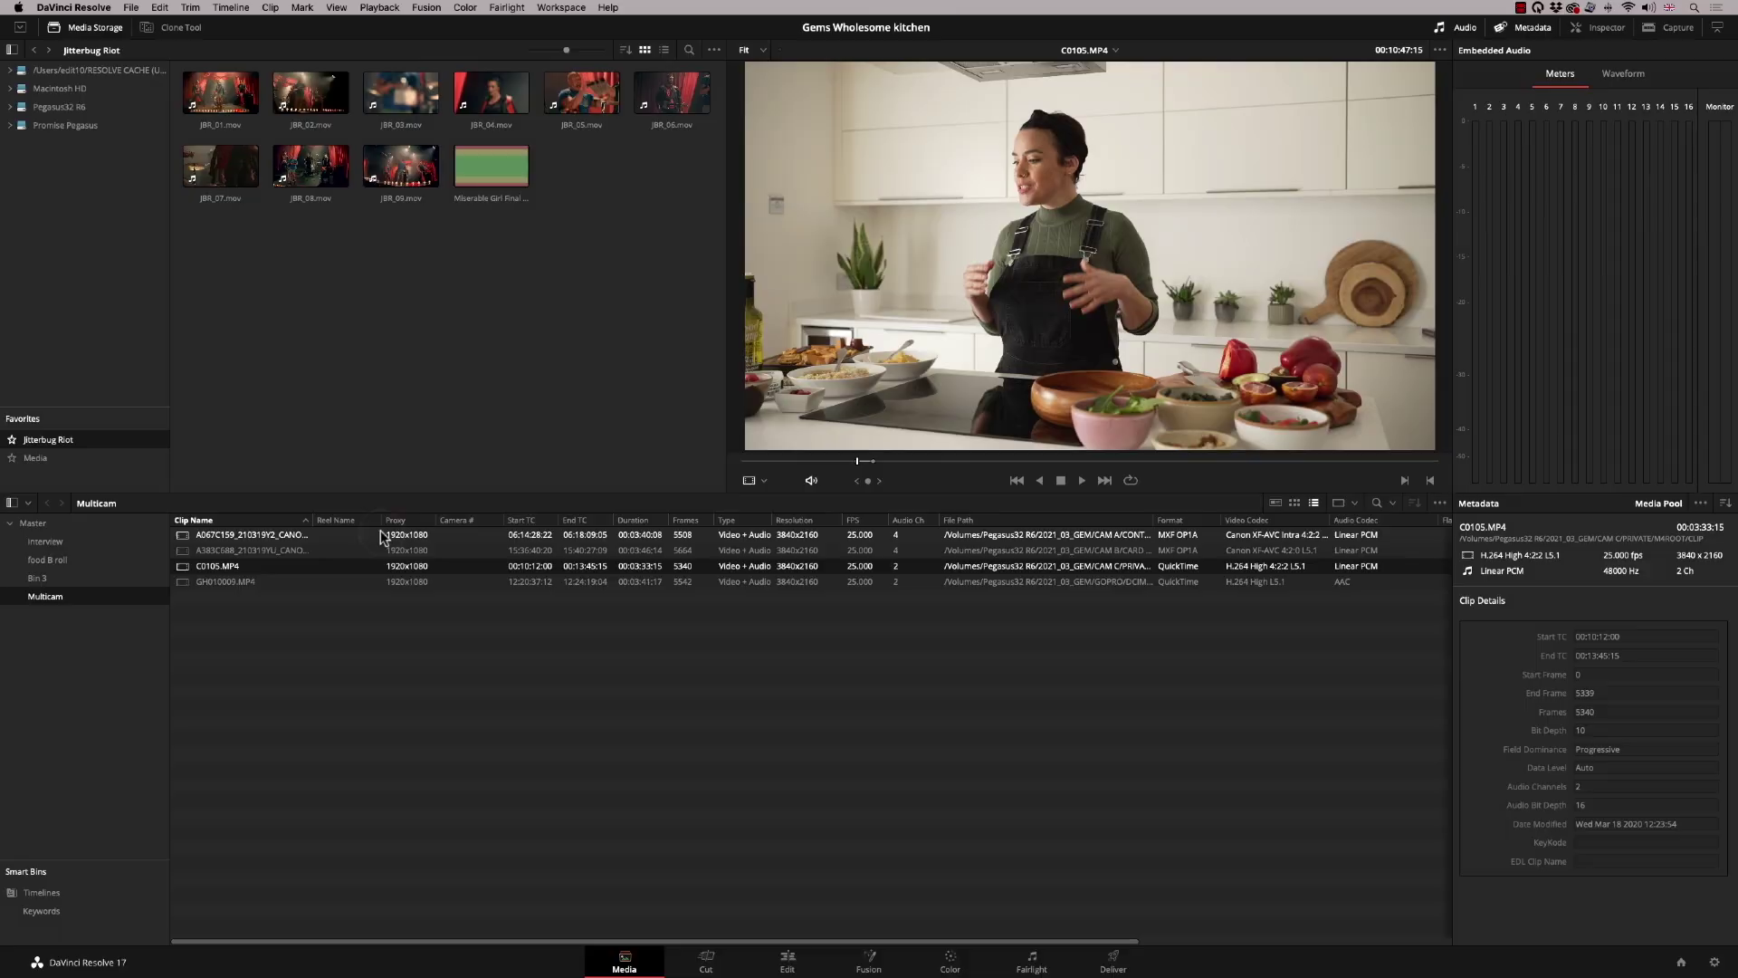
Assign camera number 1 to the A383C688 clip, 2 to A067C159, 3 to C0105.MP4 and 4 to GH010009.MP4
click(255, 552)
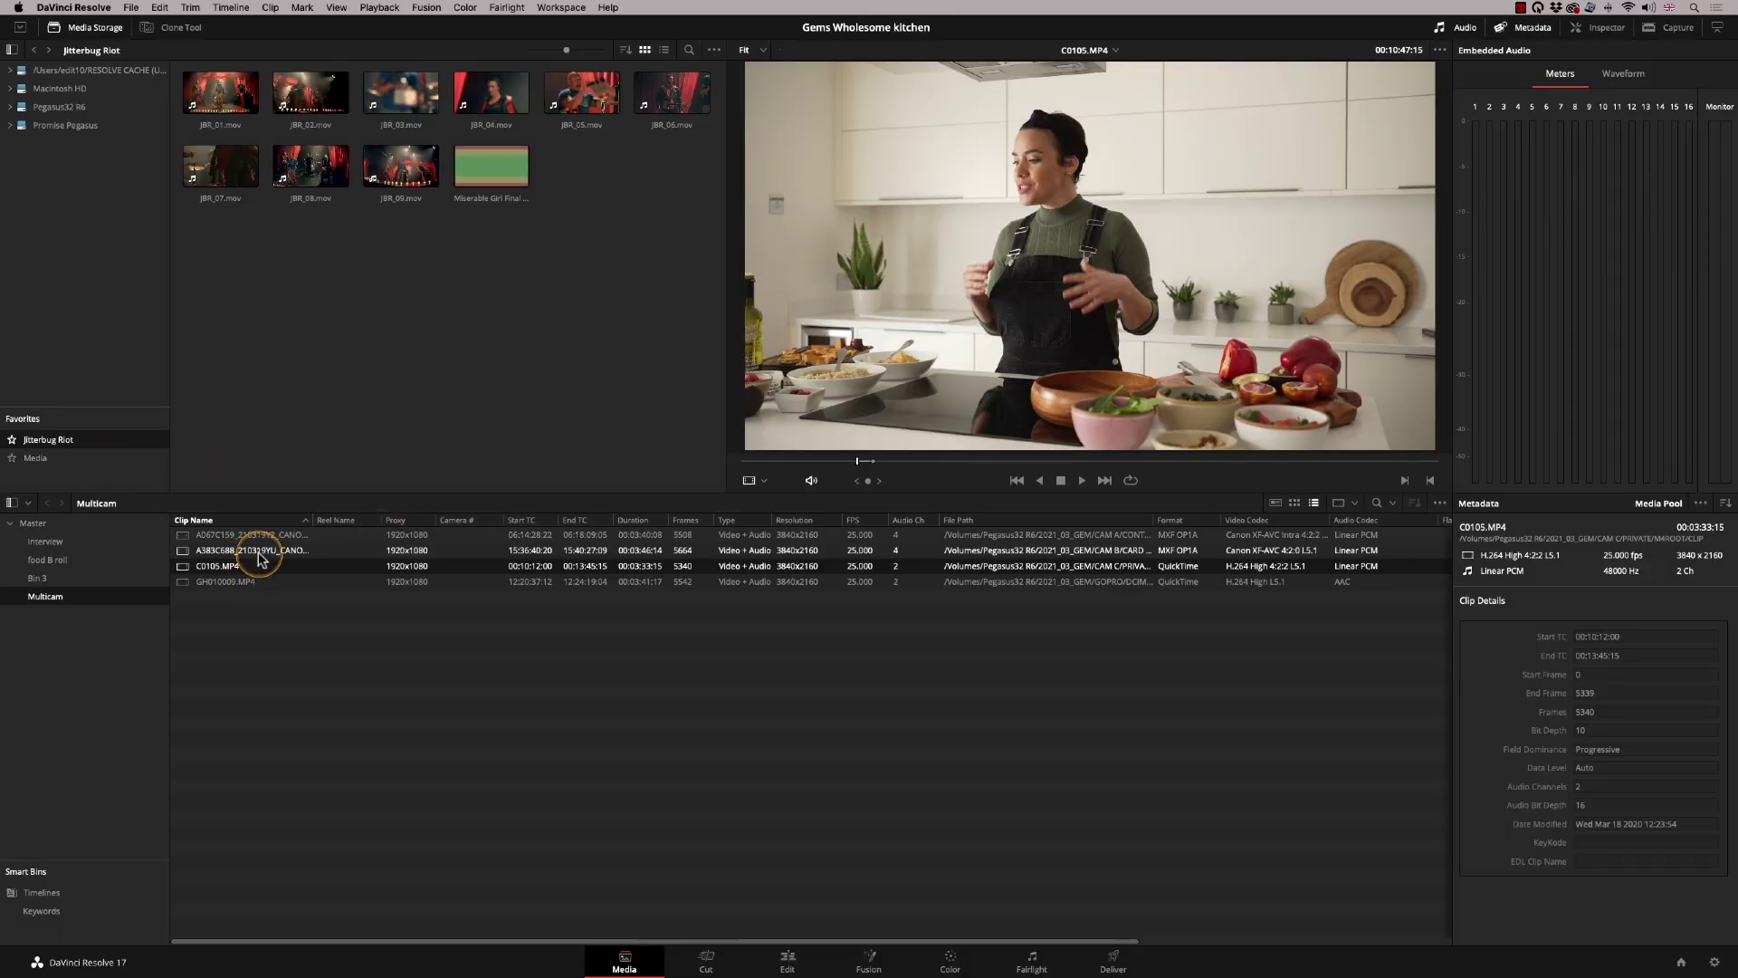
click(257, 535)
click(262, 554)
click(460, 551)
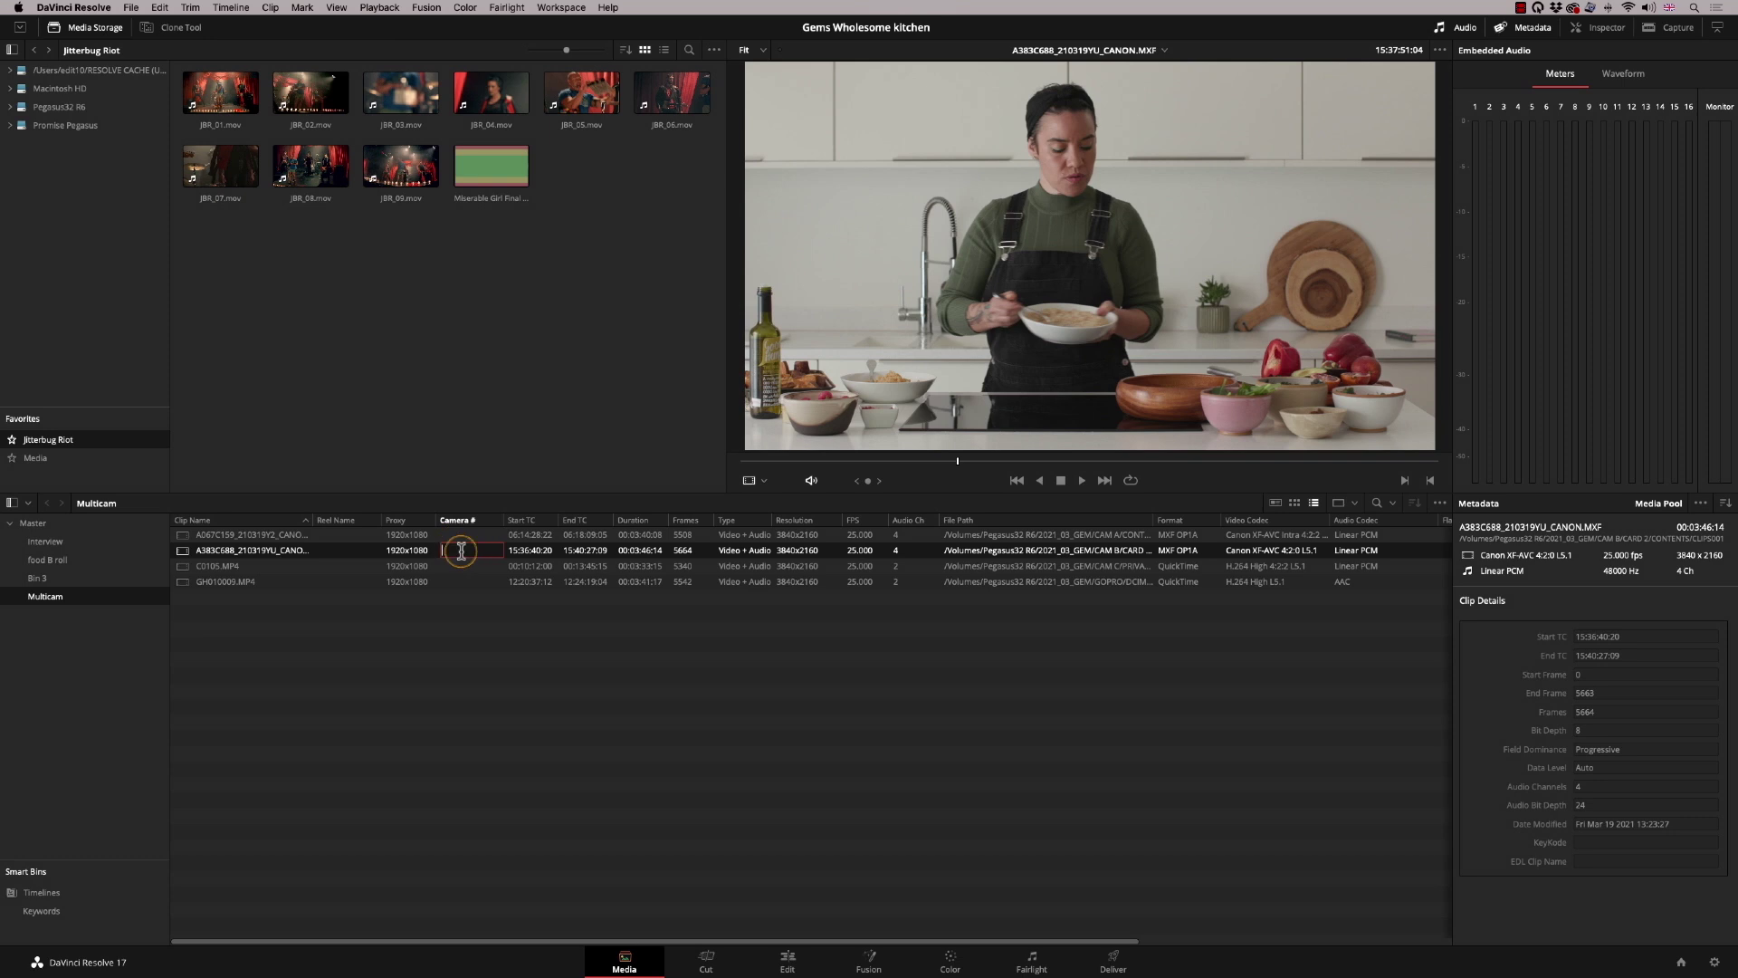
text(1)
click(464, 536)
text(2)
click(457, 568)
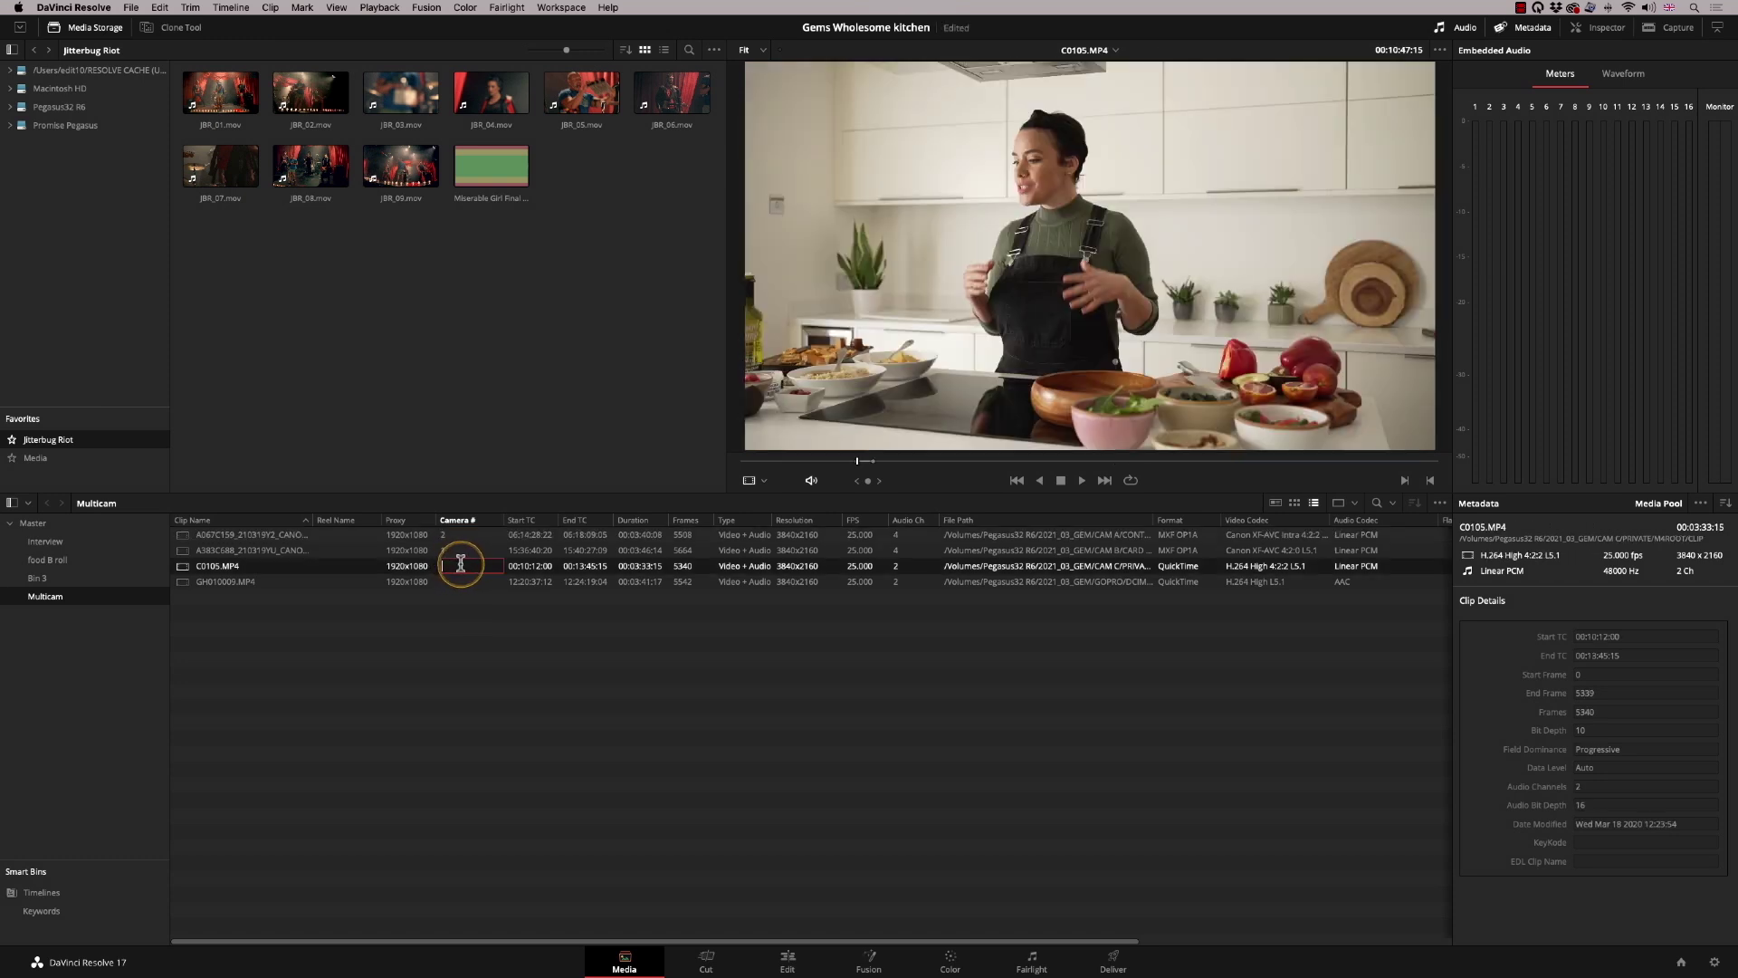
text(3)
click(461, 584)
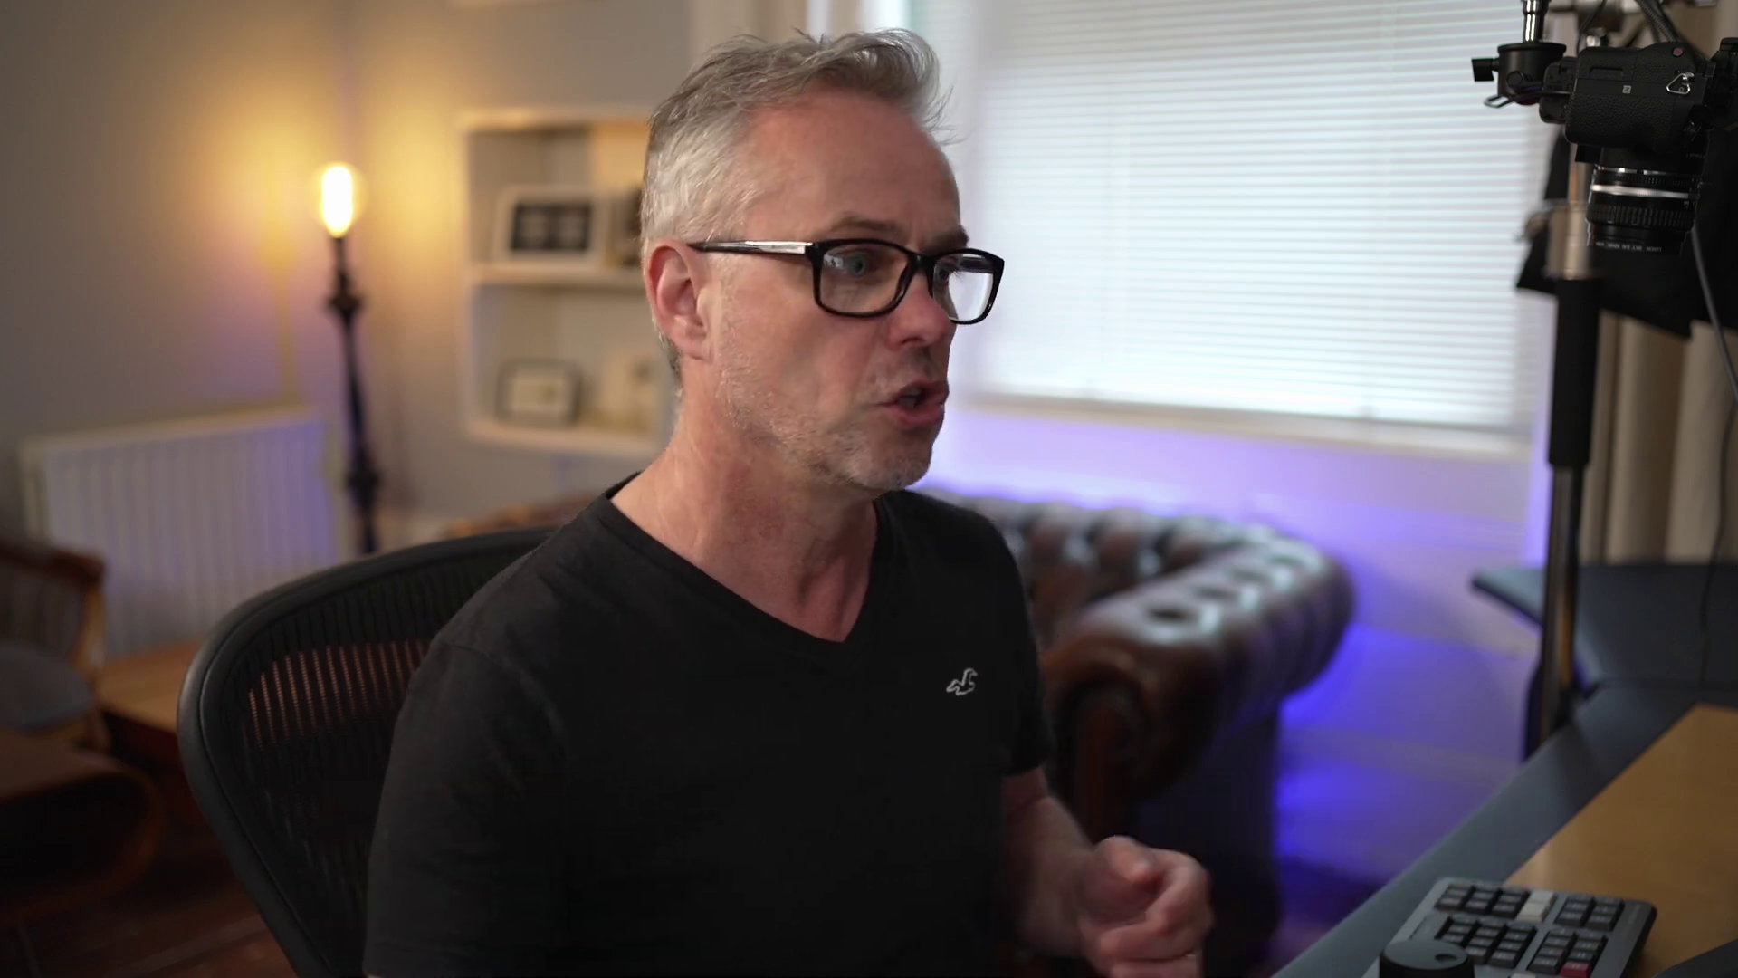
click(250, 666)
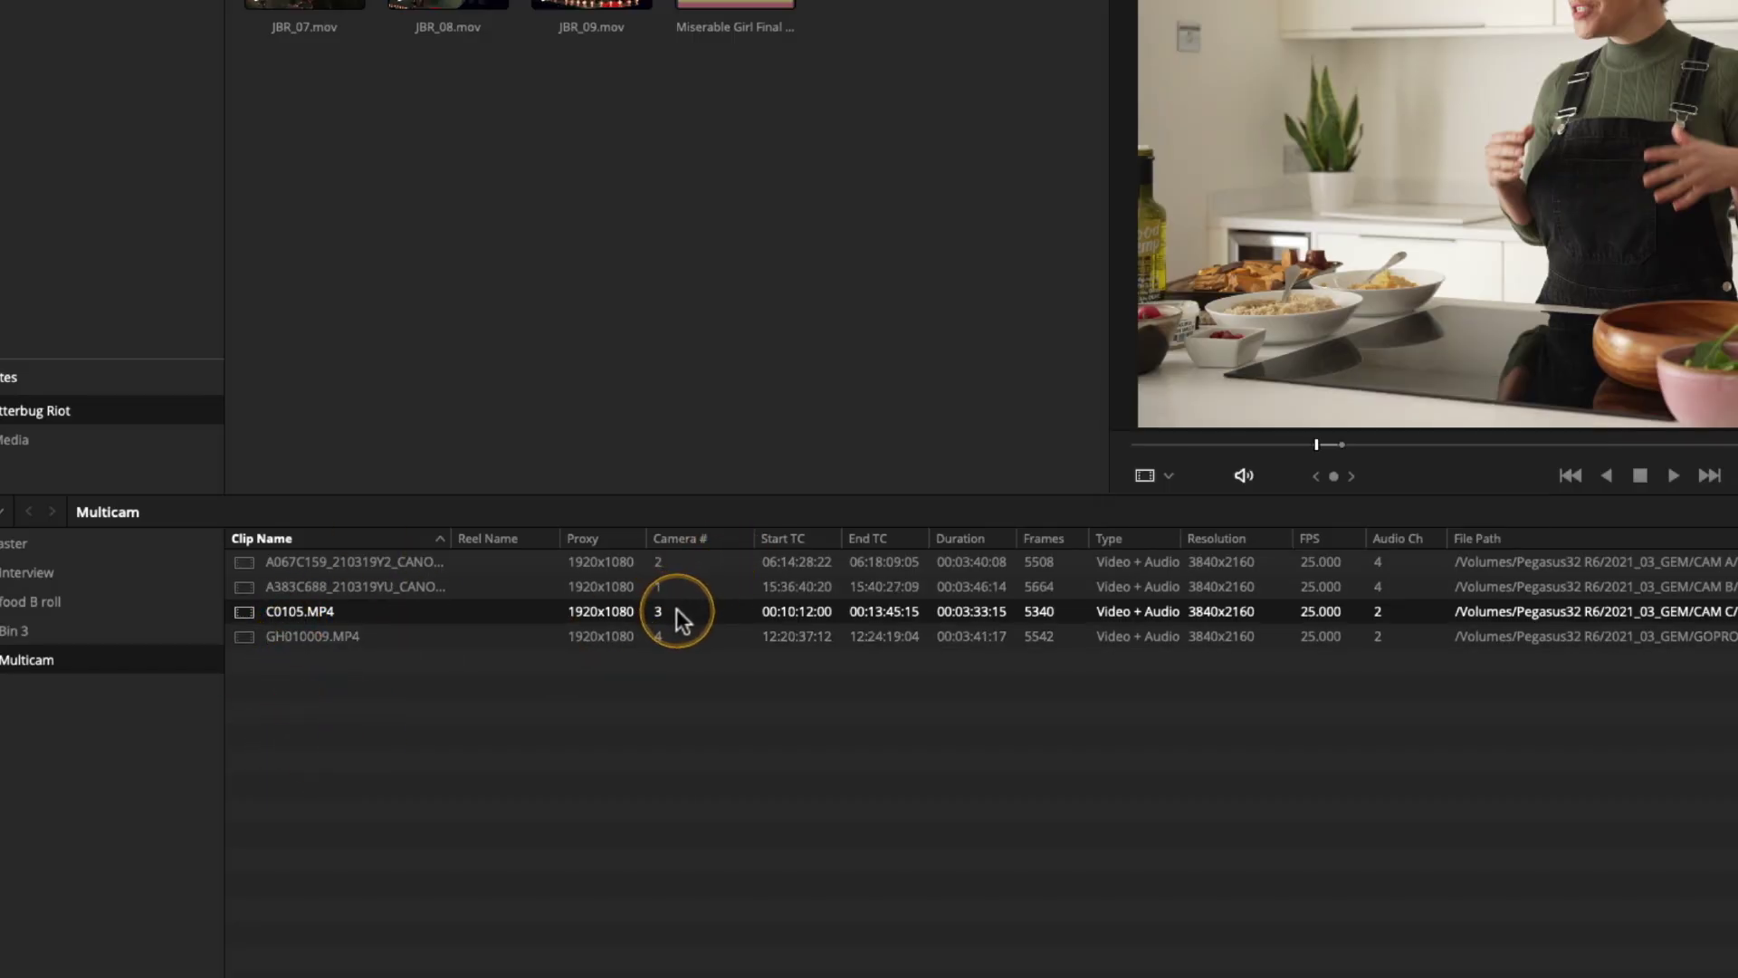
shift+click(708, 629)
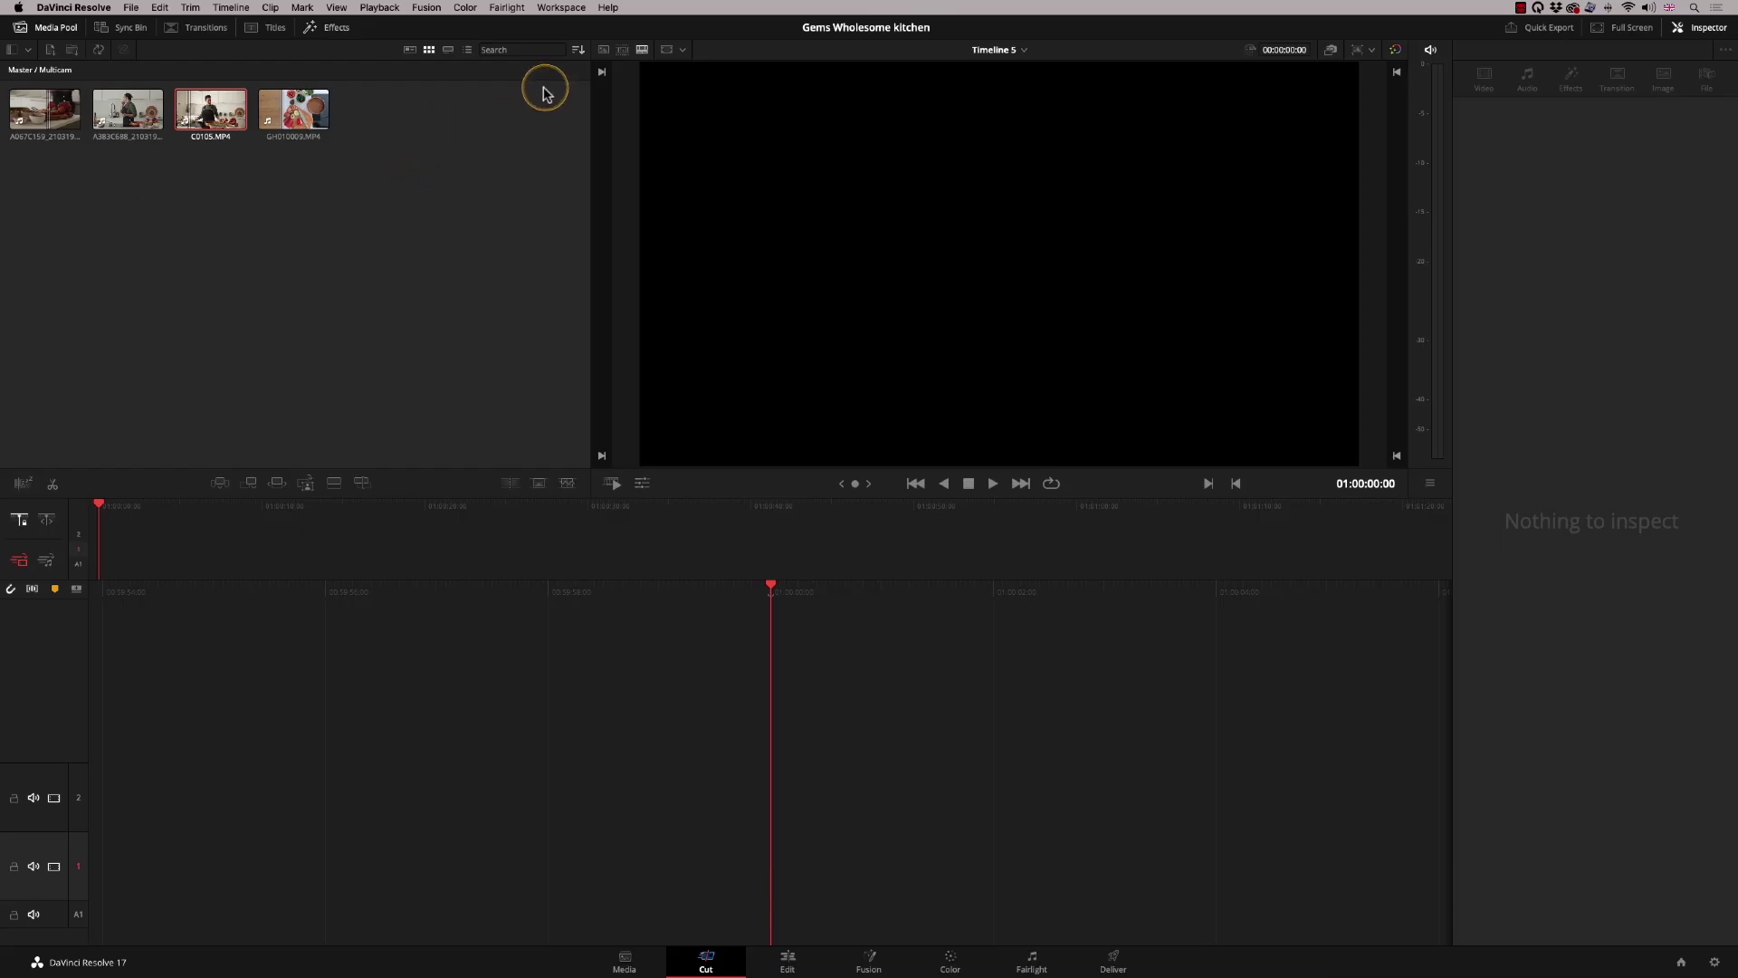
Sort the Multicam clips in the media pool by camera number
click(578, 49)
click(621, 137)
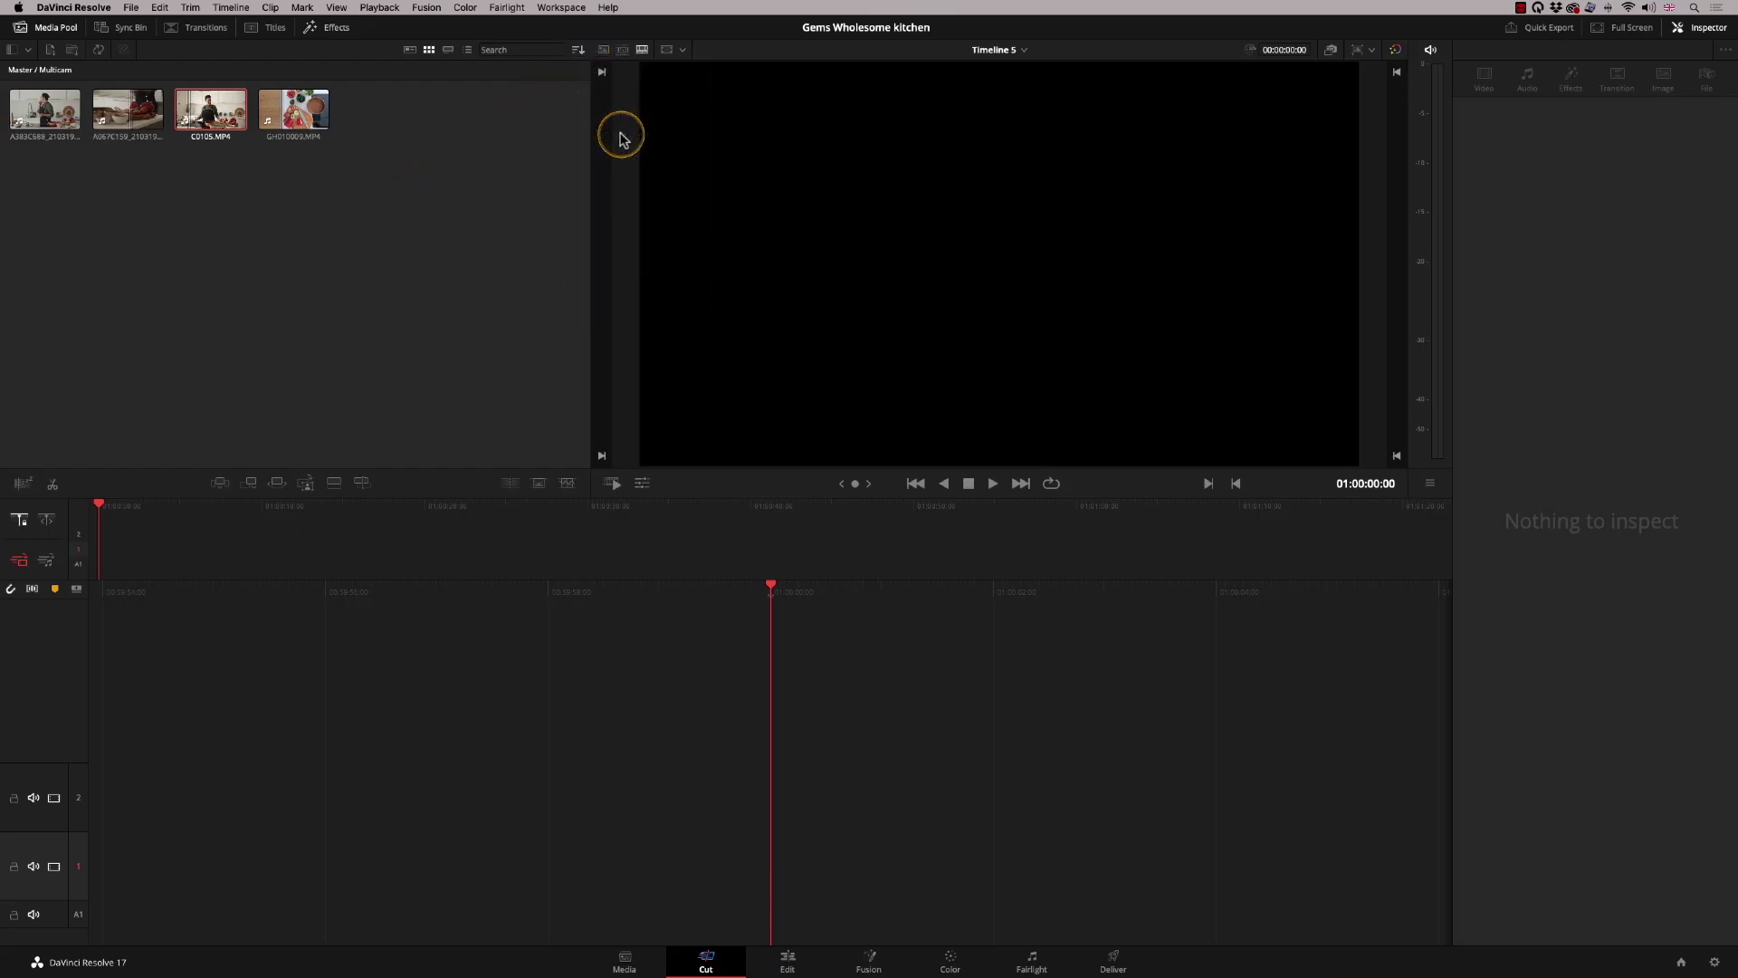
click(292, 142)
click(247, 283)
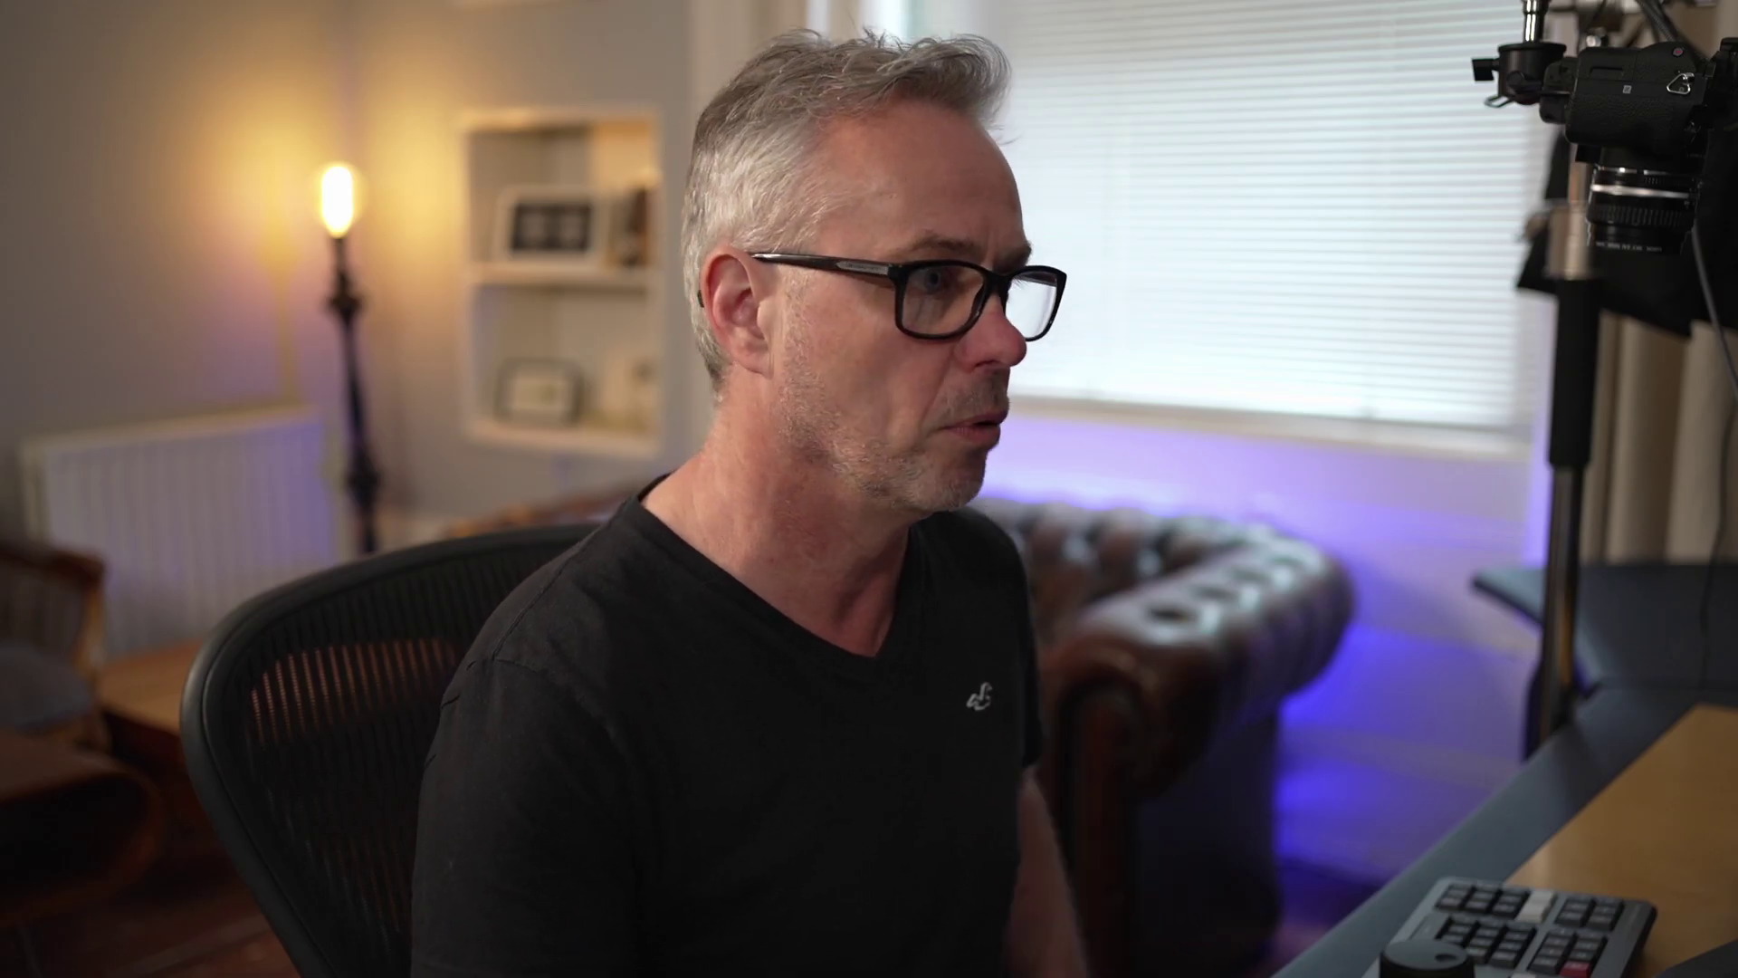
Select all four Multicam clips, open them in Sync Clips and auto-sync them by audio
click(288, 189)
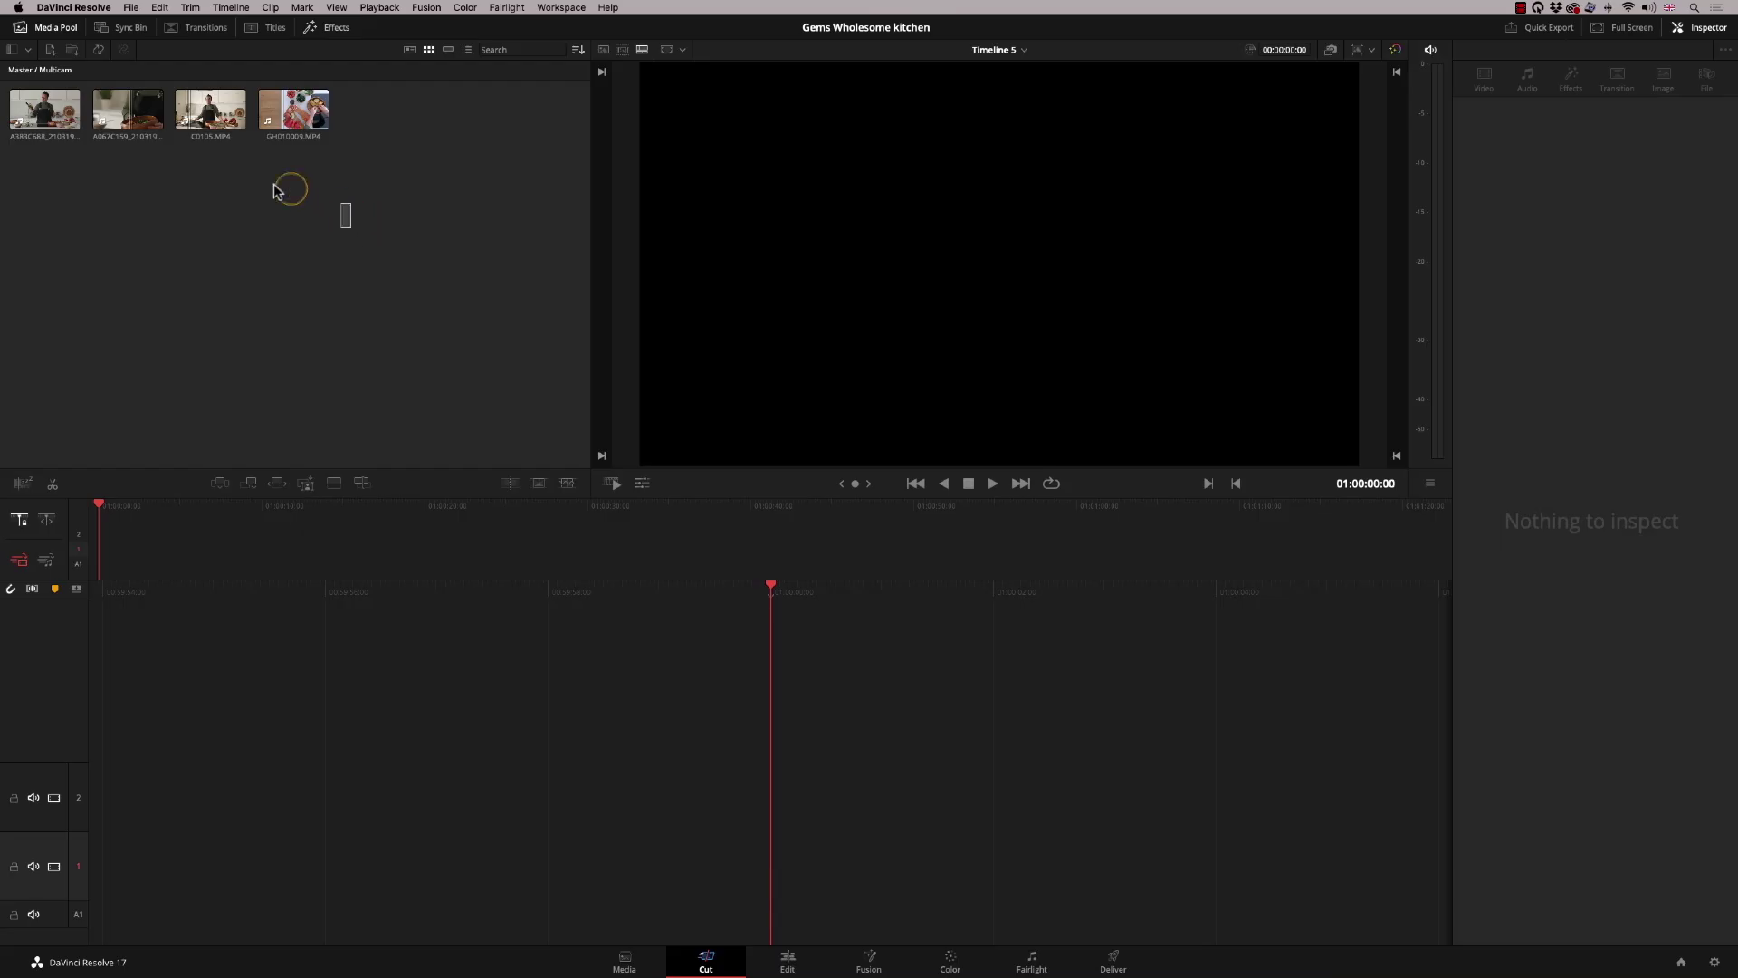
drag(276, 190, 9, 95)
click(99, 50)
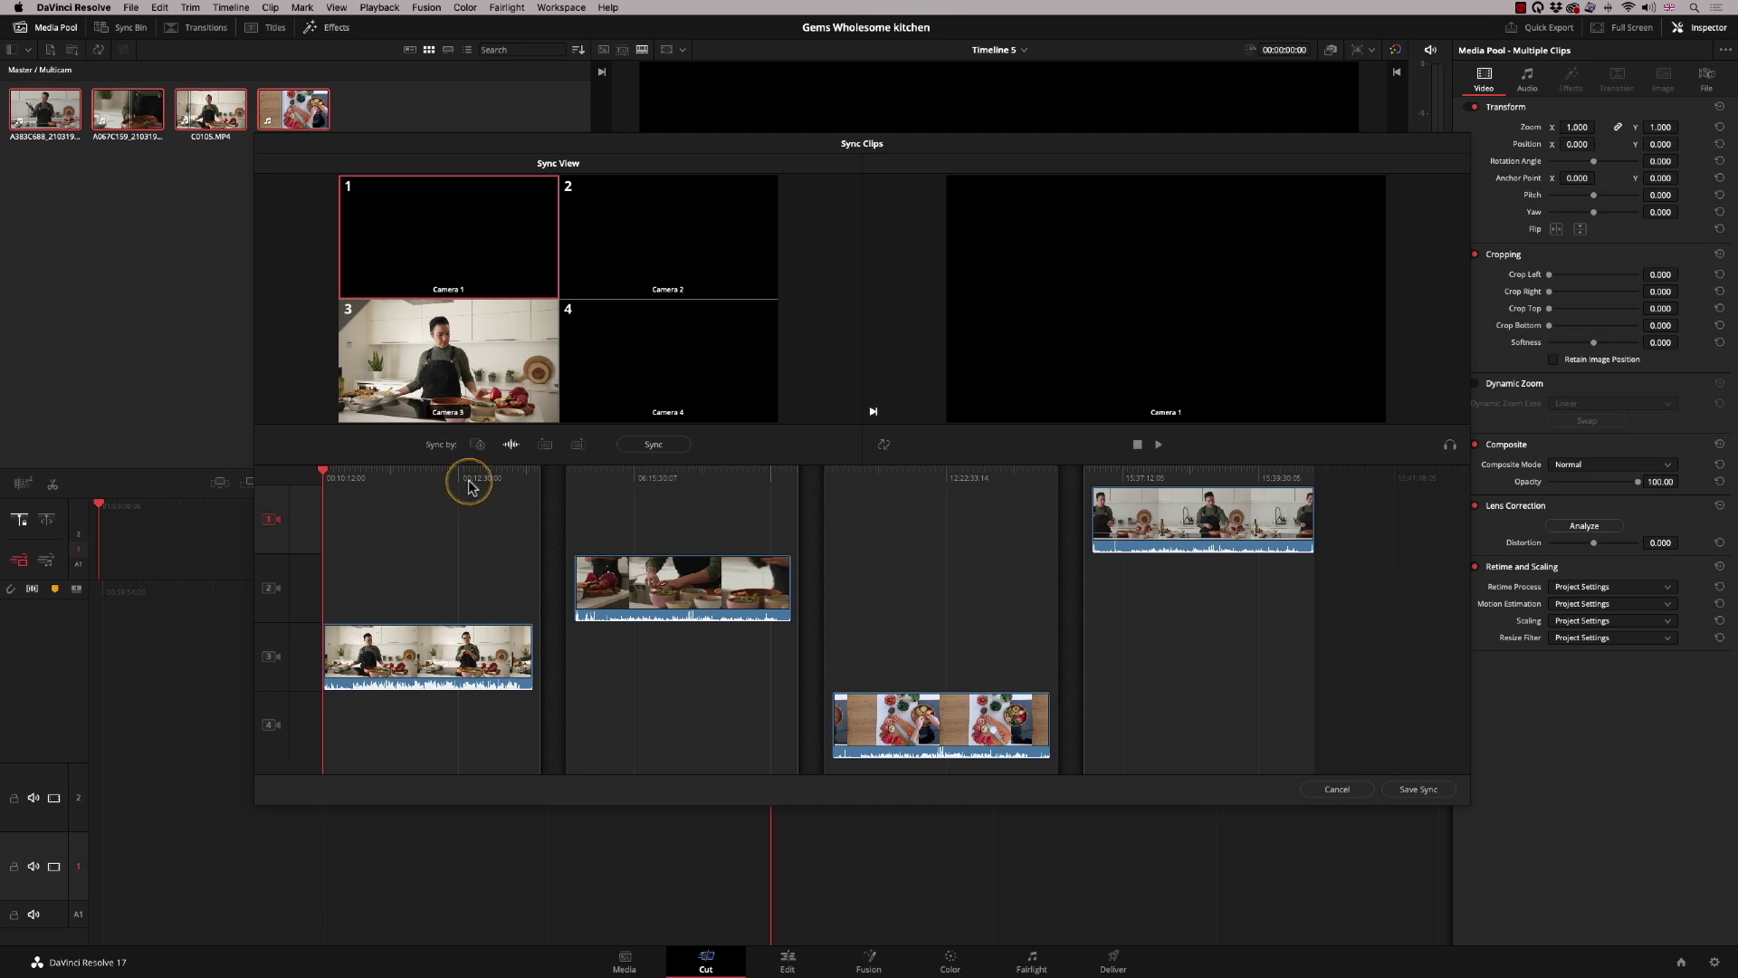
click(653, 446)
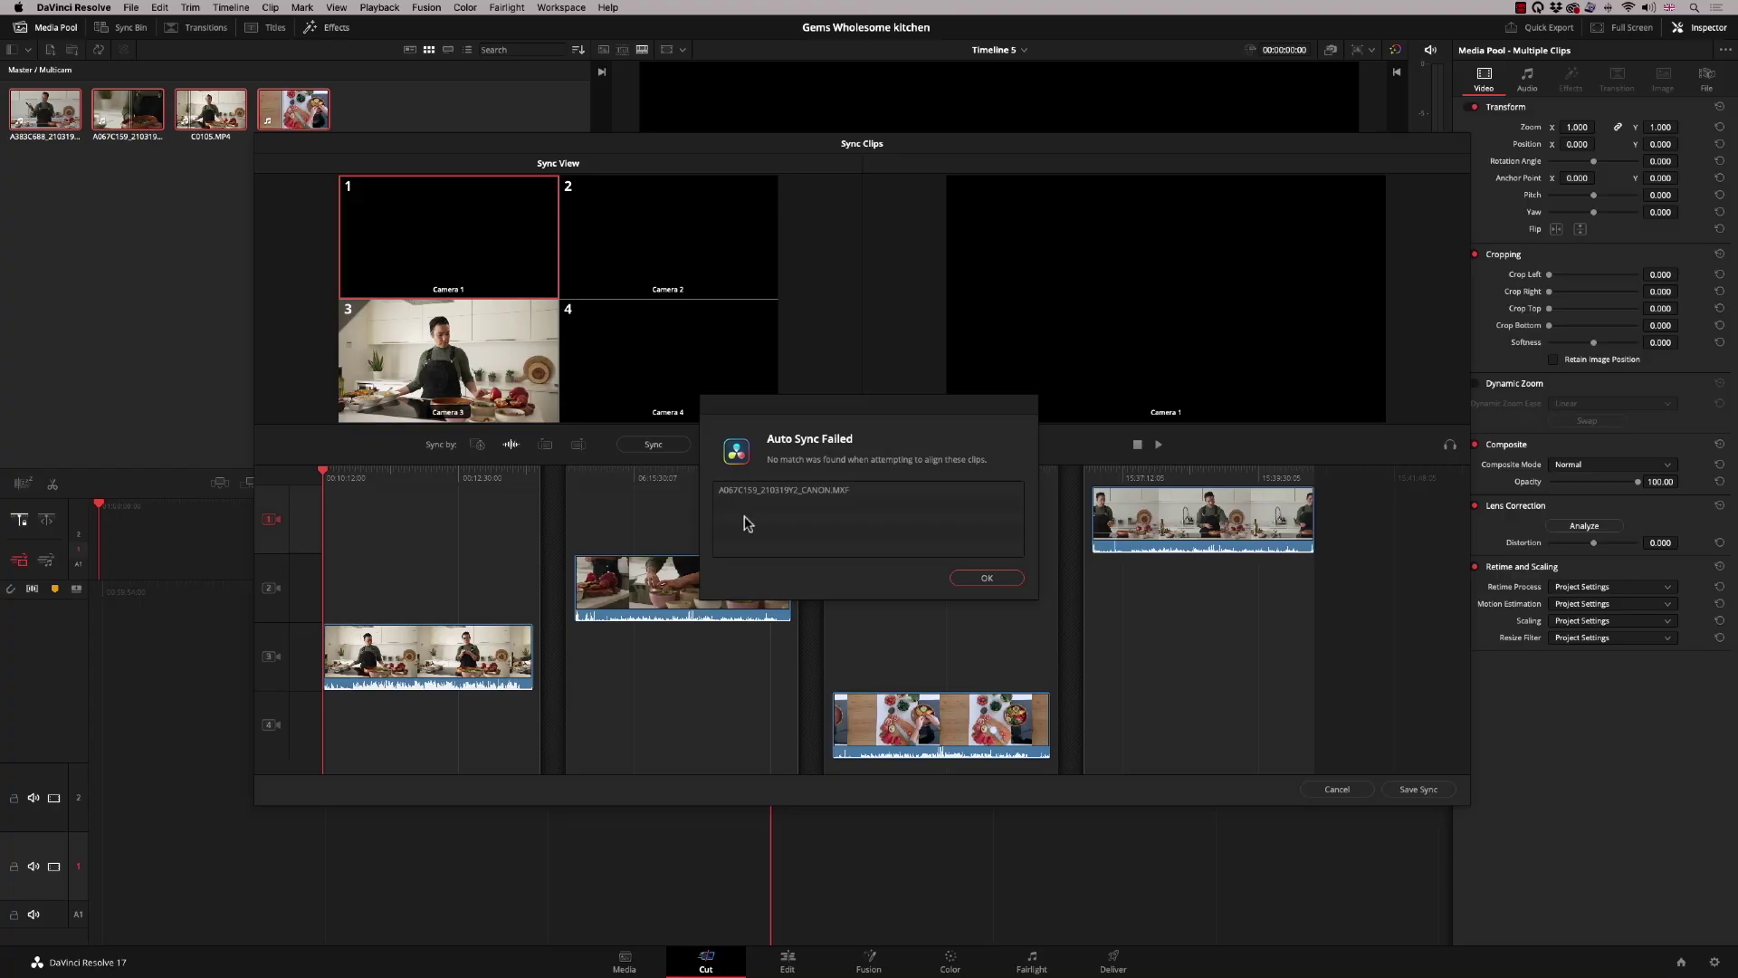
click(985, 579)
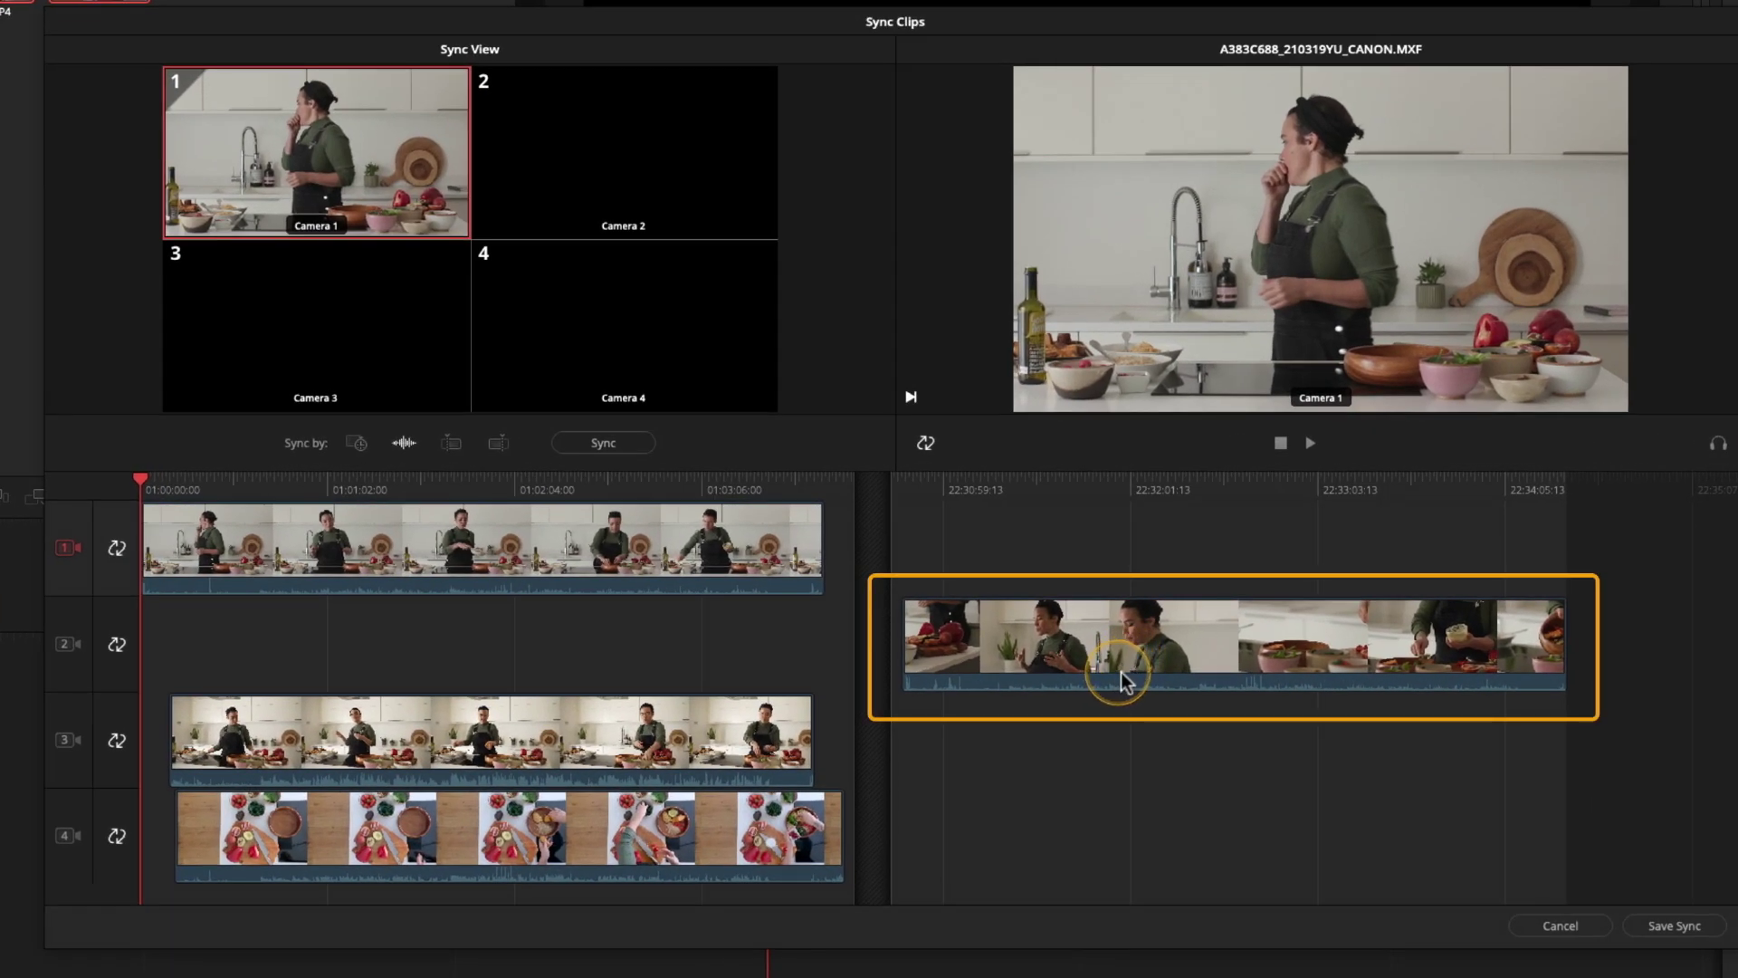
Move the unsynced Camera 2 clip into the synced group, starting about 5 seconds after the Camera 1 clip
click(69, 647)
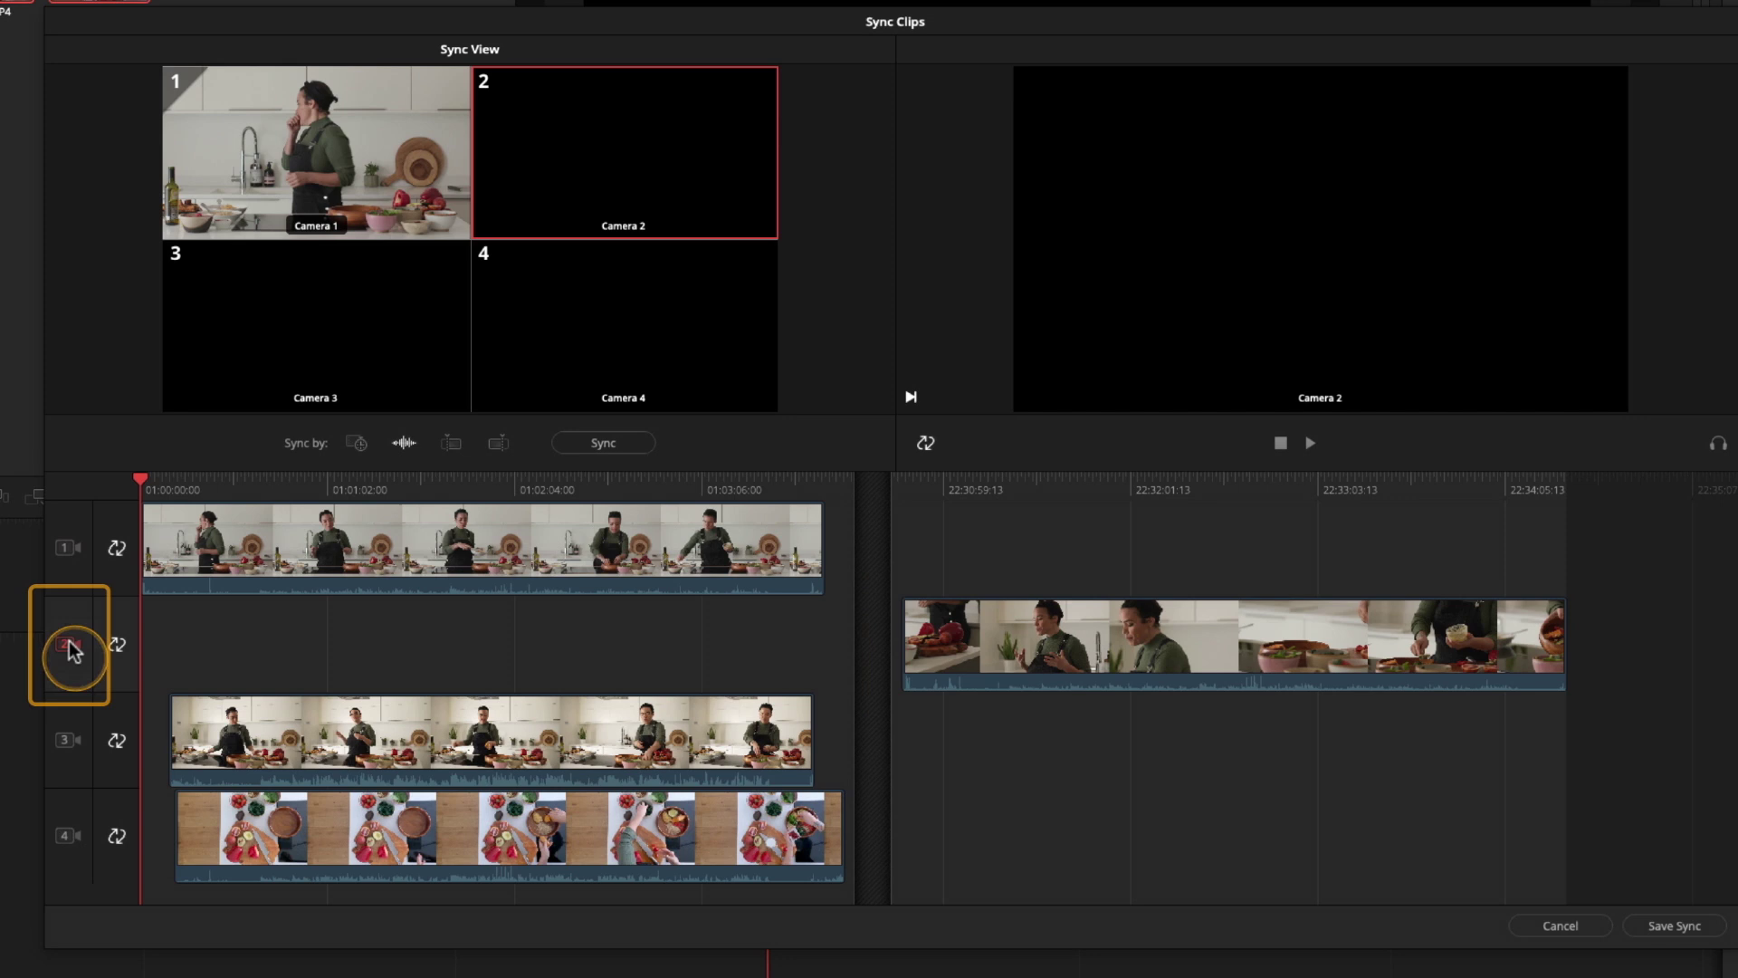
click(927, 441)
drag(1276, 647, 464, 670)
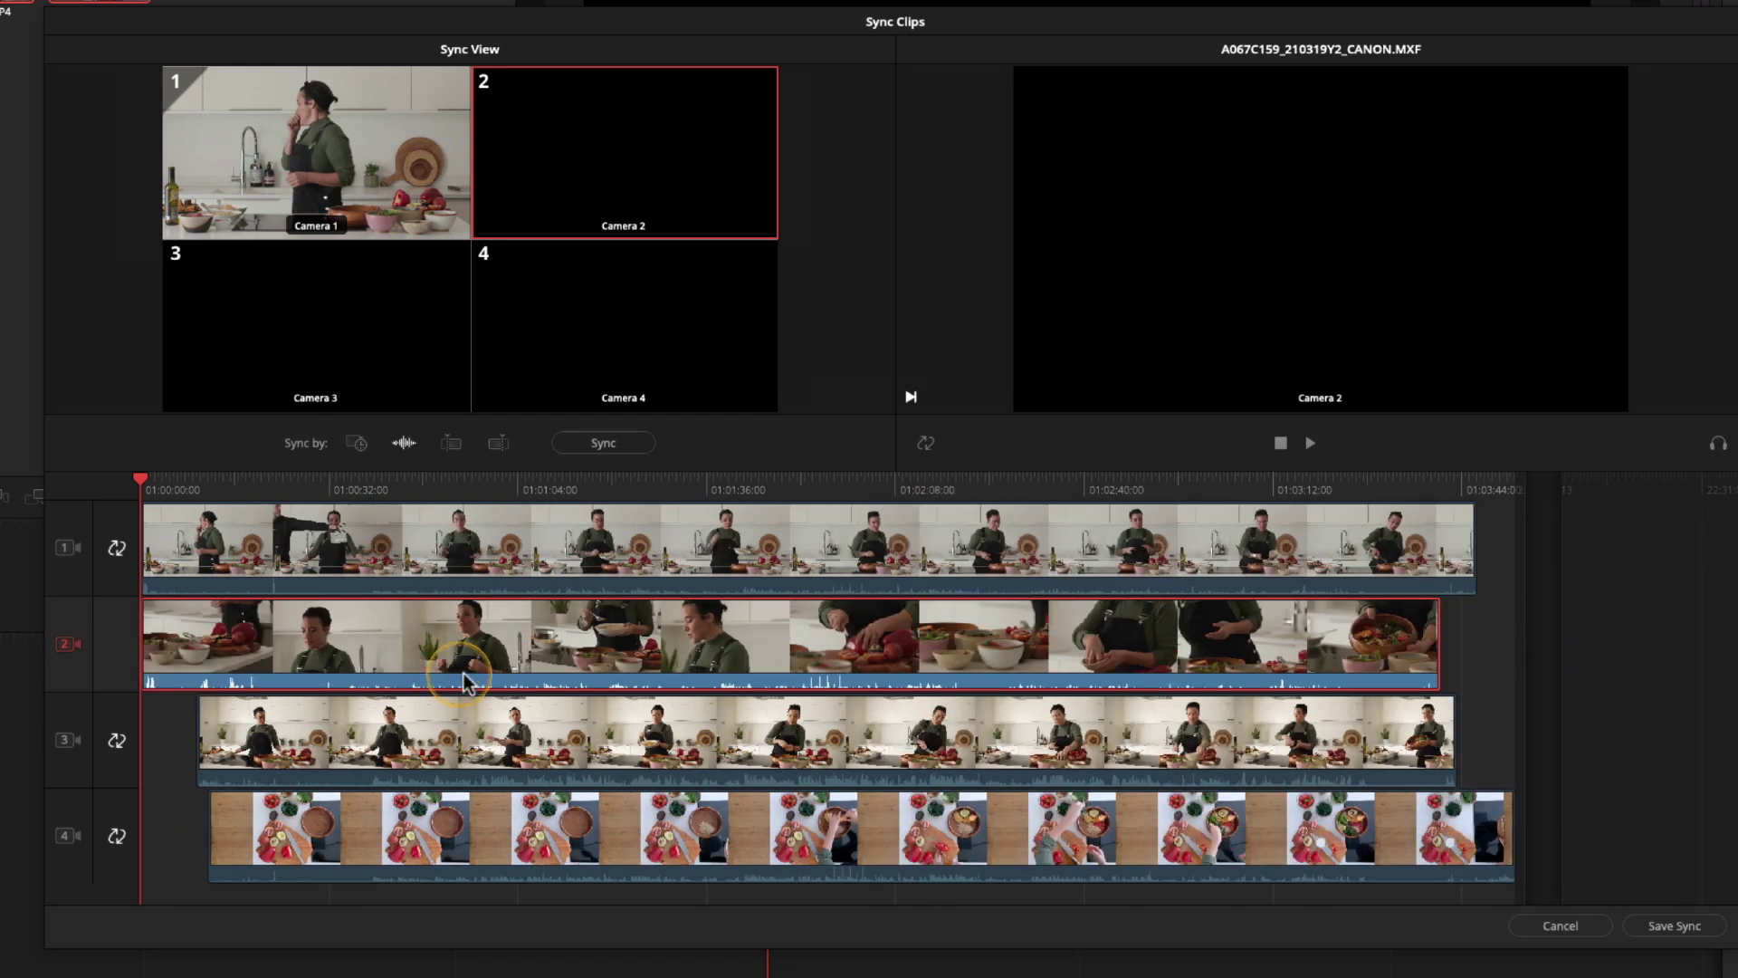
drag(357, 638, 400, 647)
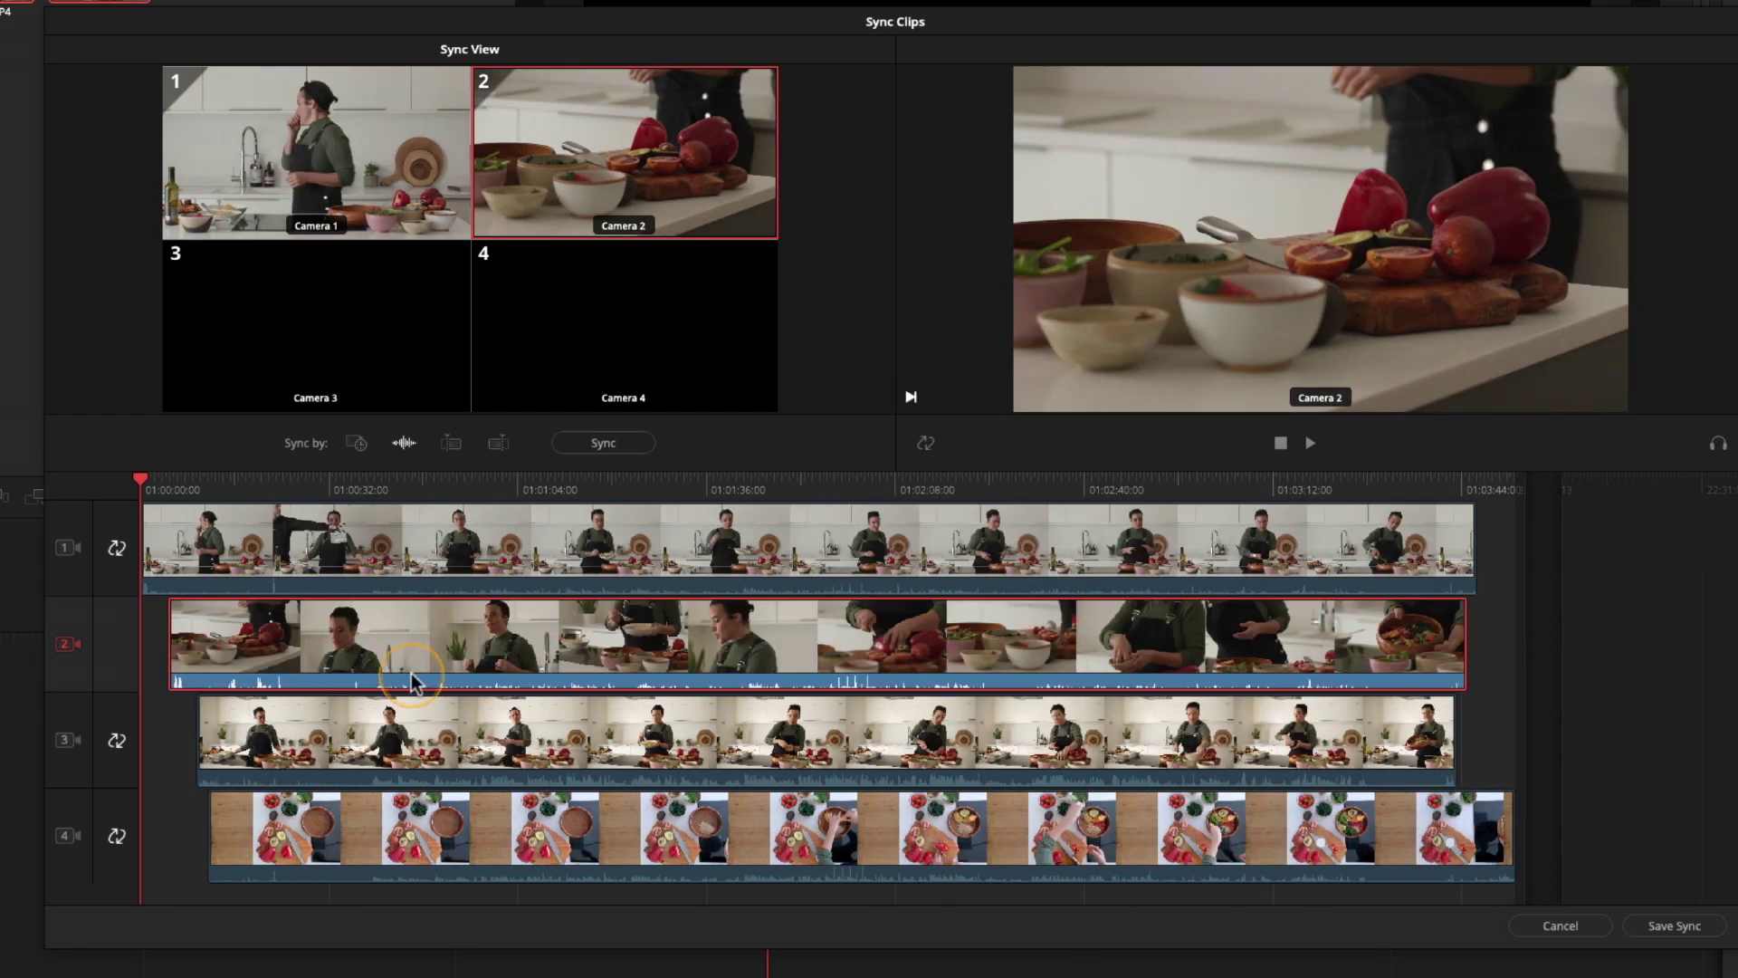
Play to the slate clap in the Sync Clips timeline, park the playhead about 22 seconds in and make Camera 2 the active angle
drag(241, 478, 264, 480)
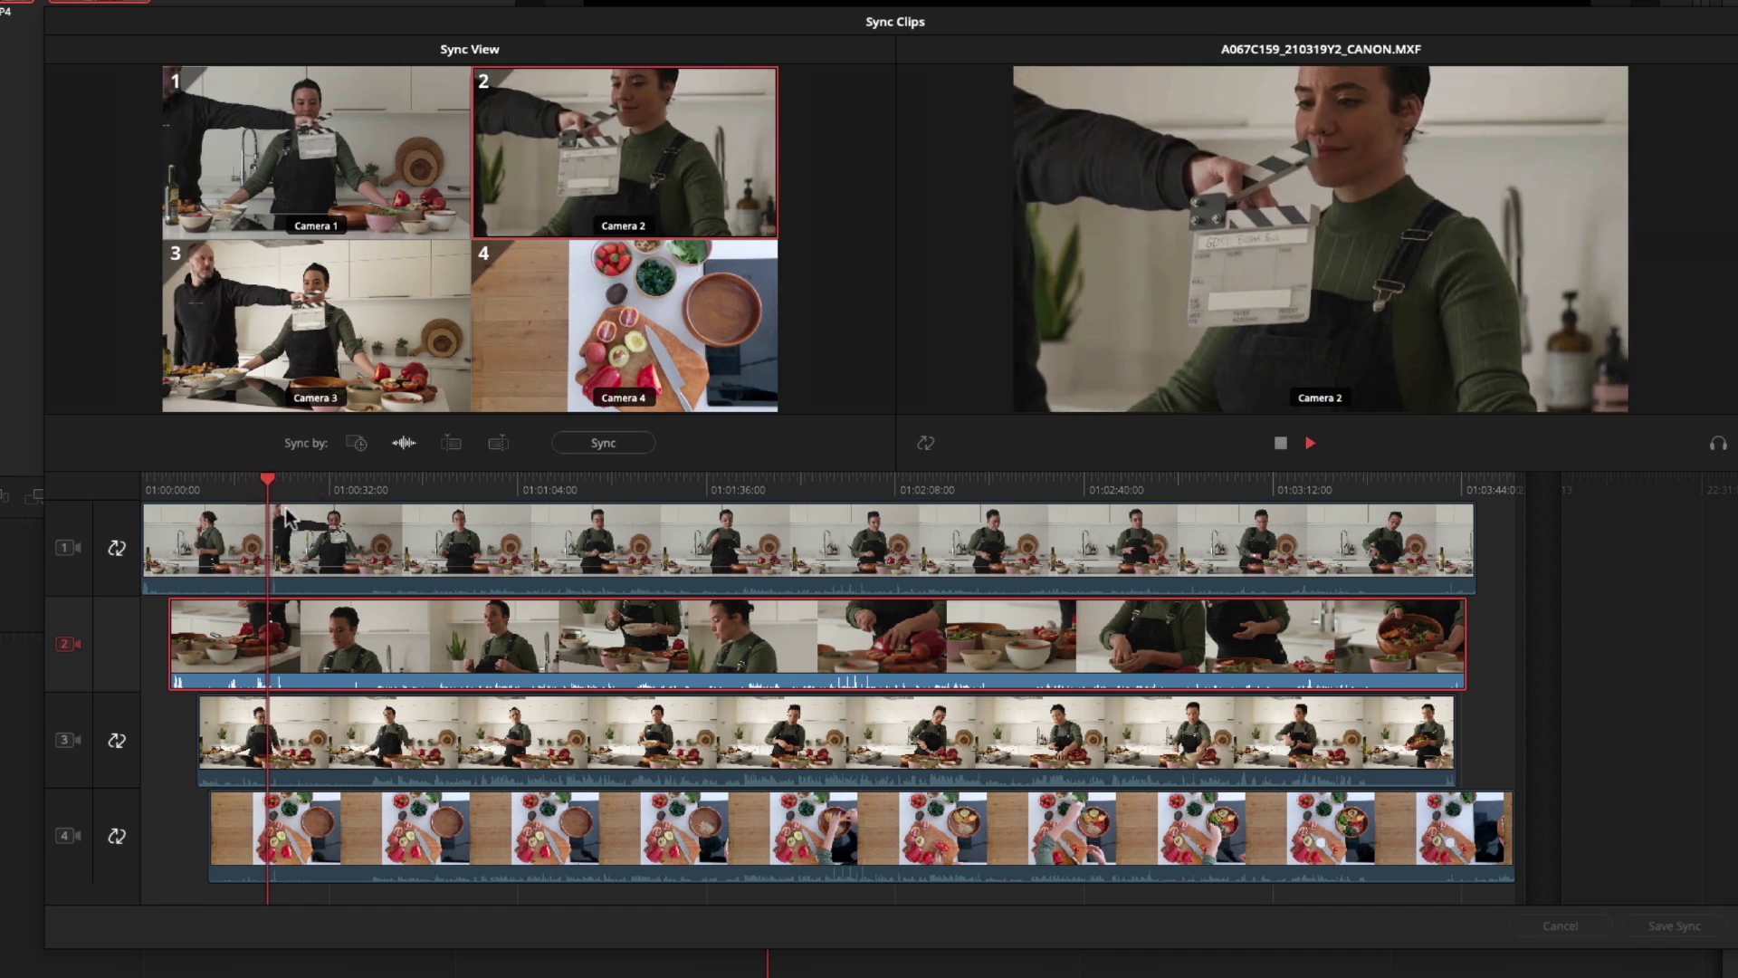
key(space)
key(Left)
key(Left)
key(Left)
key(Left)
key(Left)
key(Left)
key(Left)
key(Left)
key(Left)
key(Left)
click(342, 484)
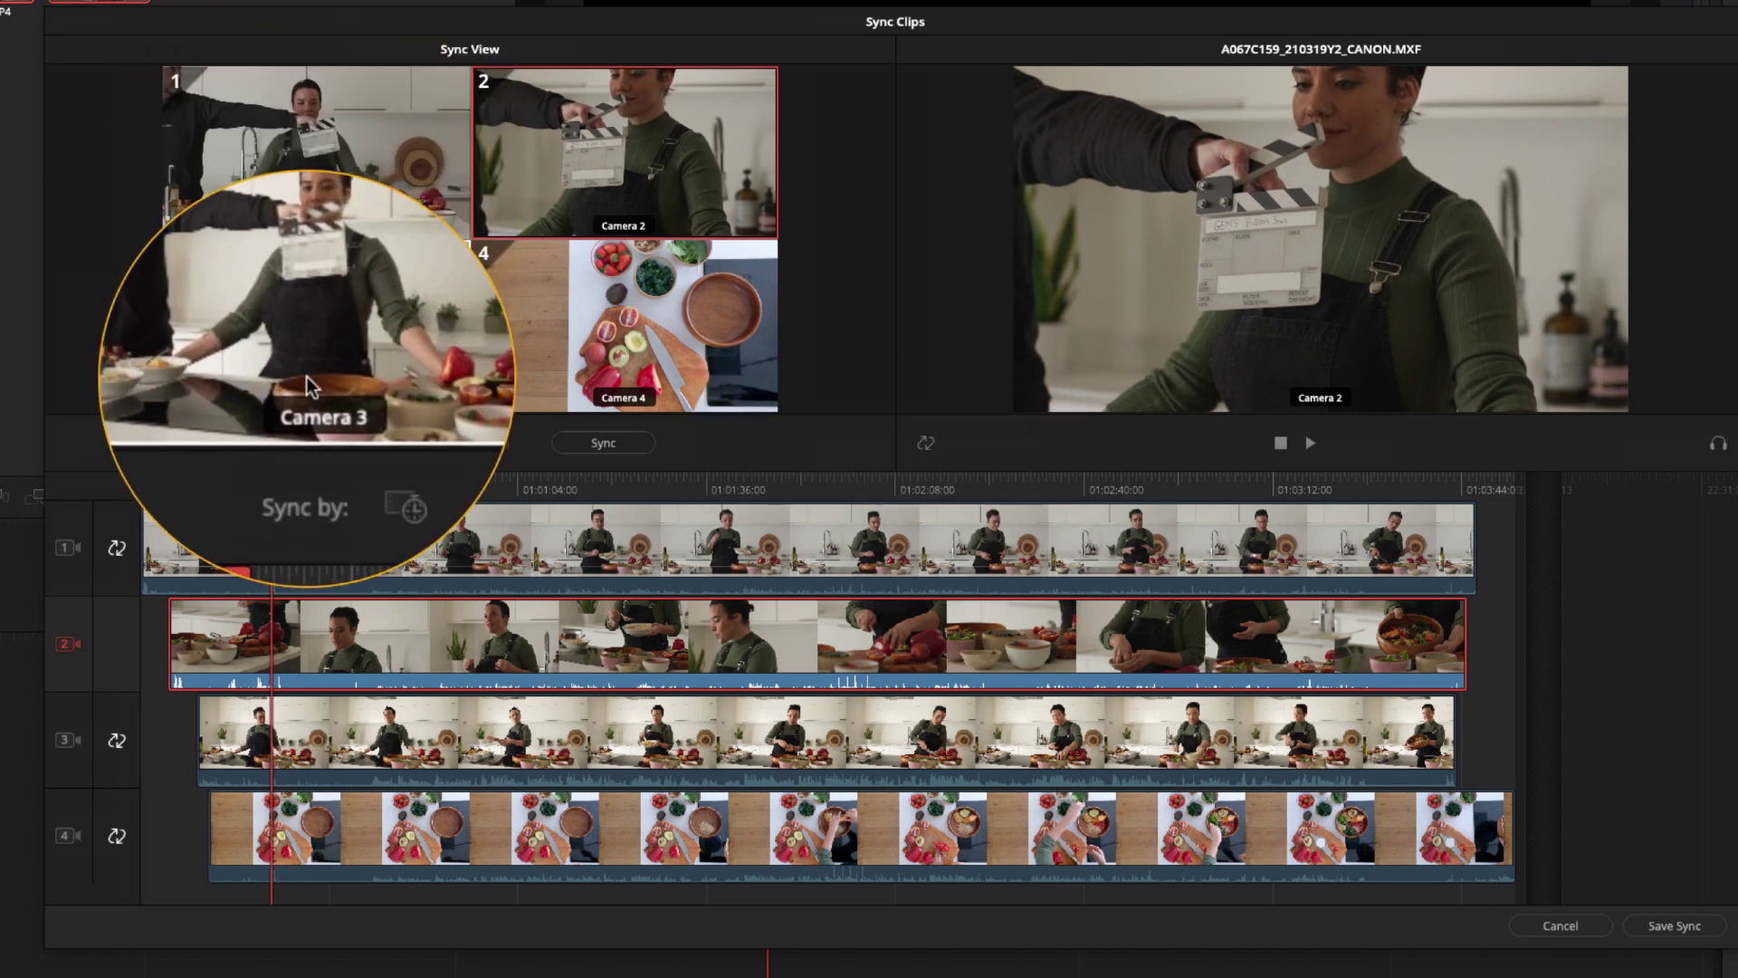
click(637, 186)
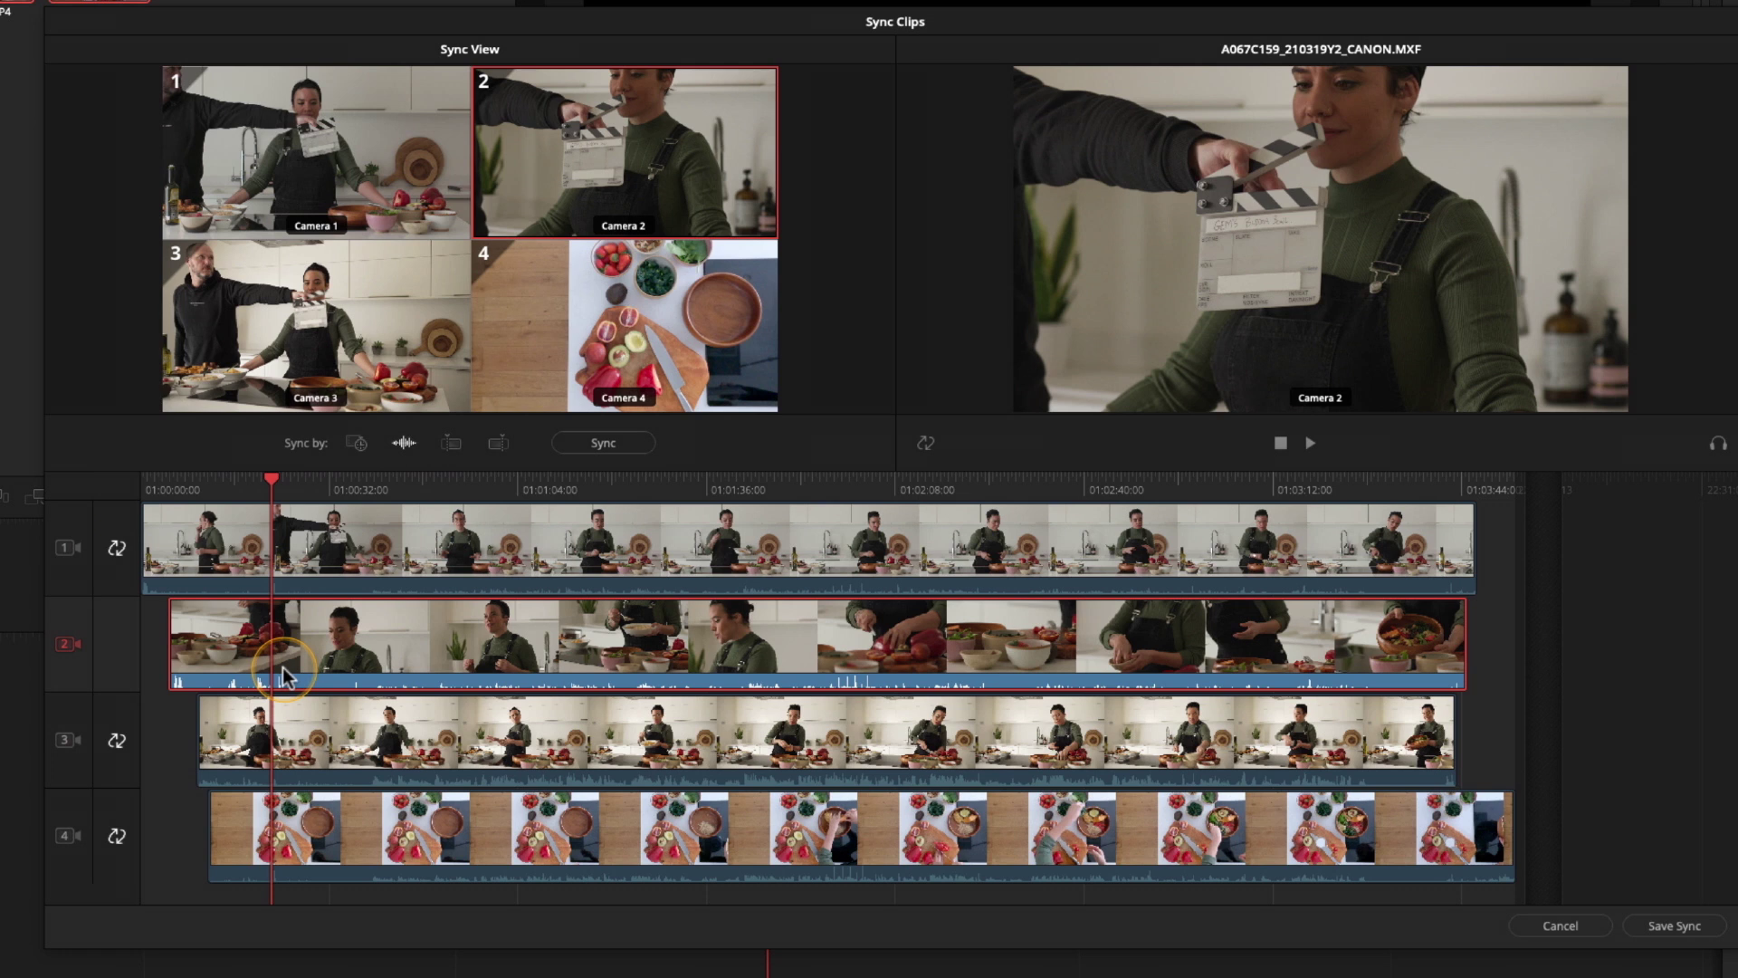
Nudge the Camera 2 clip about 1 second earlier to bring its slate closer to the other cameras
key(comma)
key(comma)
key(comma)
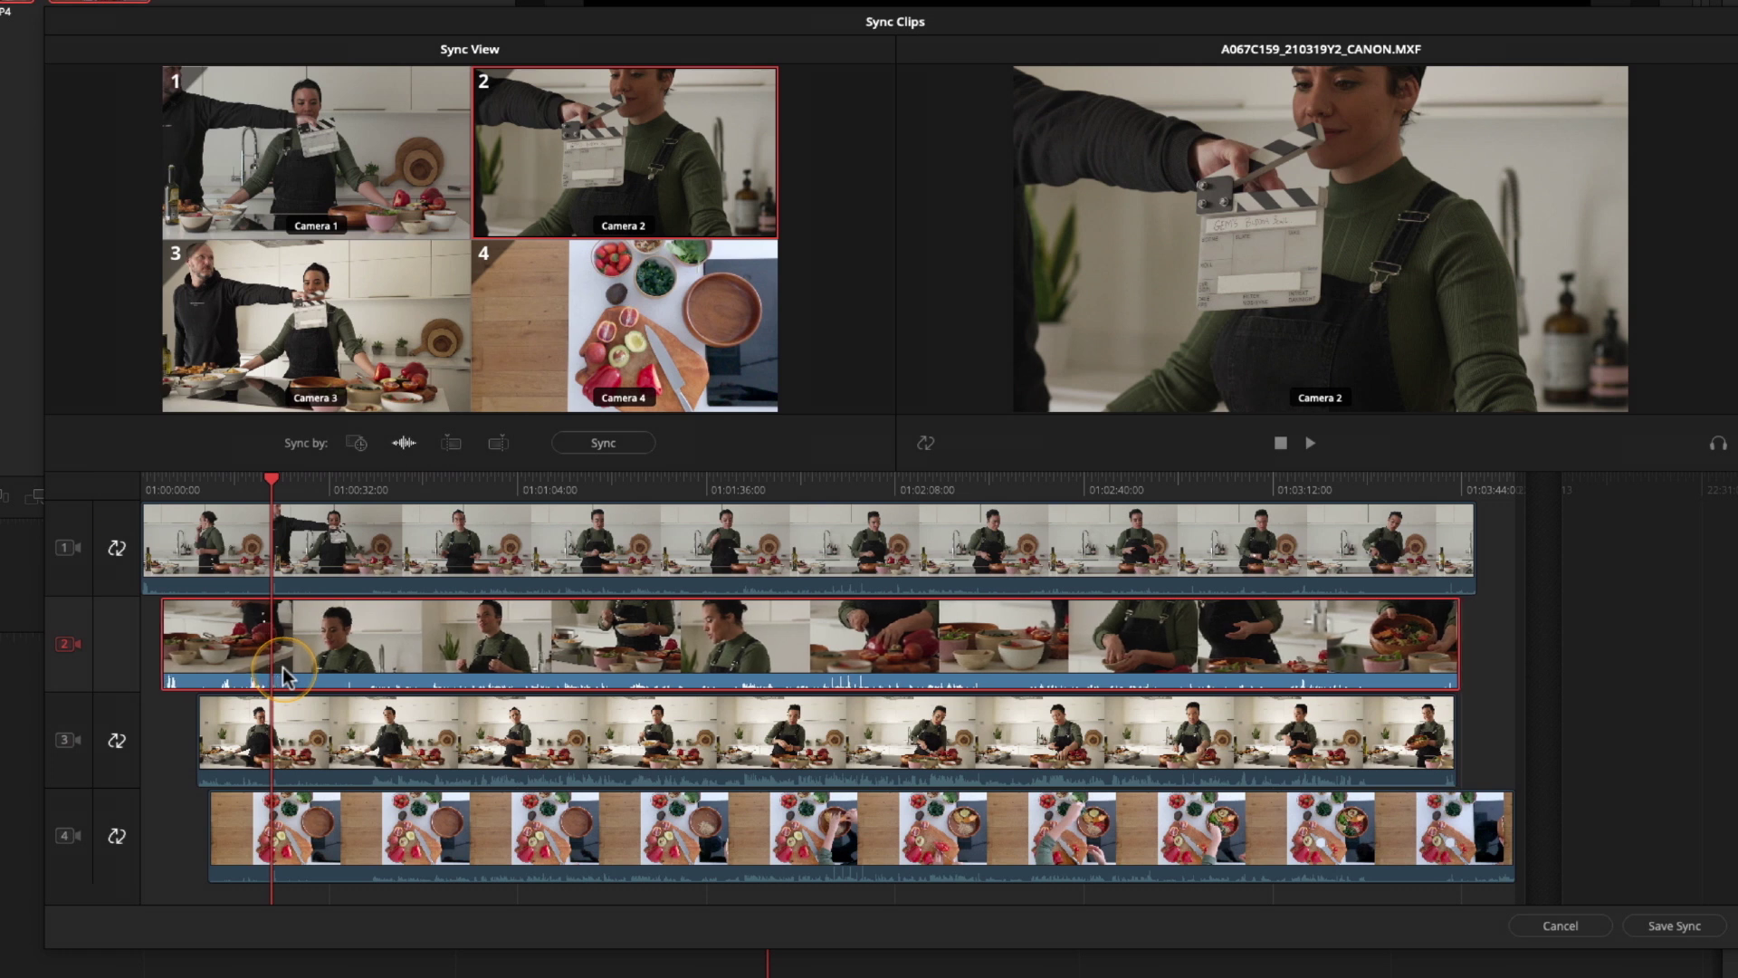
key(period)
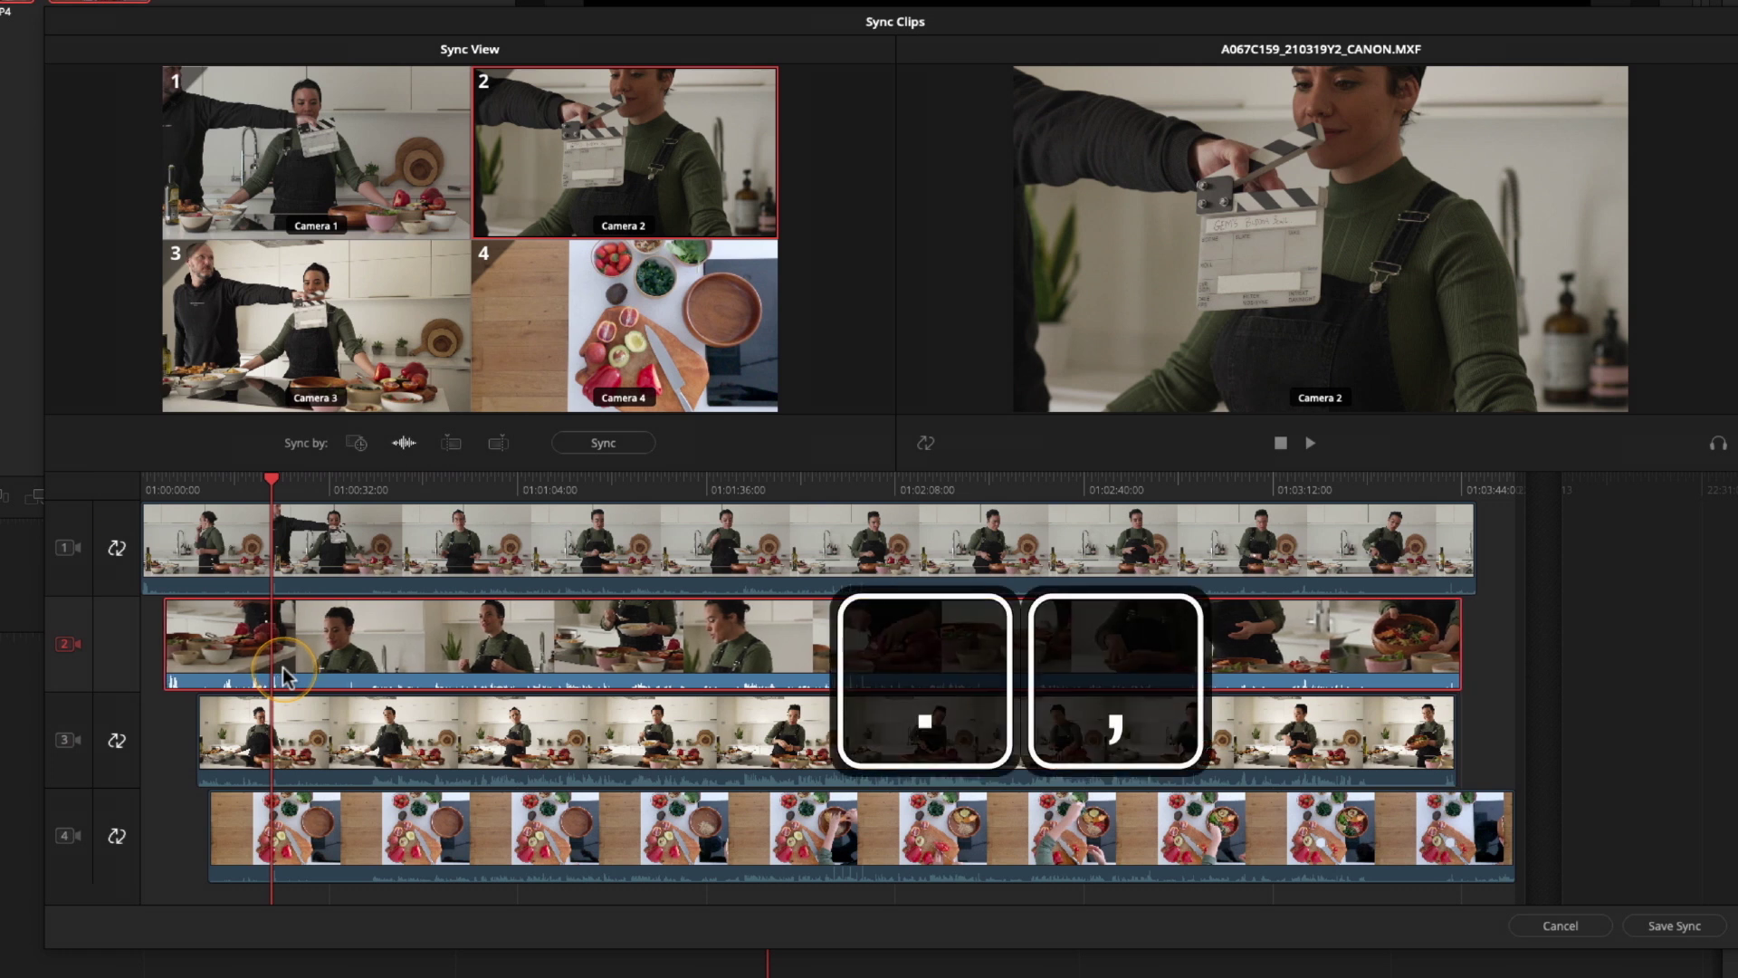
key(comma)
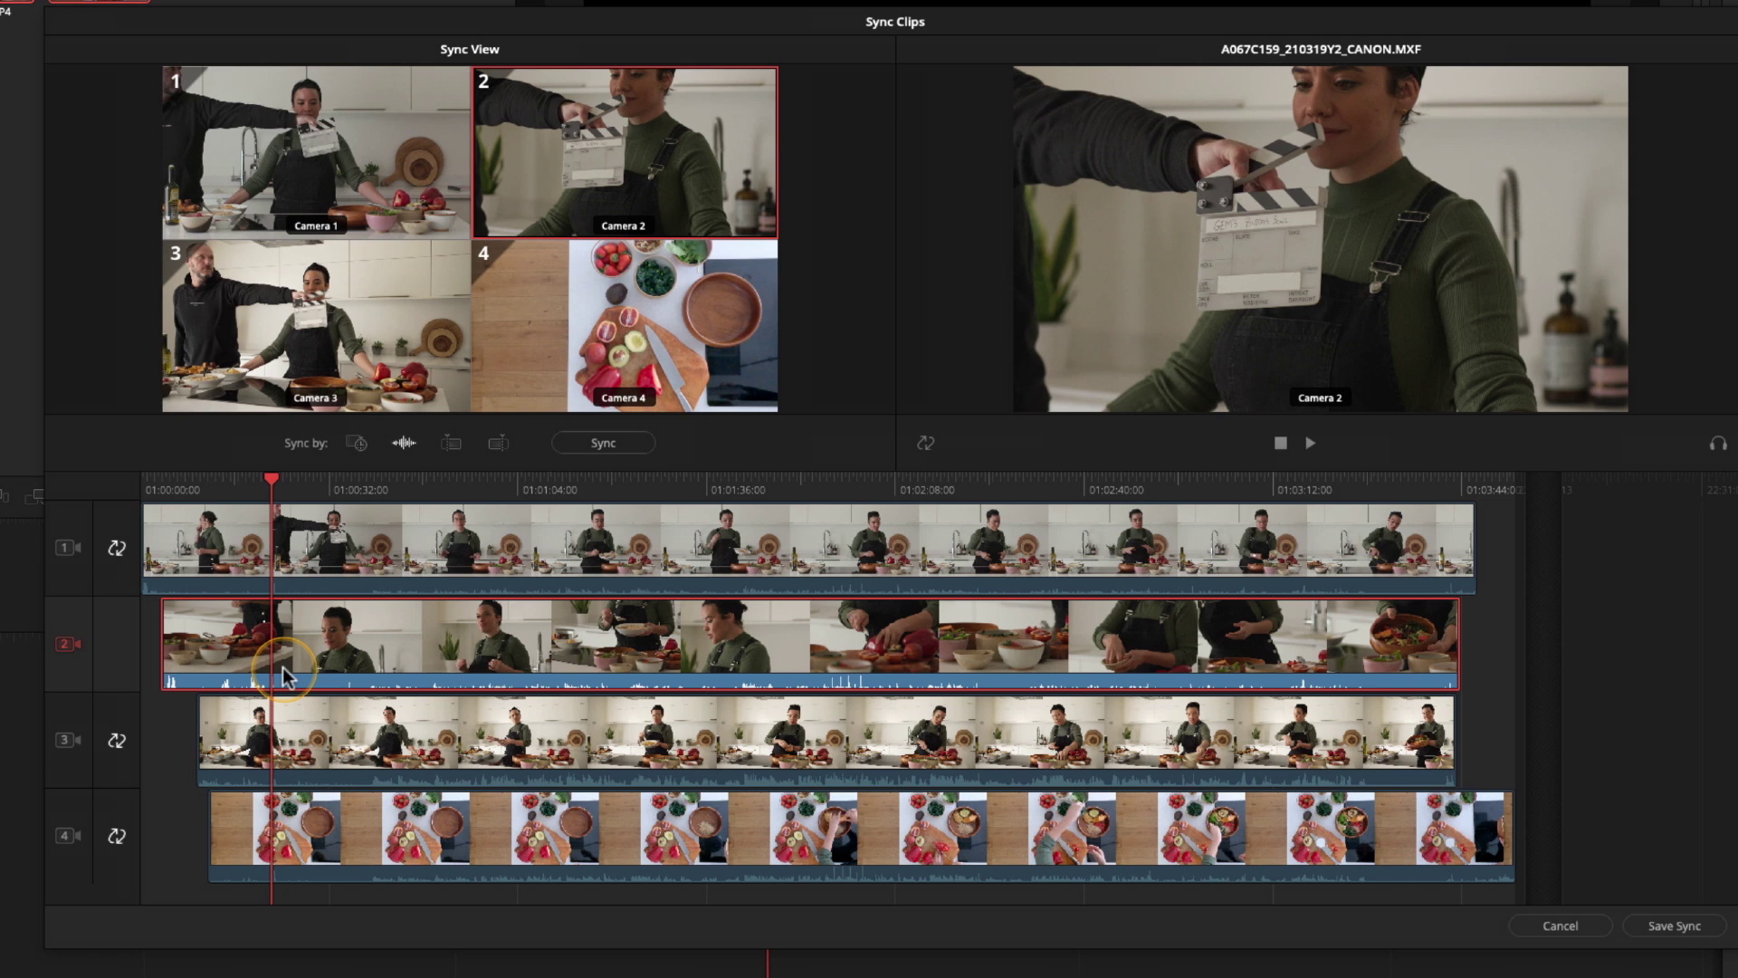
Step back frame by frame around the slate clap to compare Camera 2 with the other angles
key(Left)
key(Left)
key(Left)
key(Left)
key(Left)
key(Left)
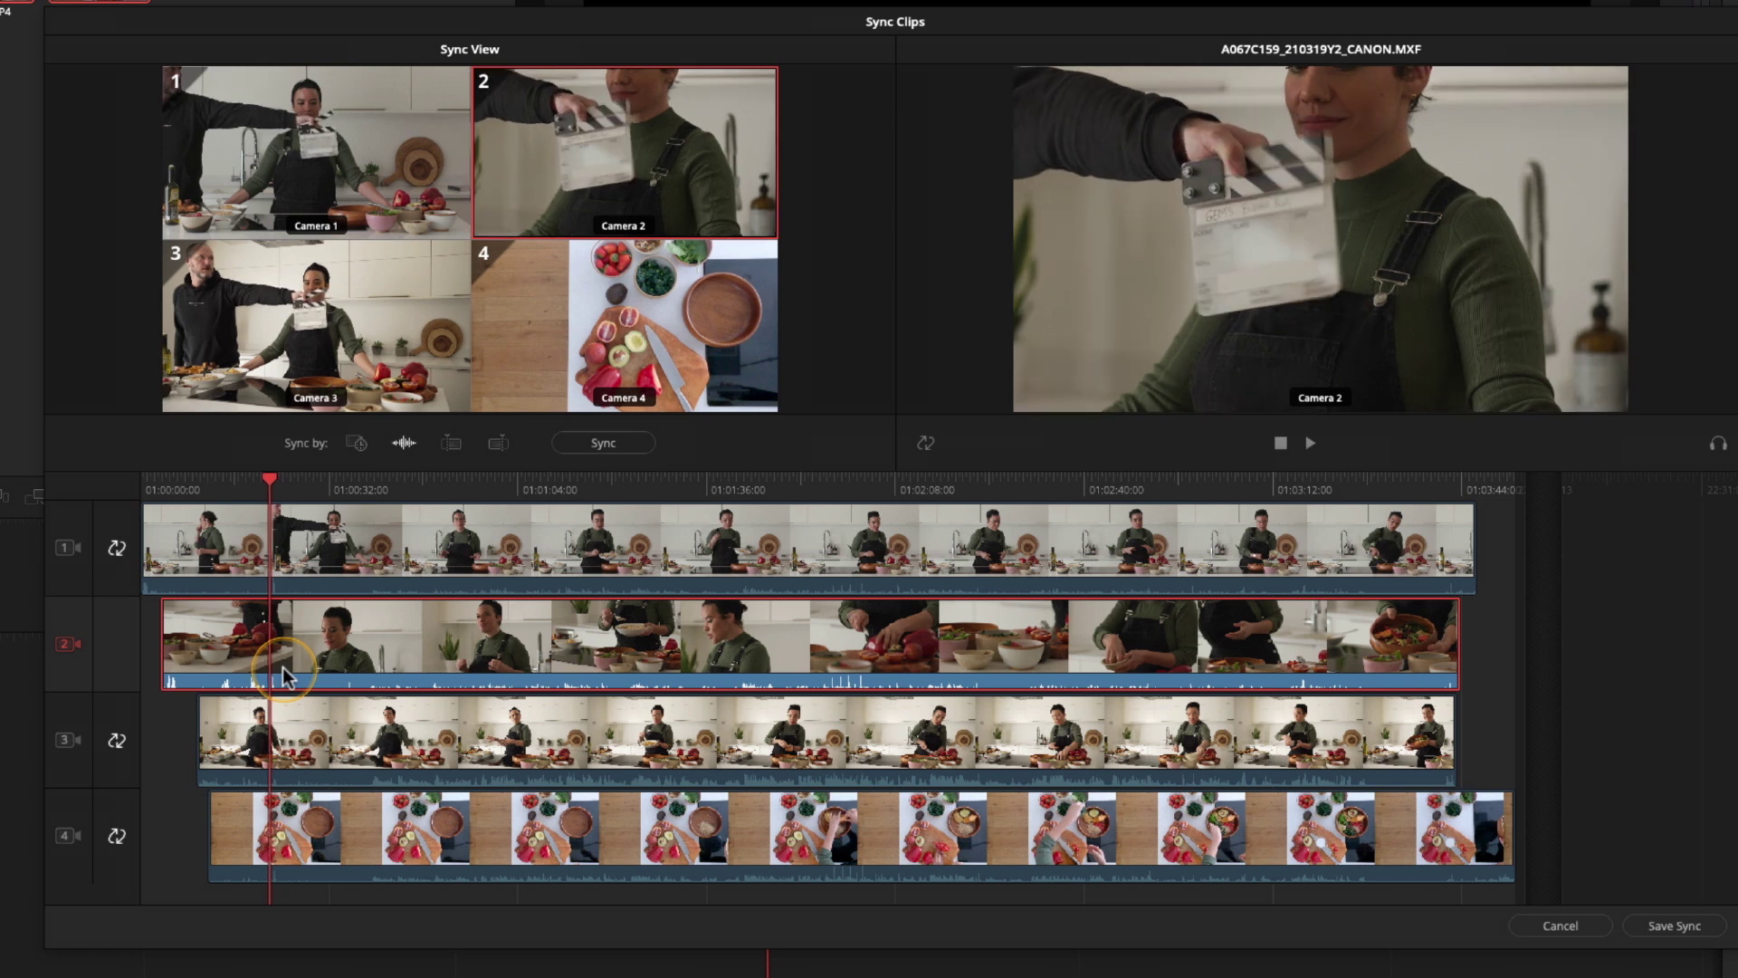
key(Left)
key(Left)
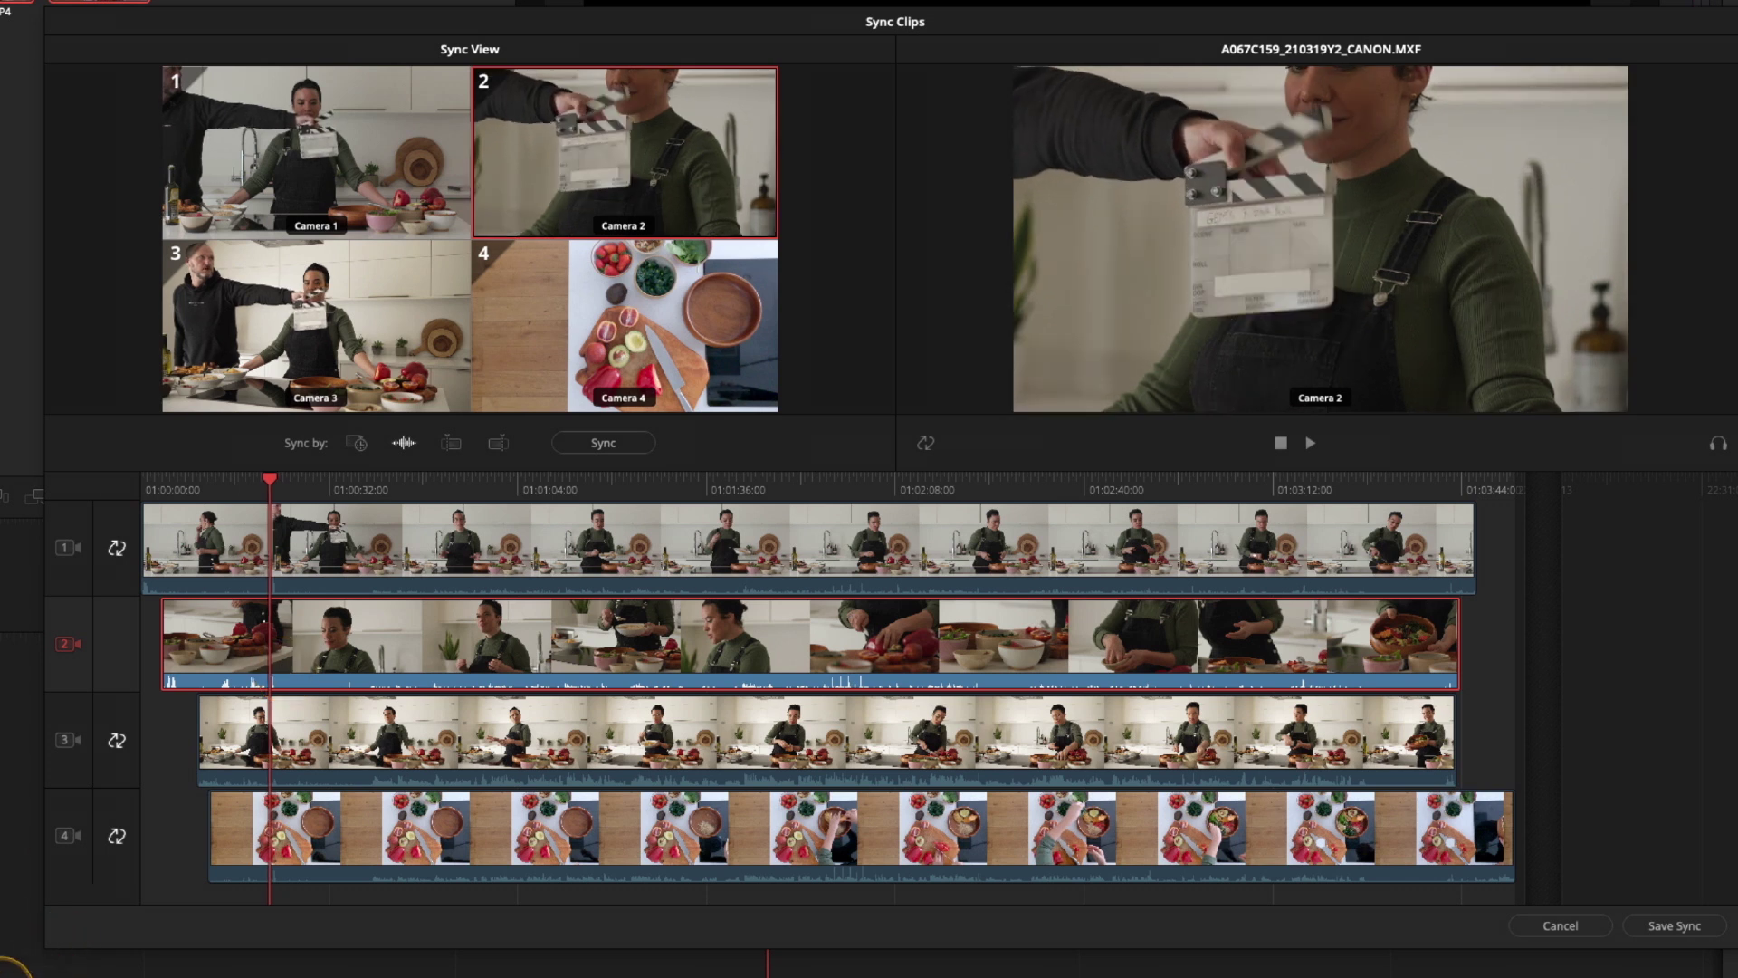
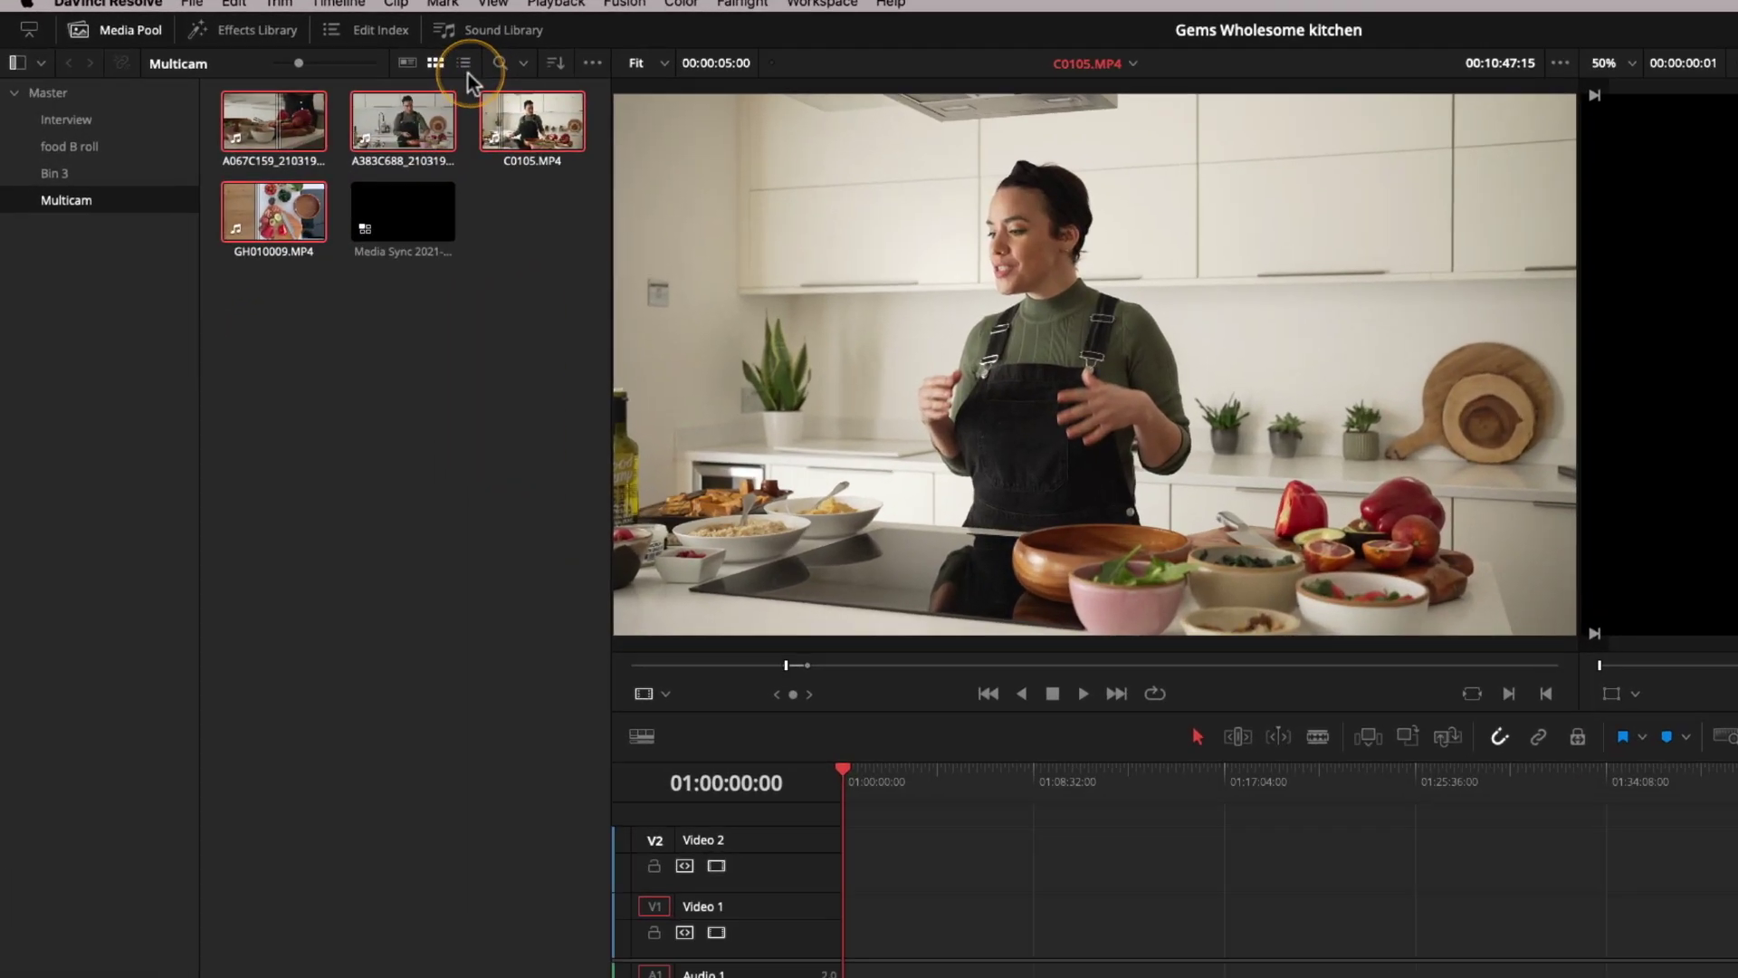
Show the Multicam bin as a list and load the Media Sync clip into the source viewer
click(316, 50)
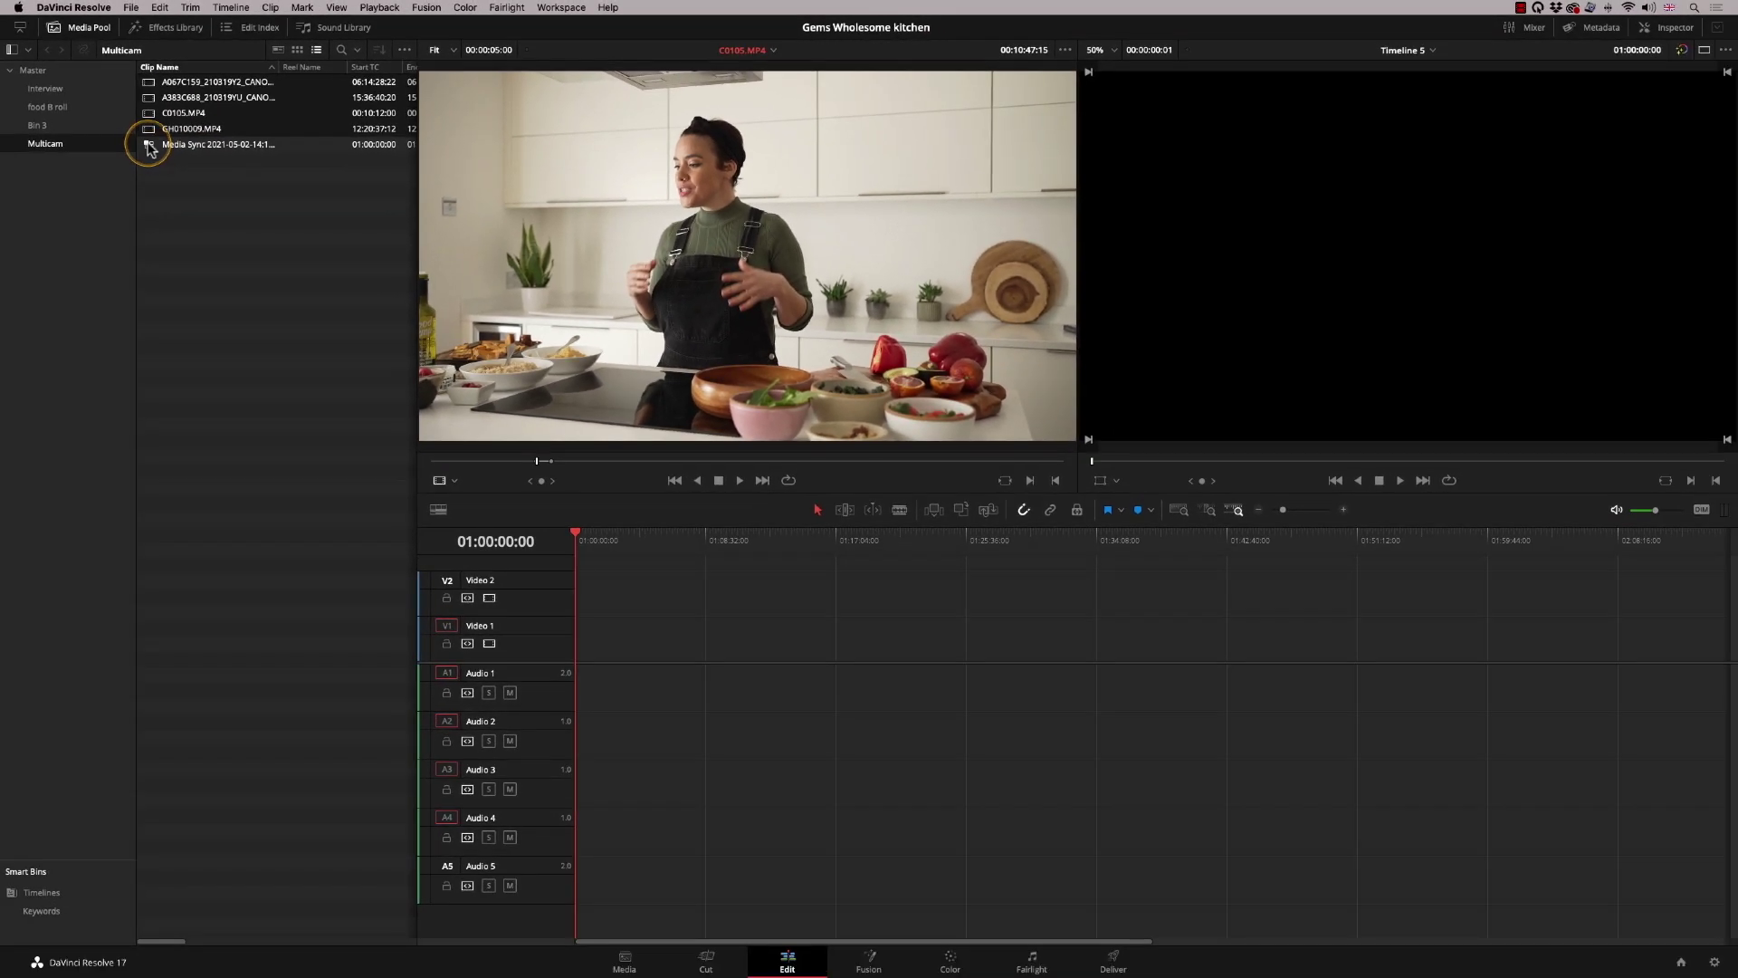
drag(222, 209, 226, 223)
drag(150, 156, 671, 239)
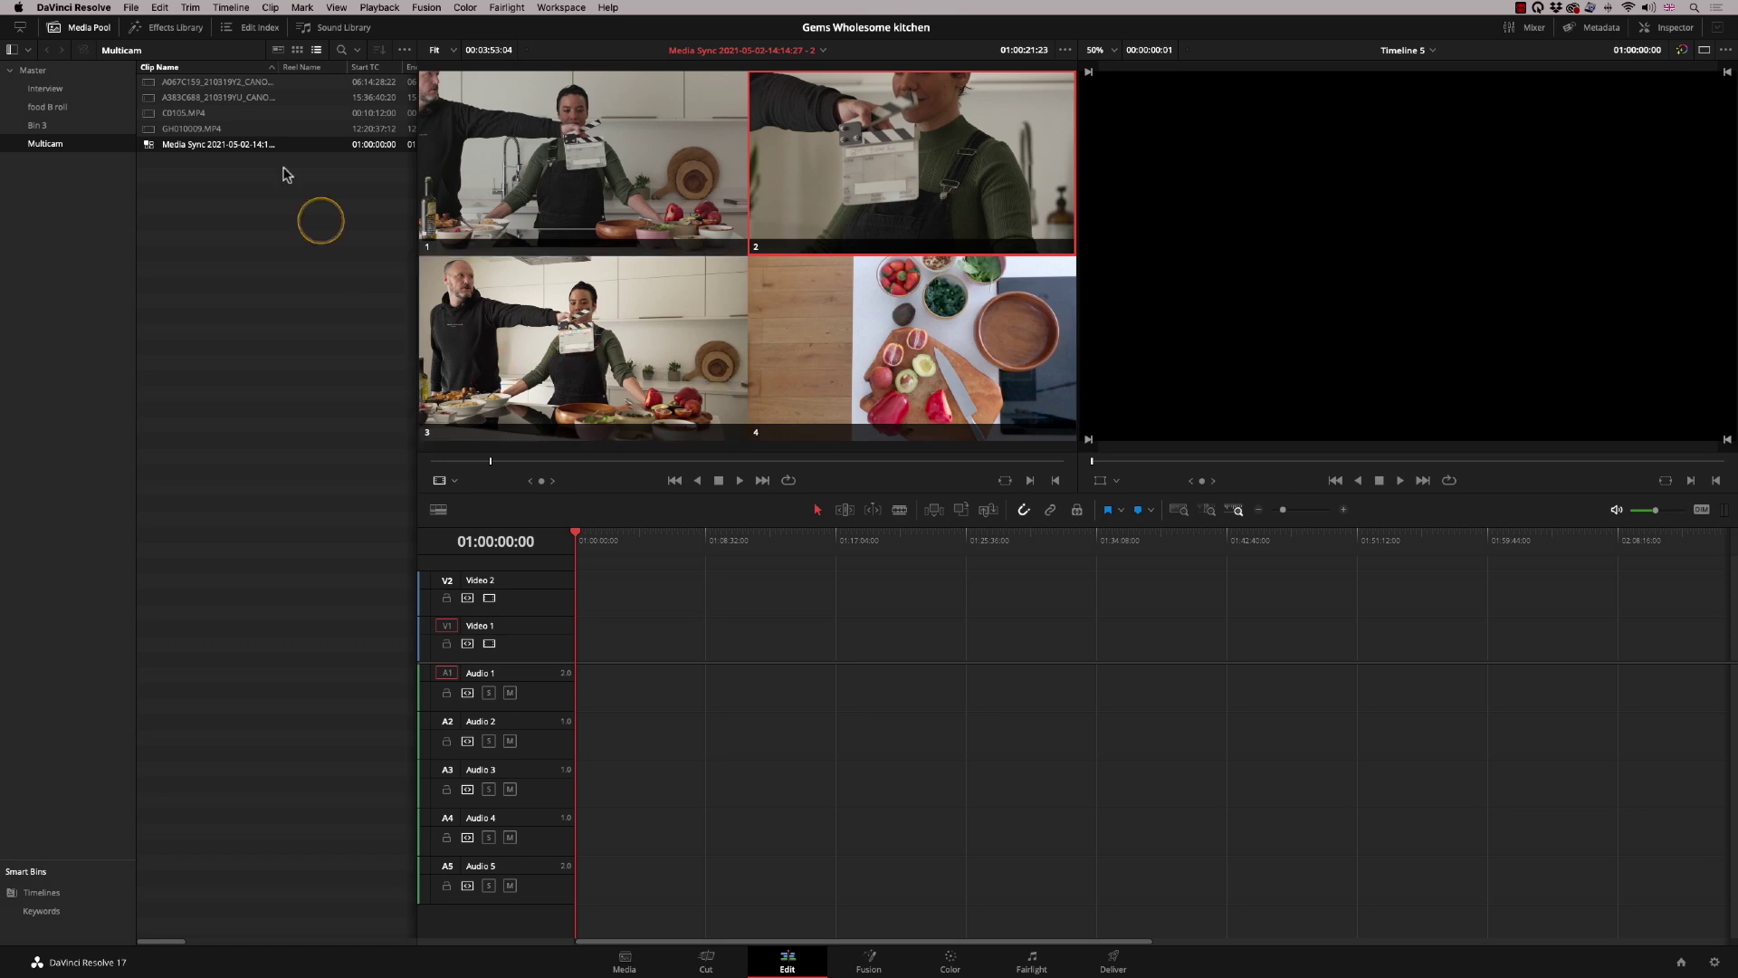
Swap the timeline and source viewer to expose the Media Sync clip's tracks, fitting them all in the timeline
click(233, 8)
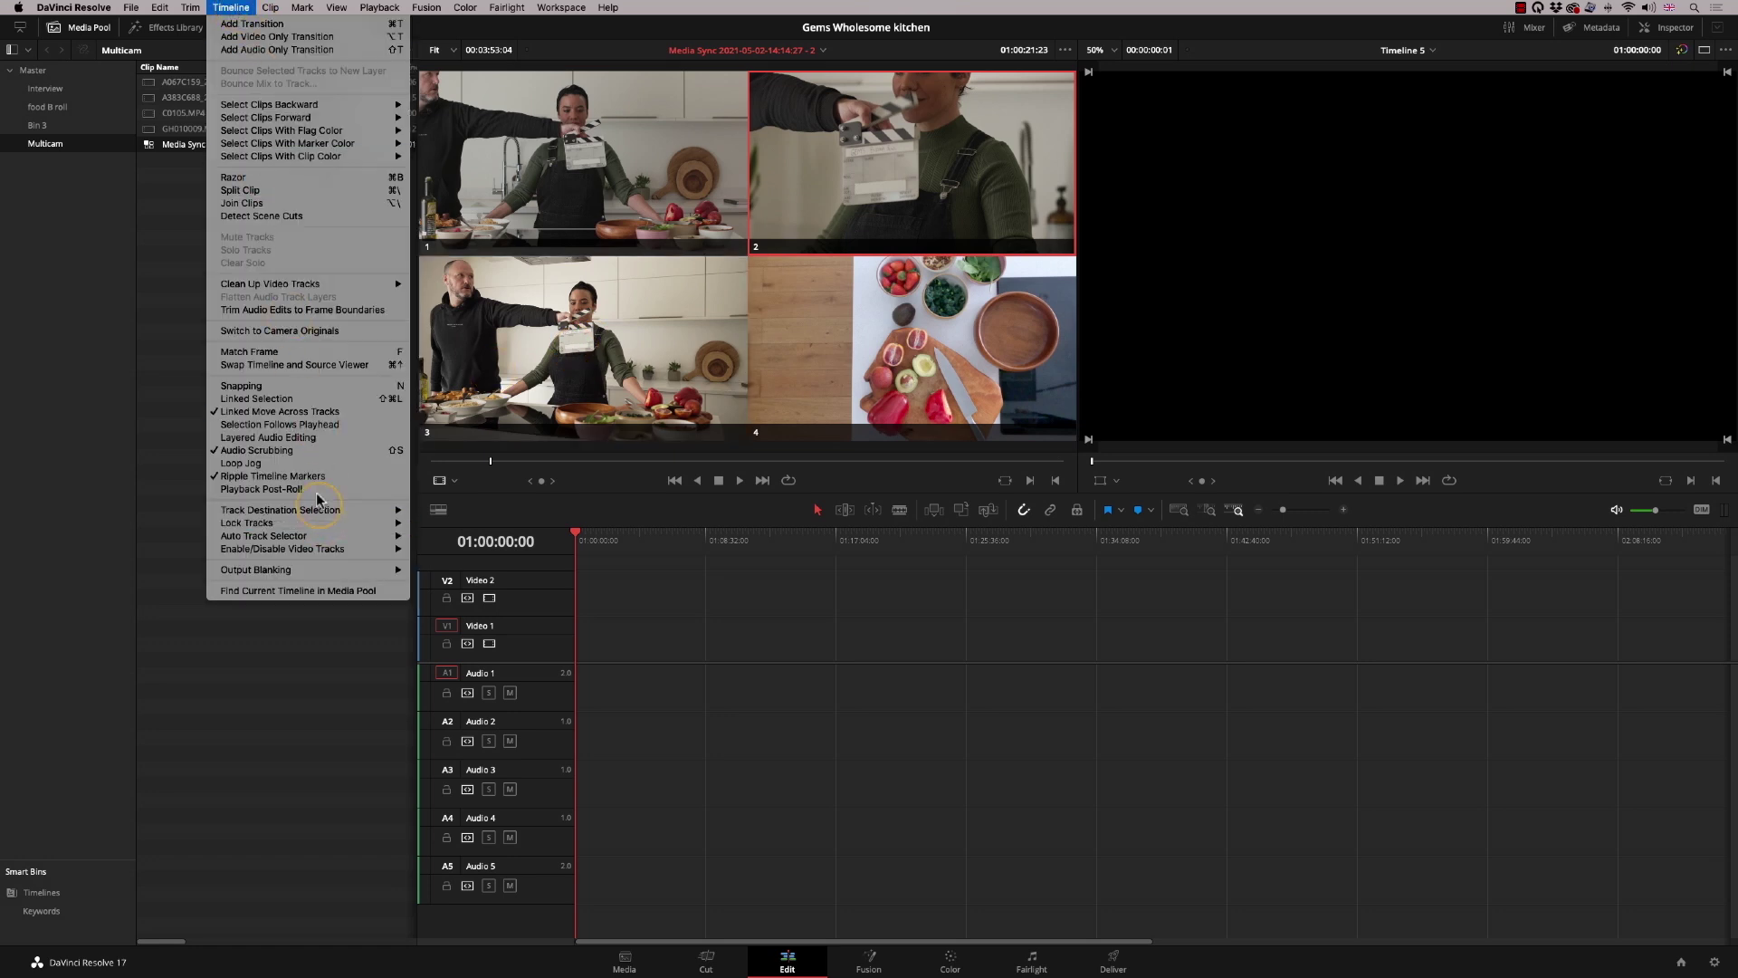
click(340, 365)
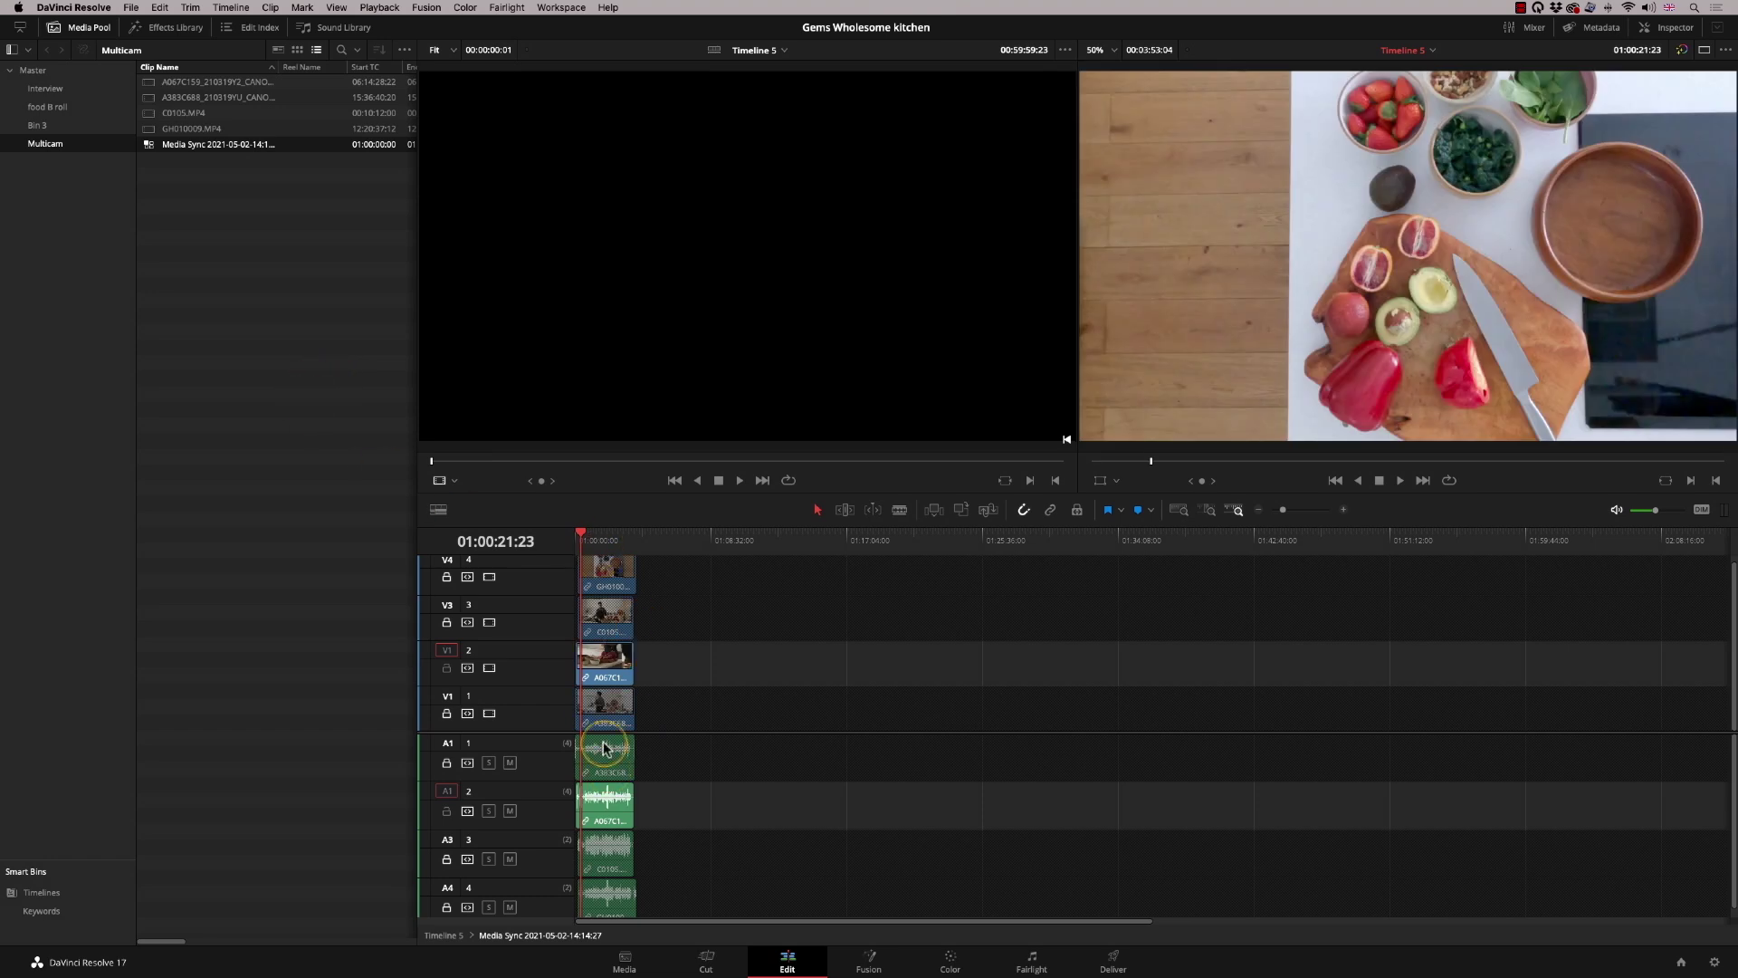
key(shift+z)
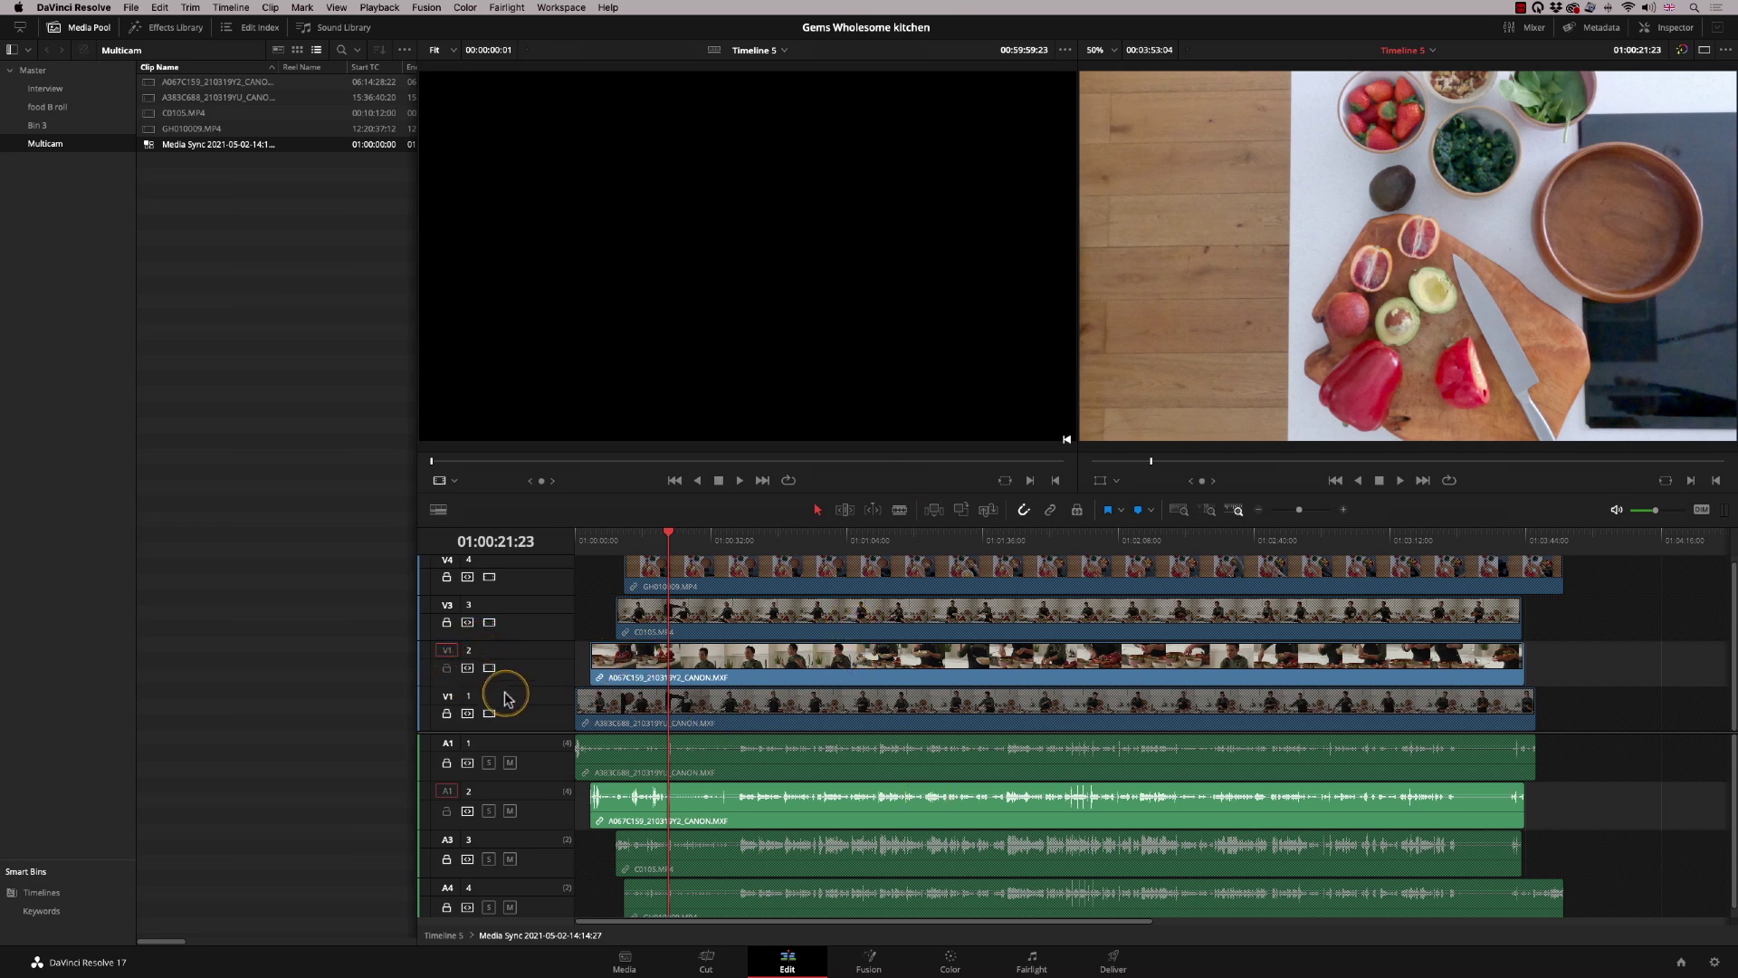
Turn on linked selection and select the A067C159 clip on track 2 together with its audio
click(917, 666)
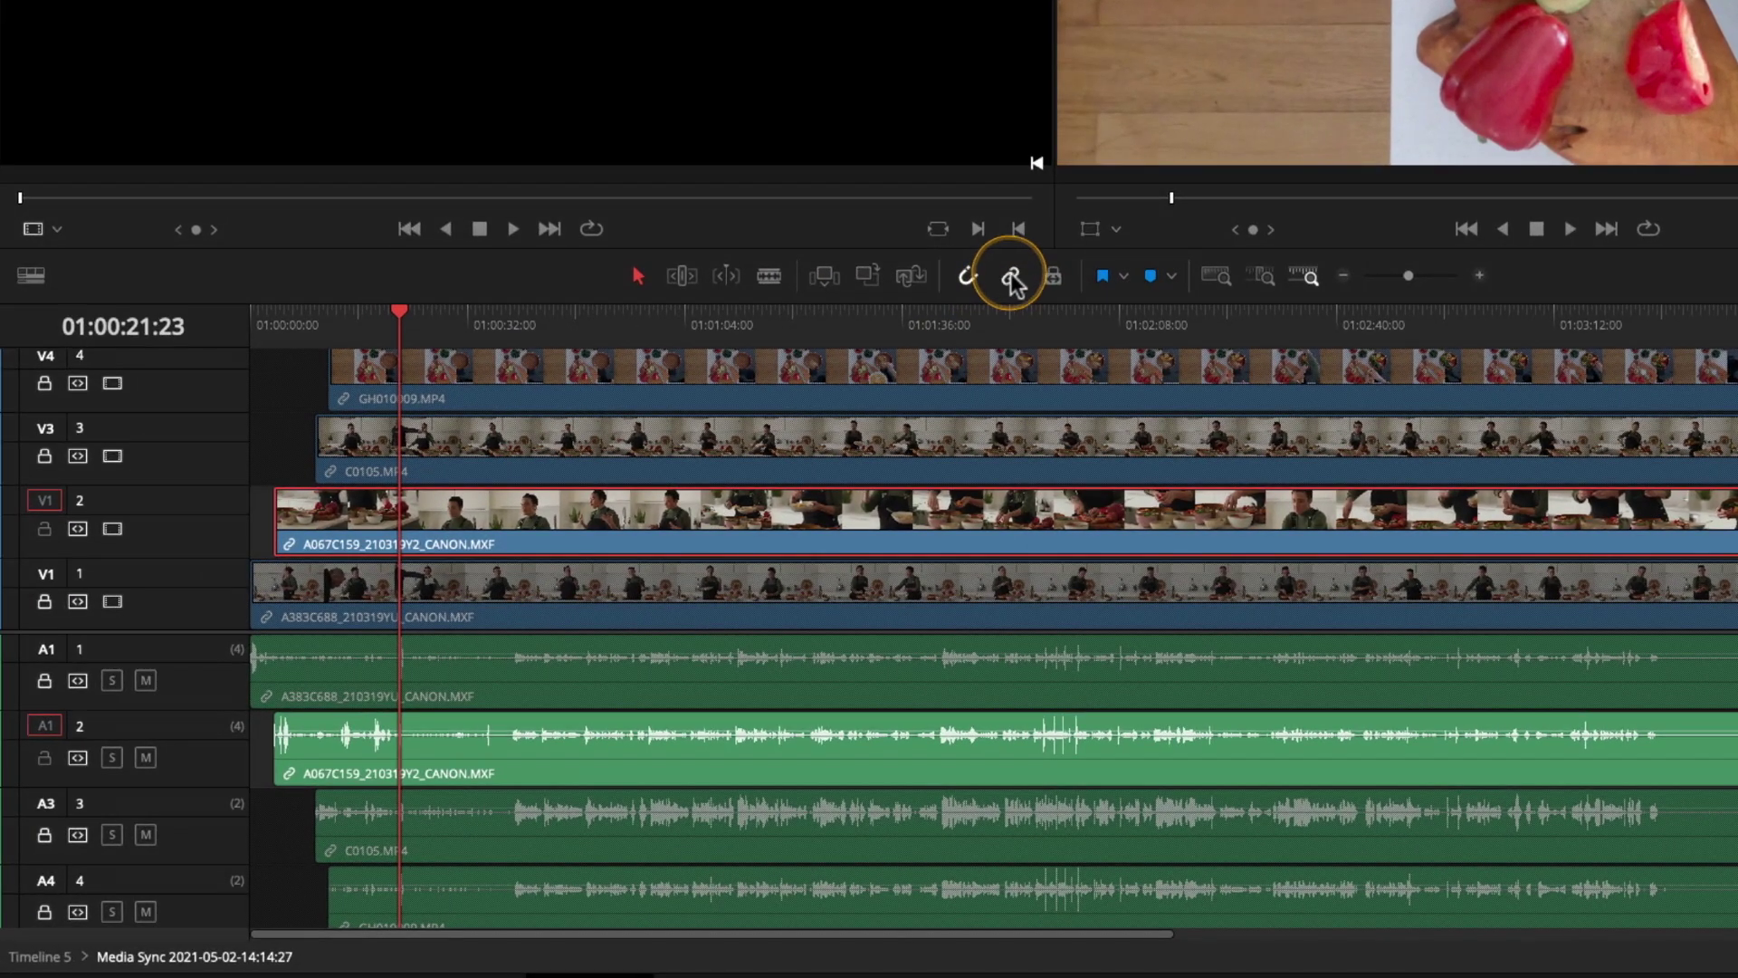
key(super+shift+a)
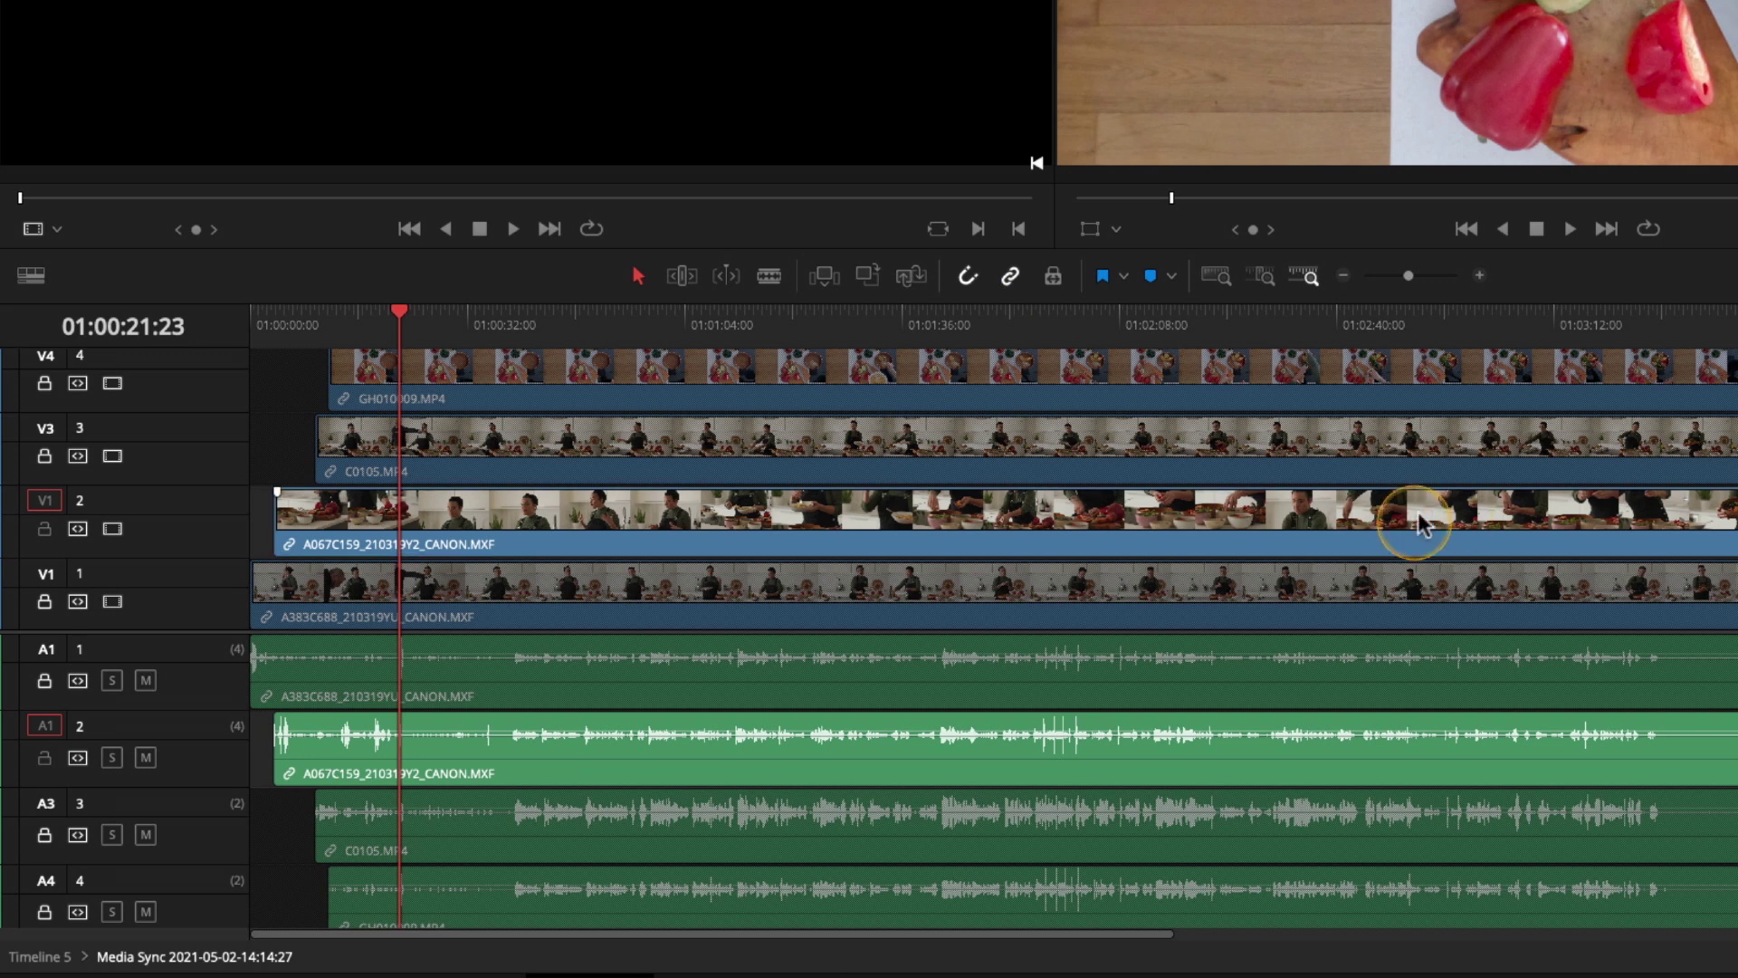
click(1390, 529)
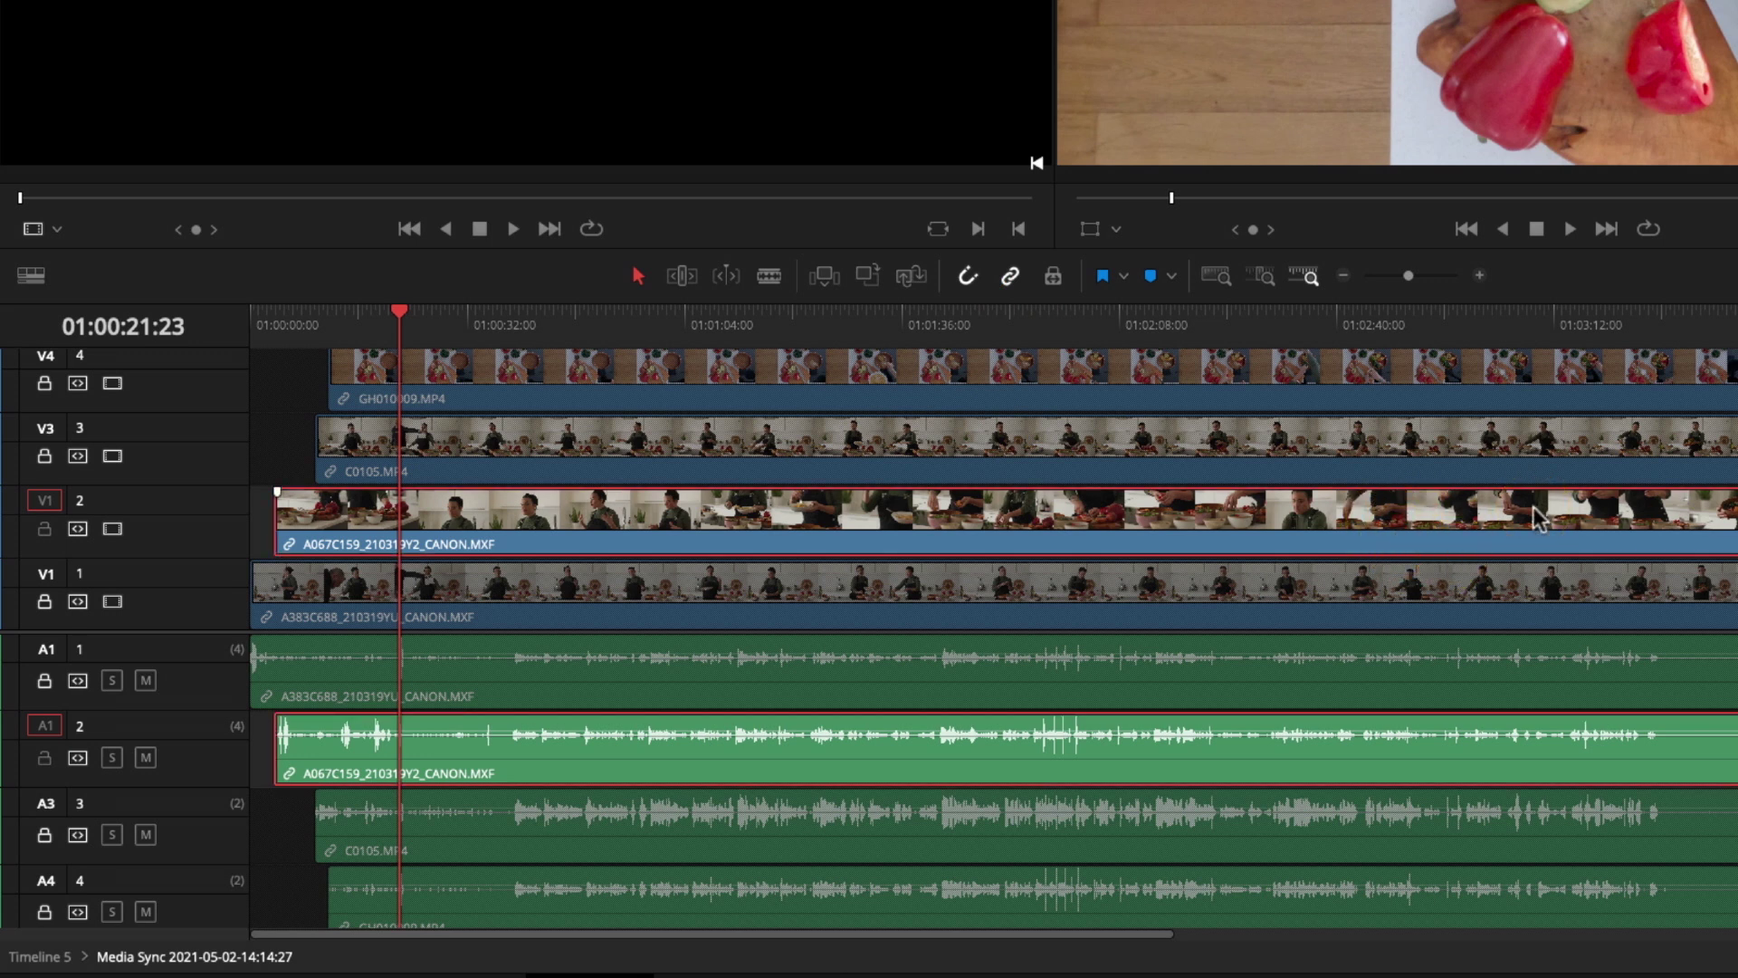
Nudge the linked A067C159 clip about 0.3 seconds later so its clap waveform lines up with the other tracks
key(super+equal)
key(super+equal)
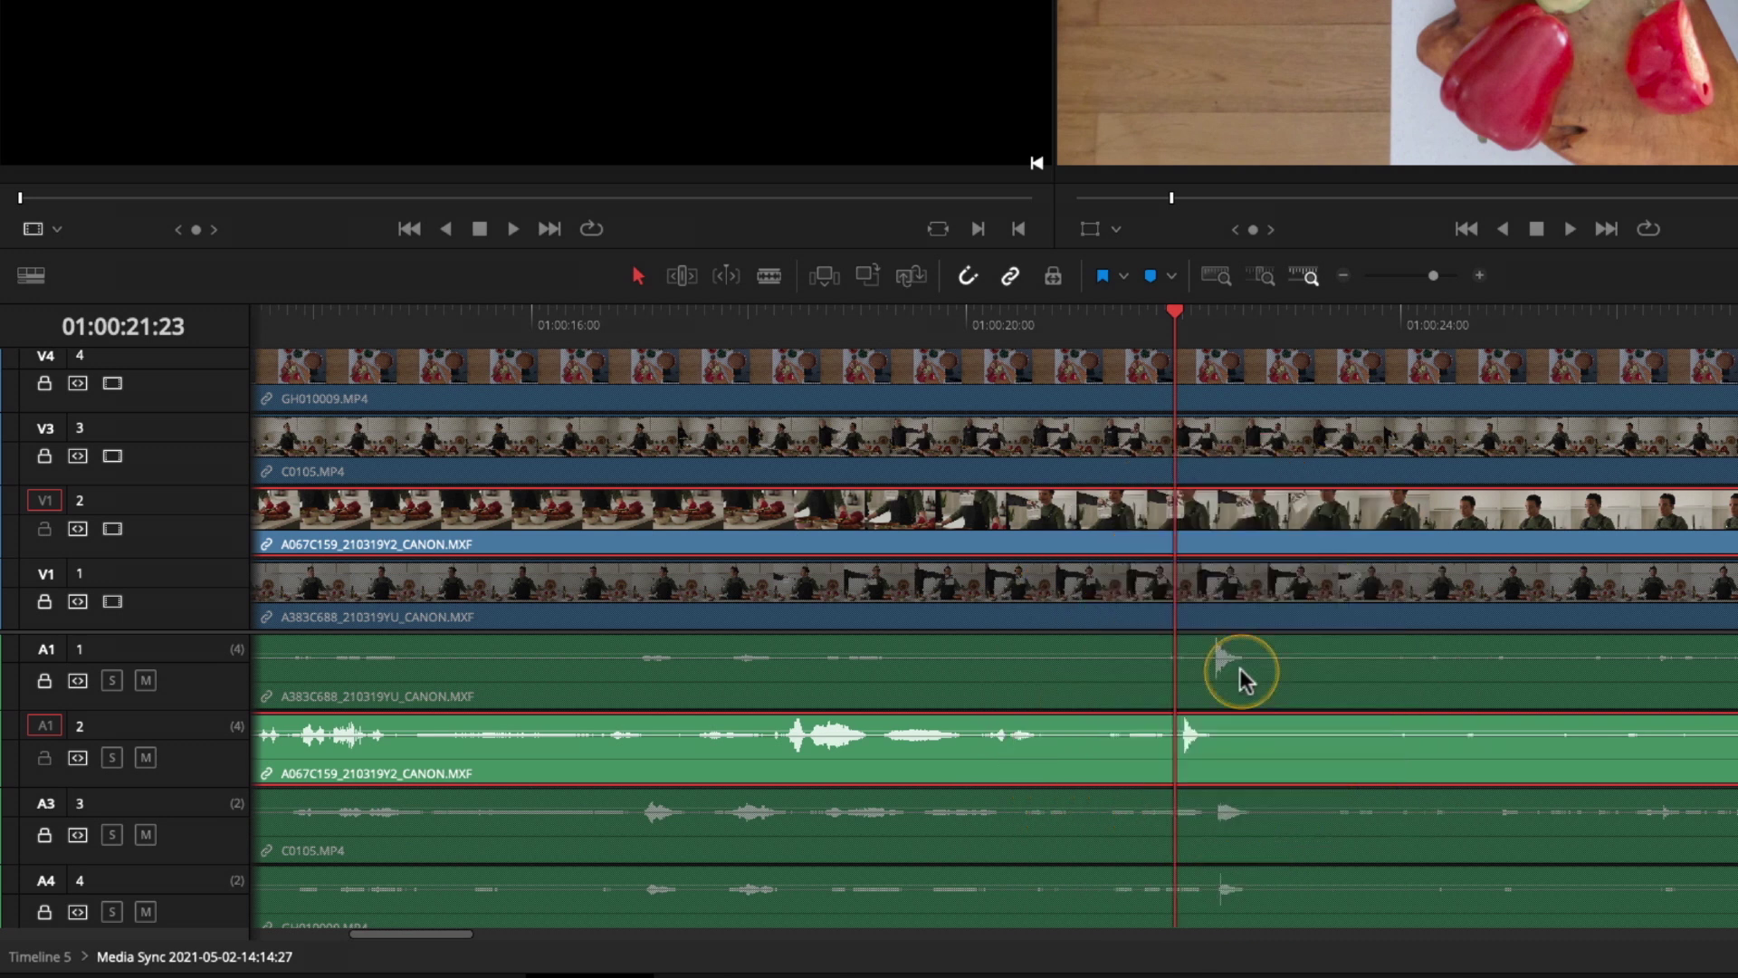
key(period)
key(period)
key(period)
key(period)
key(period)
key(period)
key(period)
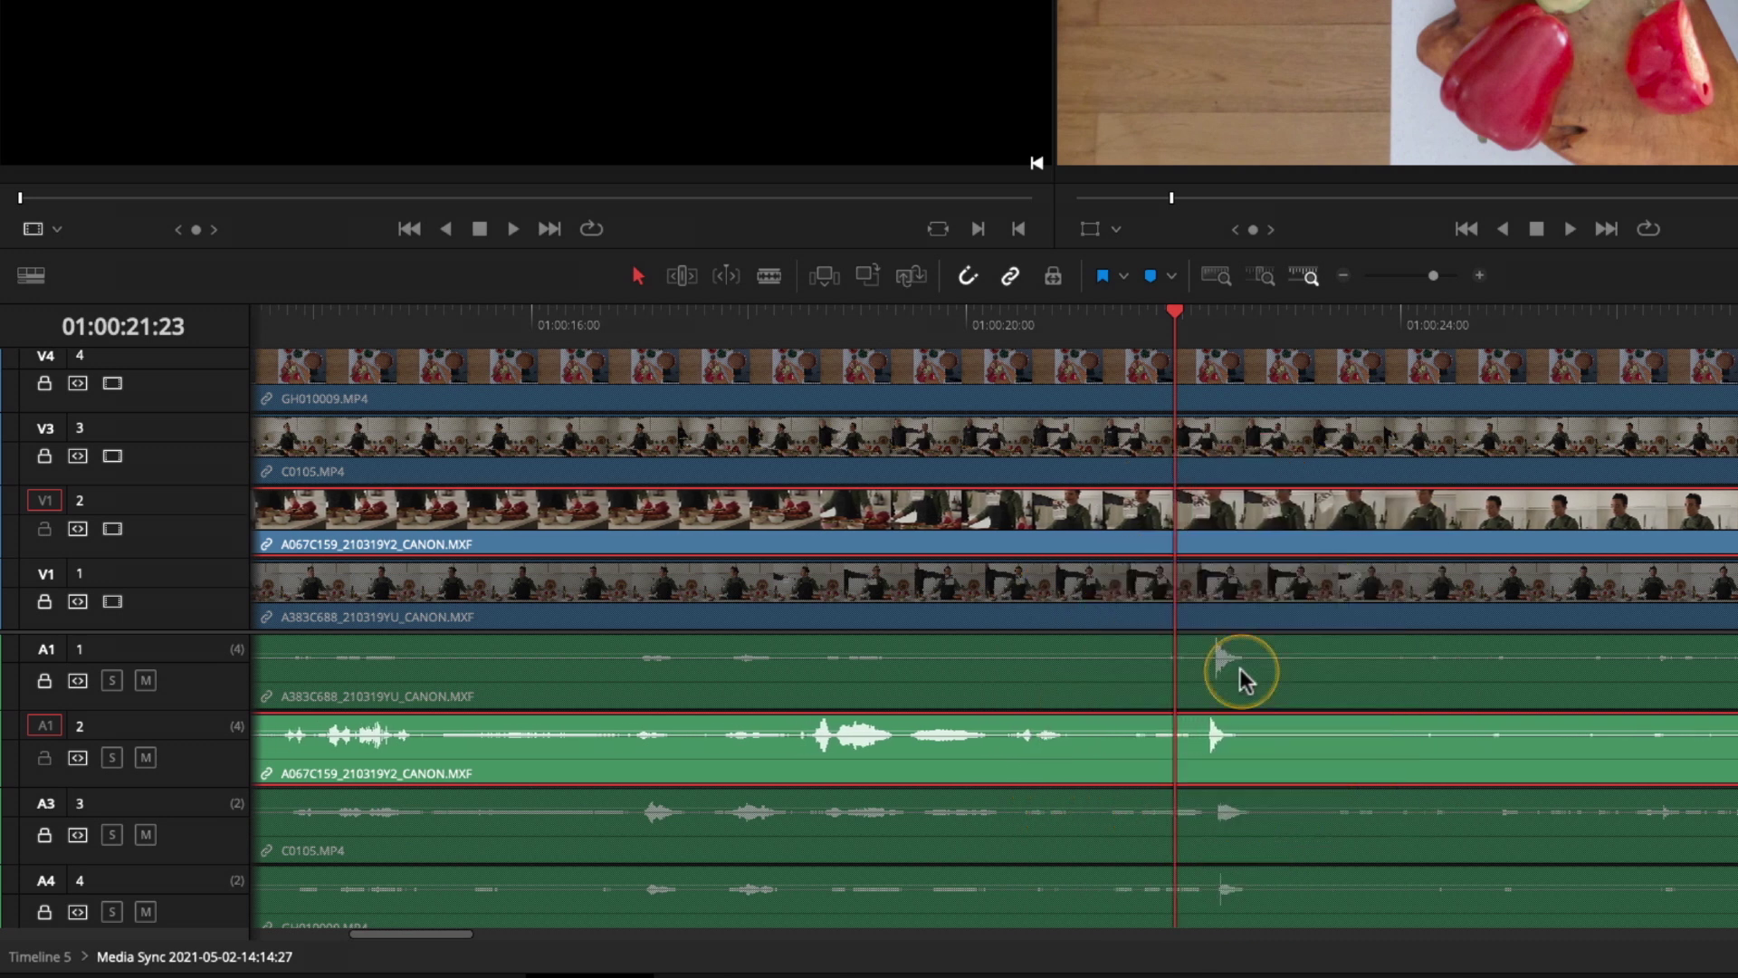
key(period)
key(comma)
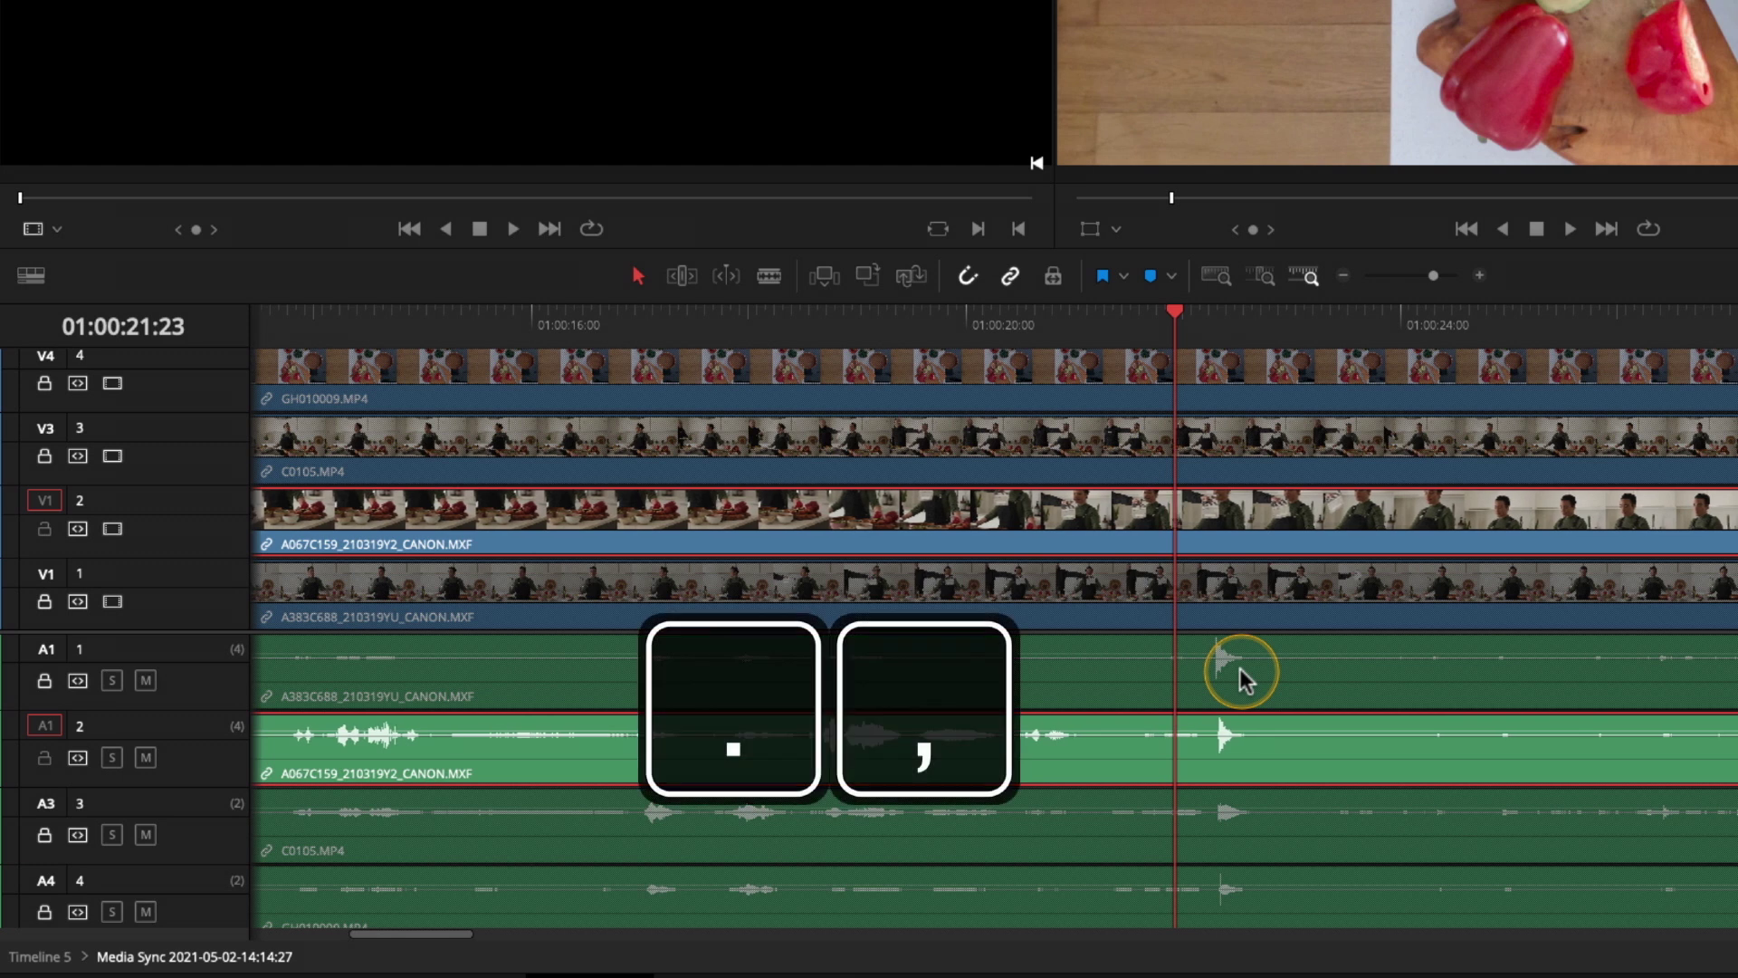
Fine-tune the A067C159 clip slightly earlier so its clap peak matches the one on audio track 1
key(super+equal)
key(super+equal)
key(super+equal)
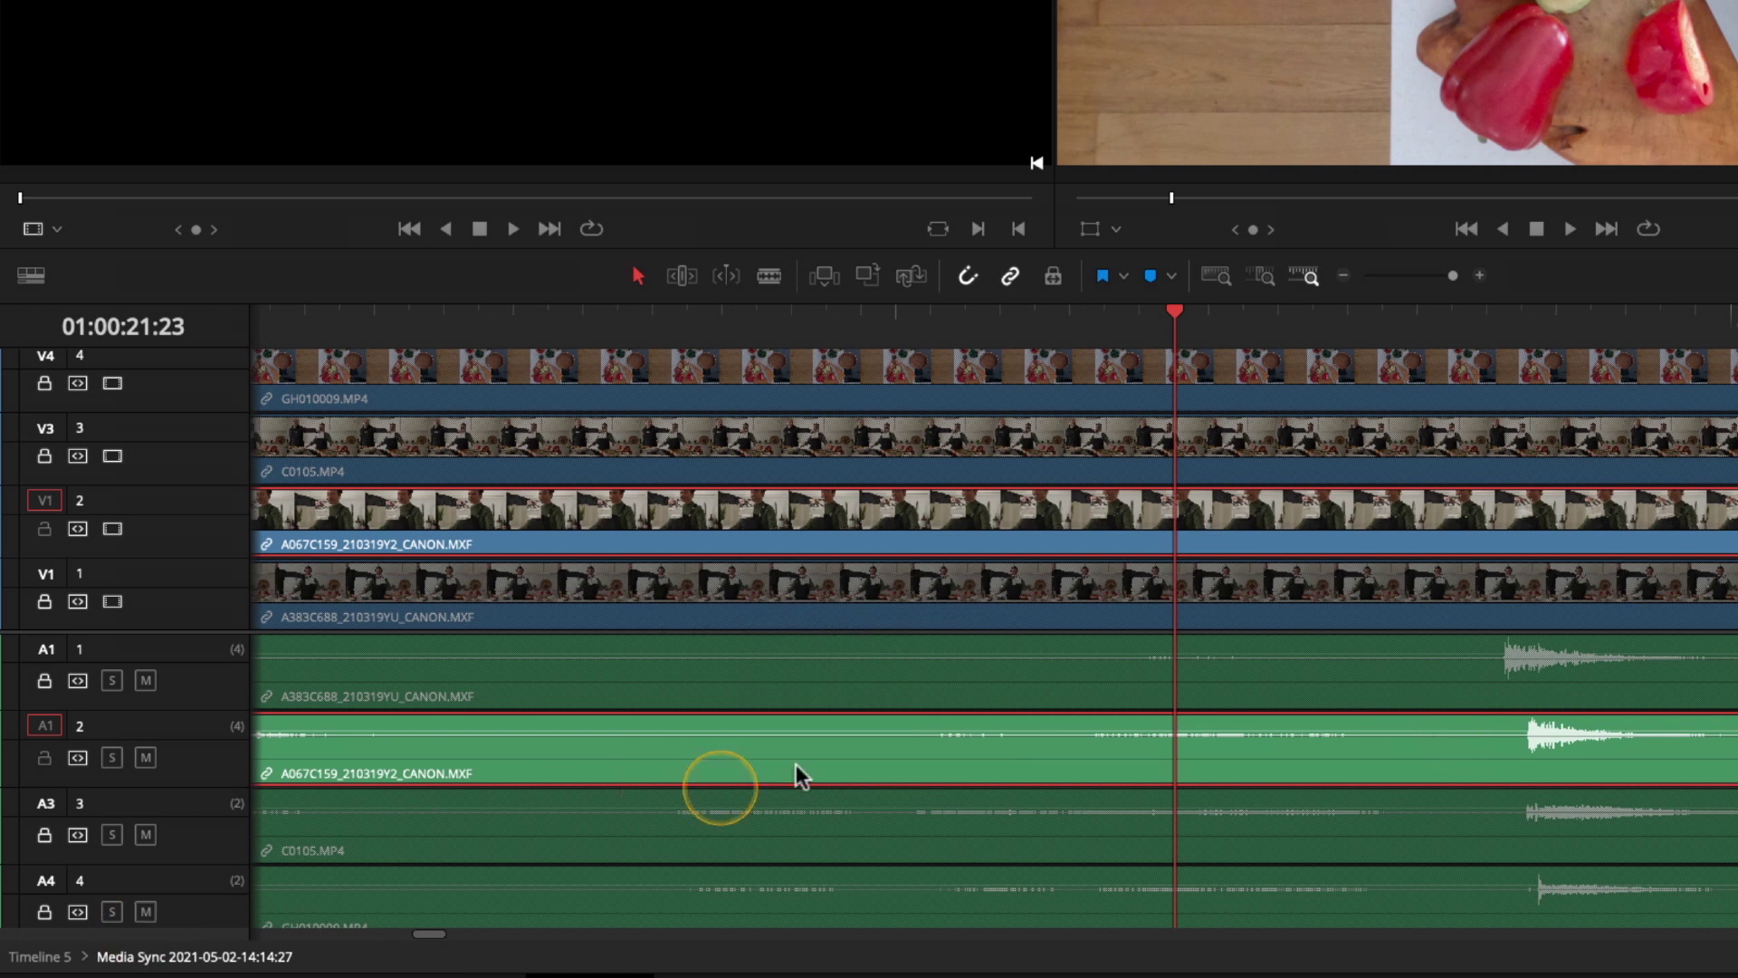
key(comma)
drag(1514, 748, 1502, 666)
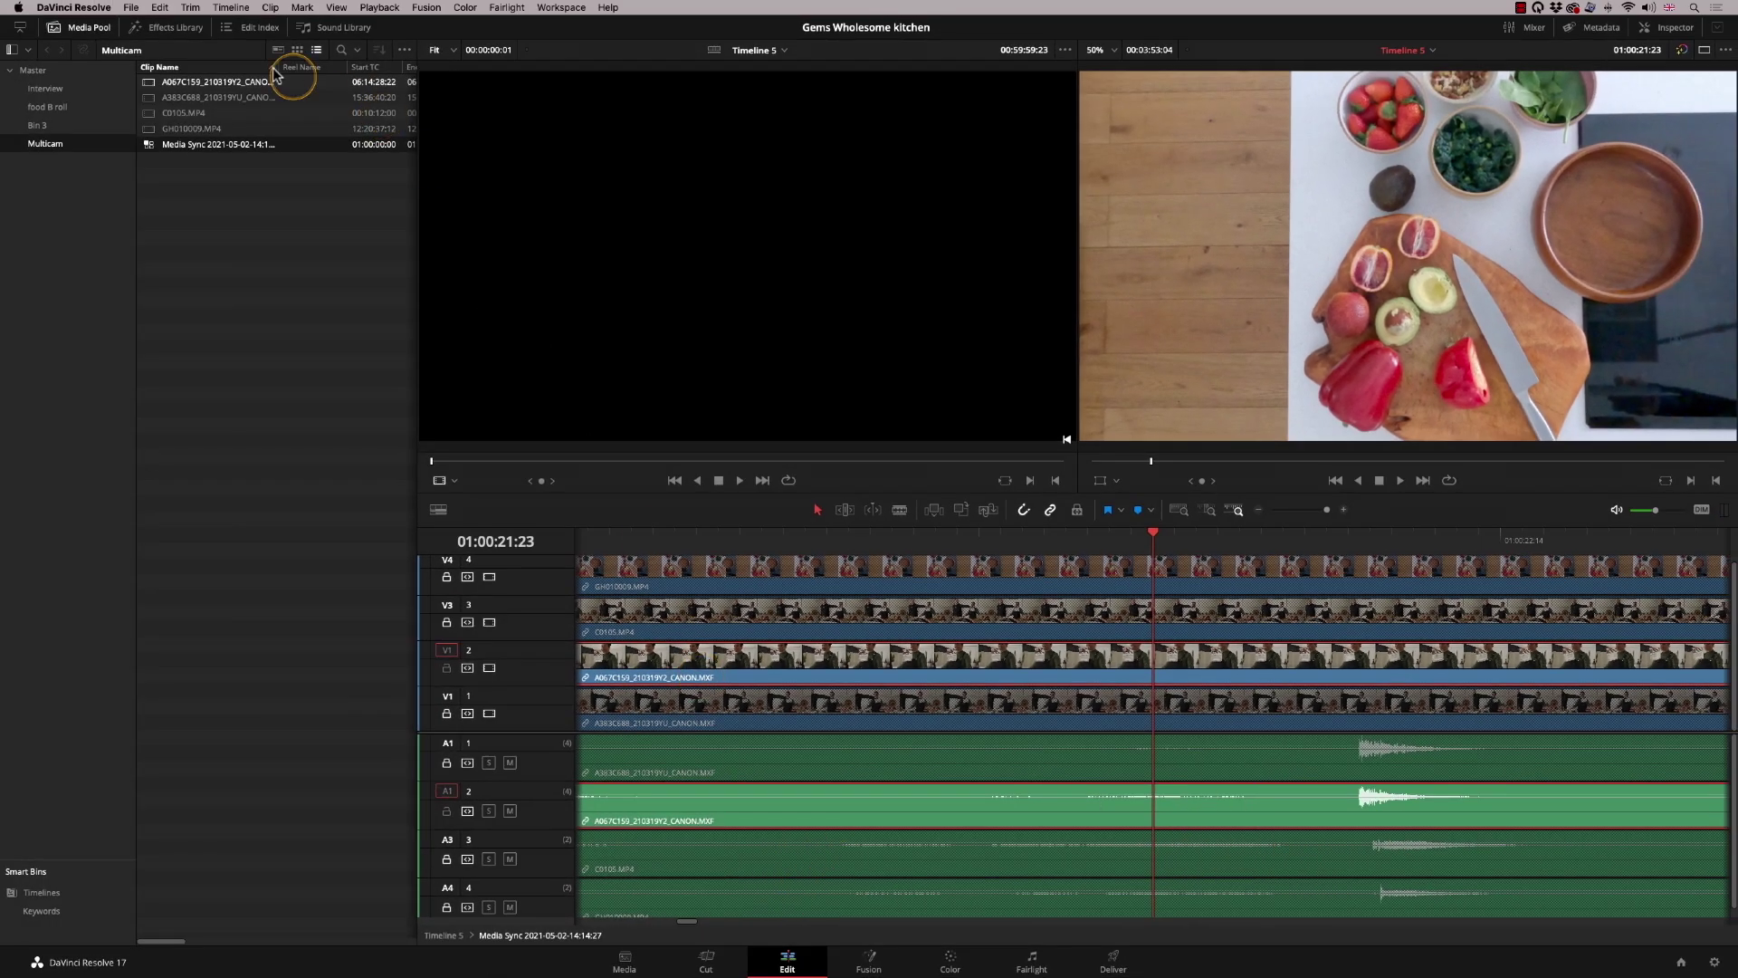
Swap the timeline and source viewer back, and switch to the Cut page
click(231, 7)
click(298, 343)
click(711, 965)
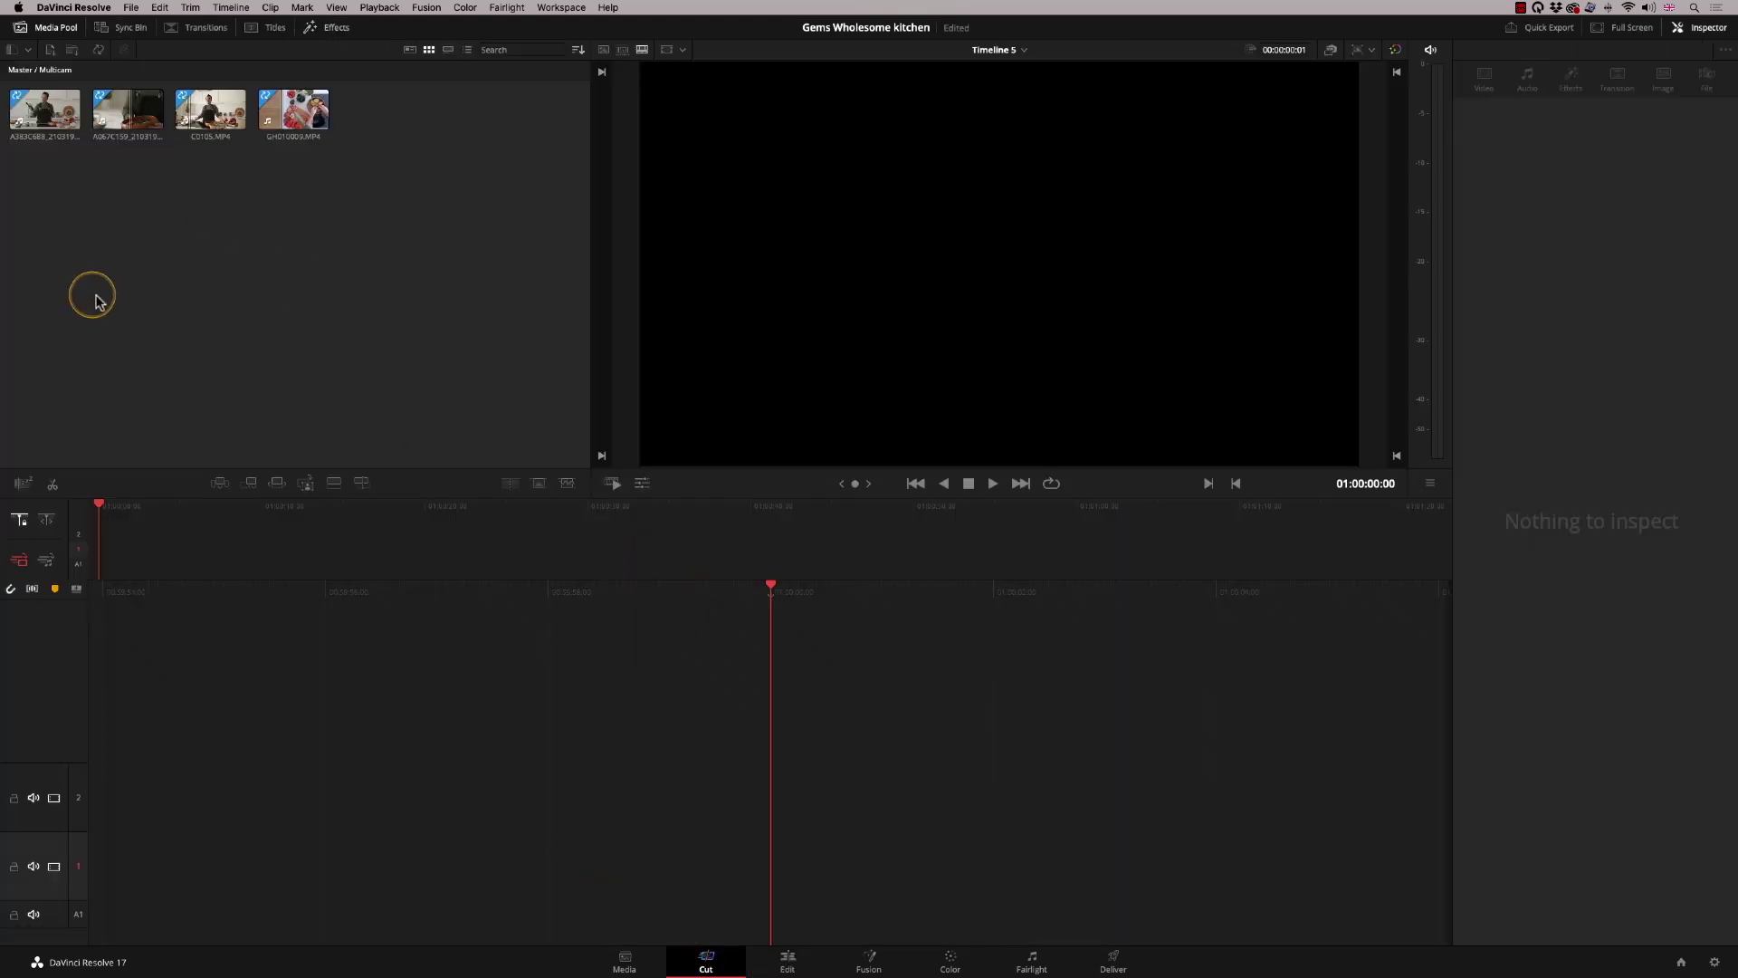
Append the A383C688 clip from the Multicam bin to Timeline 5
click(37, 125)
click(39, 118)
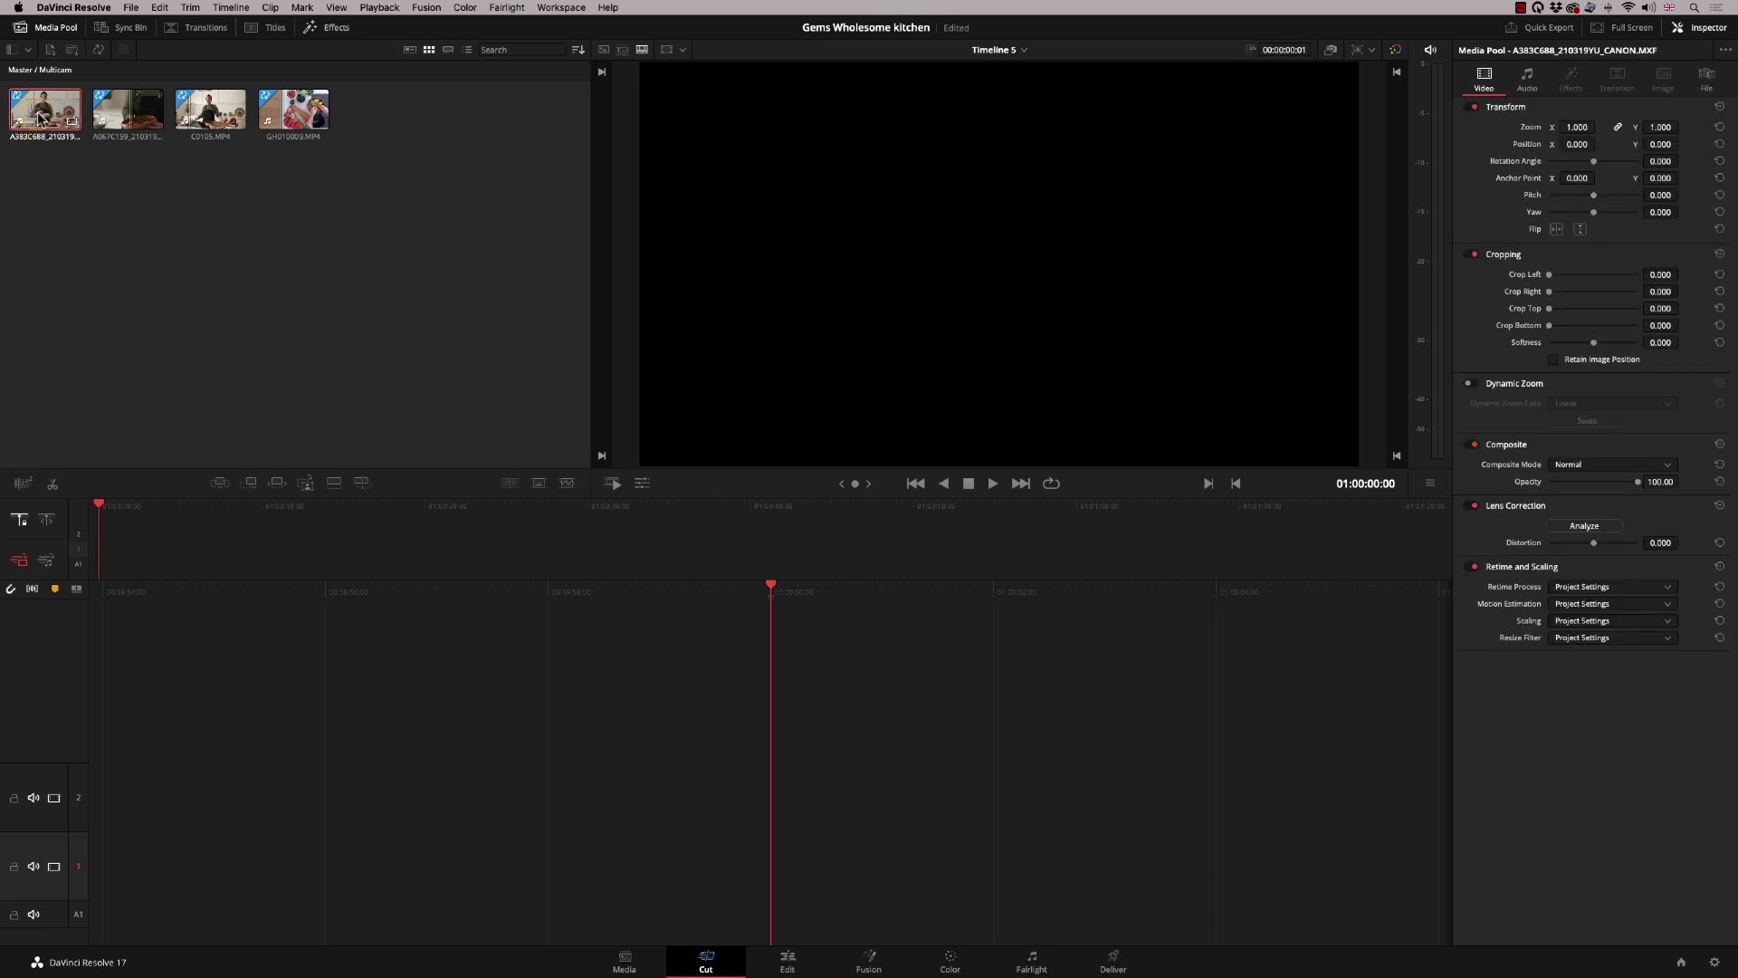
key(shift+F12)
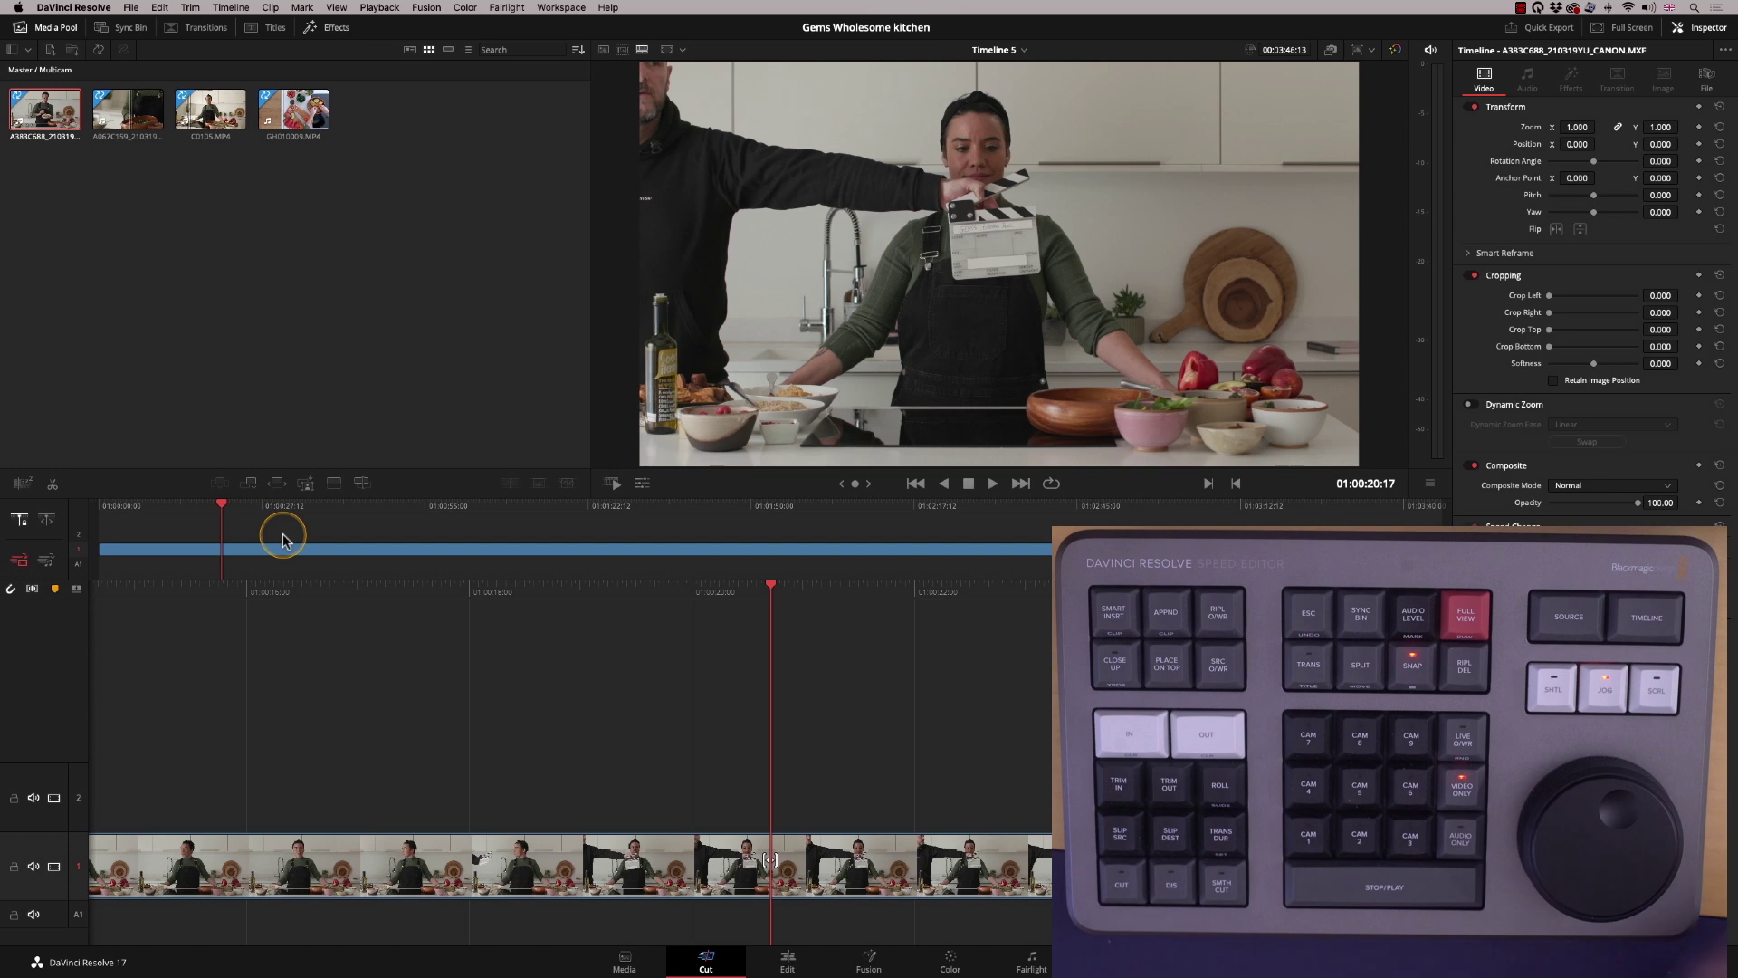
Open the Sync Bin at the slate and source-overwrite a 5-second Camera 2 shot onto track 2
key(ctrl+shift+b)
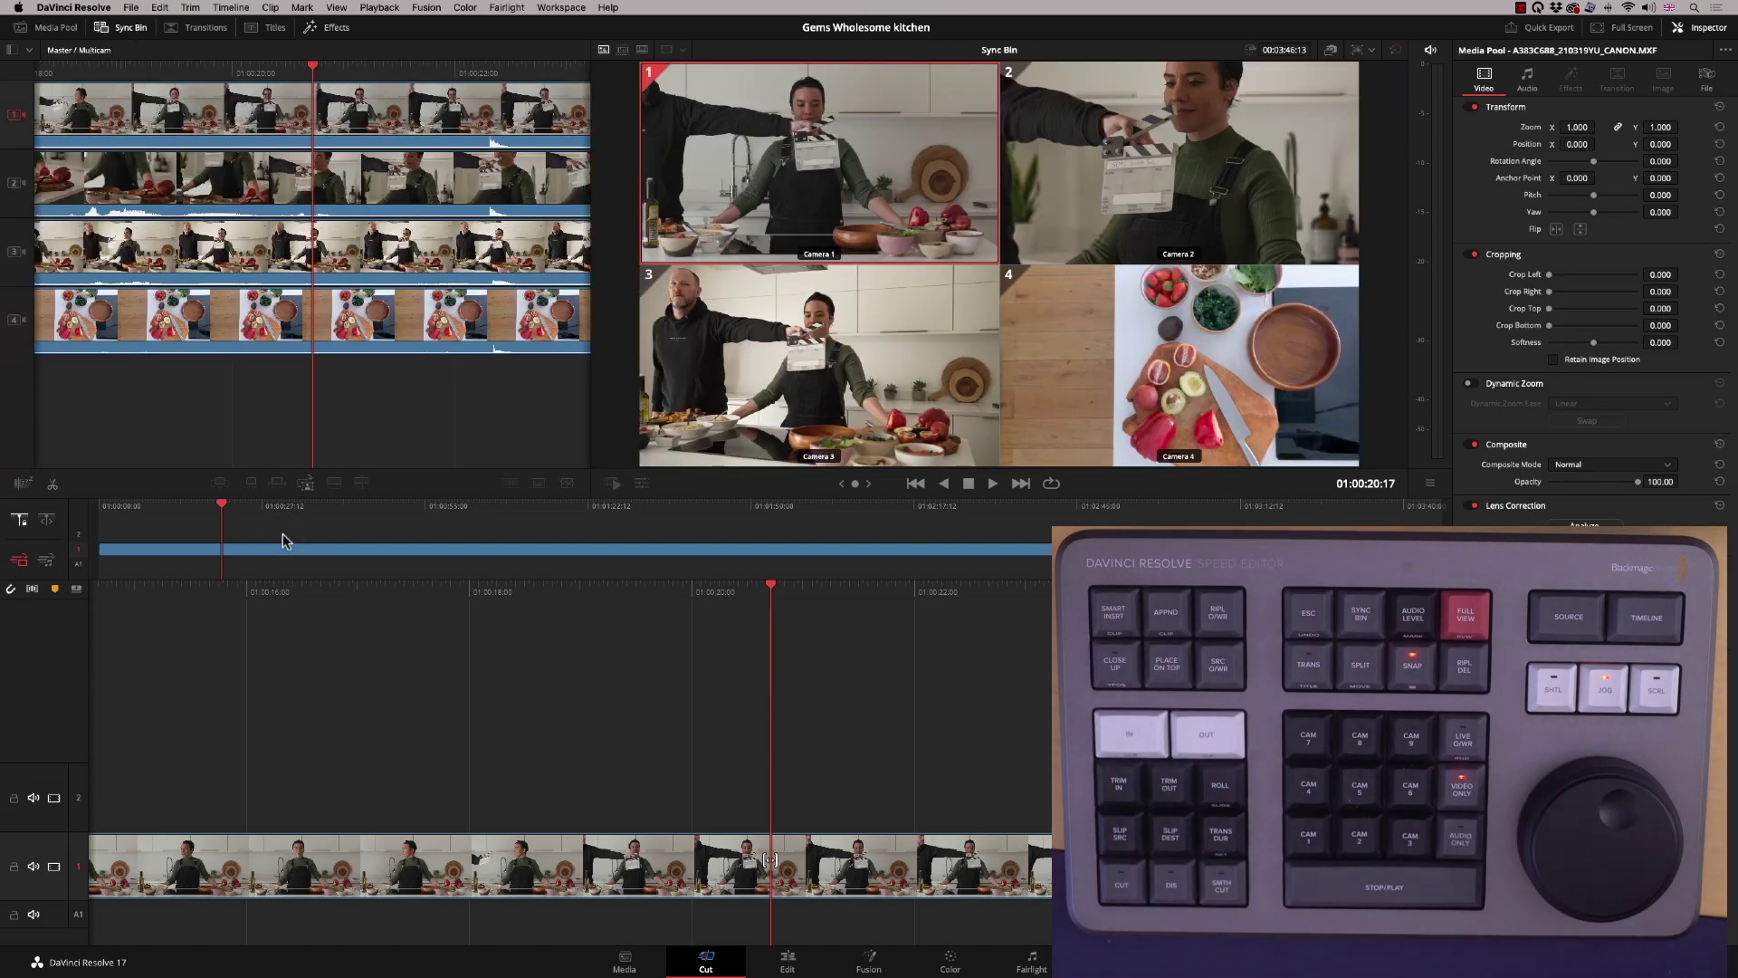
key(2)
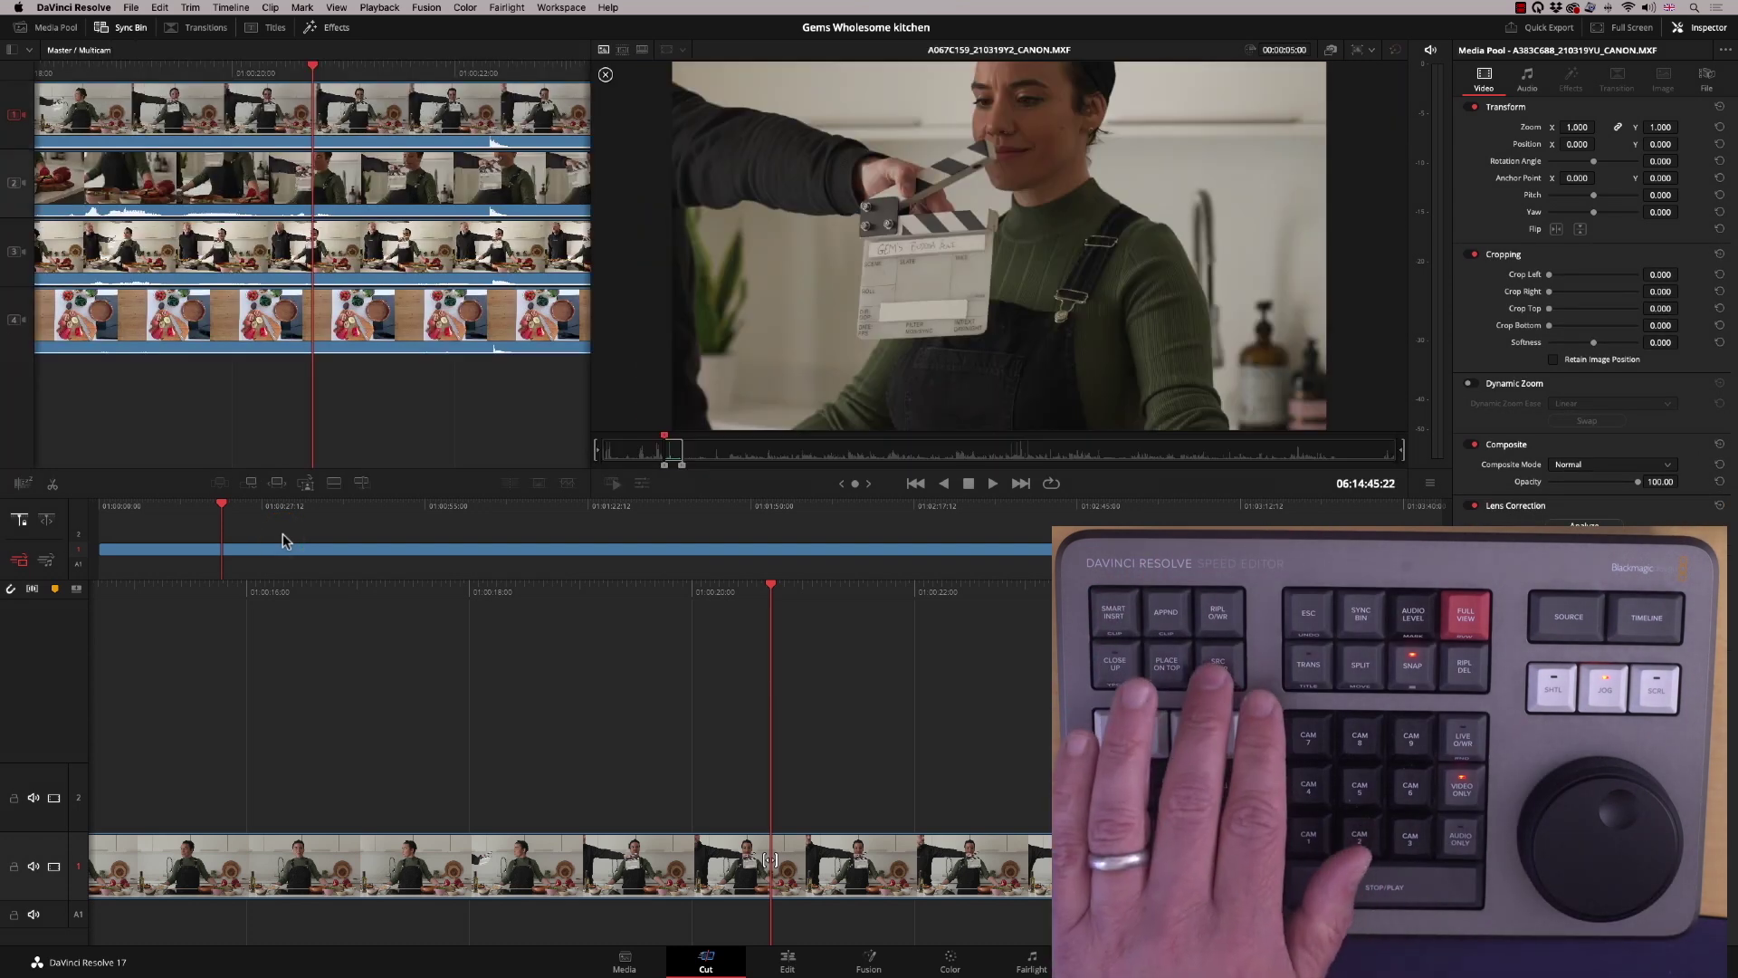
key(F12)
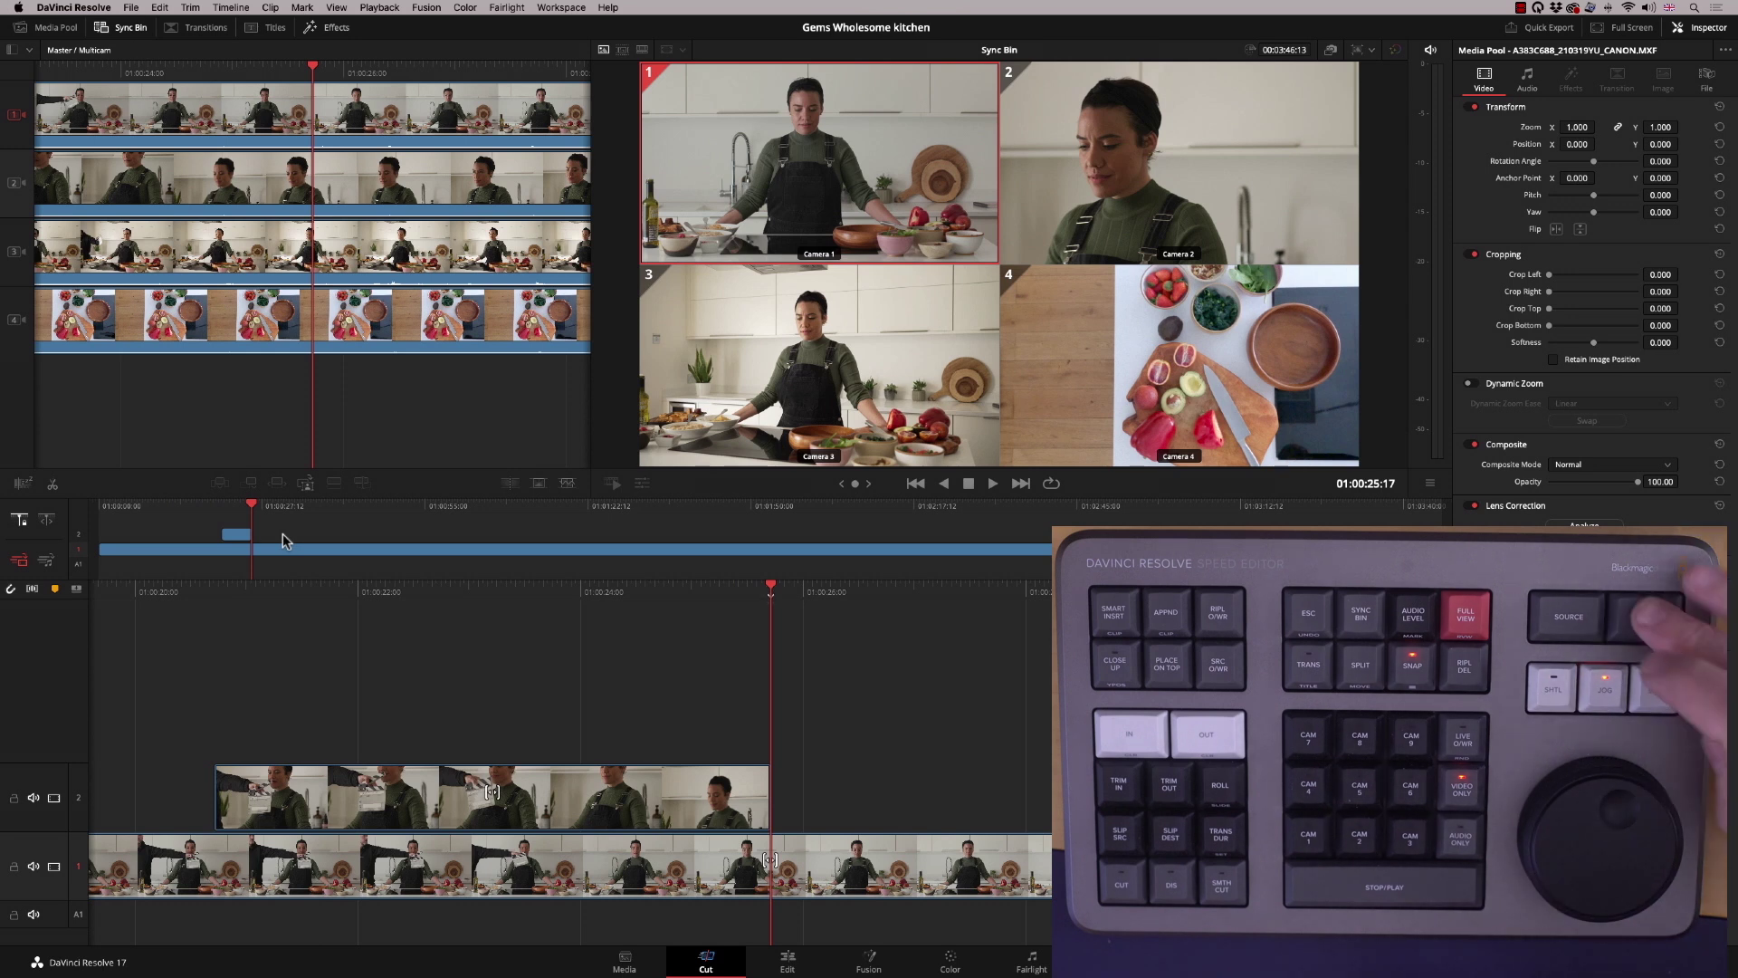
Return to the timeline and jog back and forth through the Camera 2 cutaway around the slate clap
key(q)
key(Left)
key(Left)
key(Left)
key(Left)
key(Left)
key(Left)
key(Left)
key(Left)
key(Left)
key(Left)
key(Left)
key(Left)
key(Left)
key(Left)
key(Left)
key(Left)
key(shift+Left)
key(shift+Left)
key(shift+Left)
key(shift+Left)
key(shift+Left)
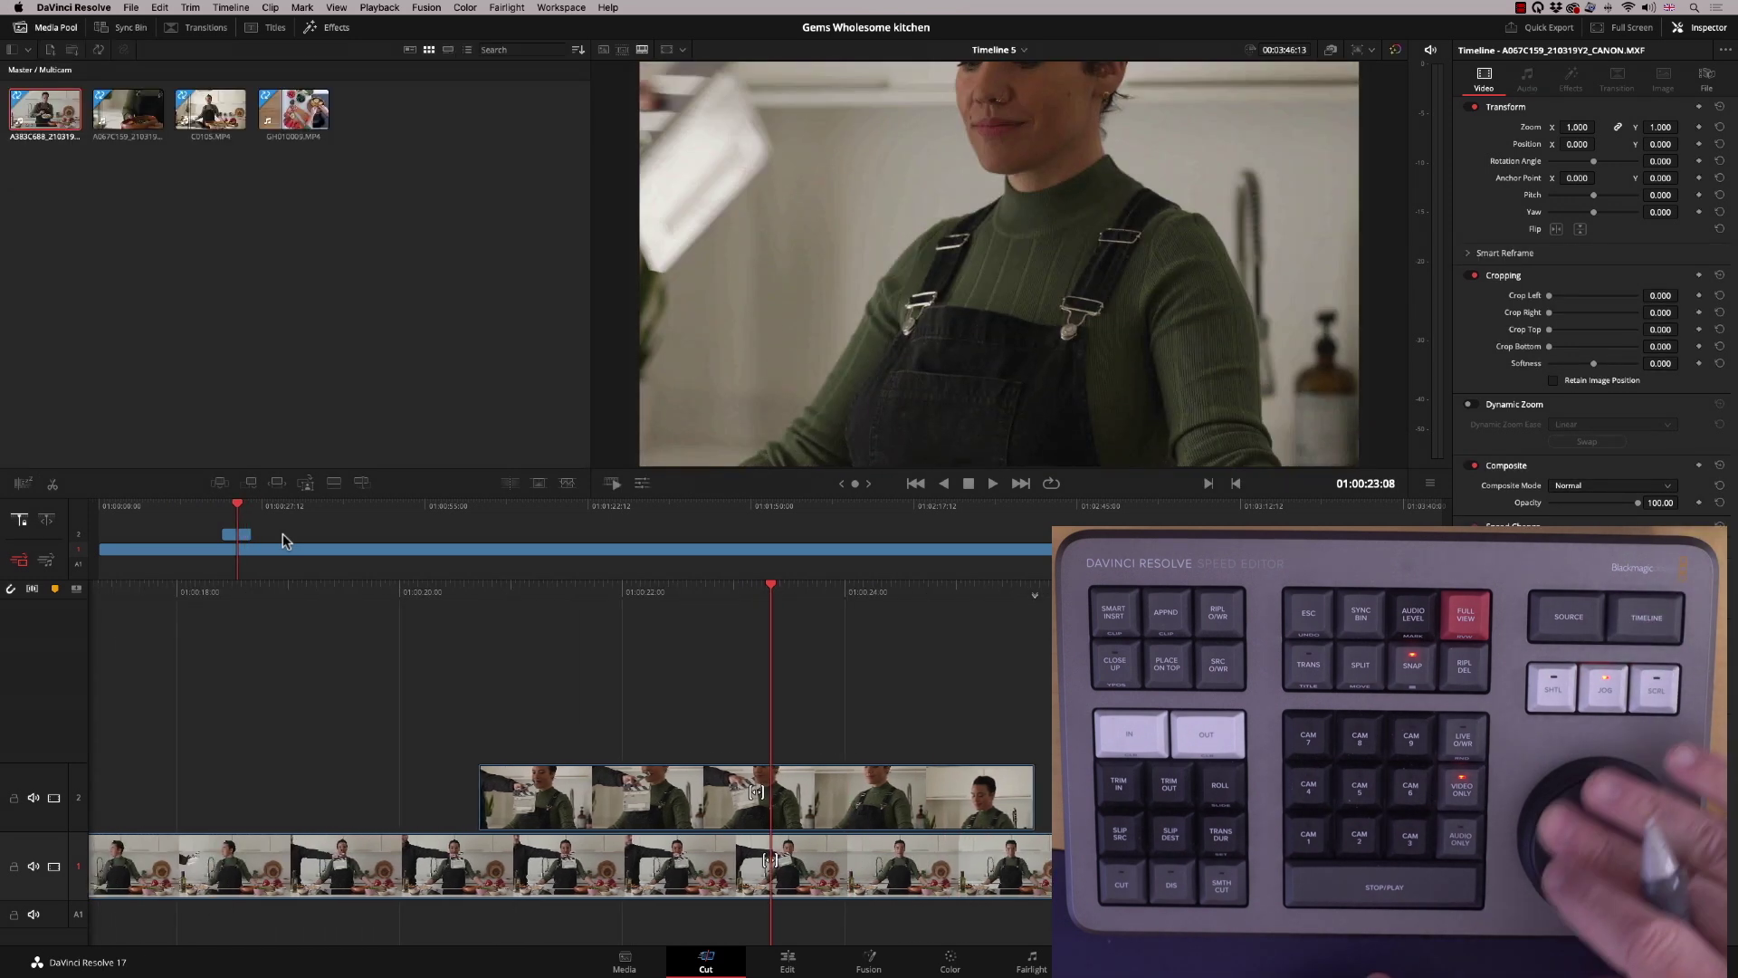
key(Left)
key(Left)
key(Left)
key(Left)
key(Left)
key(Left)
key(Left)
key(Left)
key(Left)
key(Right)
key(Right)
key(Right)
key(Right)
key(Right)
key(Right)
key(Right)
key(Right)
key(Right)
key(Right)
key(Right)
key(Right)
key(Right)
key(Right)
key(Right)
key(Right)
key(Right)
key(Right)
key(Right)
key(Right)
key(Right)
key(Right)
key(Right)
key(Right)
key(Right)
key(Right)
key(Right)
key(Right)
key(Right)
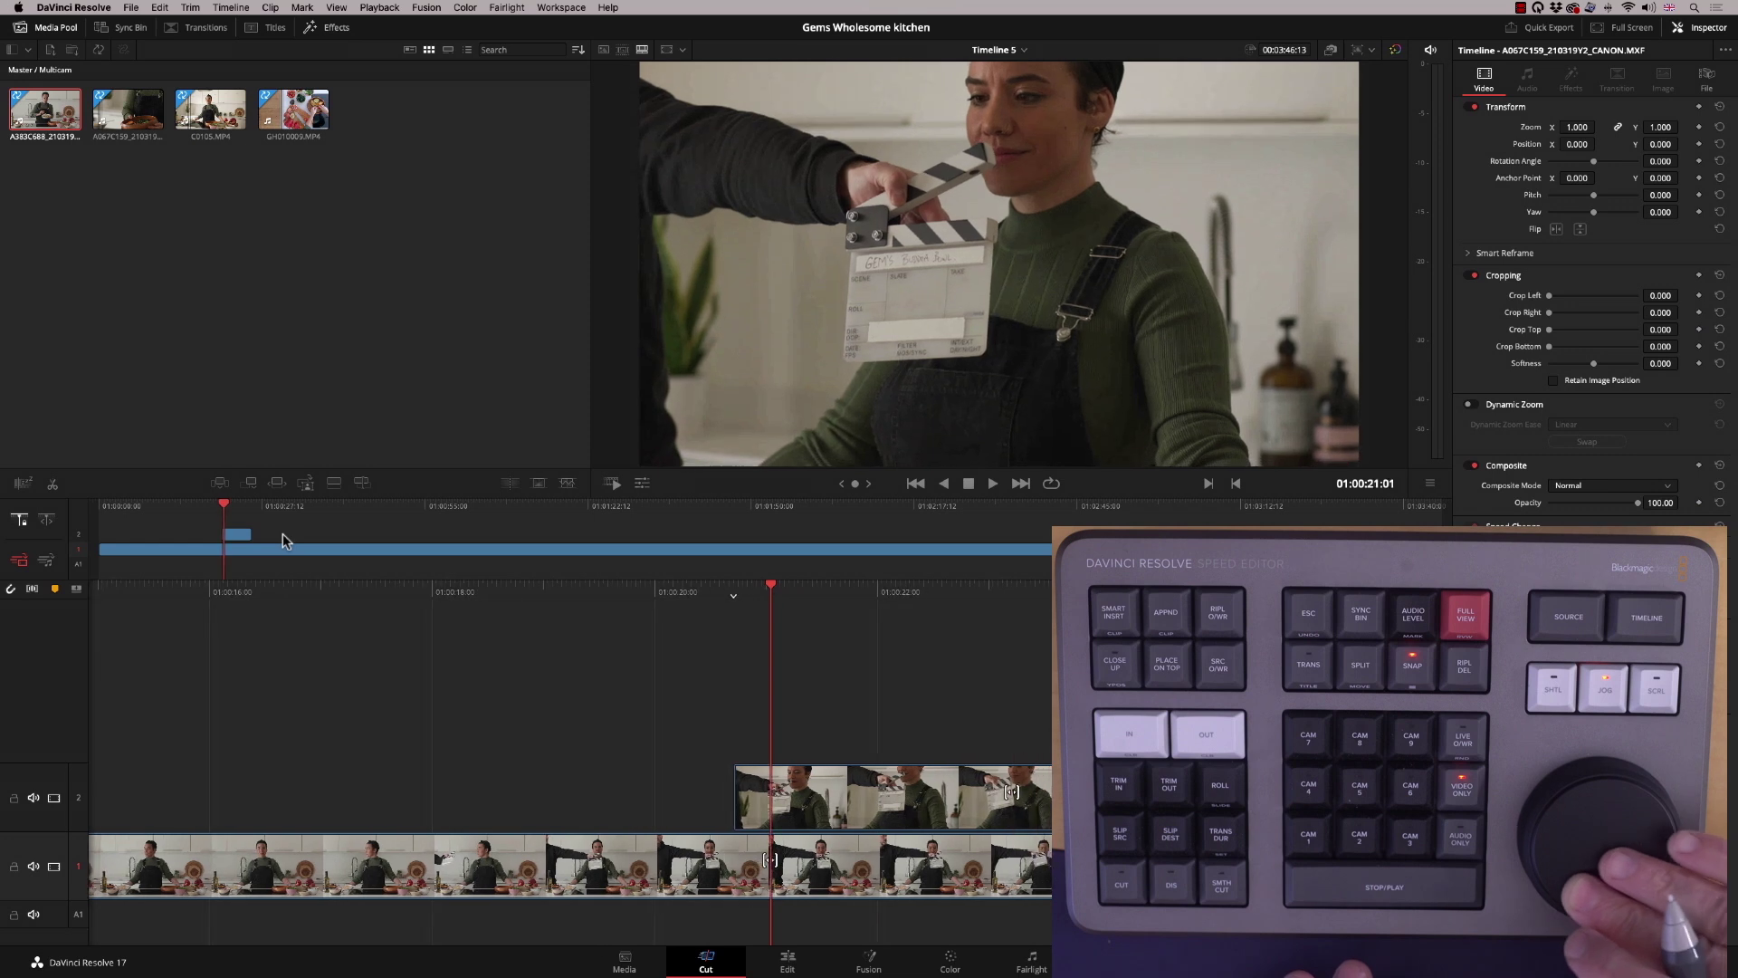
Play the timeline from just before the Camera 2 cutaway through the slate clap to check sync
key(Left)
key(Left)
key(Left)
key(Left)
key(Left)
key(Left)
key(Left)
key(Left)
key(Left)
key(Left)
key(Left)
key(Left)
key(Left)
key(Left)
key(Left)
key(Left)
key(Left)
key(Left)
key(Left)
key(Left)
key(space)
key(space)
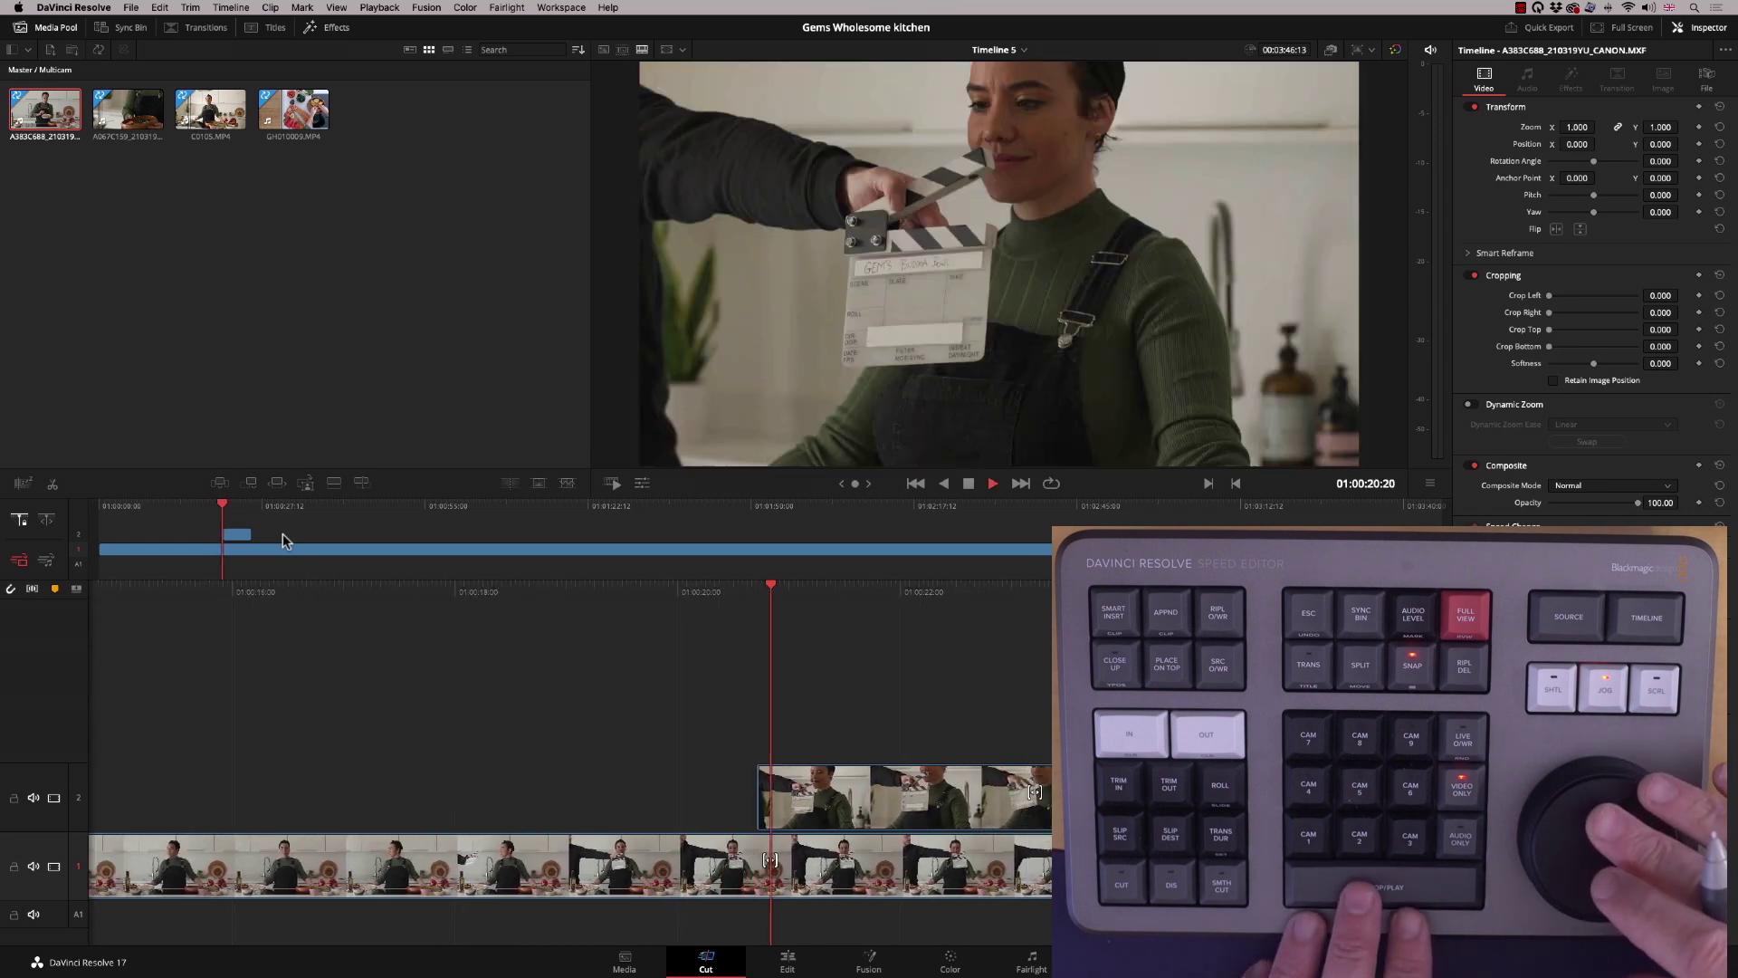
key(space)
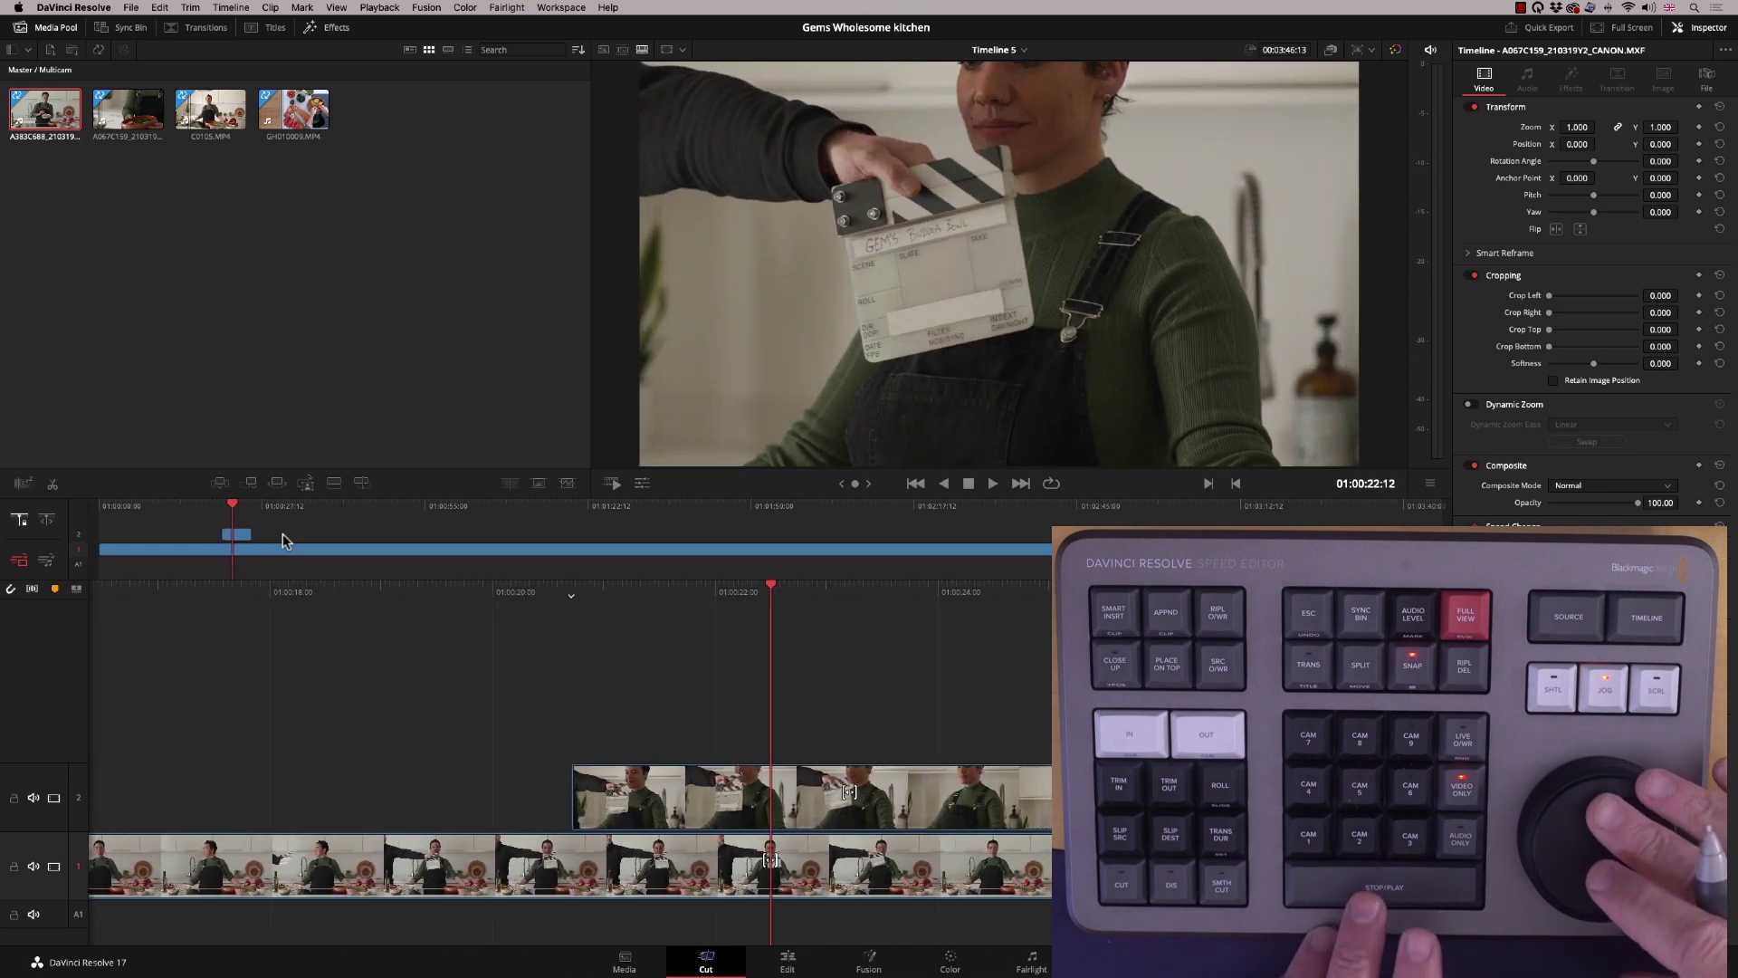
Disable the video on track 2 and step around the clap at about 01:00:22 to compare slate positions in both angles
click(55, 800)
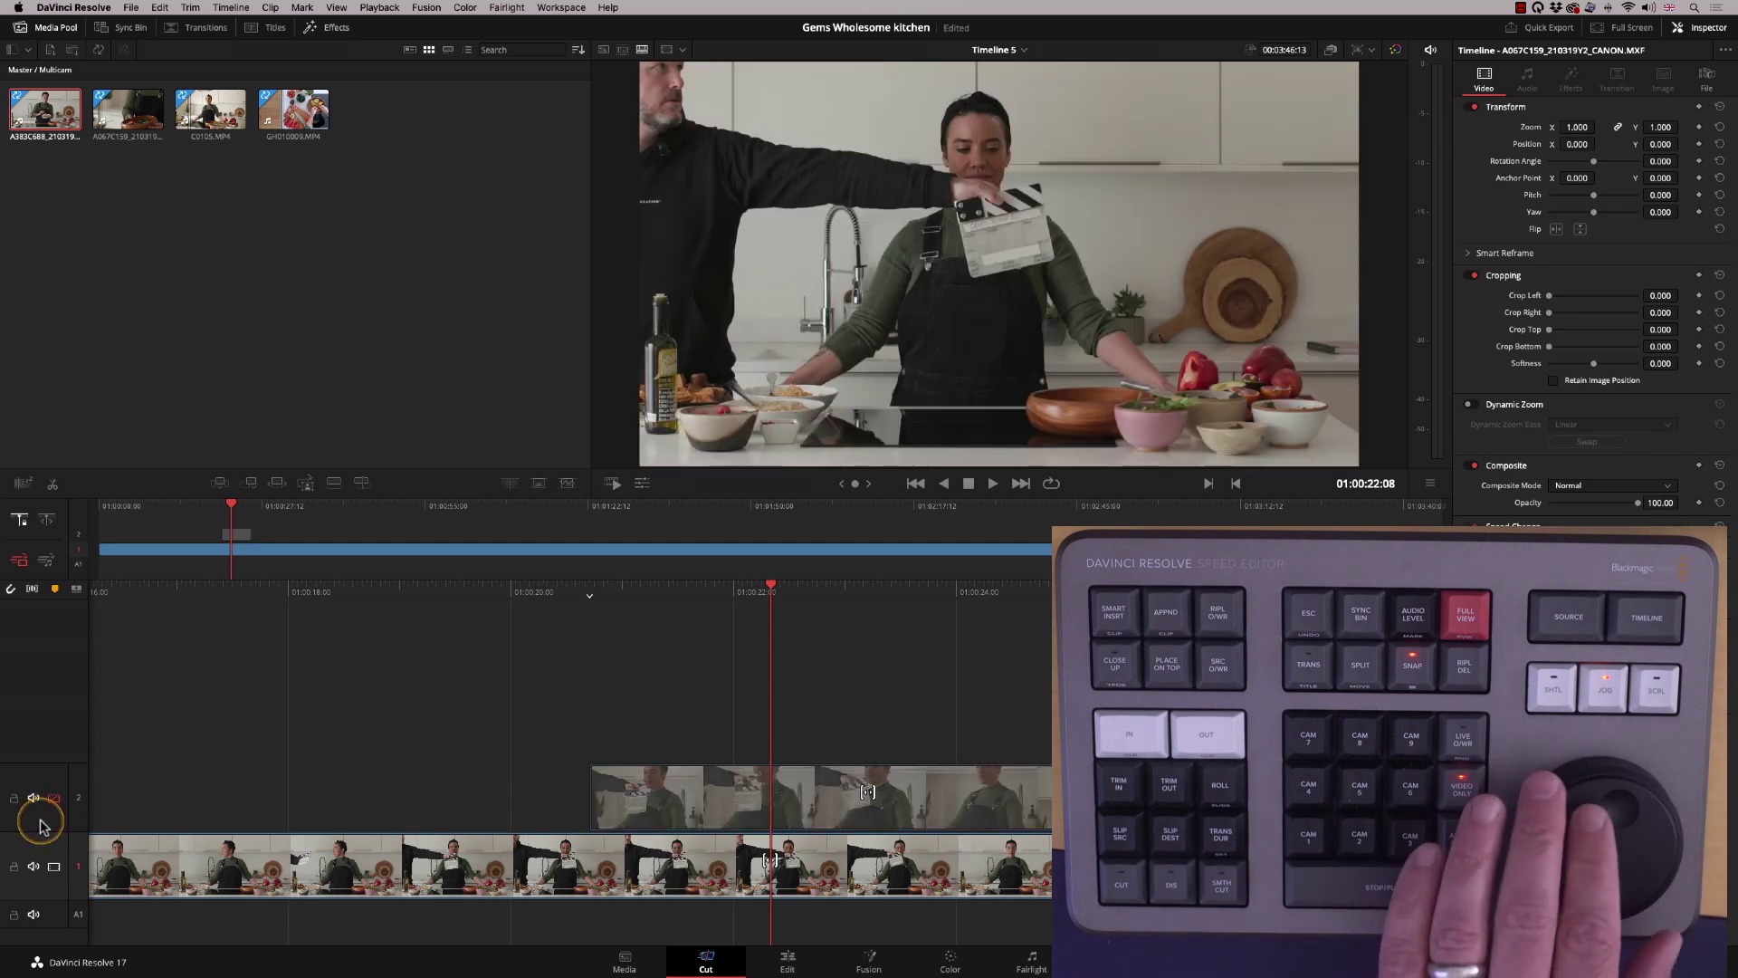
key(Left)
key(Left)
key(Left)
key(Left)
key(Left)
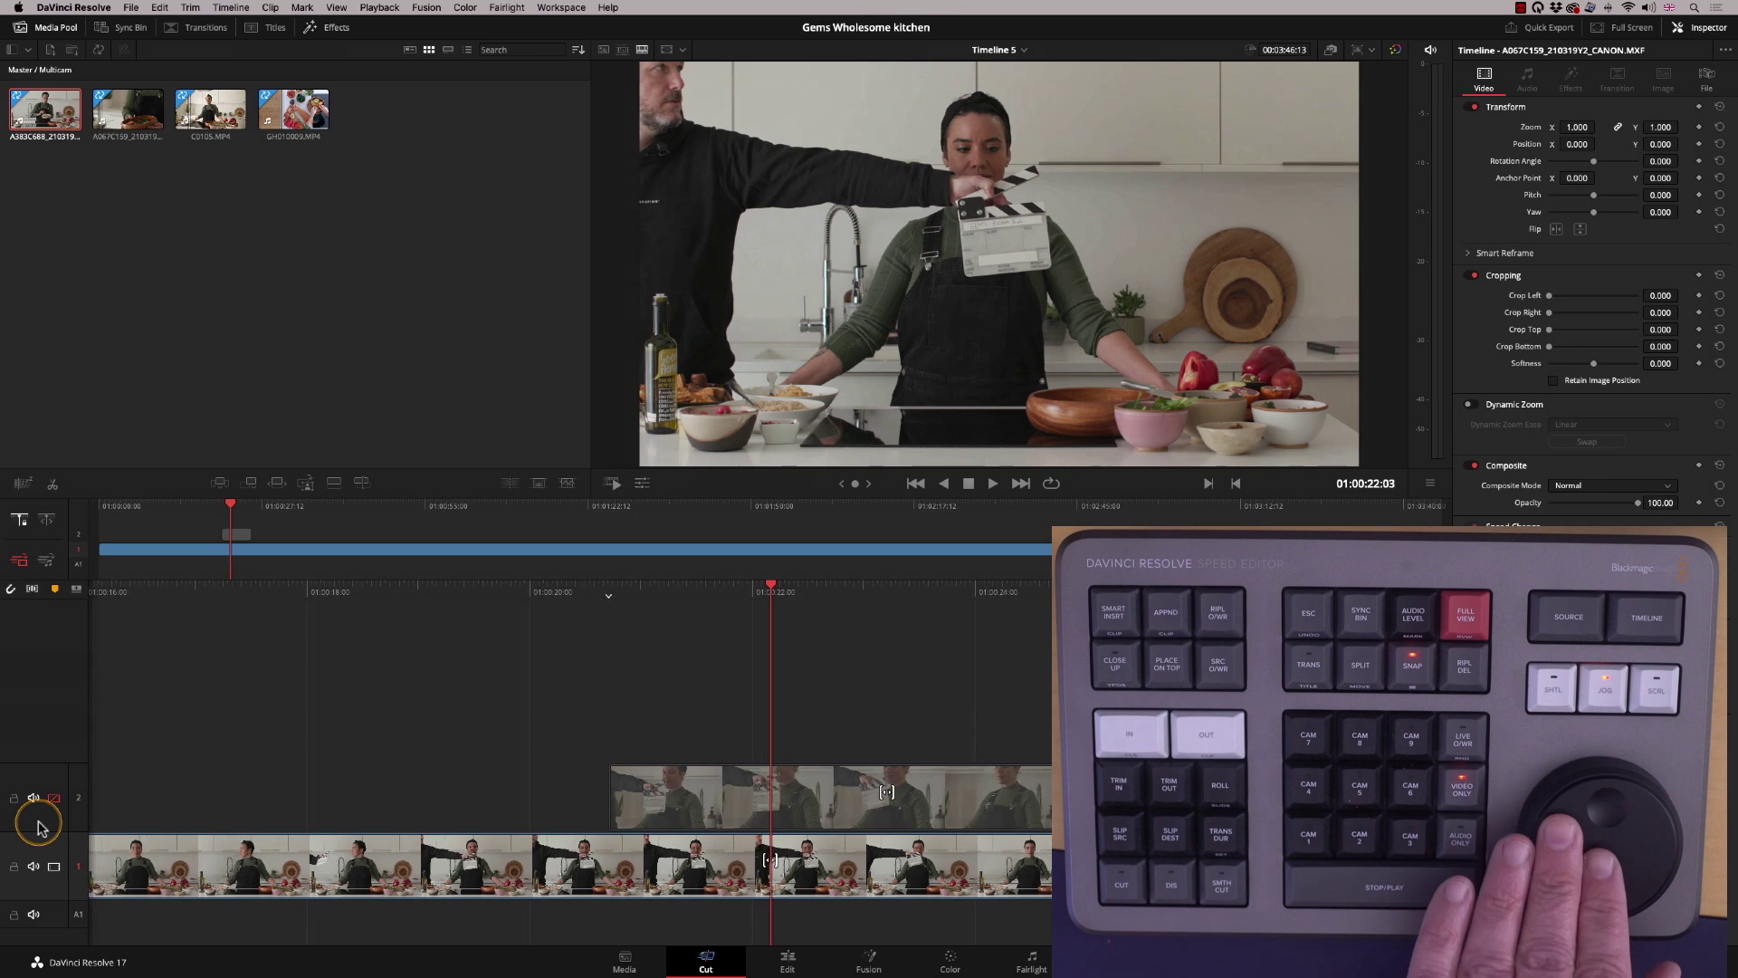
key(Right)
key(Right)
key(Right)
key(Right)
key(Right)
key(Right)
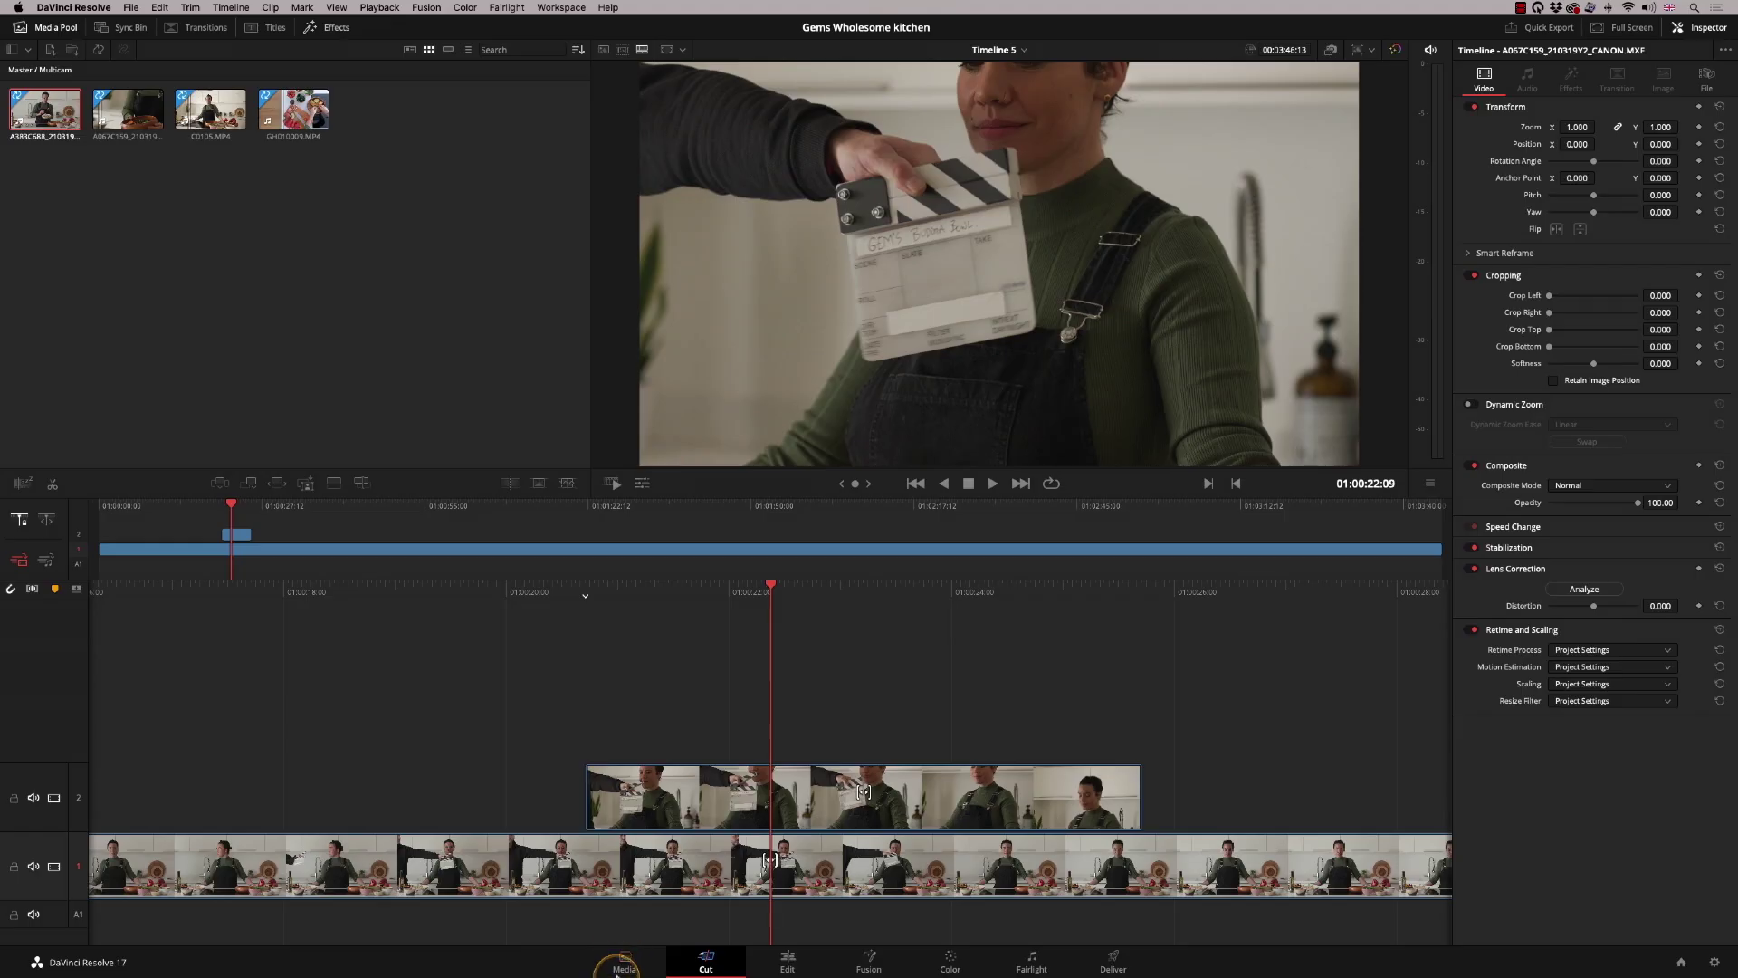
In the Media page's clip attributes for A383C688_210319YU_CANON.MXF, map Audio 1 to Embedded Channel 3 and Audio 2 to Embedded Channel 4
click(625, 960)
click(473, 554)
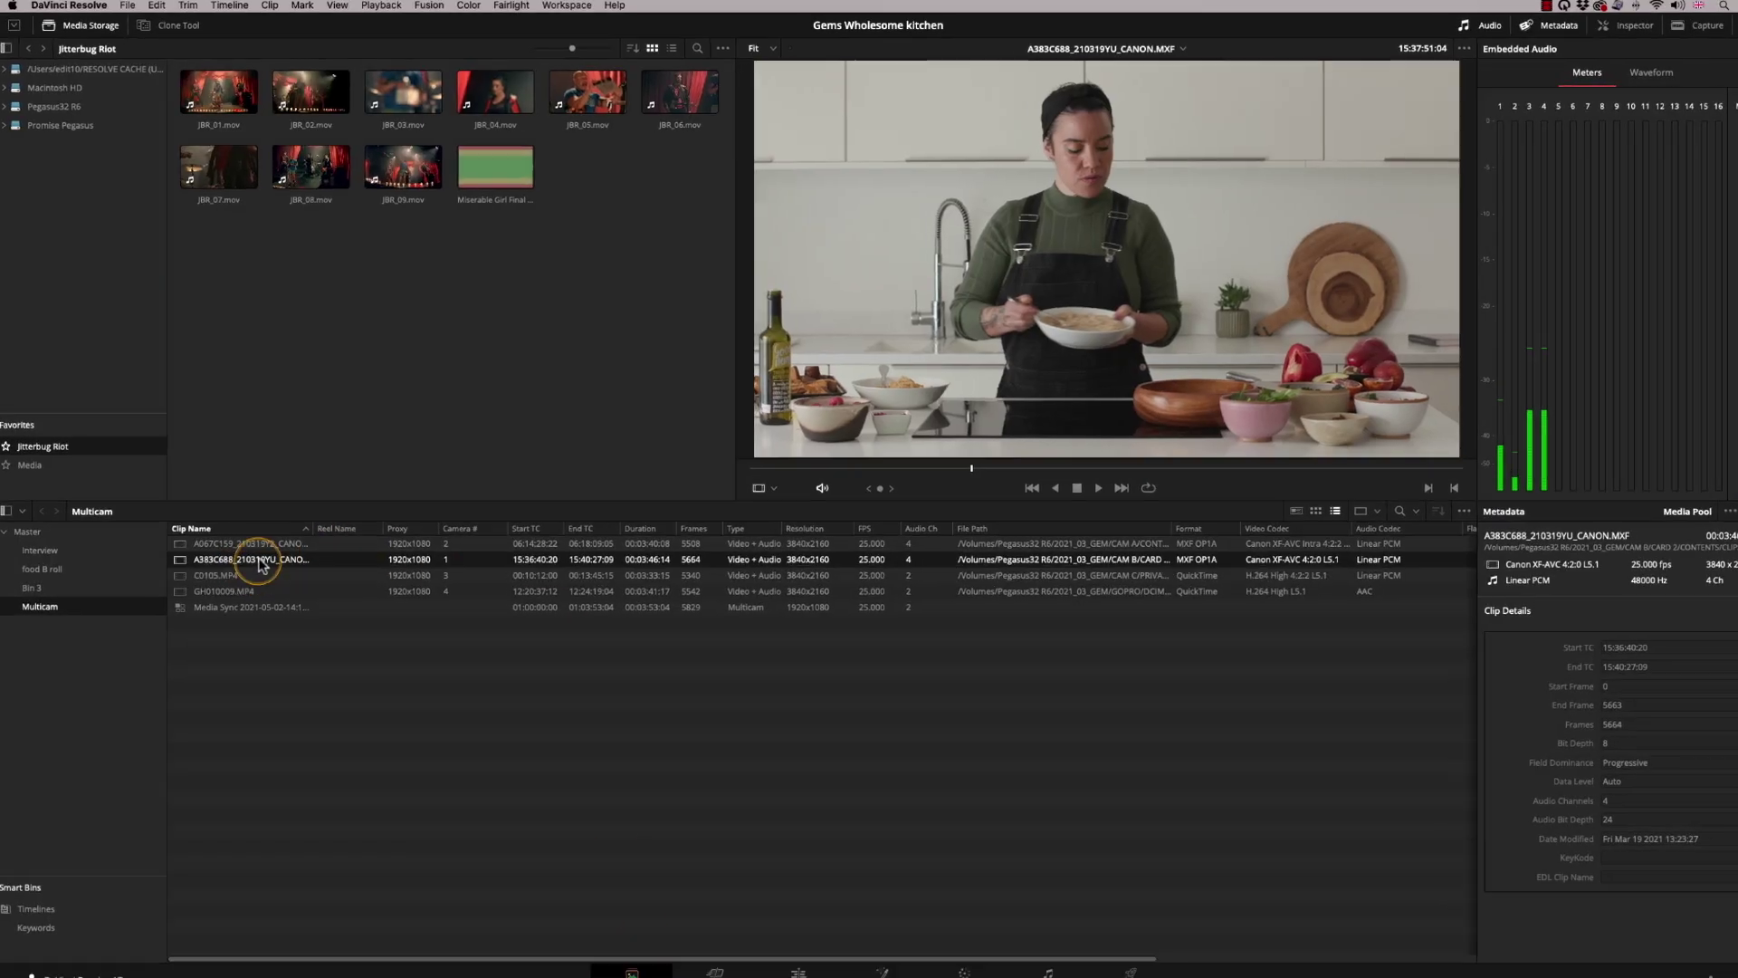
right_click(237, 554)
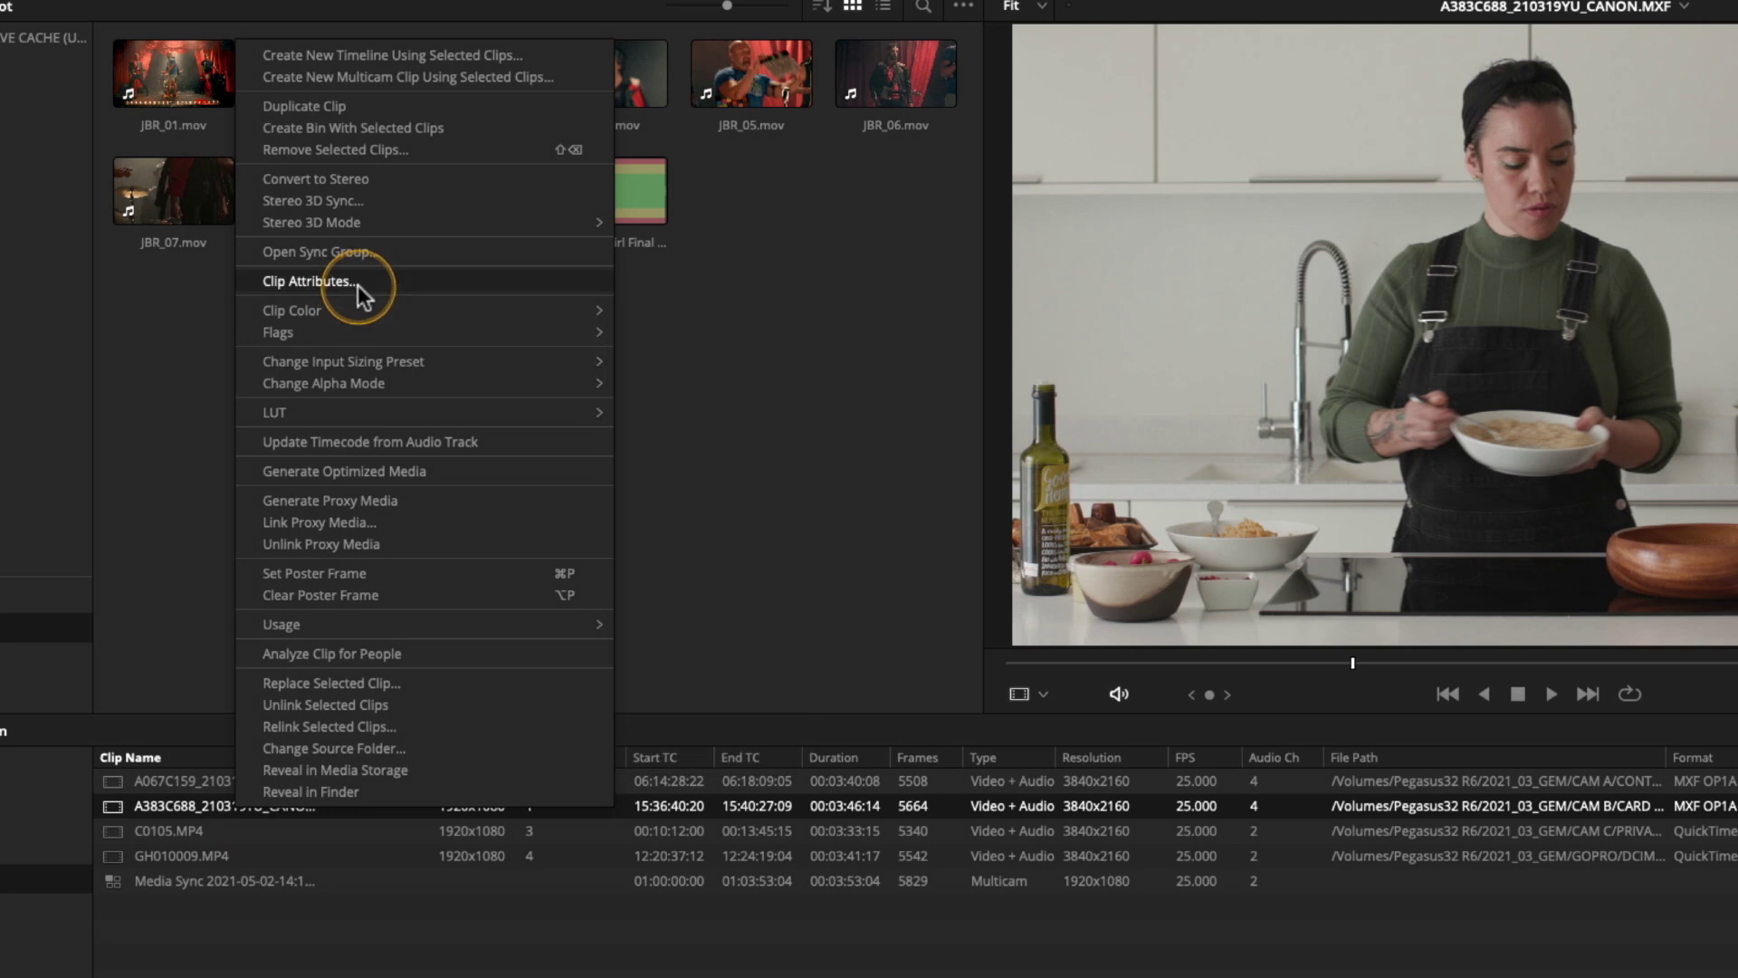
click(356, 281)
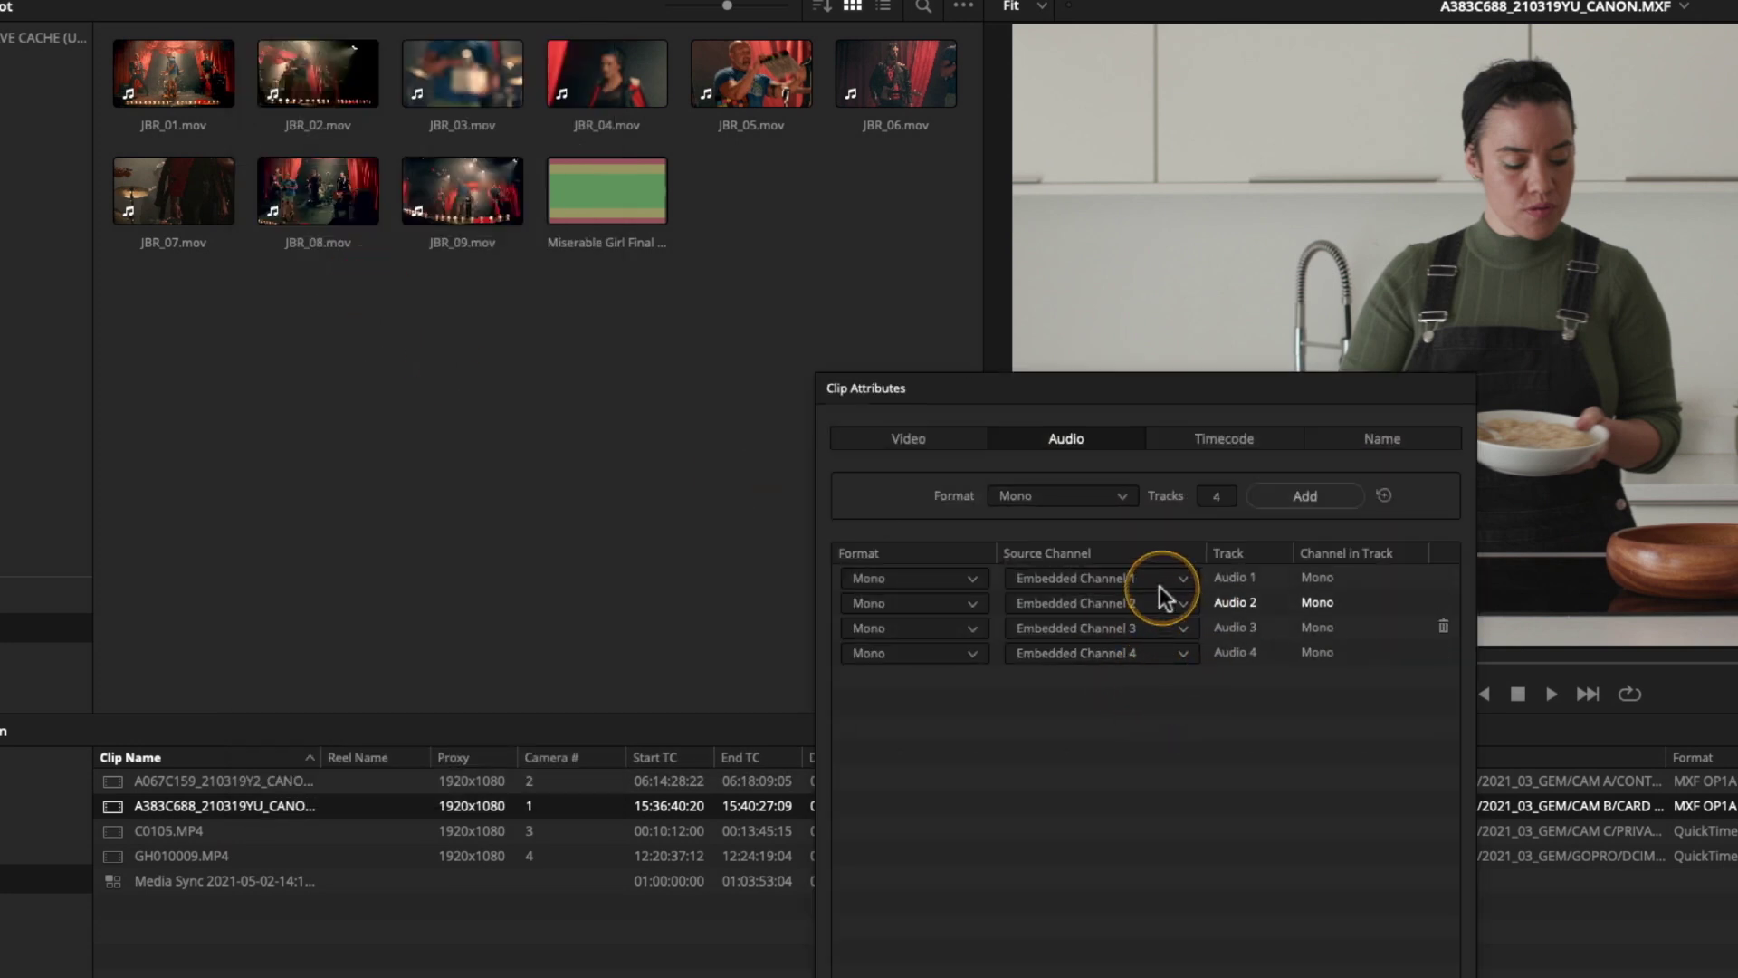
click(1177, 580)
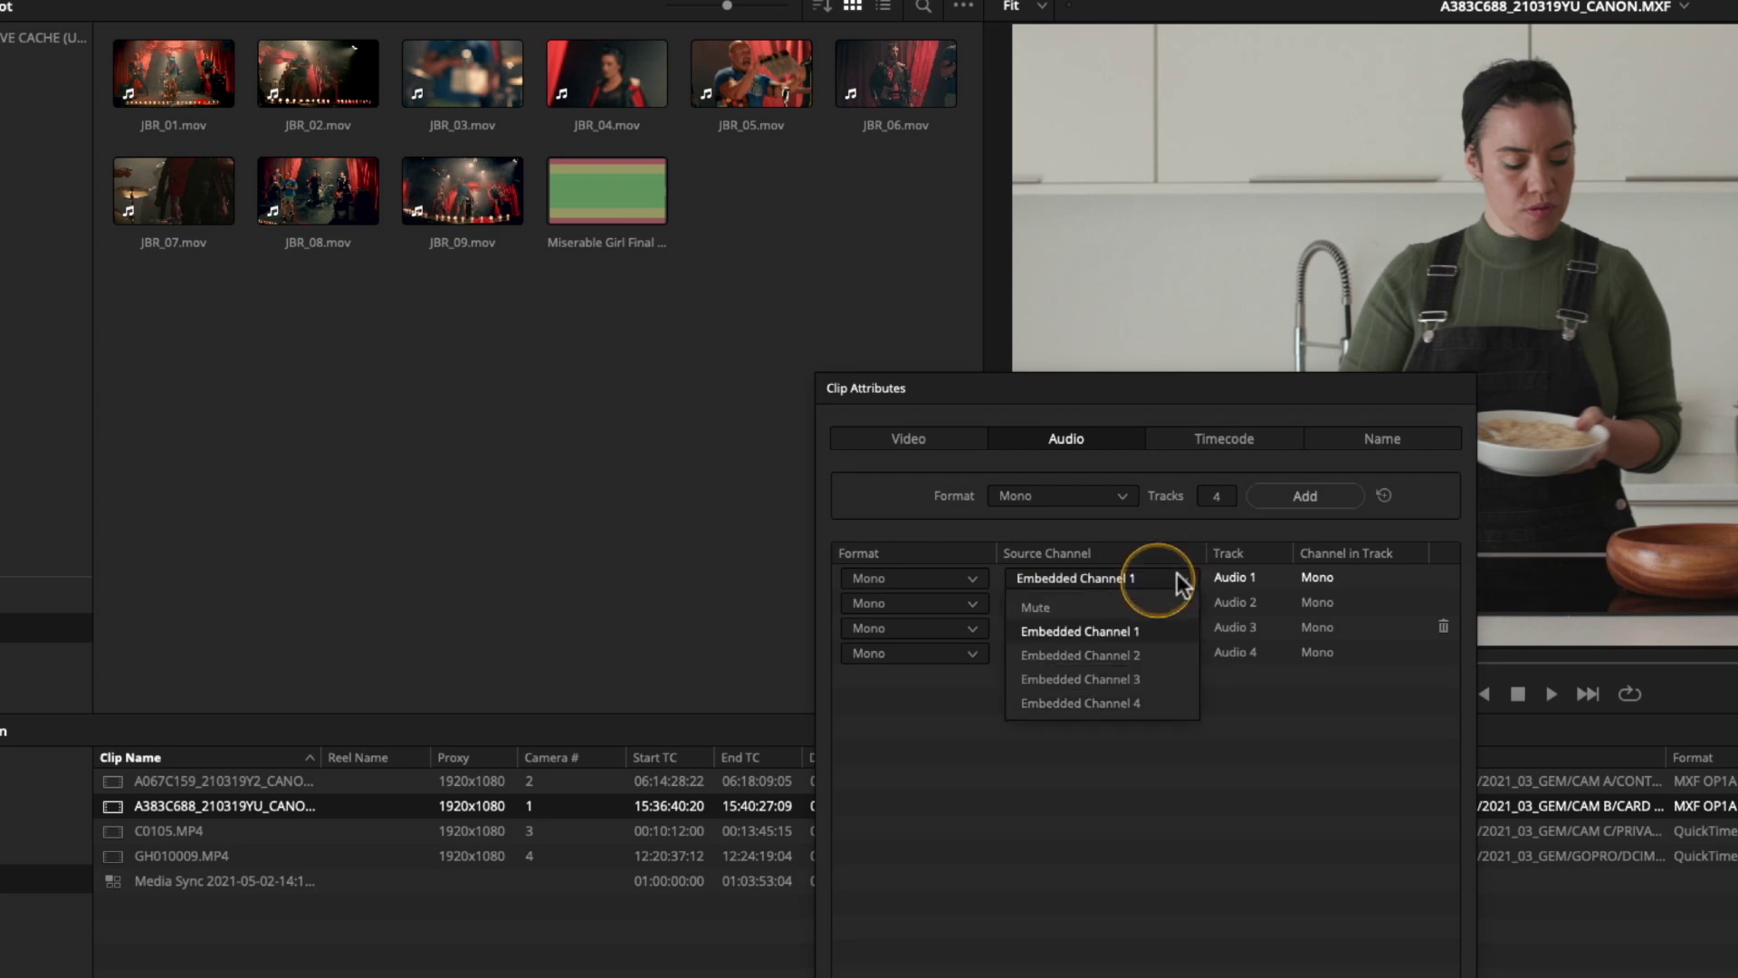
click(1137, 683)
click(1175, 604)
click(1124, 730)
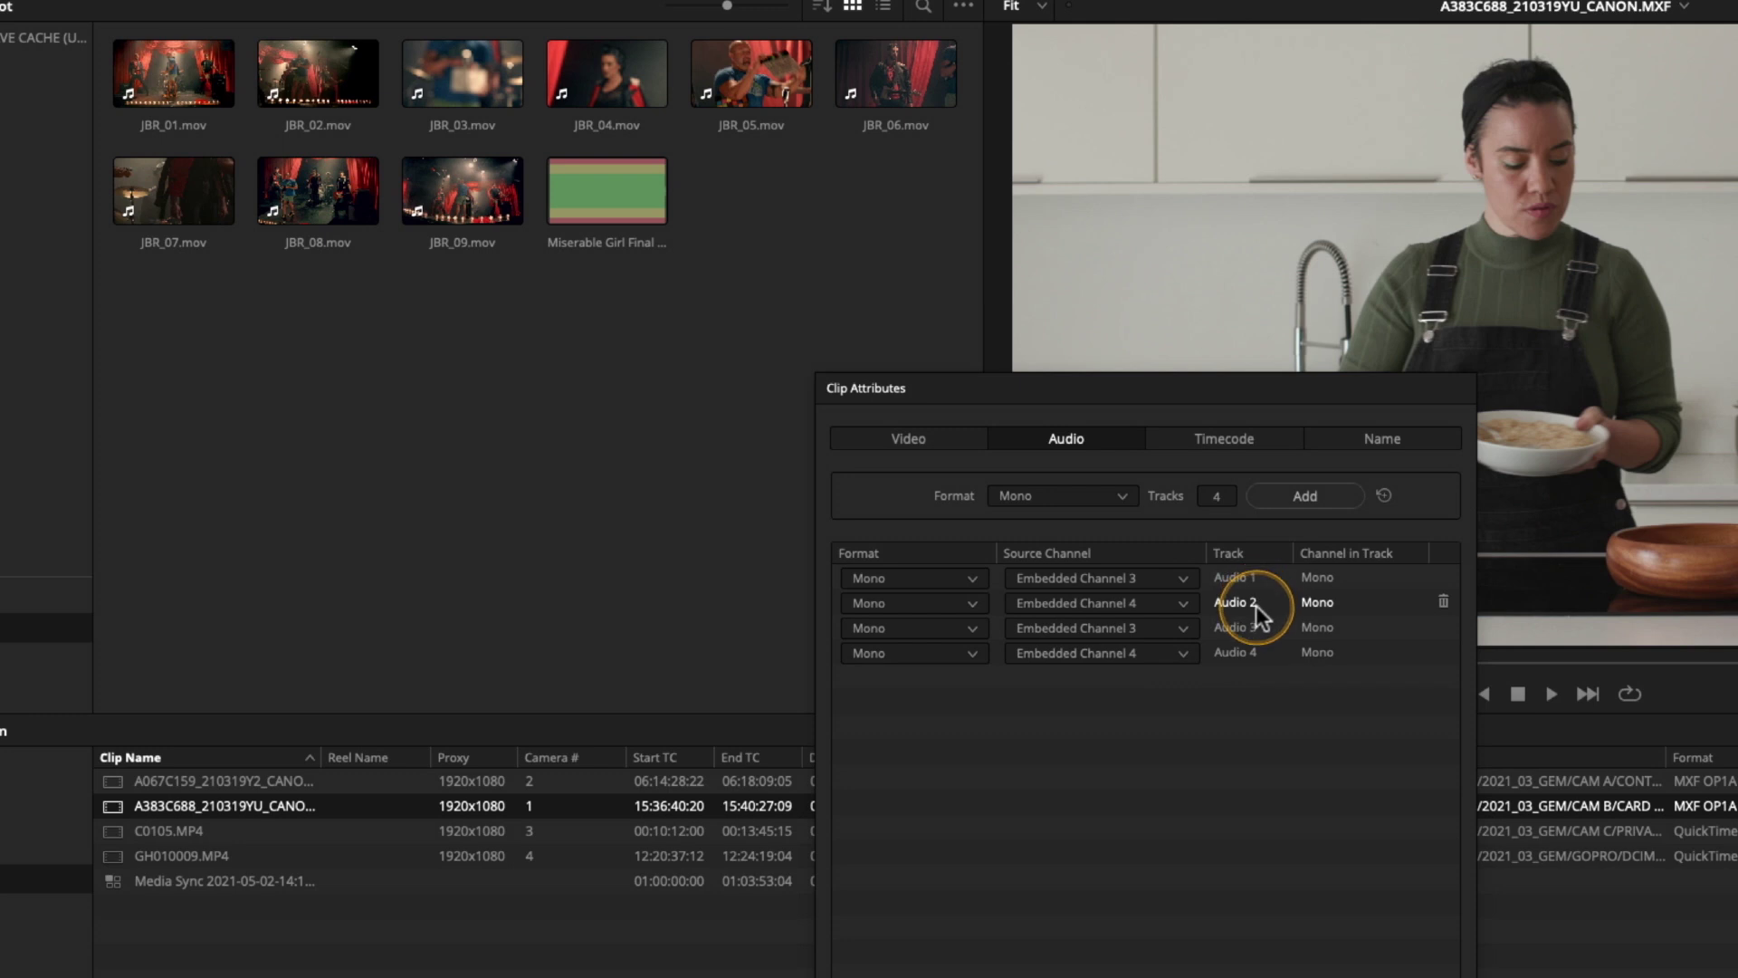
Remove the Audio 3 and Audio 4 tracks from the Camera 1 clip's attributes and apply the changes
click(1444, 628)
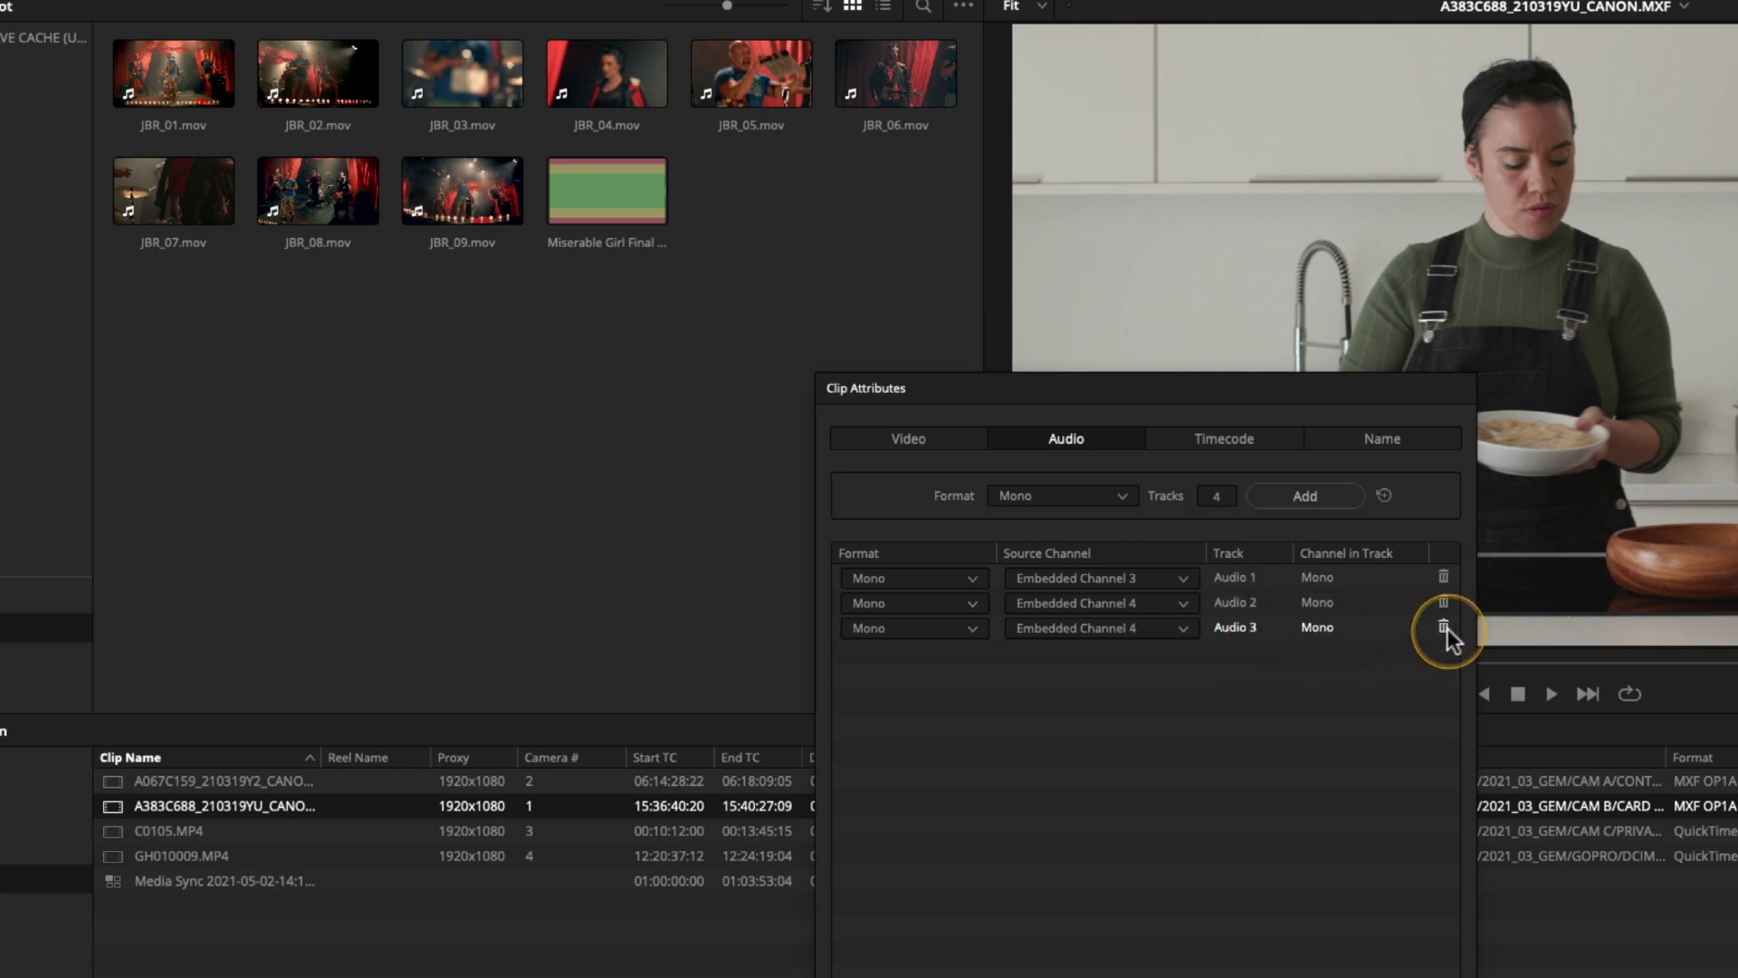
click(1445, 626)
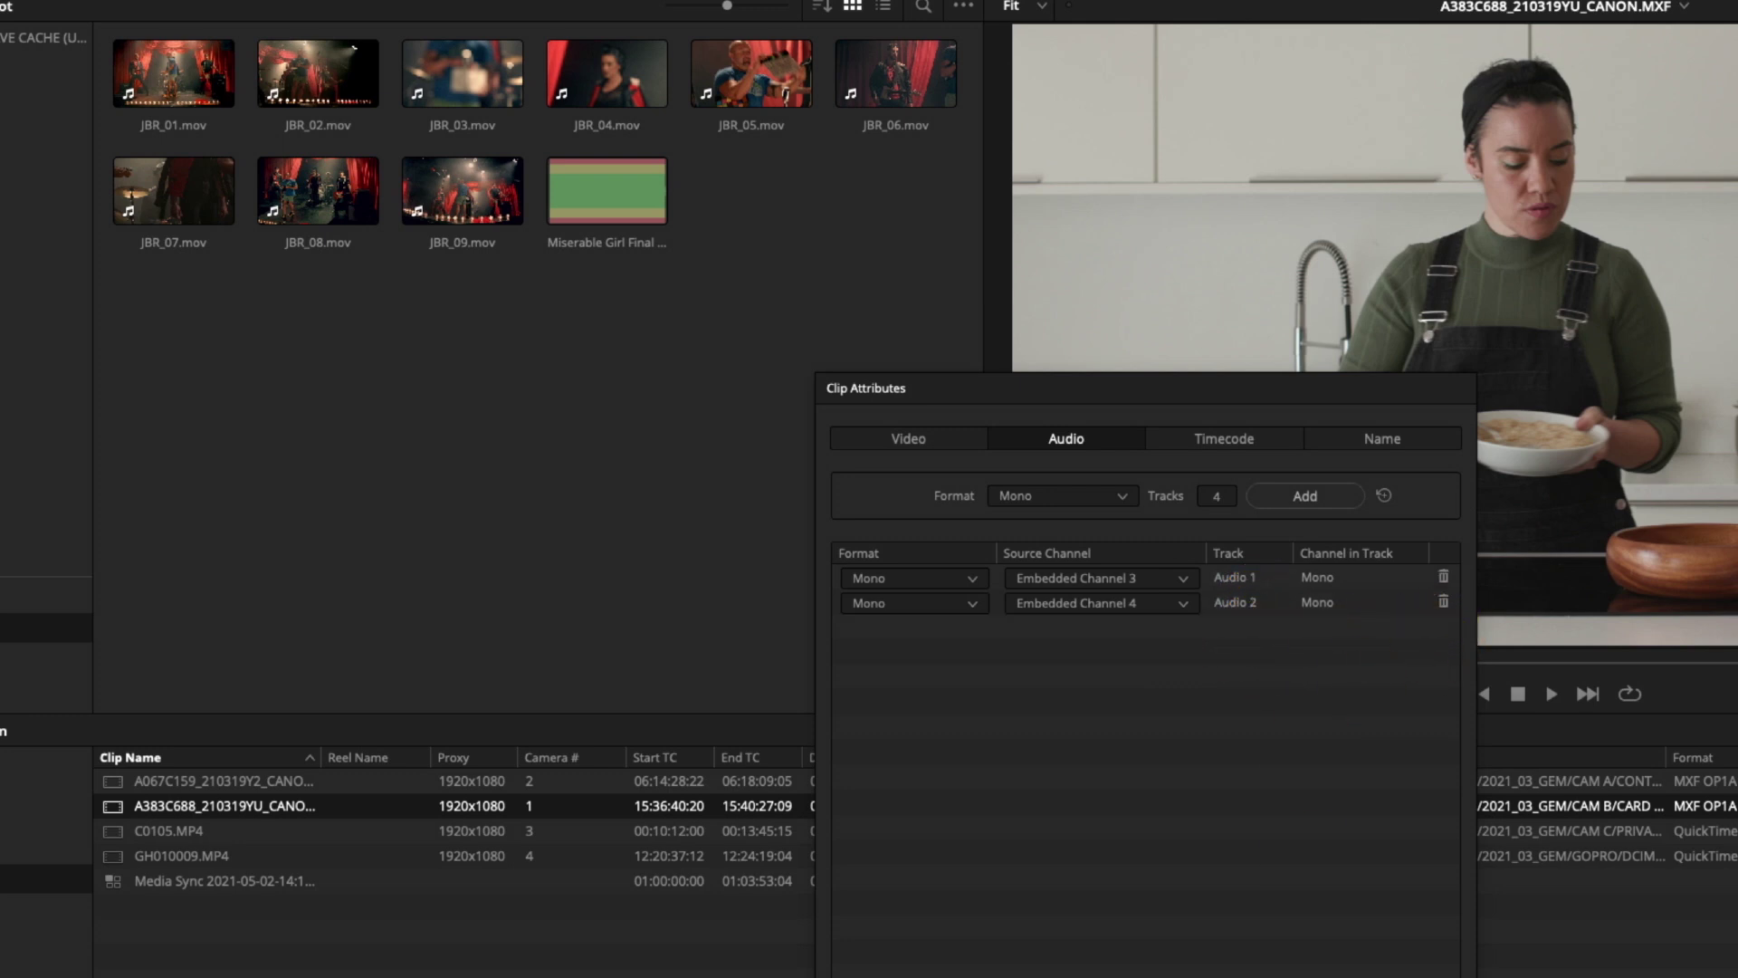
key(Return)
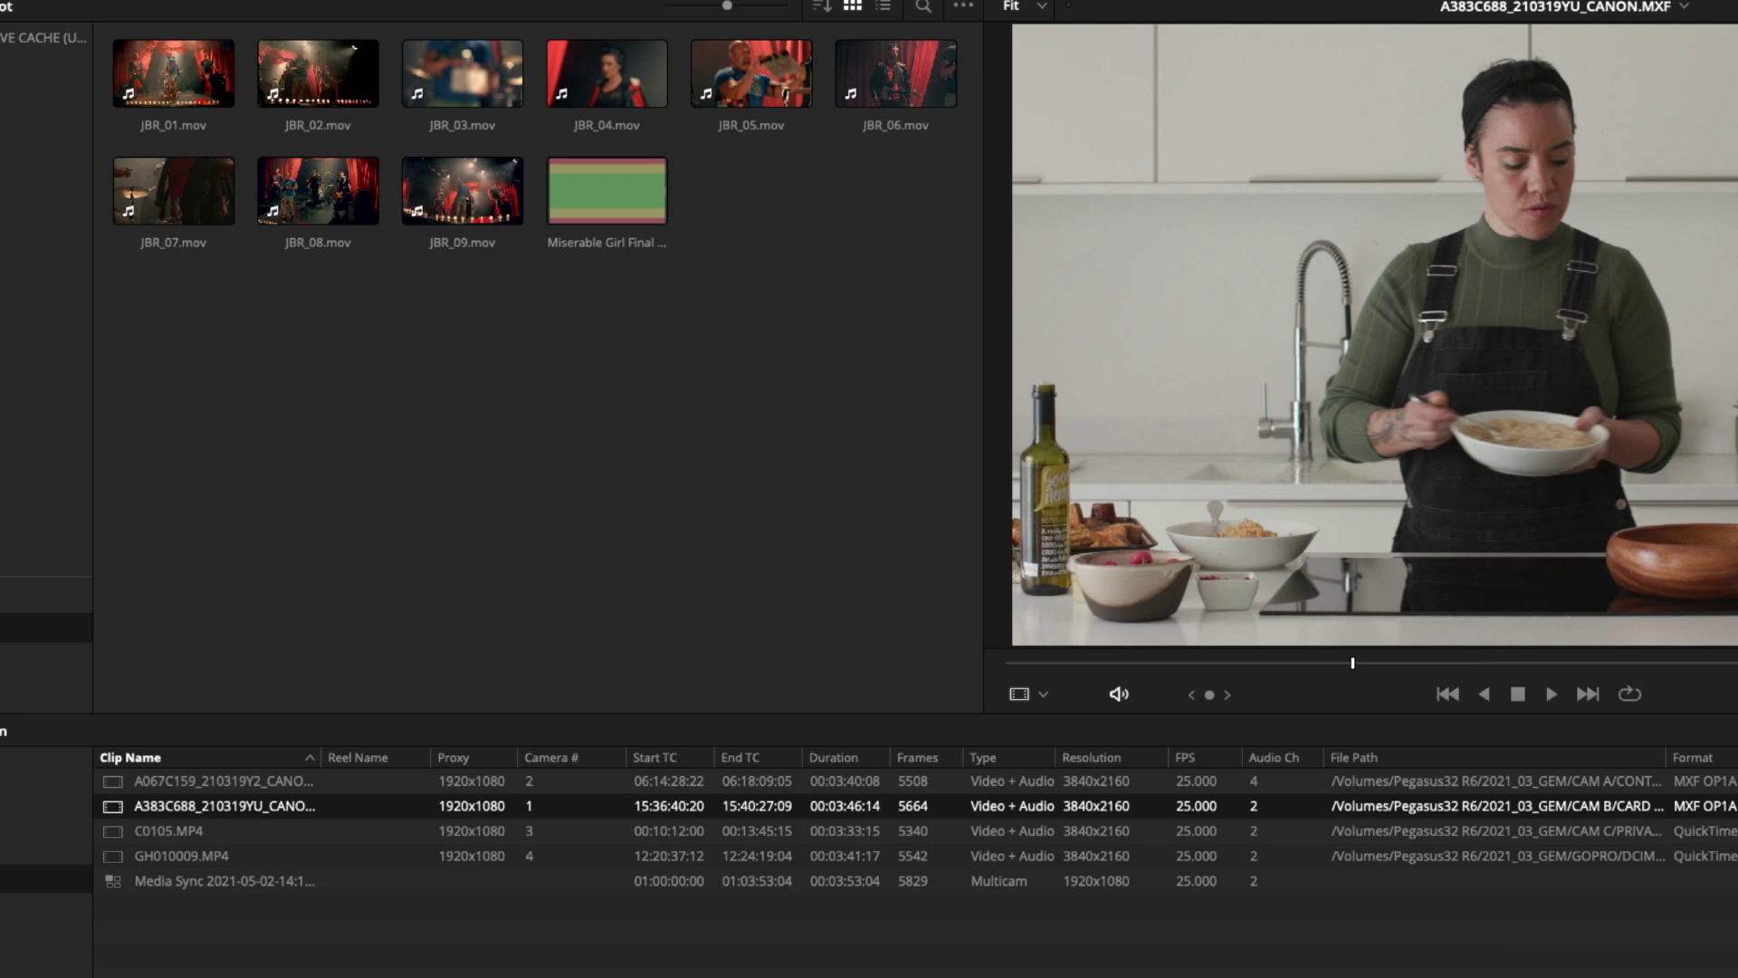